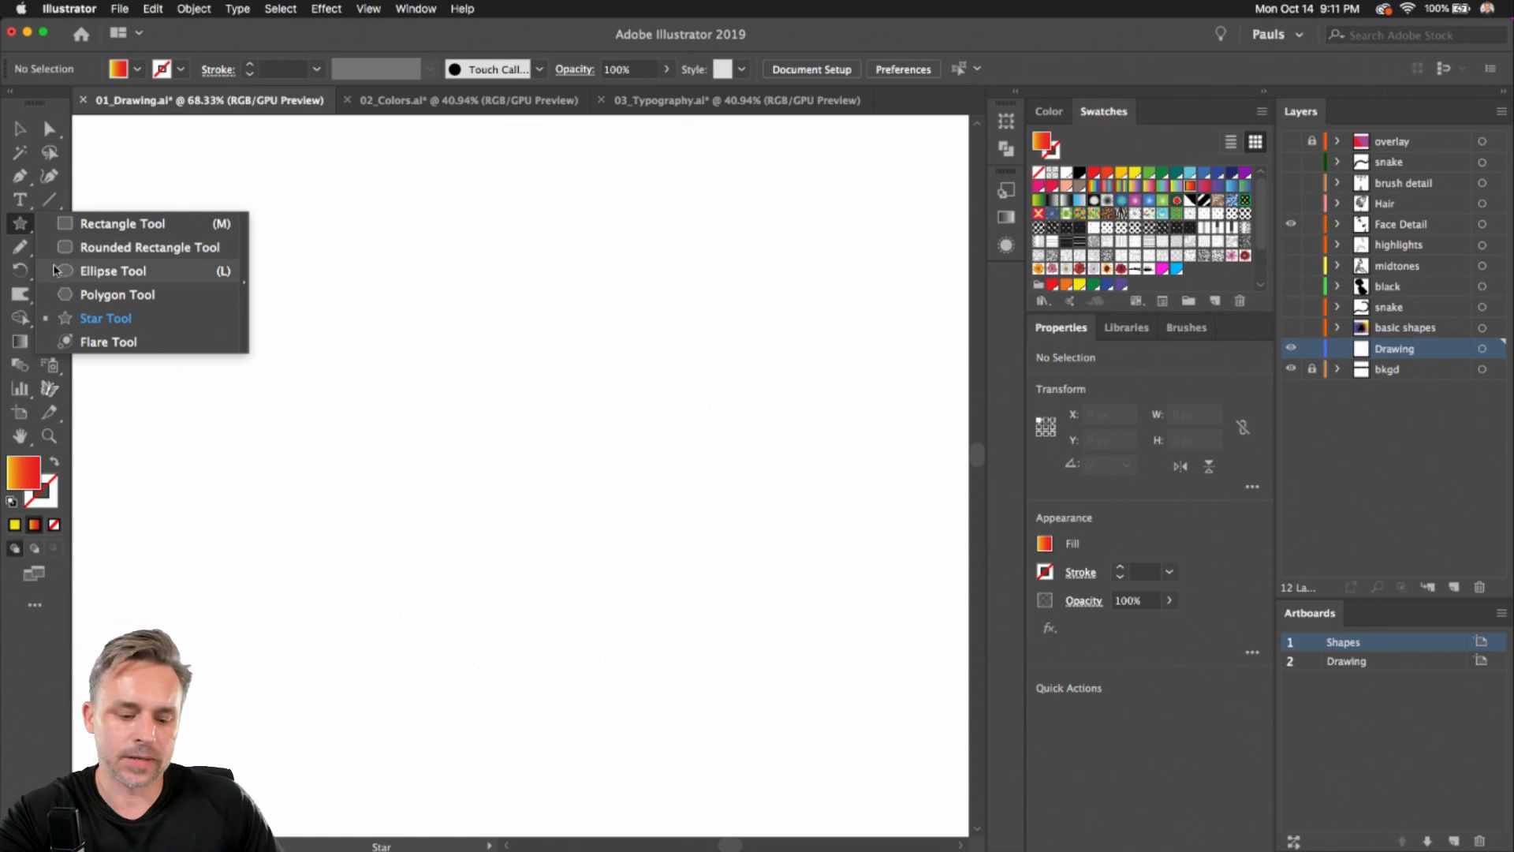
# Draw a five-pointed star about 217 px wide with the Star tool
pyautogui.click(67, 323)
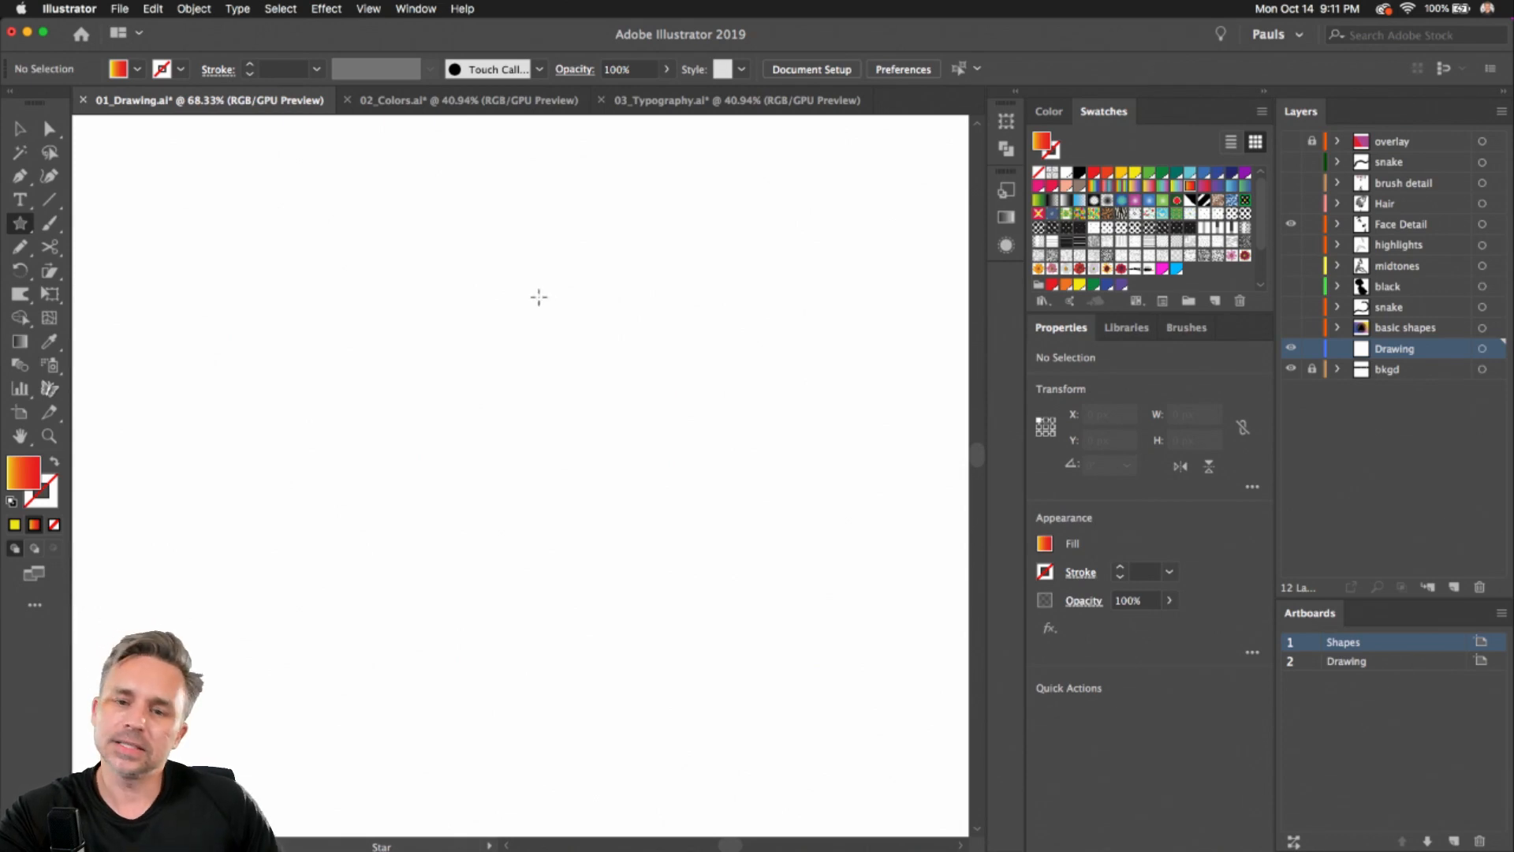
pyautogui.moveTo(487, 397); pyautogui.dragTo(339, 272)
pyautogui.click(28, 122)
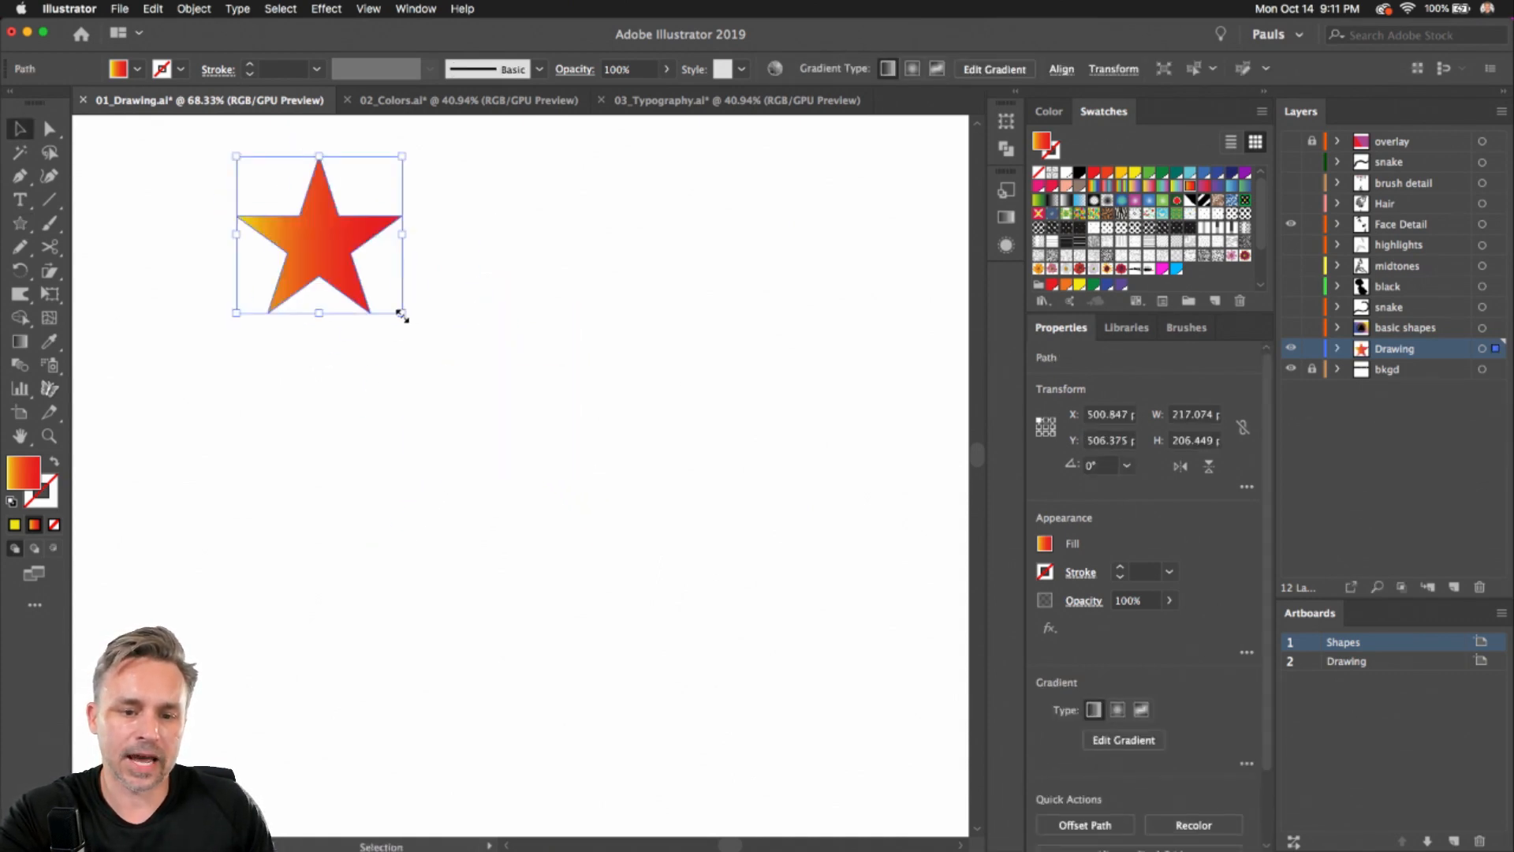
# Shrink the star to about 128 px and duplicate it four times to form a row of five stars
pyautogui.moveTo(402, 315); pyautogui.dragTo(332, 272)
pyautogui.moveTo(268, 209); pyautogui.dragTo(374, 210)
pyautogui.press('super+d')
pyautogui.press('super+d')
pyautogui.press('super+d')
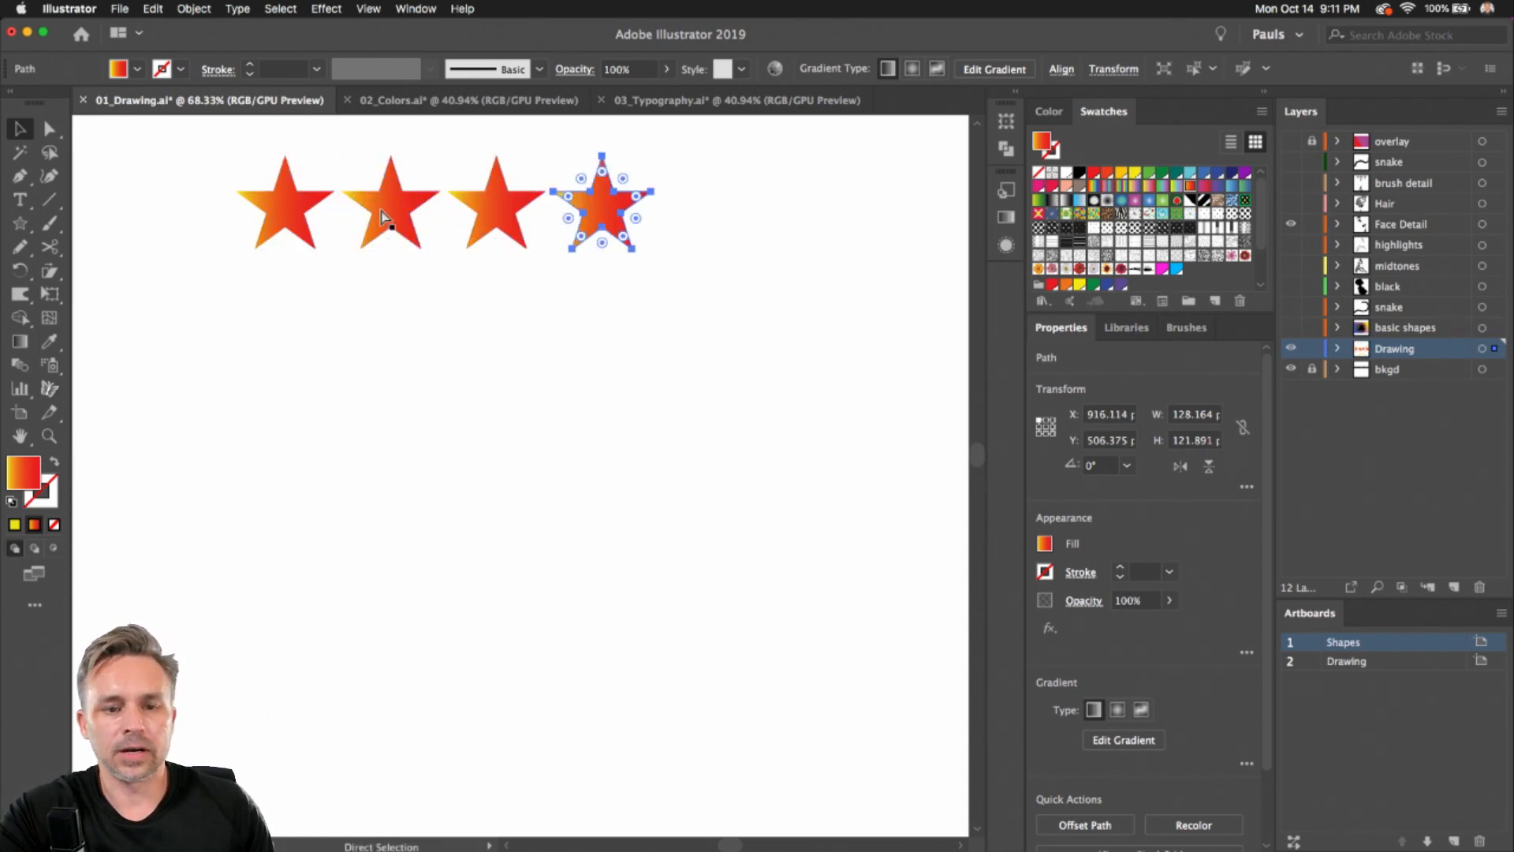
# Draw a large star with many more points, about 364 px wide, below the row of stars
pyautogui.click(20, 223)
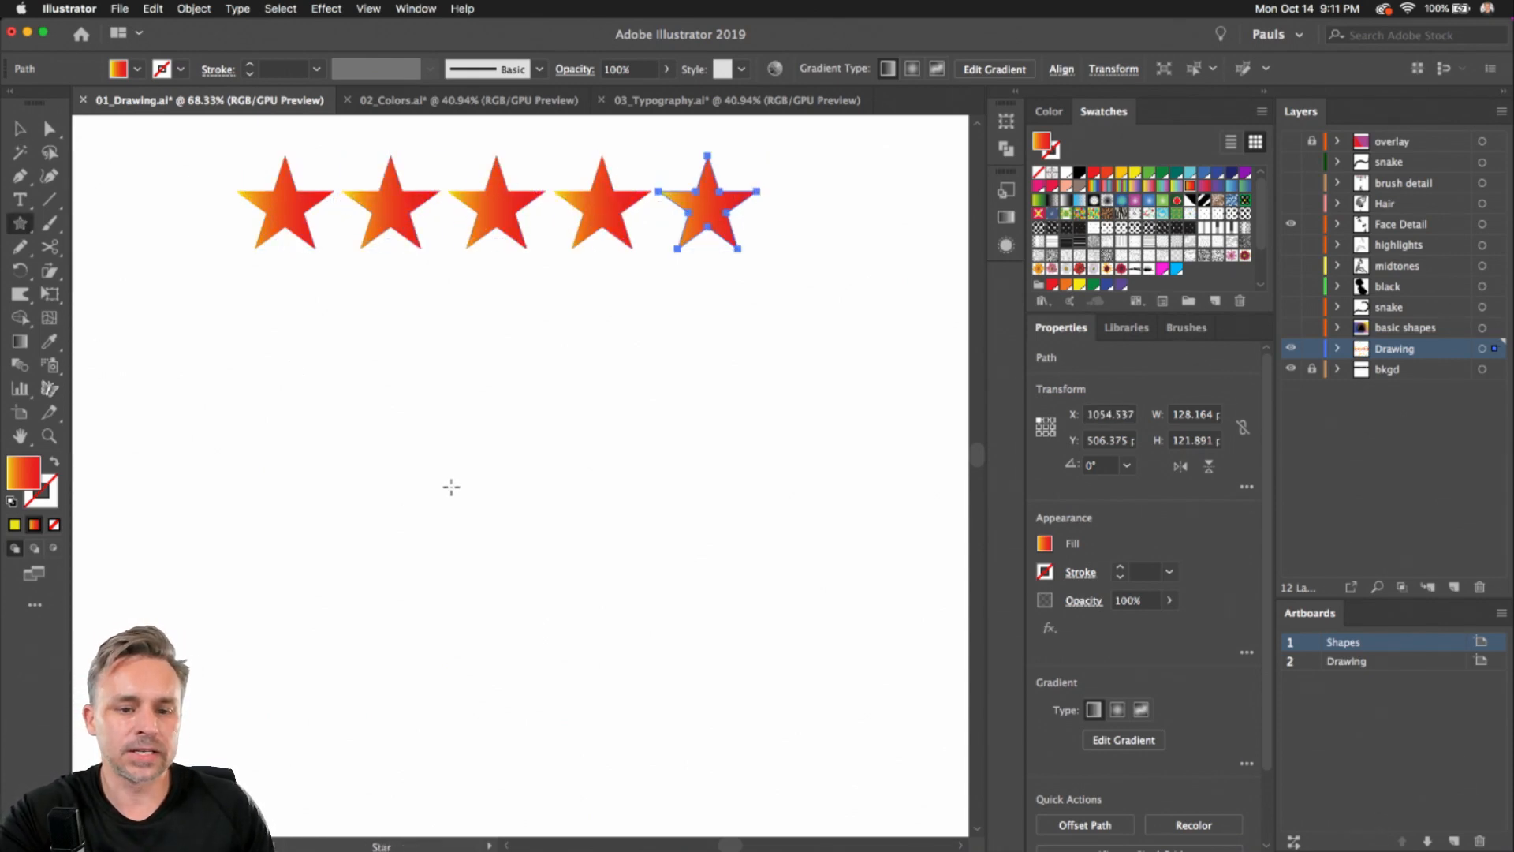
pyautogui.moveTo(466, 451); pyautogui.dragTo(598, 641)
pyautogui.press('Up')
pyautogui.press('Up')
pyautogui.press('Up')
pyautogui.press('Up')
pyautogui.press('Up')
pyautogui.press('Up')
pyautogui.press('Up')
pyautogui.press('Down')
pyautogui.press('Down')
pyautogui.press('Up')
pyautogui.press('Up')
pyautogui.press('Up')
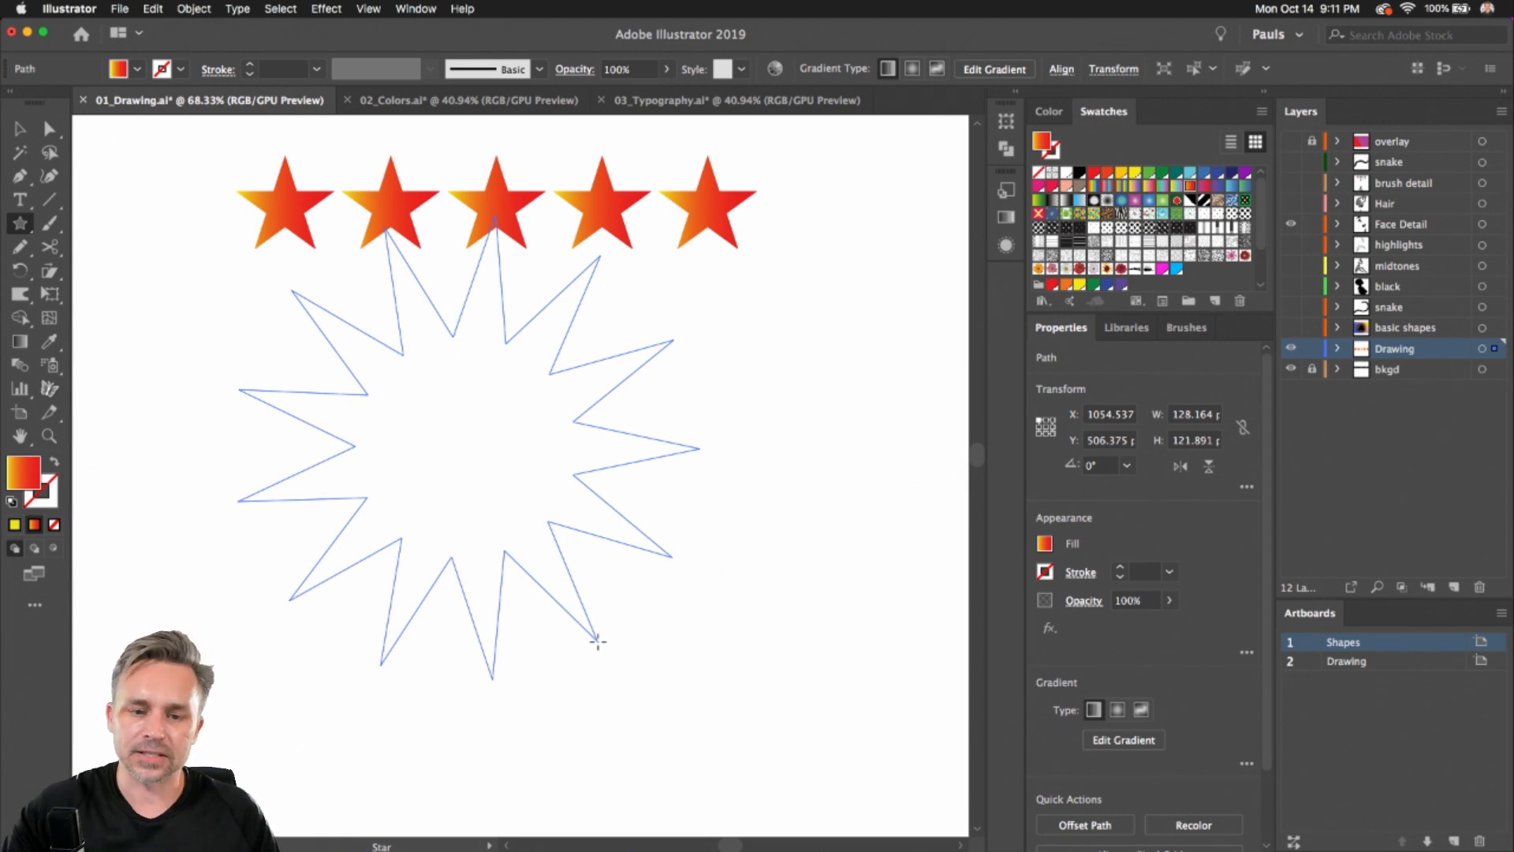
pyautogui.moveTo(598, 641); pyautogui.dragTo(598, 642)
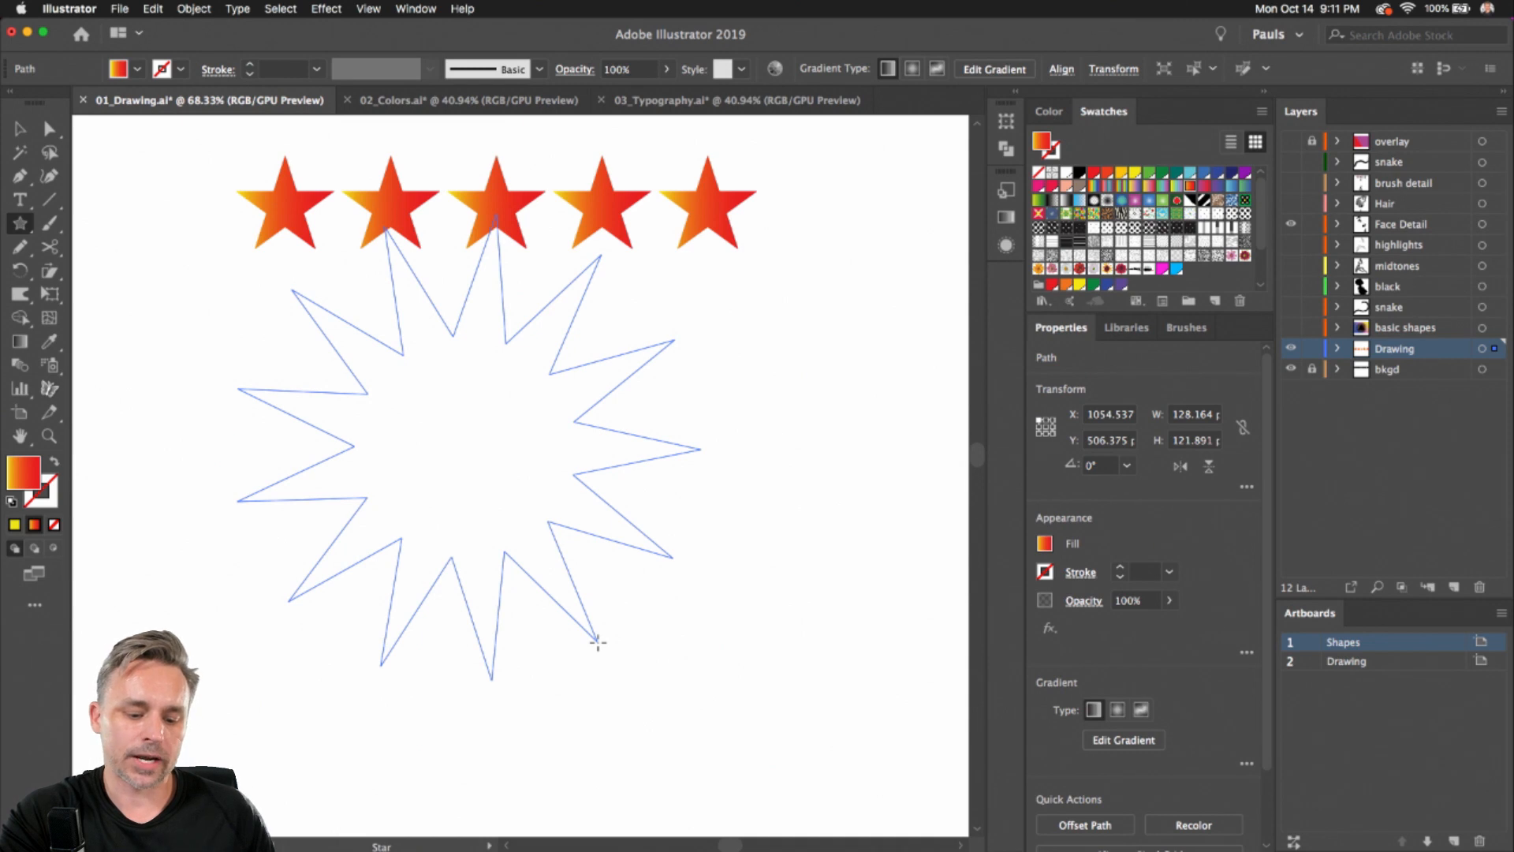
pyautogui.moveTo(598, 642); pyautogui.dragTo(541, 567)
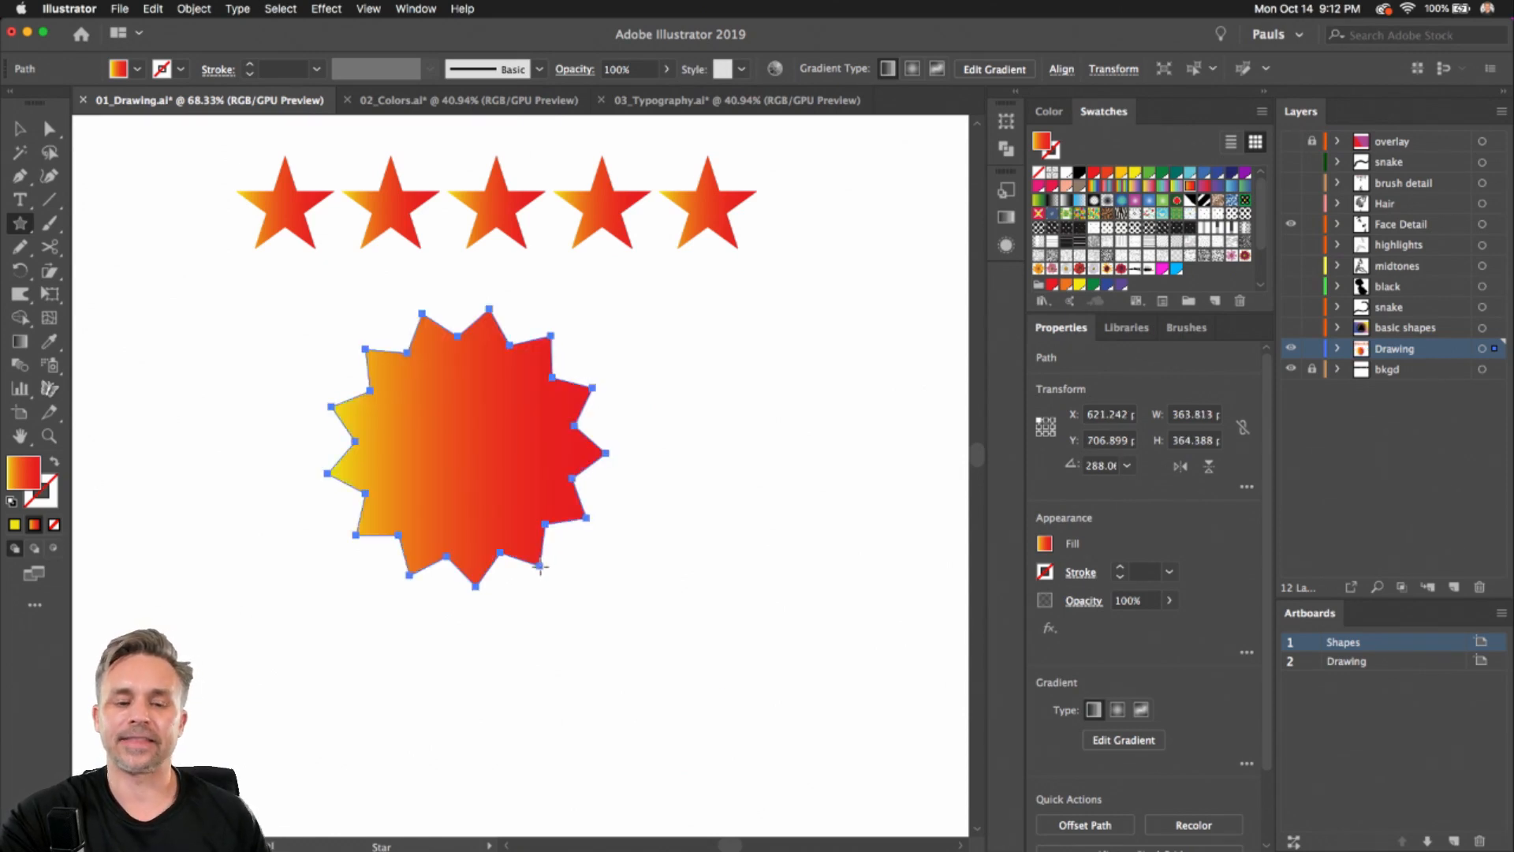
# Round all corners of the many-pointed star into a wavy scalloped badge shape
pyautogui.click(44, 130)
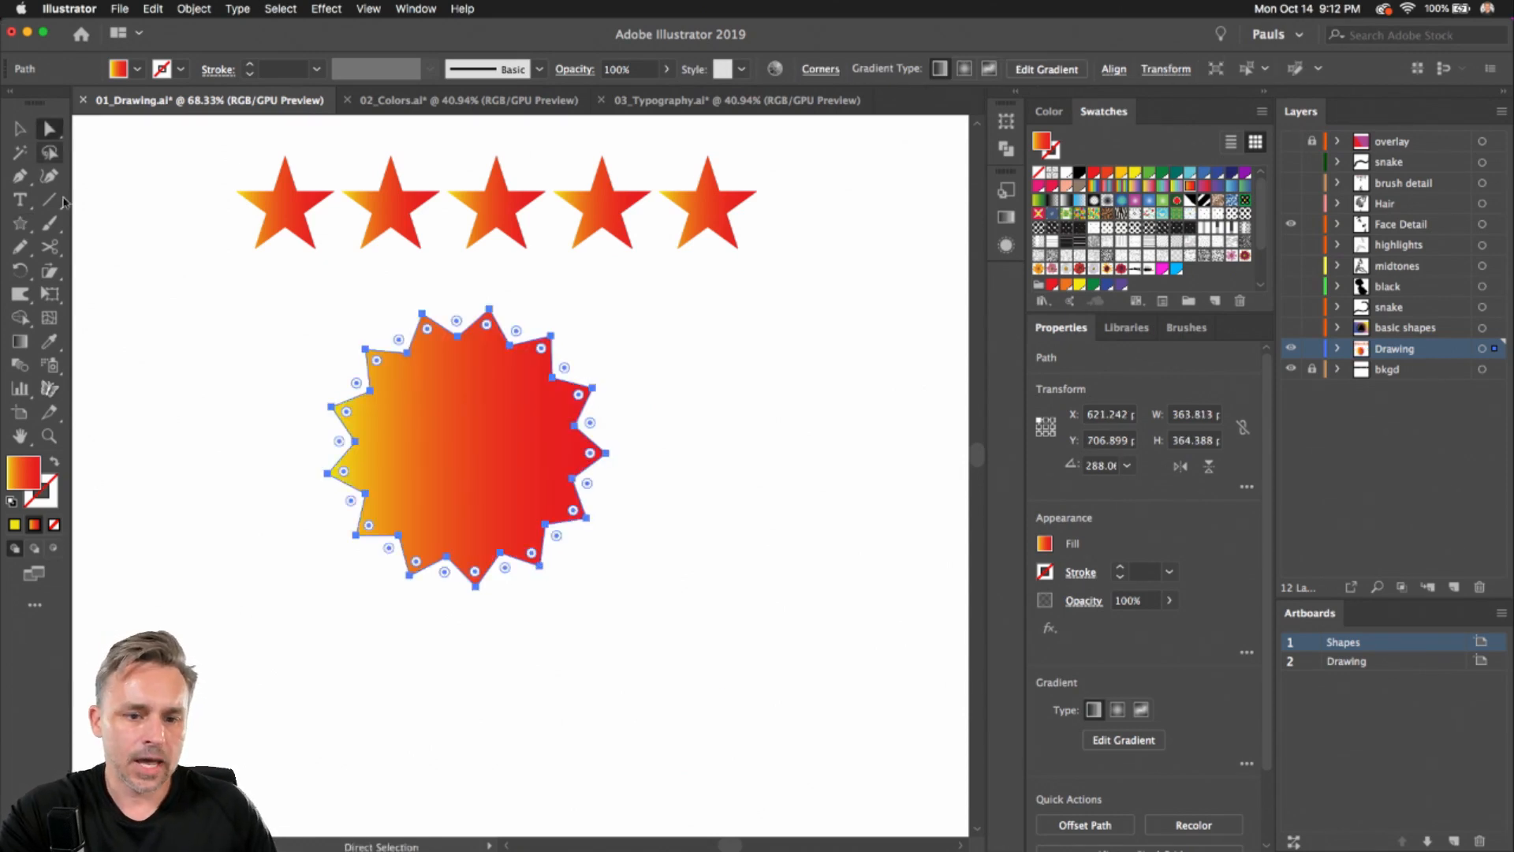
pyautogui.scroll(5, 253, 363)
pyautogui.moveTo(366, 423); pyautogui.dragTo(212, 357)
pyautogui.moveTo(412, 262); pyautogui.dragTo(401, 245)
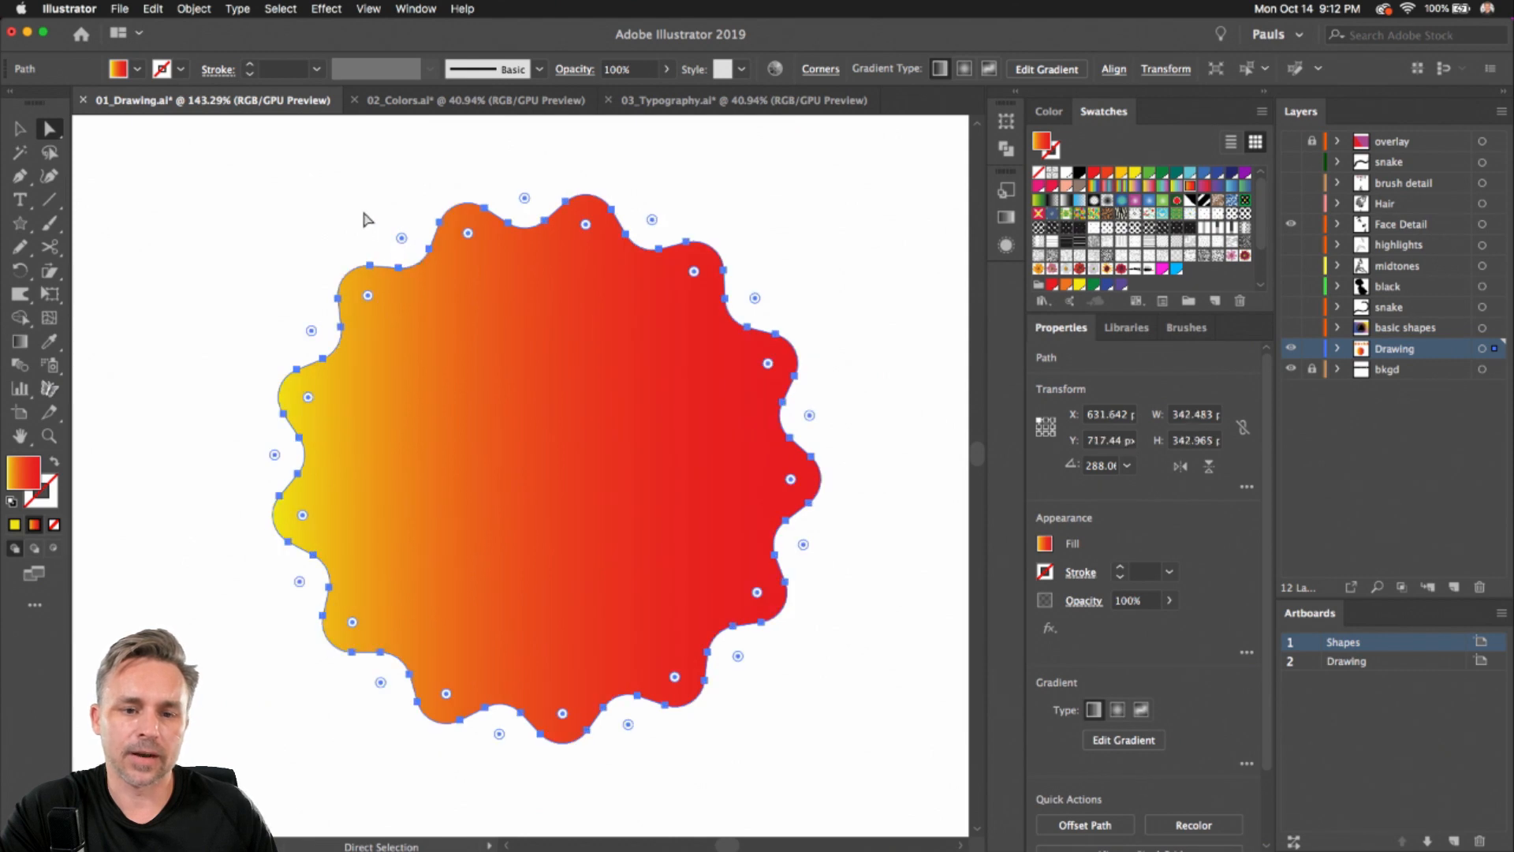
# Reset the scalloped badge's bounding box with Transform, then move the badge to the left
pyautogui.click(19, 129)
pyautogui.click(156, 239)
pyautogui.scroll(-4, 155, 240)
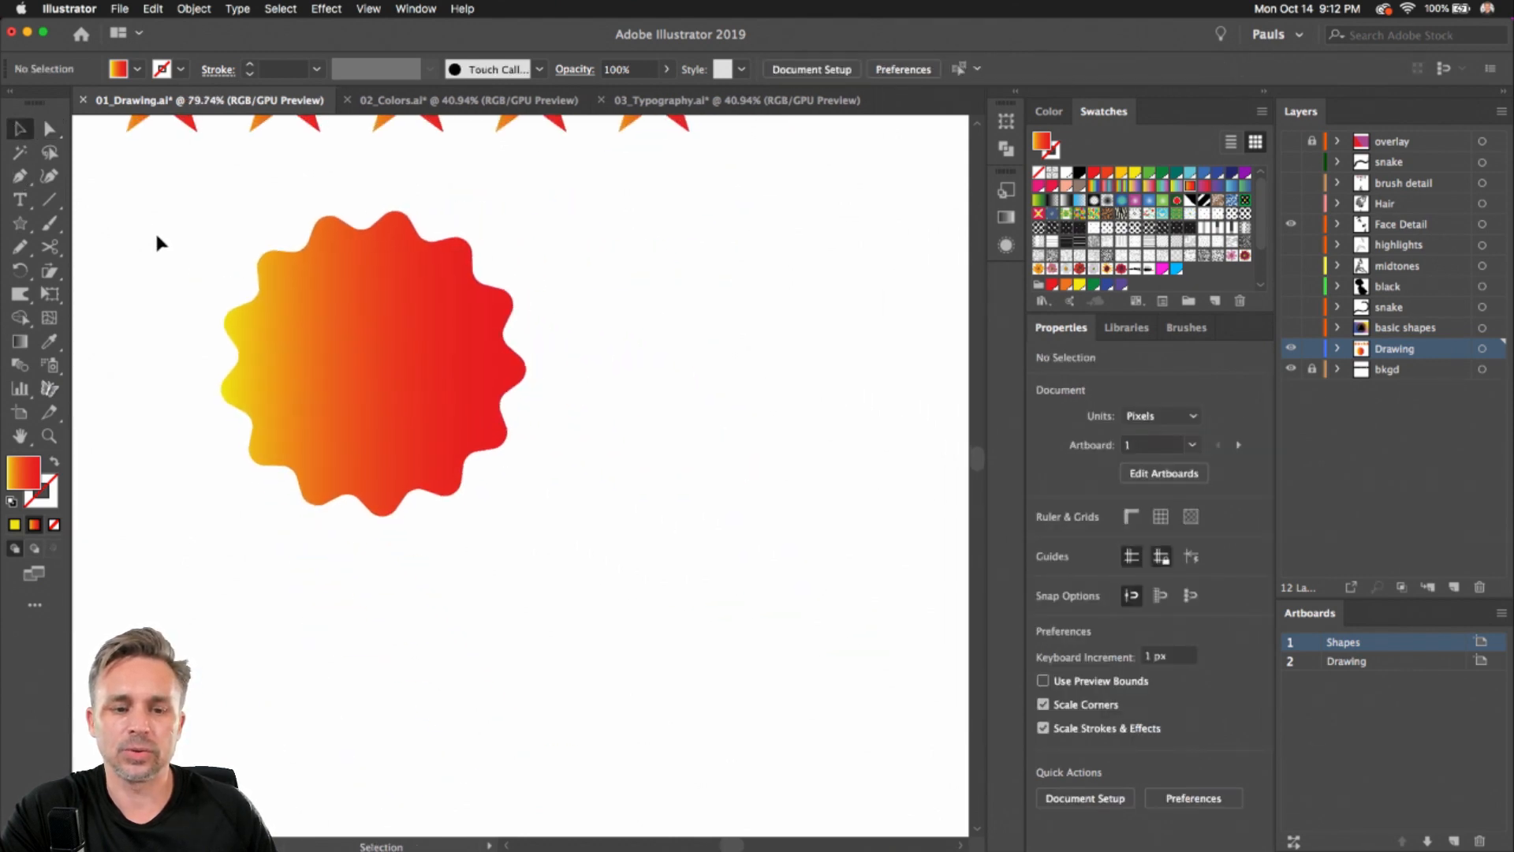
pyautogui.click(298, 369)
pyautogui.moveTo(300, 338); pyautogui.dragTo(405, 408)
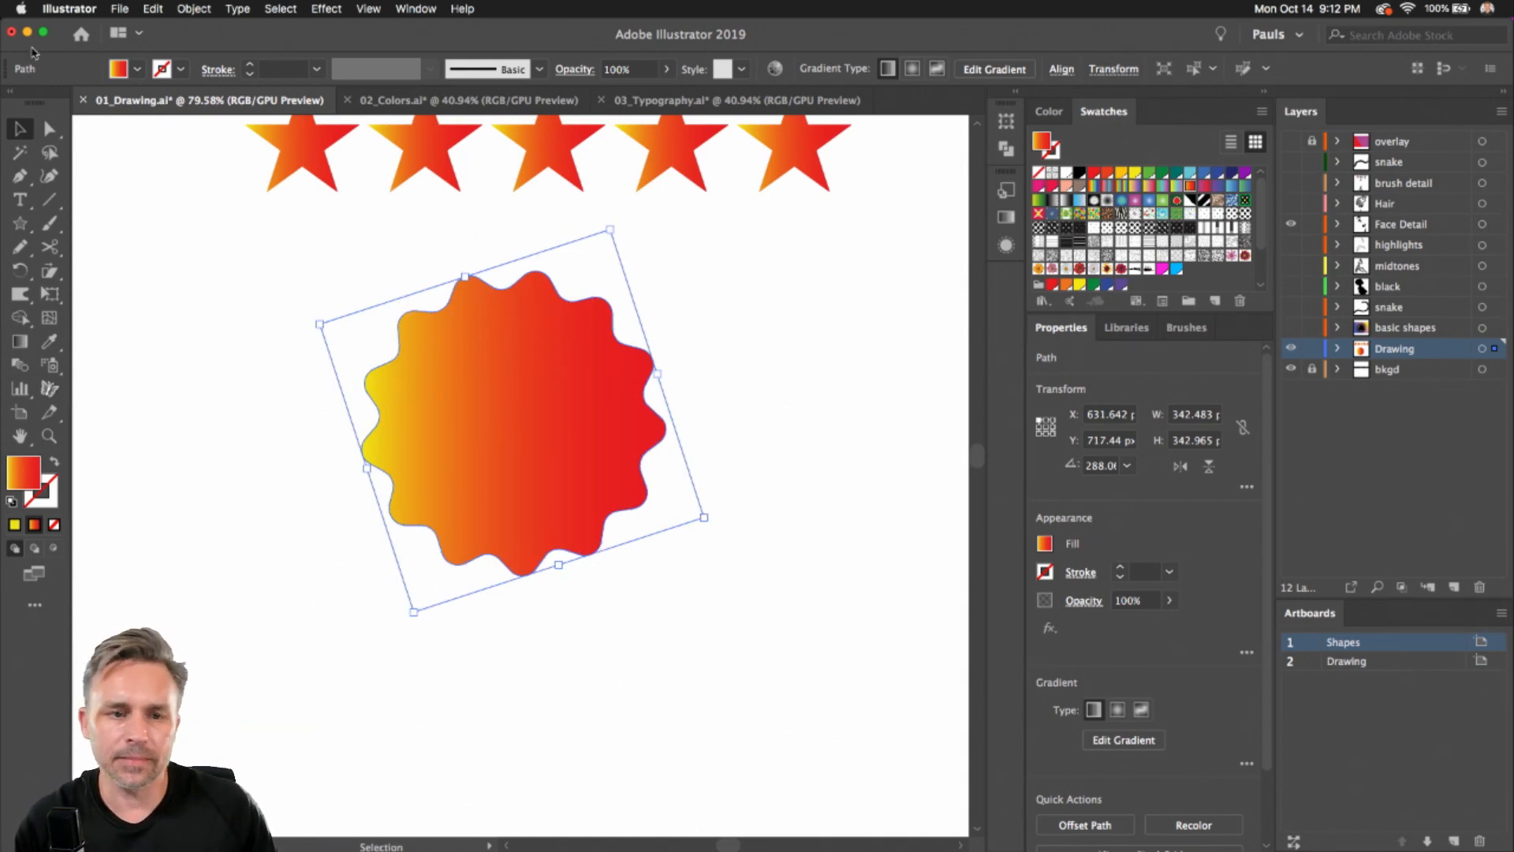
pyautogui.click(194, 9)
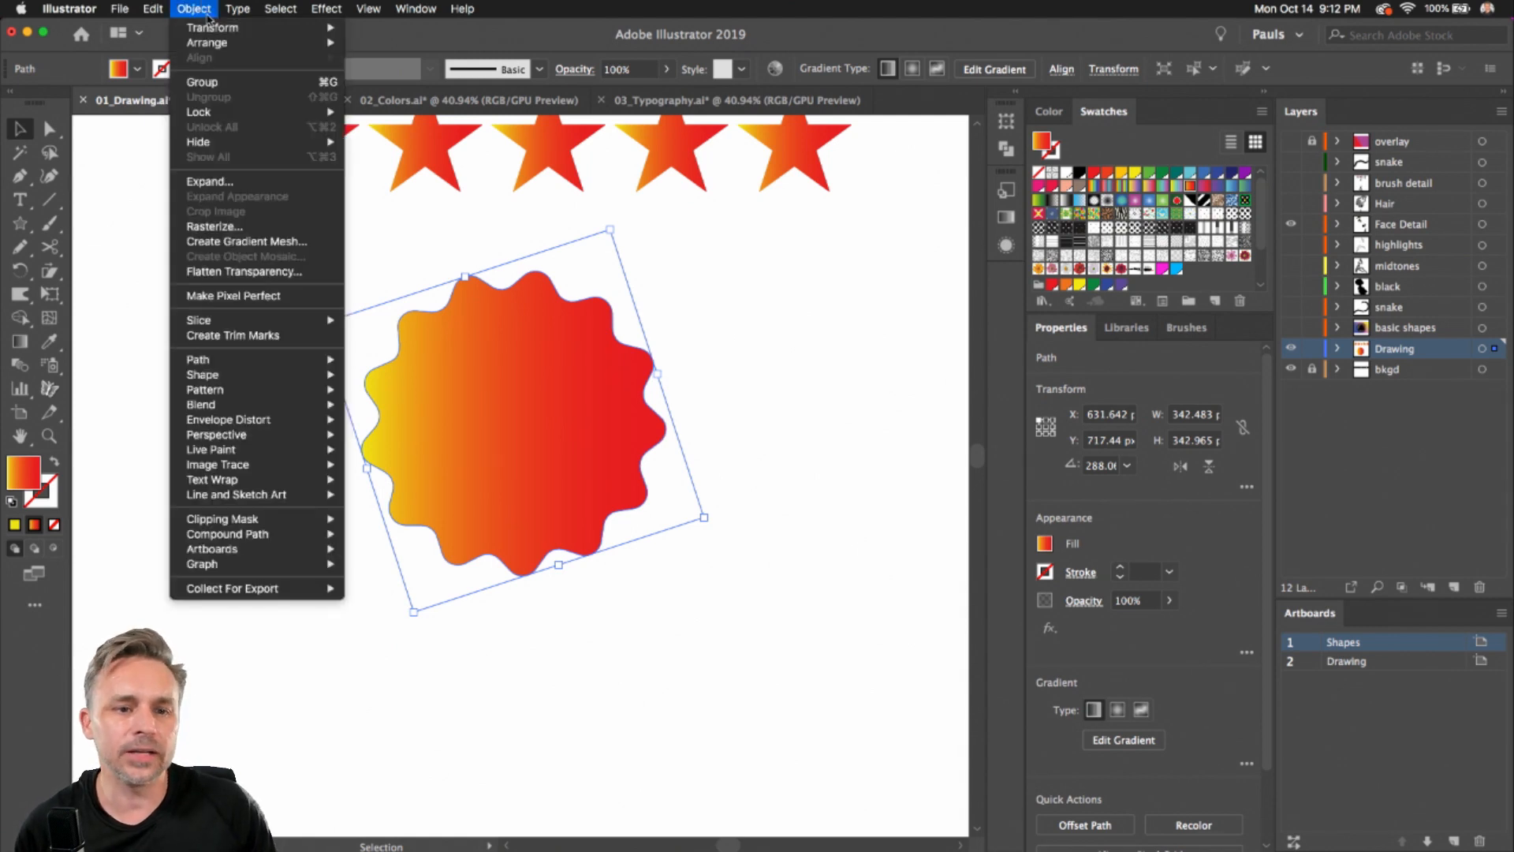
pyautogui.moveTo(203, 30)
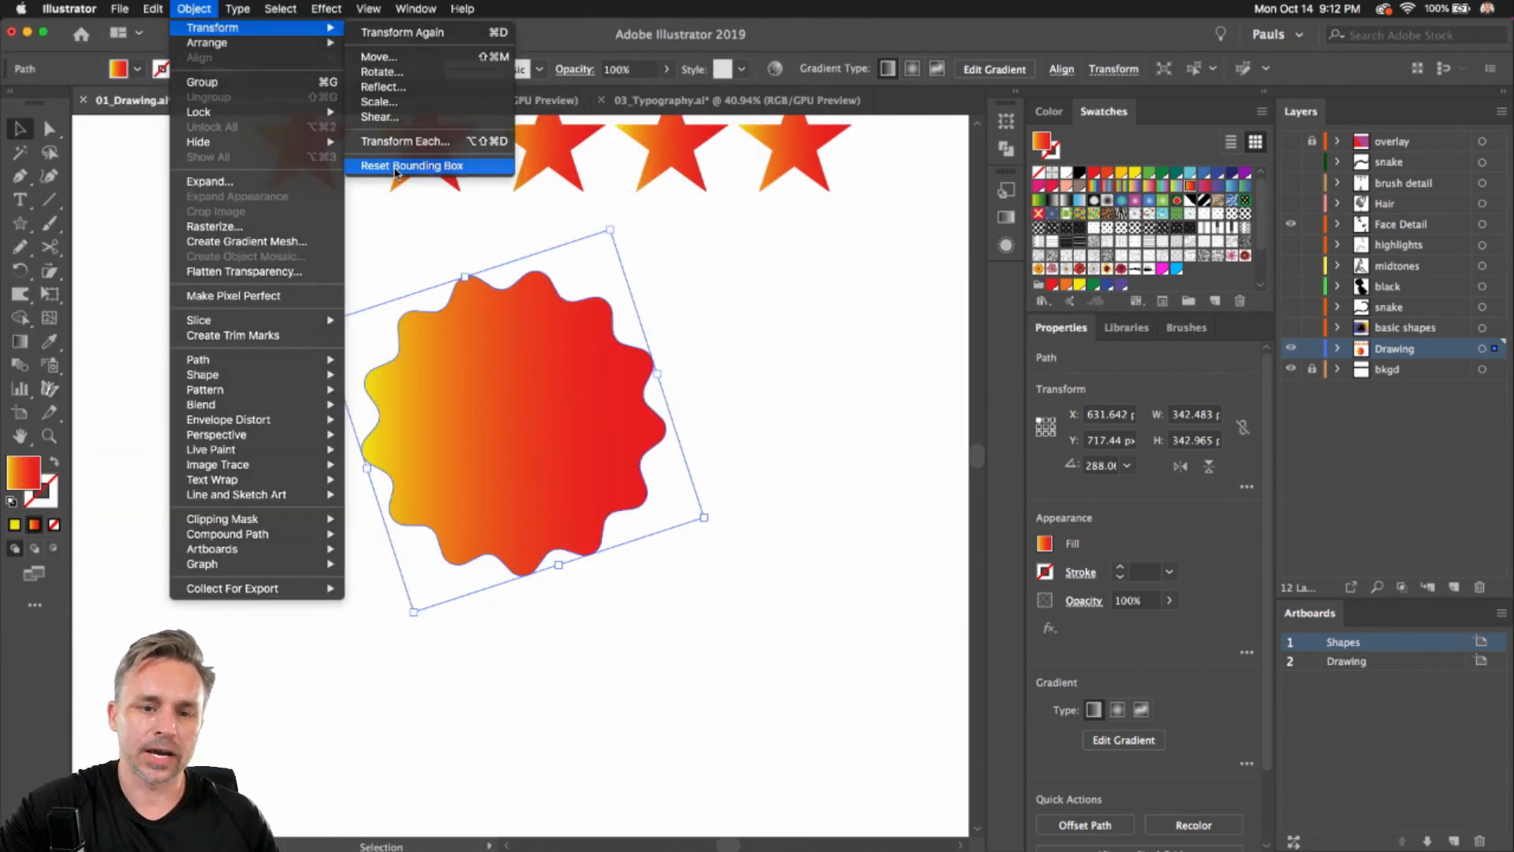
pyautogui.click(395, 164)
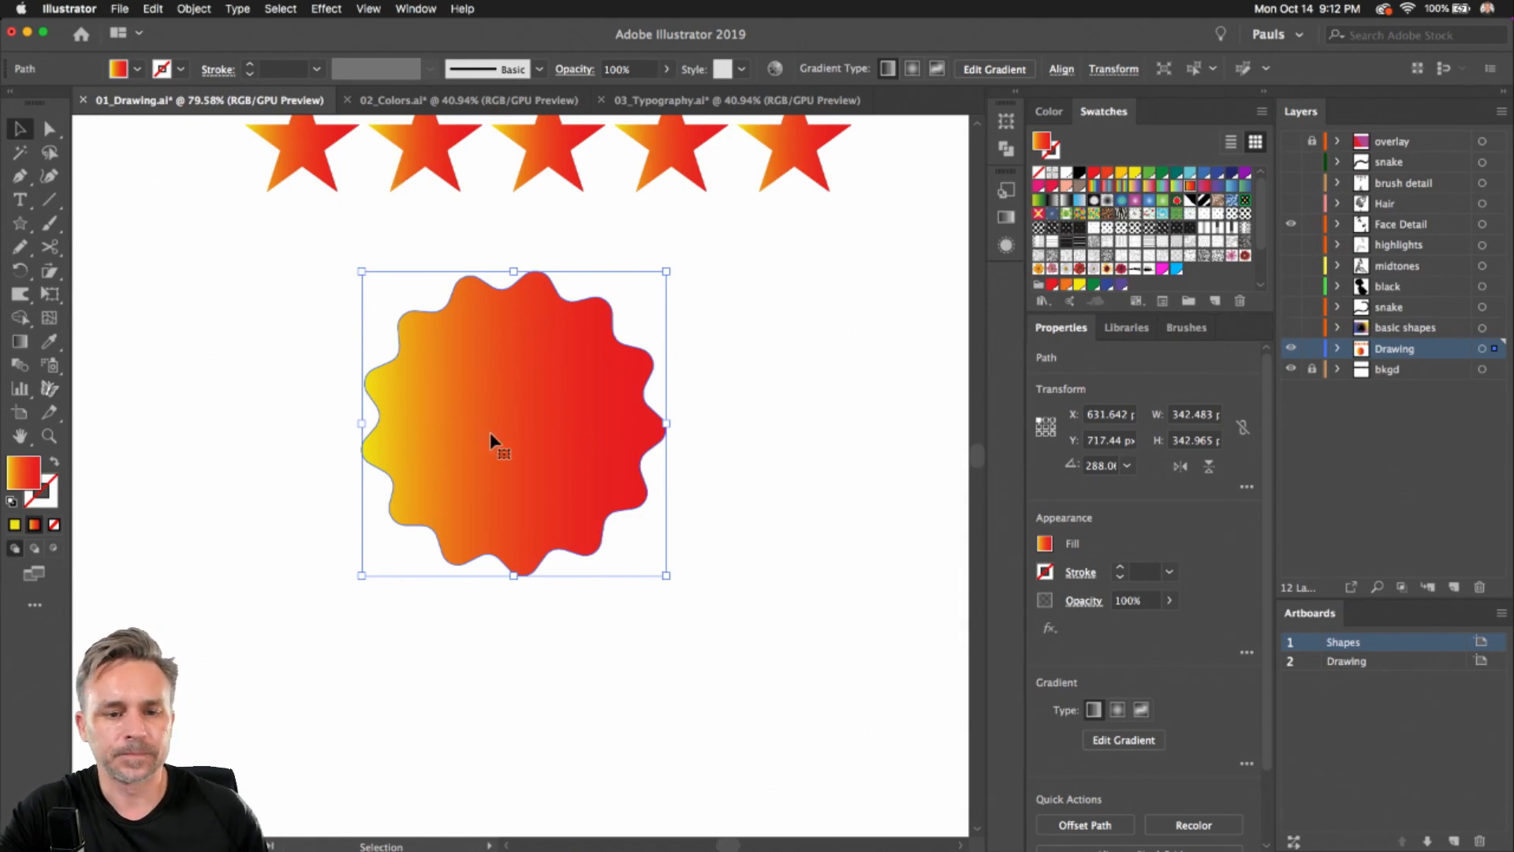
pyautogui.moveTo(490, 434); pyautogui.dragTo(270, 385)
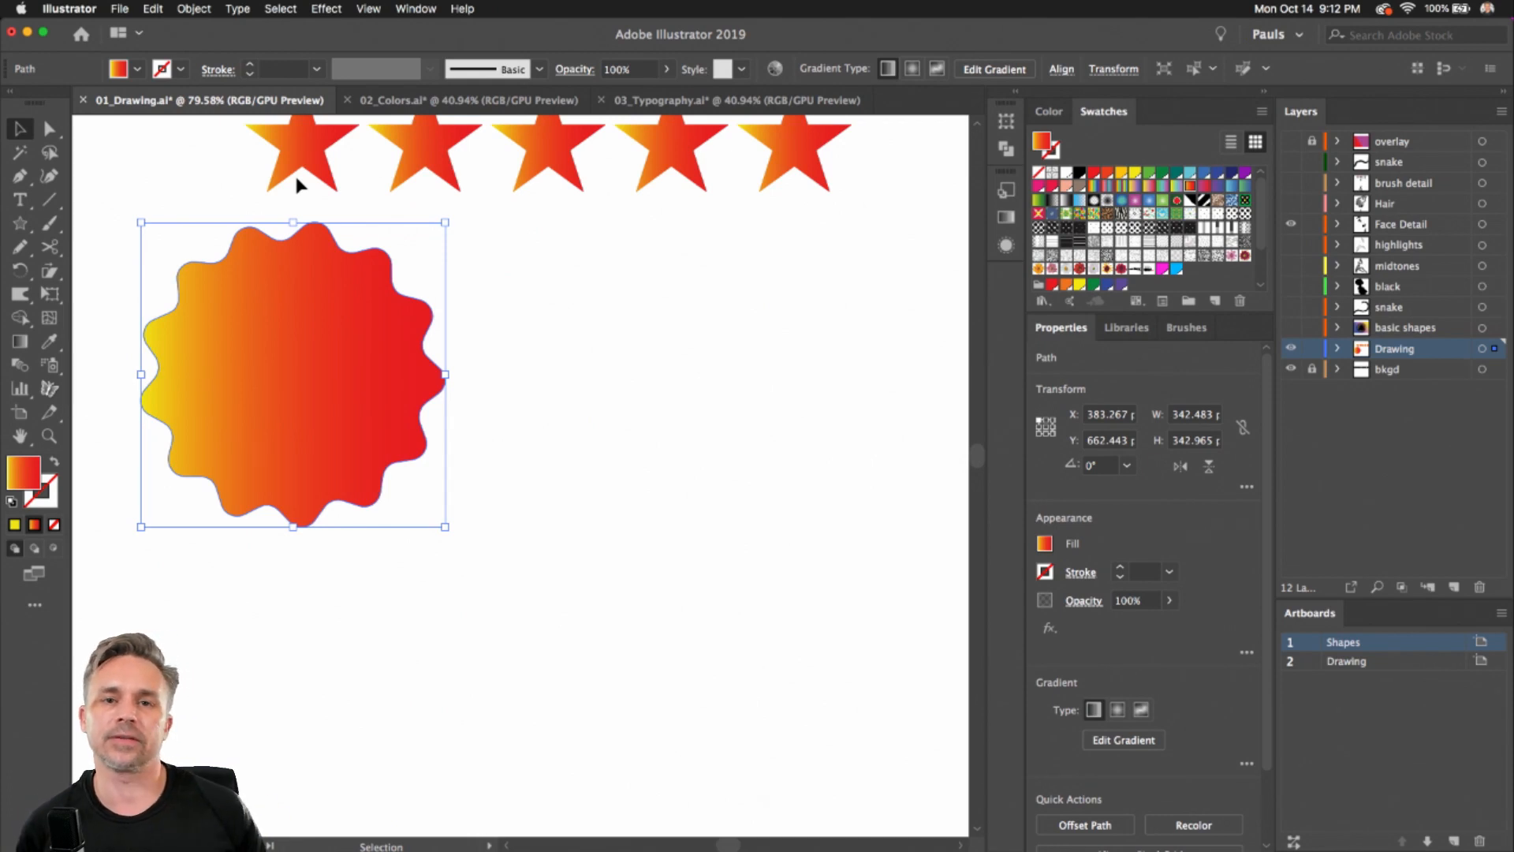
pyautogui.moveTo(20, 223); pyautogui.dragTo(114, 280)
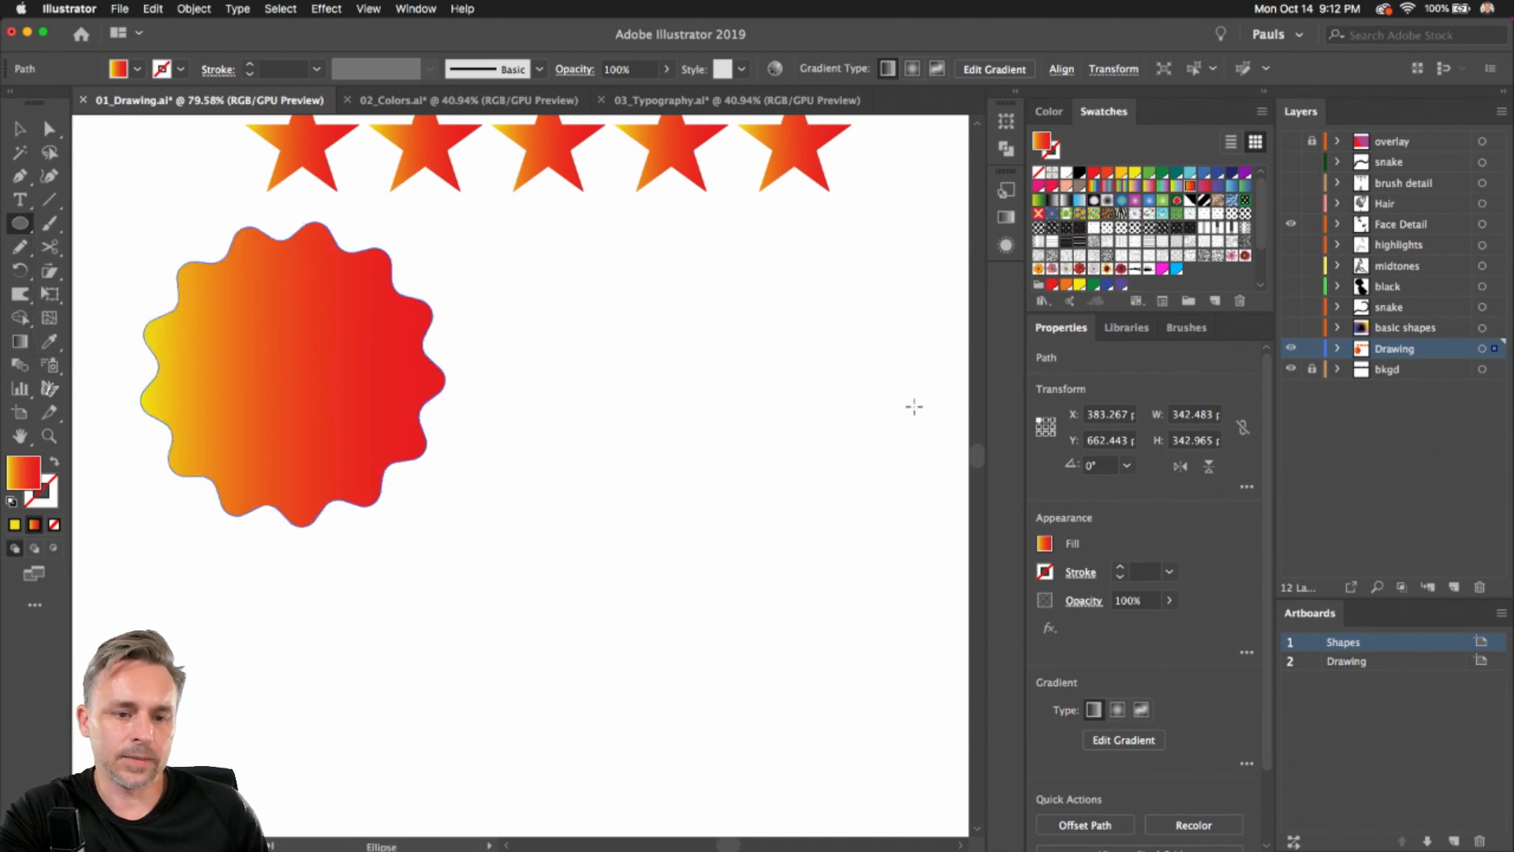
pyautogui.moveTo(614, 367); pyautogui.dragTo(680, 481)
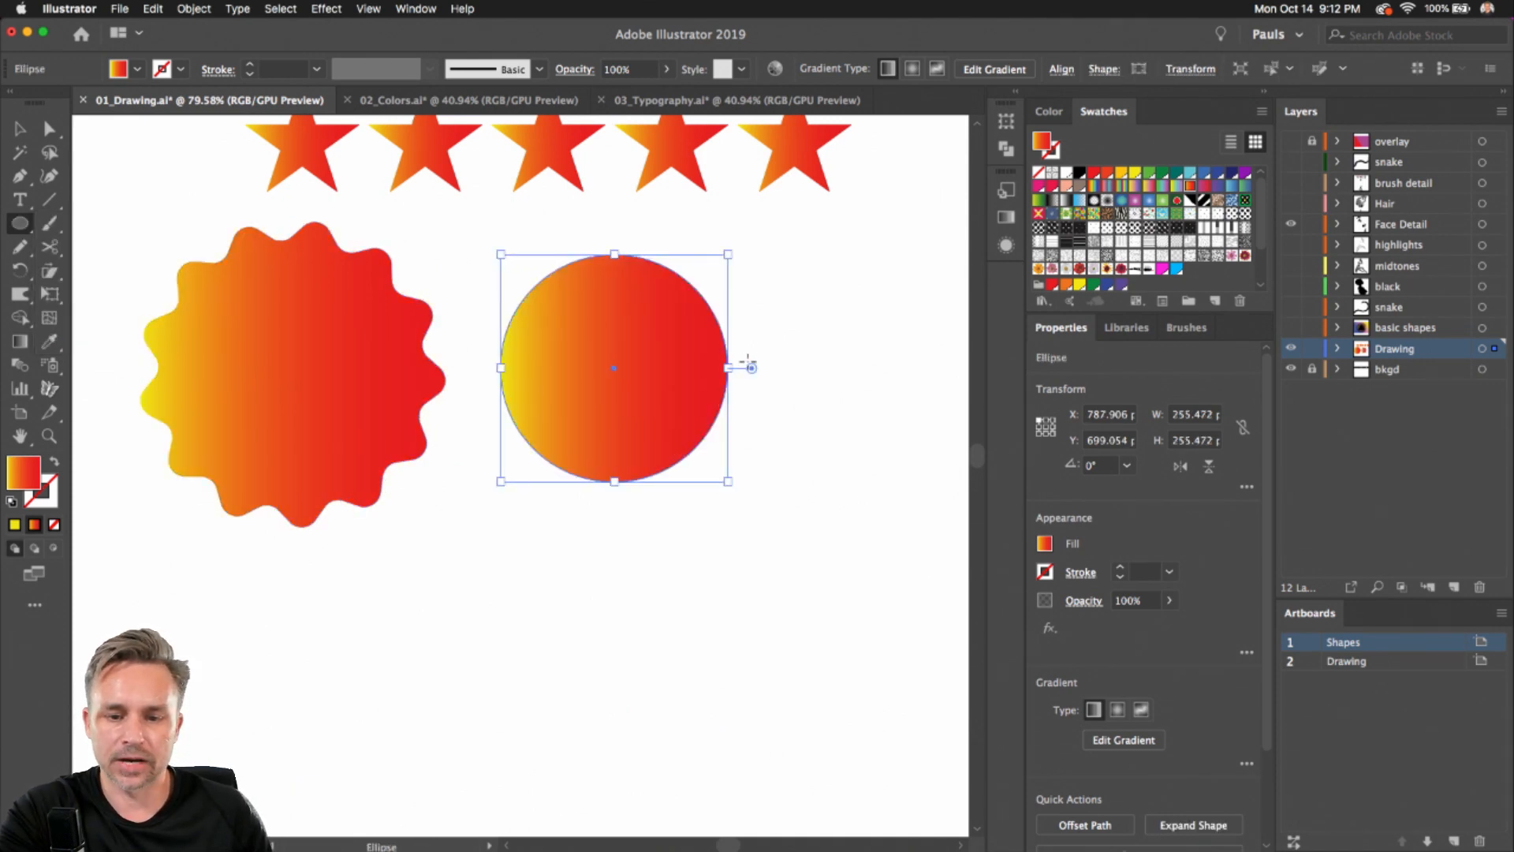
pyautogui.moveTo(752, 370); pyautogui.dragTo(741, 474)
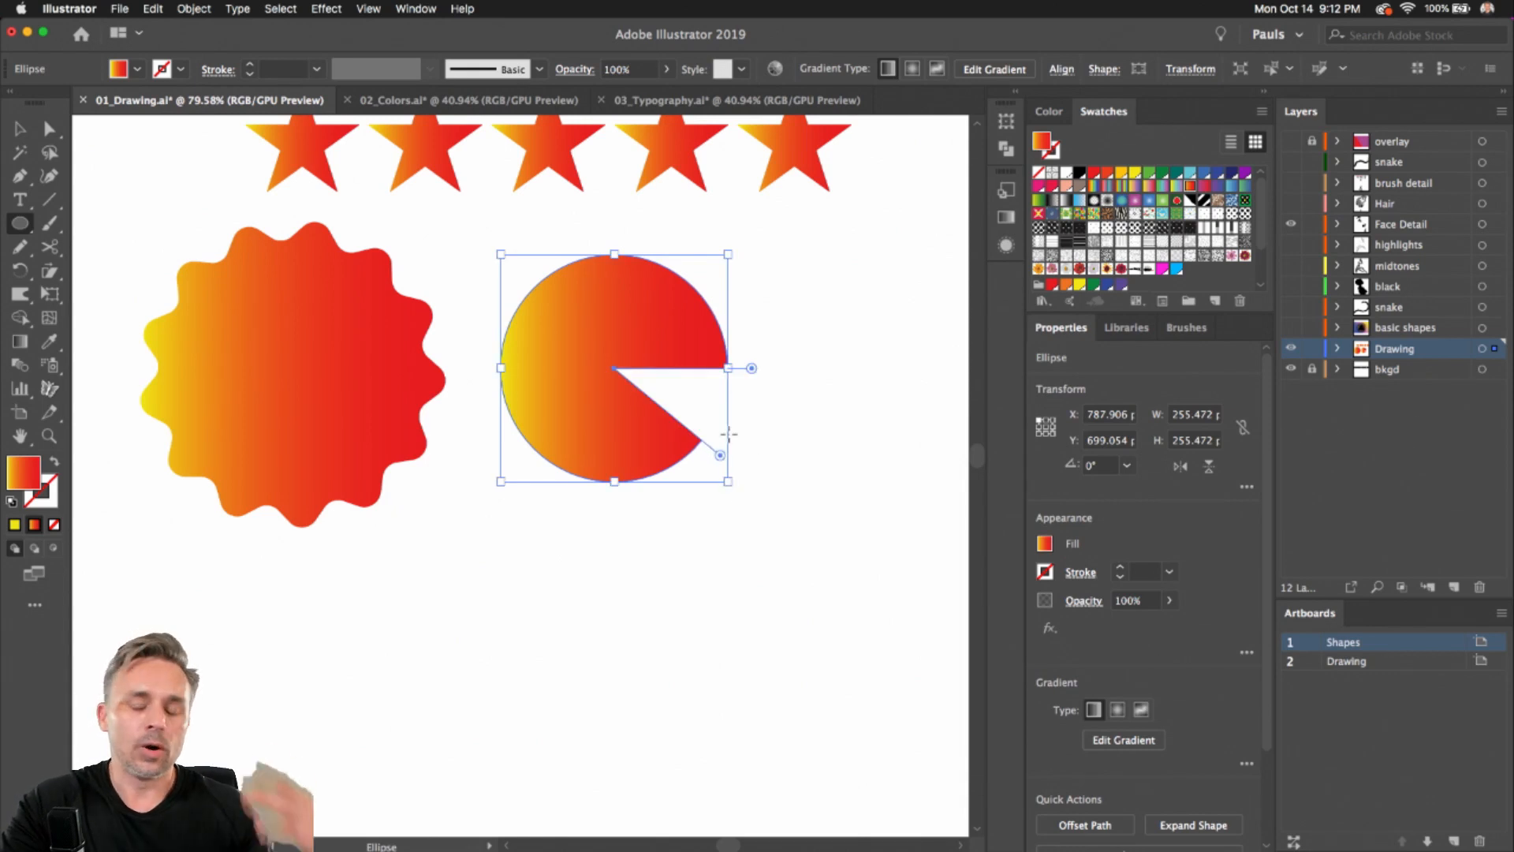
pyautogui.click(22, 130)
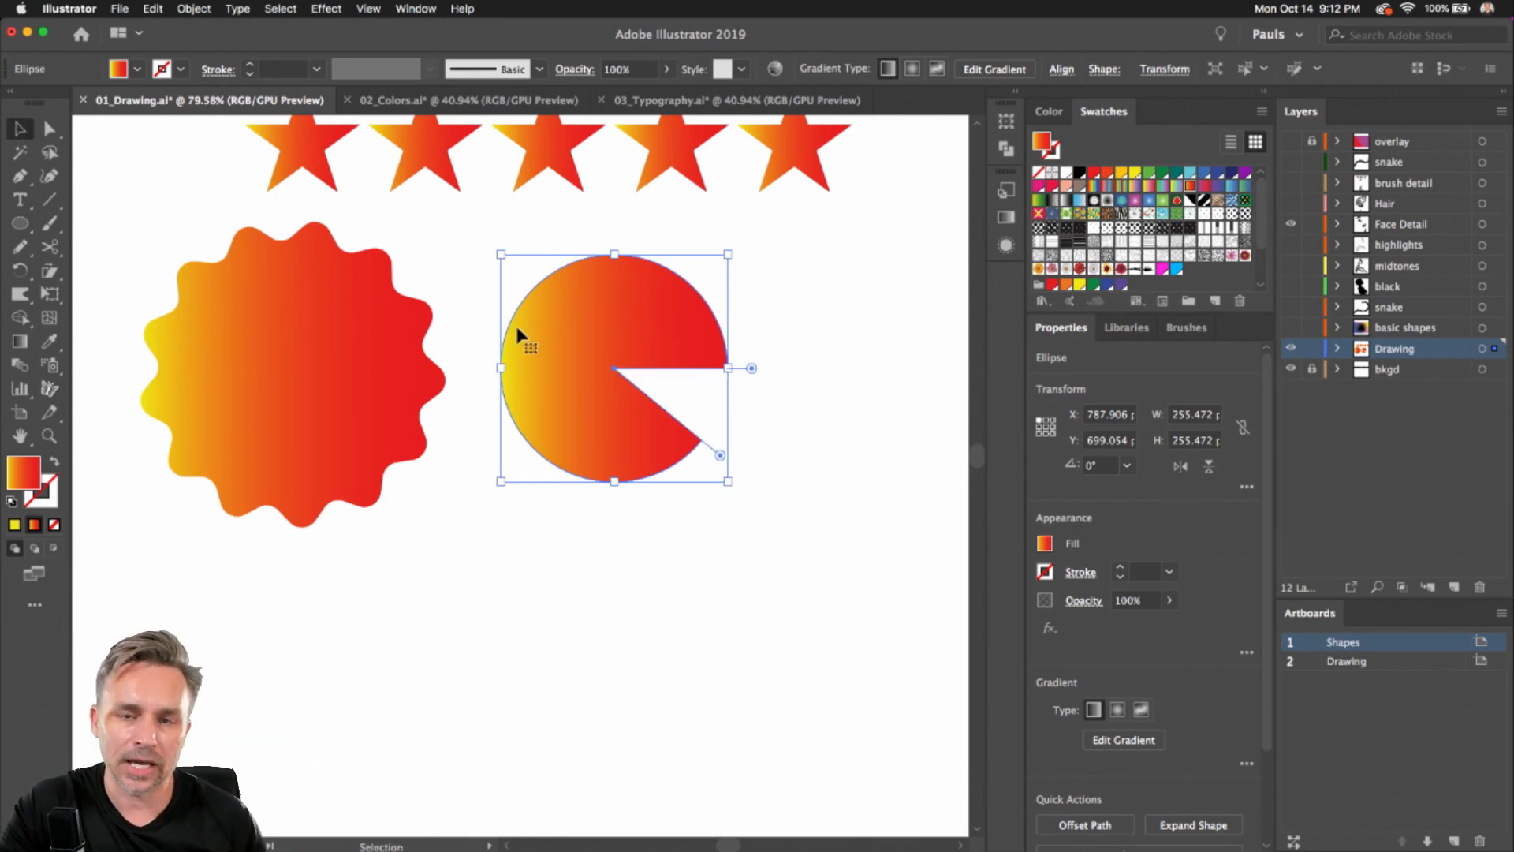
pyautogui.press('Delete')
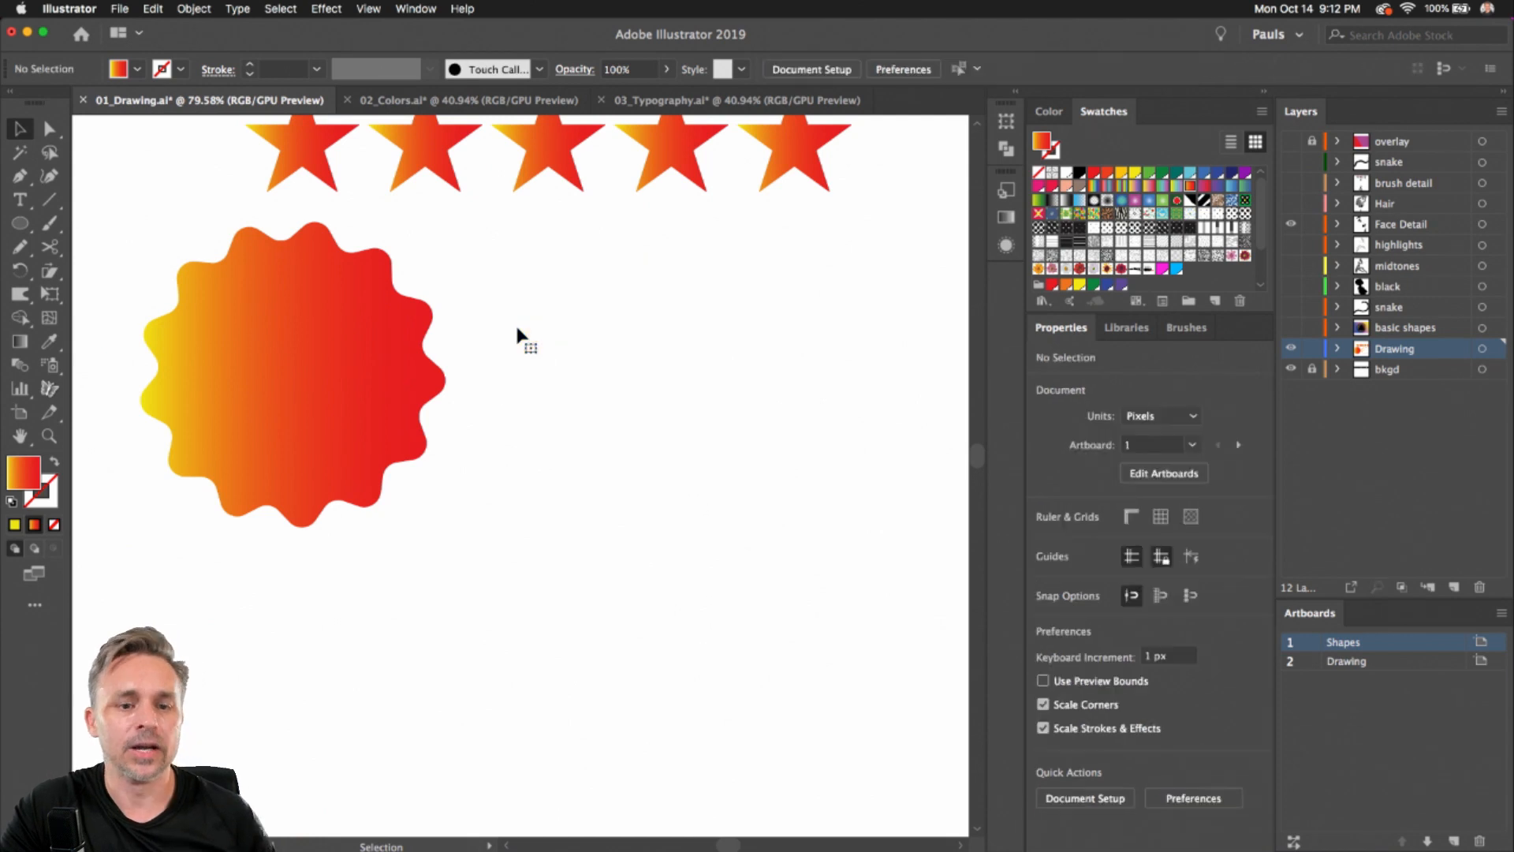
# Draw a circle about 305 px wide beside the badge
pyautogui.click(19, 223)
pyautogui.moveTo(614, 391); pyautogui.dragTo(700, 529)
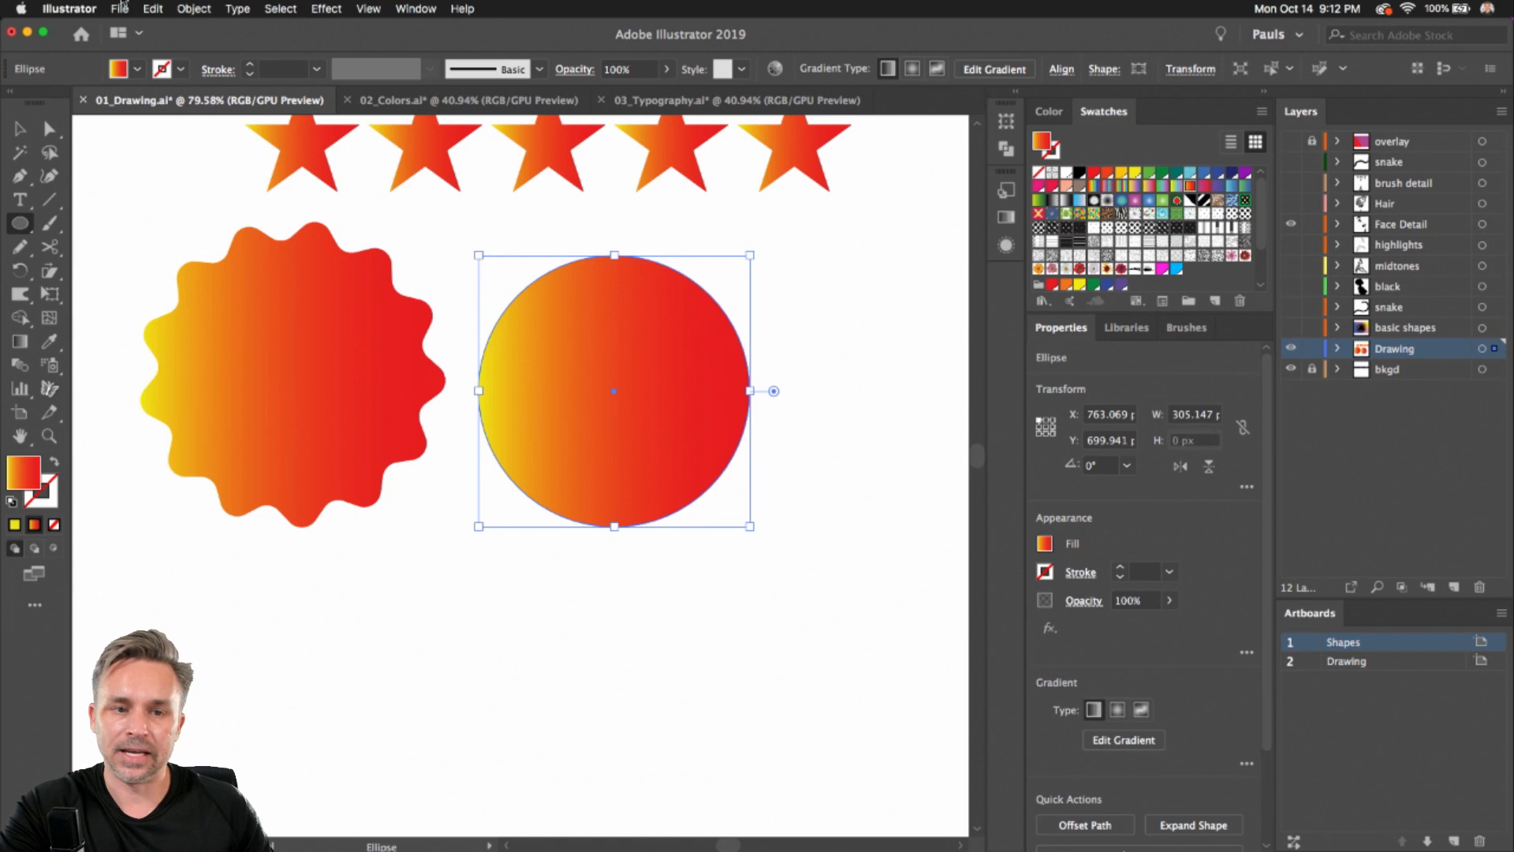
# Apply a Zig Zag effect to the circle with size 11 px, 4 ridges per segment and smooth points
pyautogui.click(326, 8)
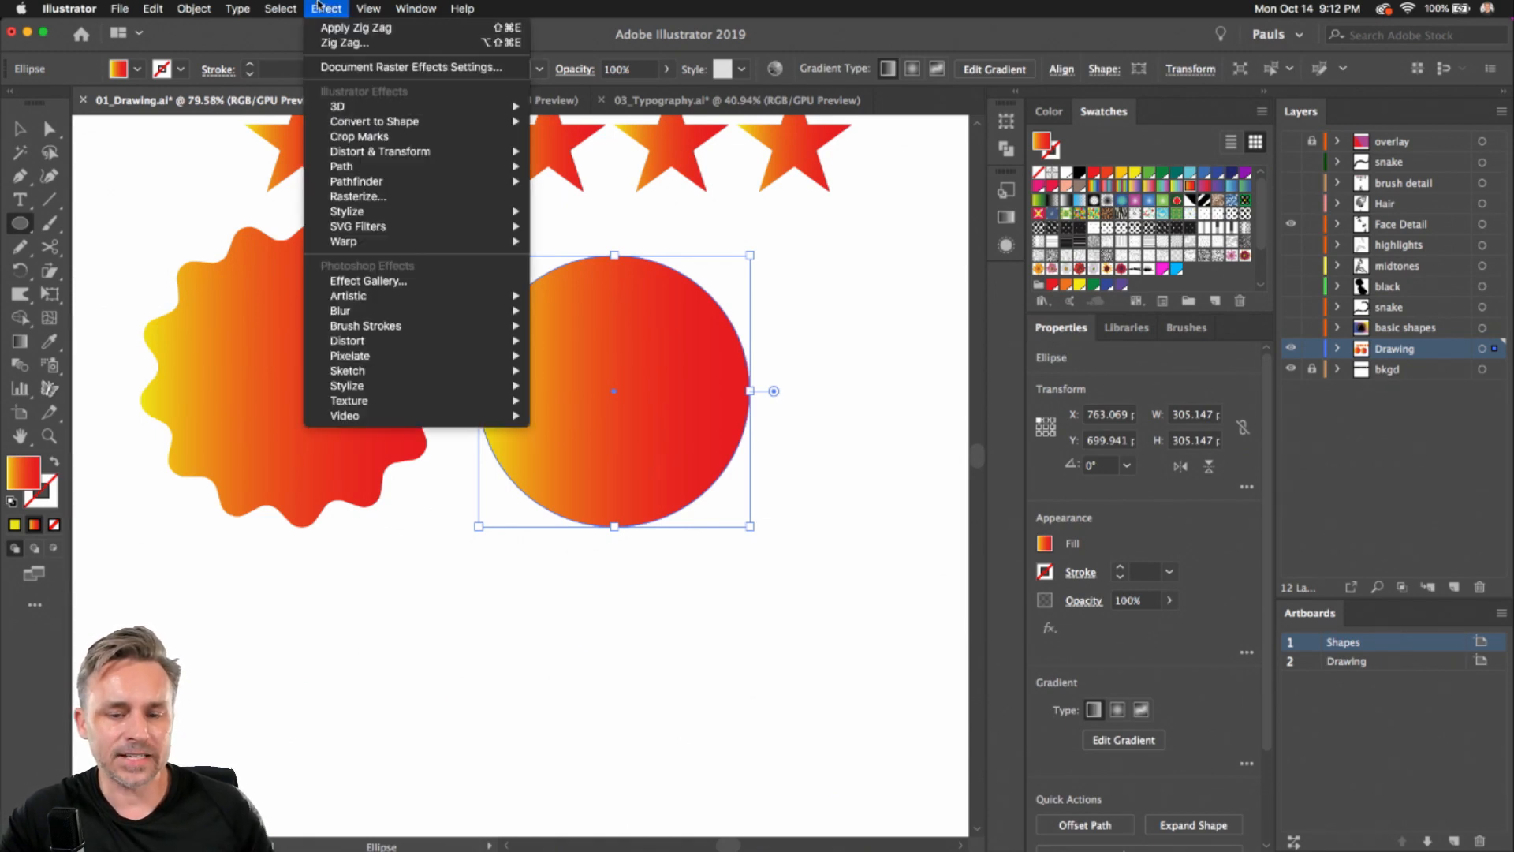
pyautogui.moveTo(356, 153)
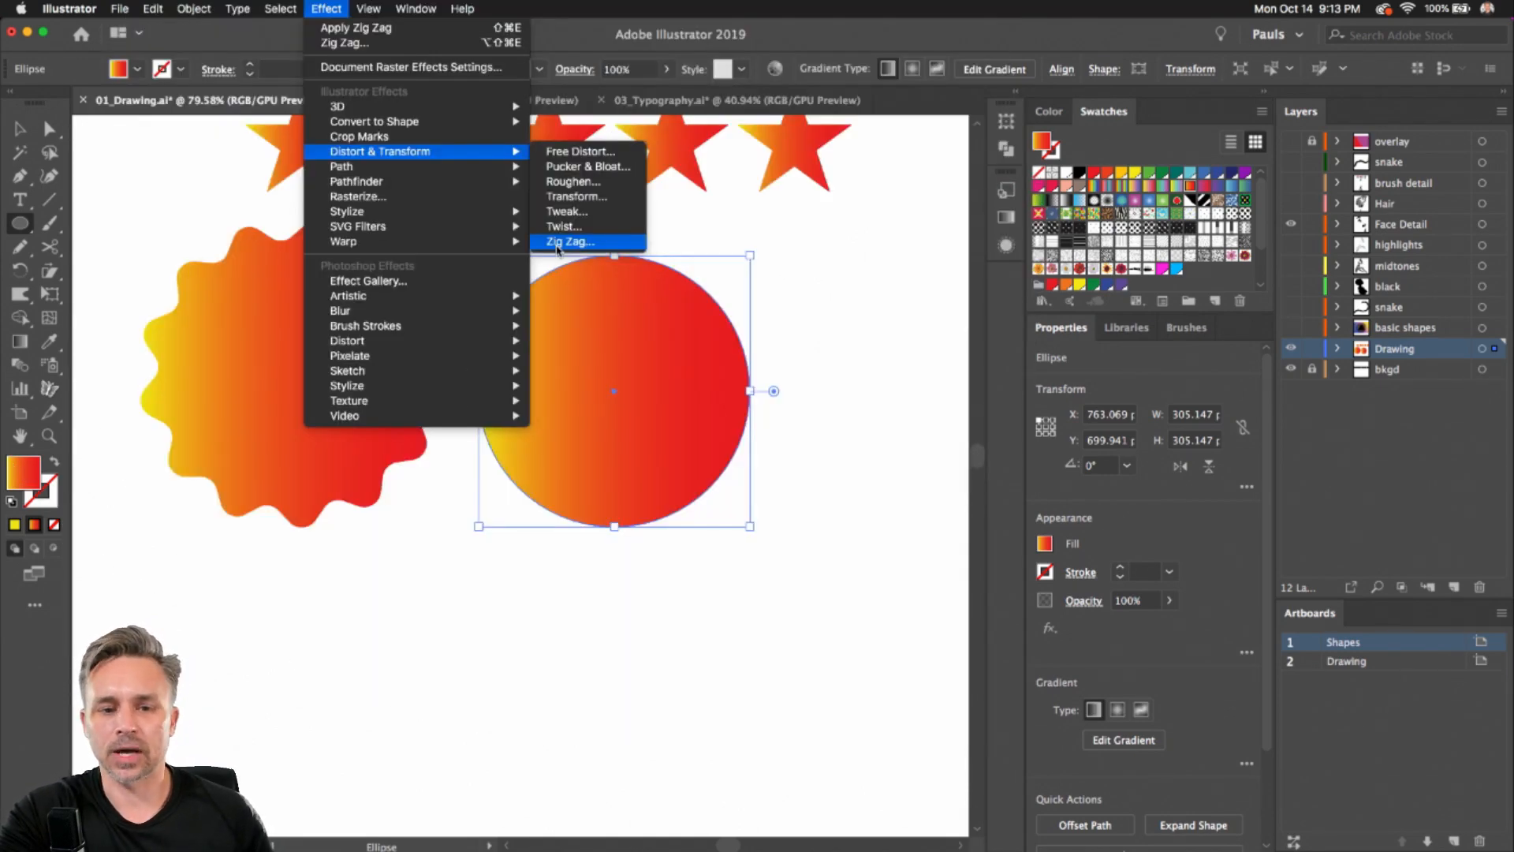
pyautogui.click(557, 243)
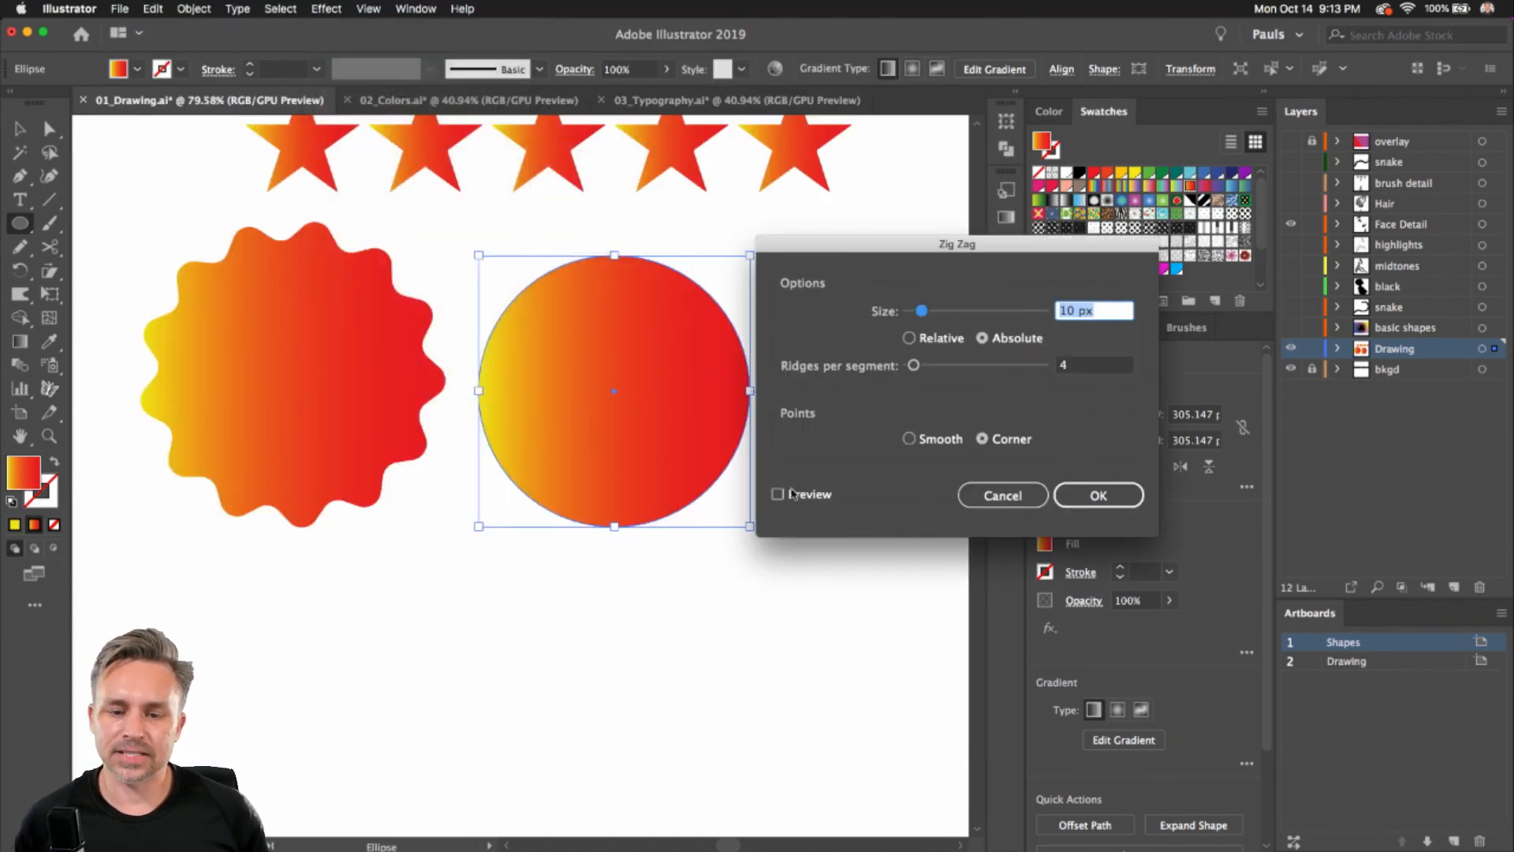
pyautogui.click(778, 495)
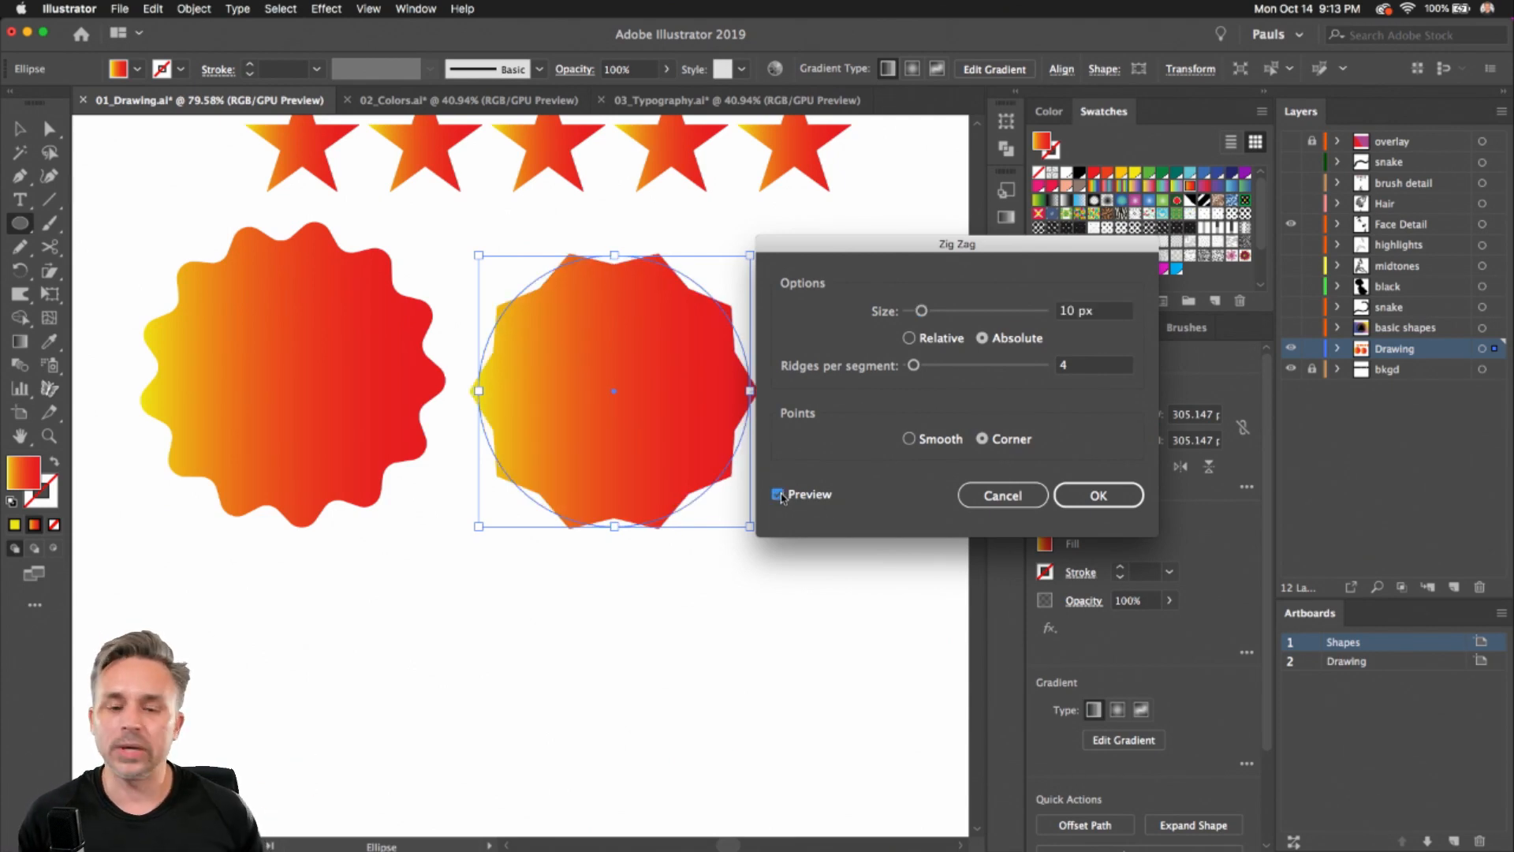
pyautogui.moveTo(918, 316)
pyautogui.mouseDown()
pyautogui.moveTo(952, 321)
pyautogui.moveTo(932, 318)
pyautogui.mouseUp()
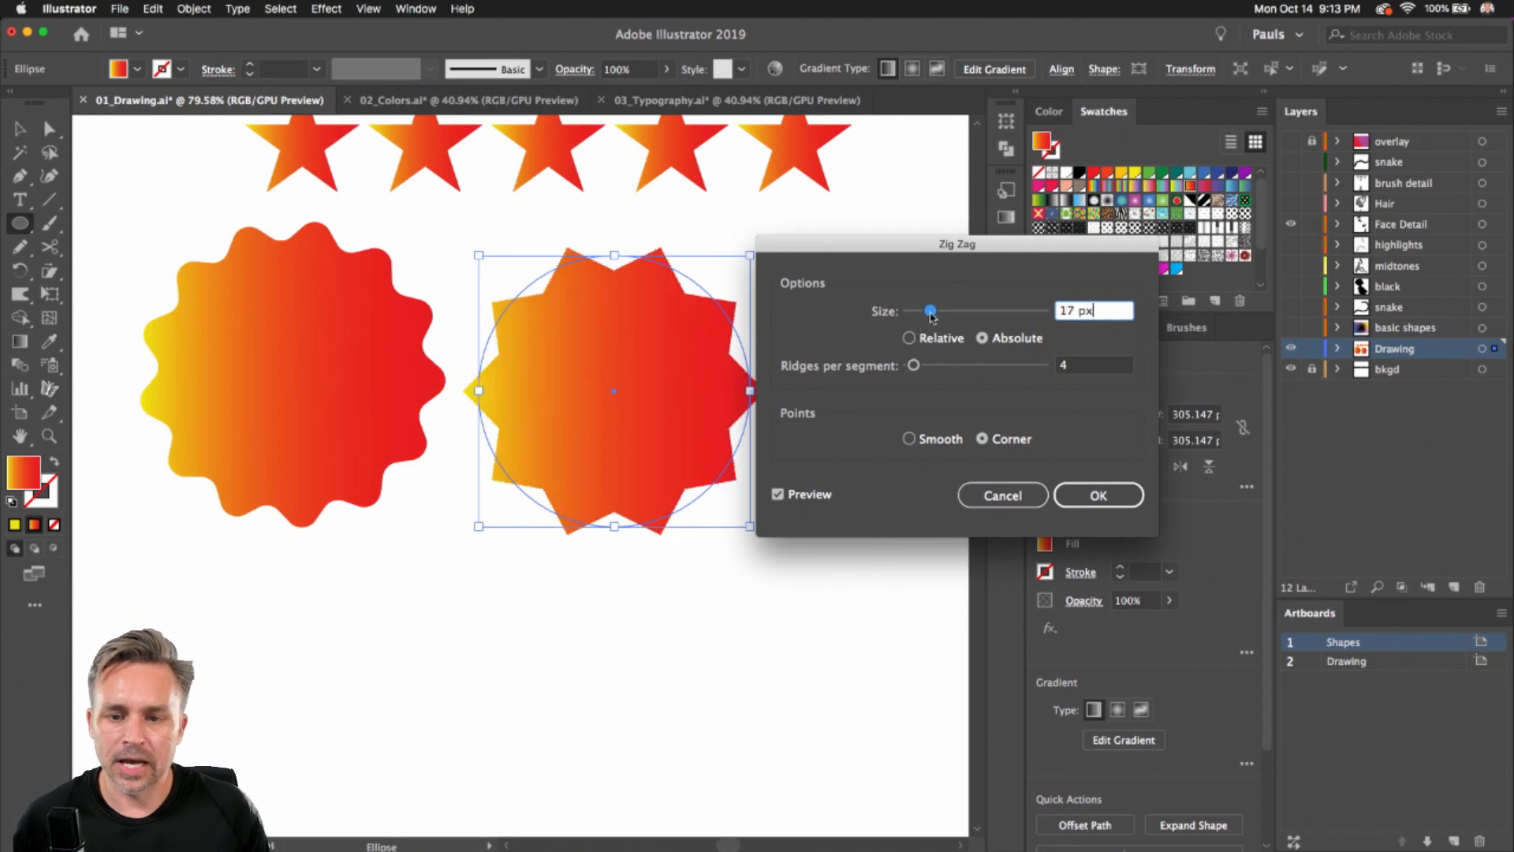
pyautogui.click(909, 439)
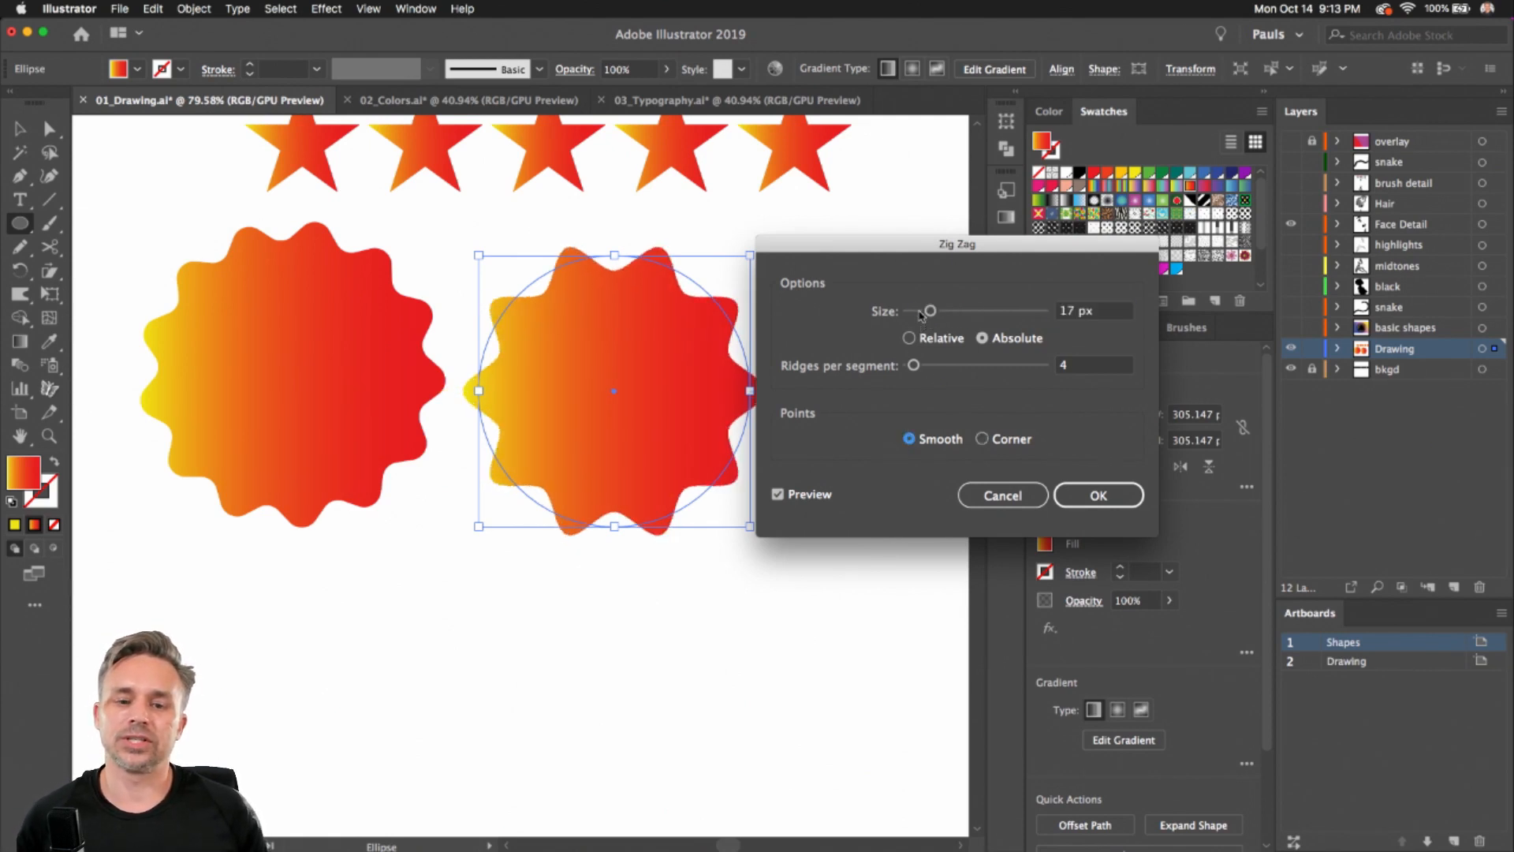
pyautogui.moveTo(920, 315); pyautogui.dragTo(924, 315)
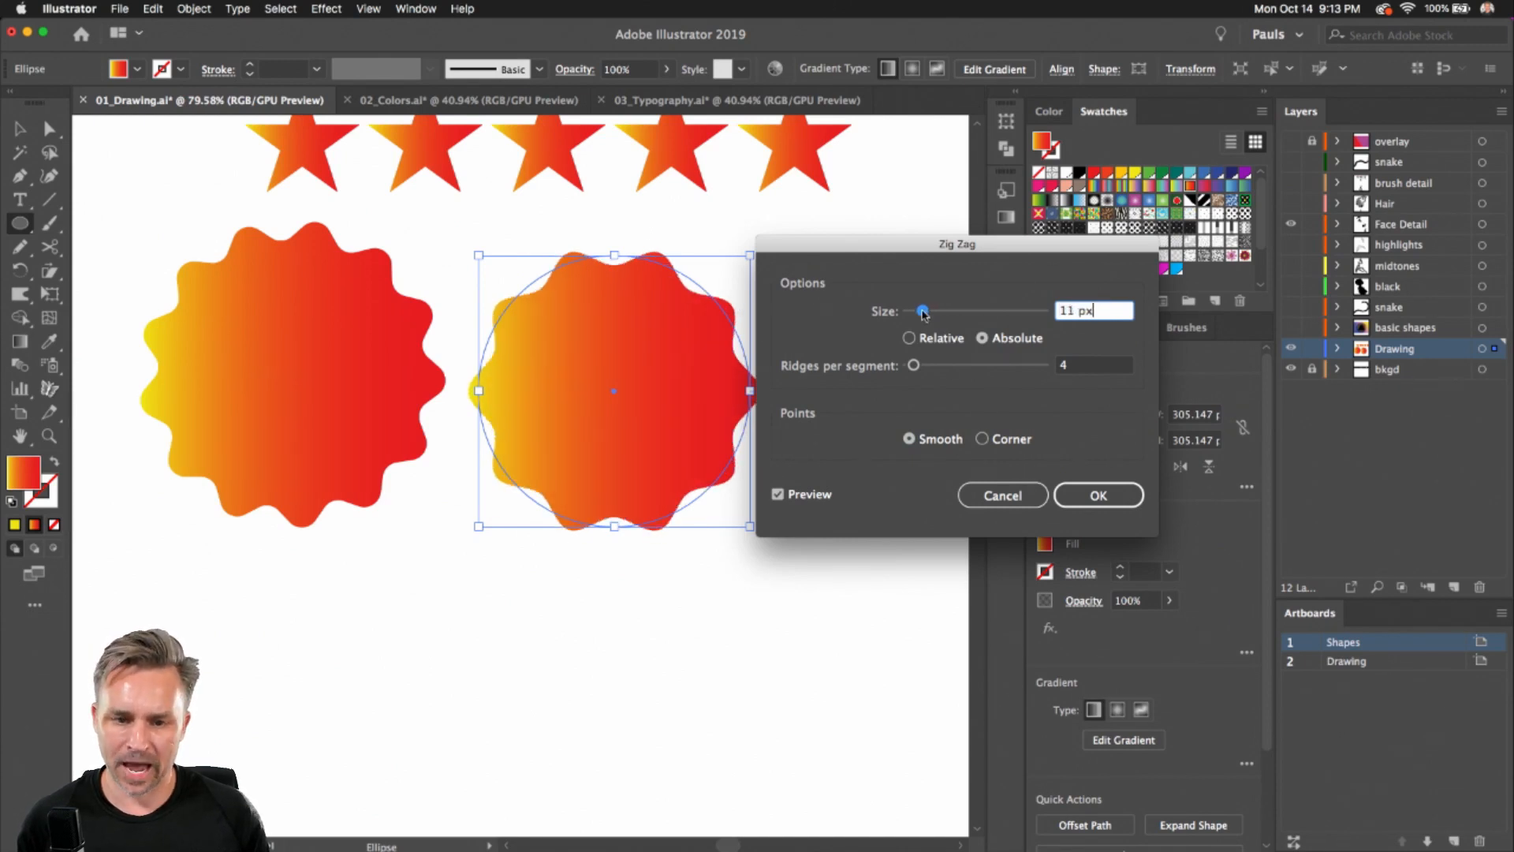
pyautogui.click(1092, 494)
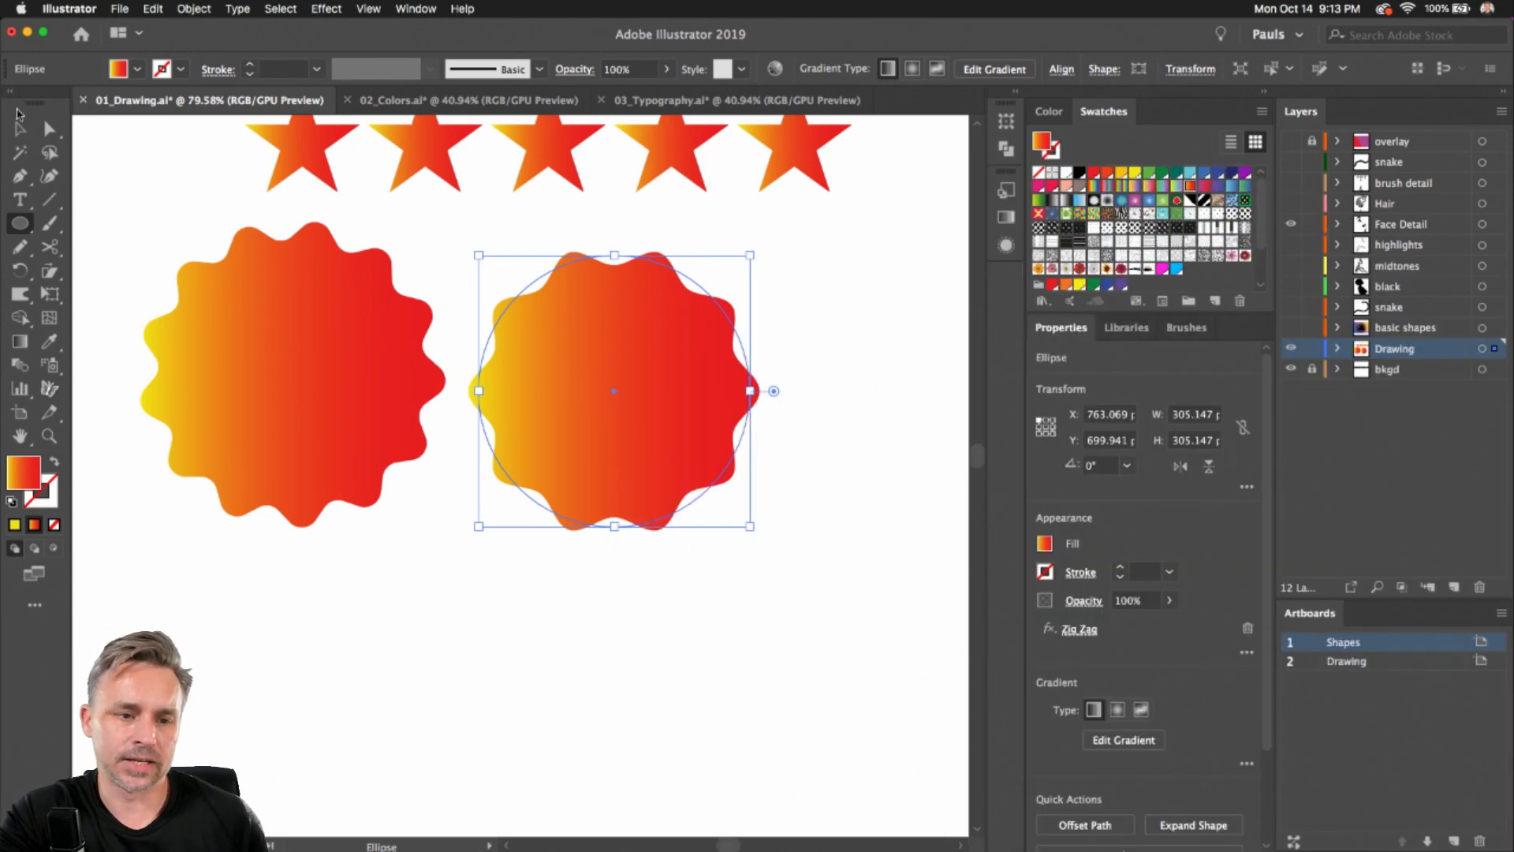
# Nudge the zigzag circle slightly into place and deselect it
pyautogui.click(21, 127)
pyautogui.moveTo(523, 413)
pyautogui.mouseDown()
pyautogui.moveTo(507, 433)
pyautogui.moveTo(537, 433)
pyautogui.moveTo(537, 413)
pyautogui.mouseUp()
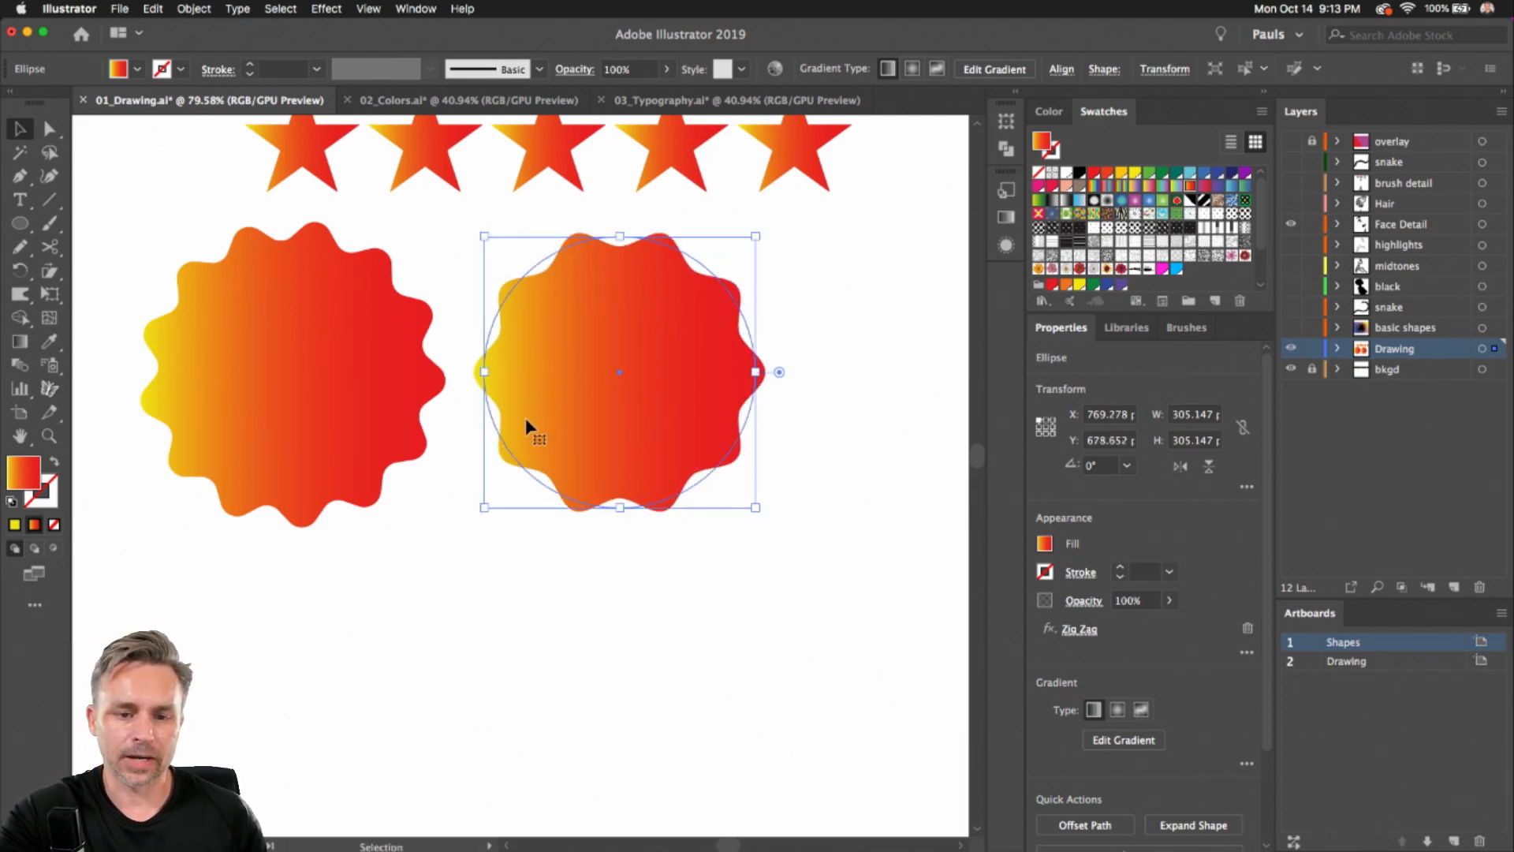
pyautogui.click(350, 618)
# Draw a star while generating many rotated copies to create a large swirling burst of star outlines
pyautogui.press('space')
pyautogui.moveTo(336, 643); pyautogui.dragTo(405, 398)
pyautogui.click(16, 226)
pyautogui.moveTo(13, 229); pyautogui.dragTo(119, 320)
pyautogui.moveTo(543, 489)
pyautogui.mouseDown()
pyautogui.moveTo(618, 602)
pyautogui.moveTo(613, 574)
pyautogui.moveTo(686, 632)
pyautogui.moveTo(599, 571)
pyautogui.moveTo(556, 490)
pyautogui.mouseUp()
pyautogui.press('Down')
pyautogui.press('Down')
pyautogui.press('Down')
pyautogui.press('Down')
pyautogui.press('Down')
pyautogui.press('Down')
pyautogui.press('Up')
pyautogui.press('Down')
pyautogui.press('Down')
pyautogui.press('Down')
pyautogui.press('Down')
pyautogui.press('Up')
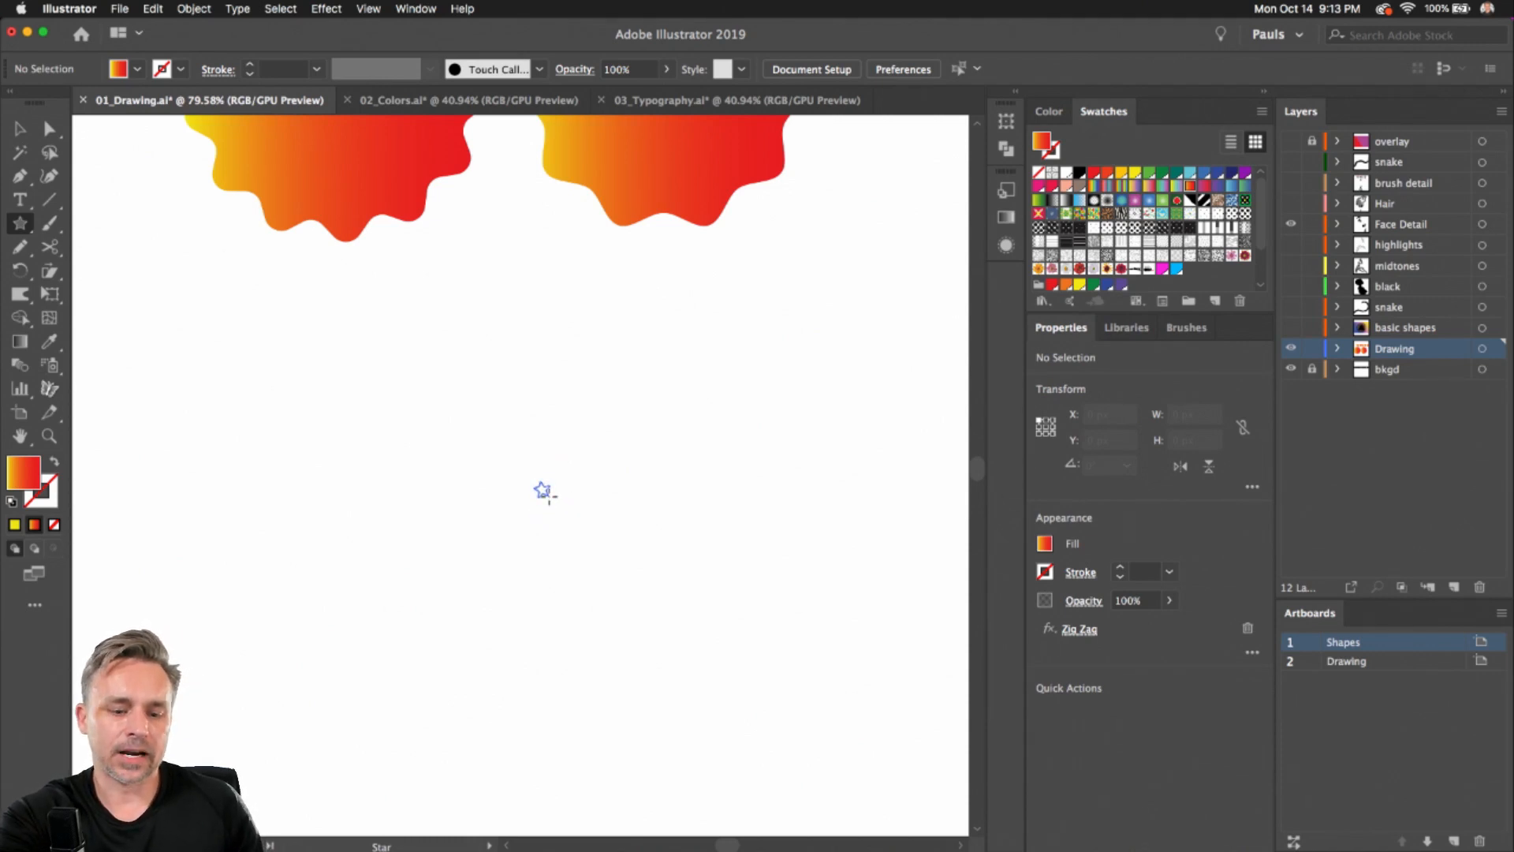
pyautogui.moveTo(544, 495); pyautogui.dragTo(437, 518)
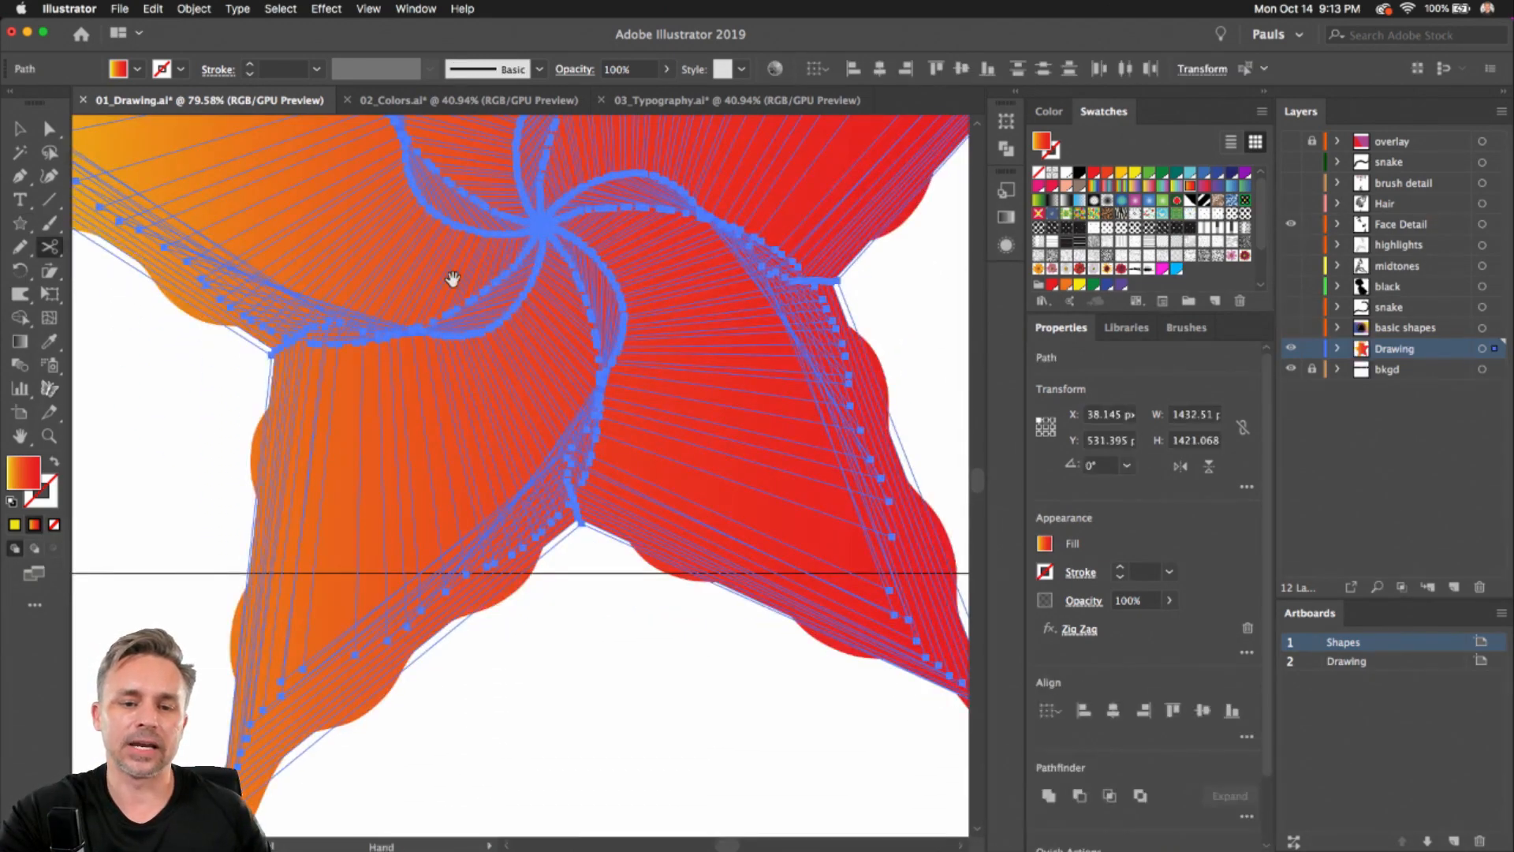
# Swap the swirl's fill and stroke, and set the stroke weight to 4 pt
pyautogui.moveTo(446, 250); pyautogui.dragTo(485, 440)
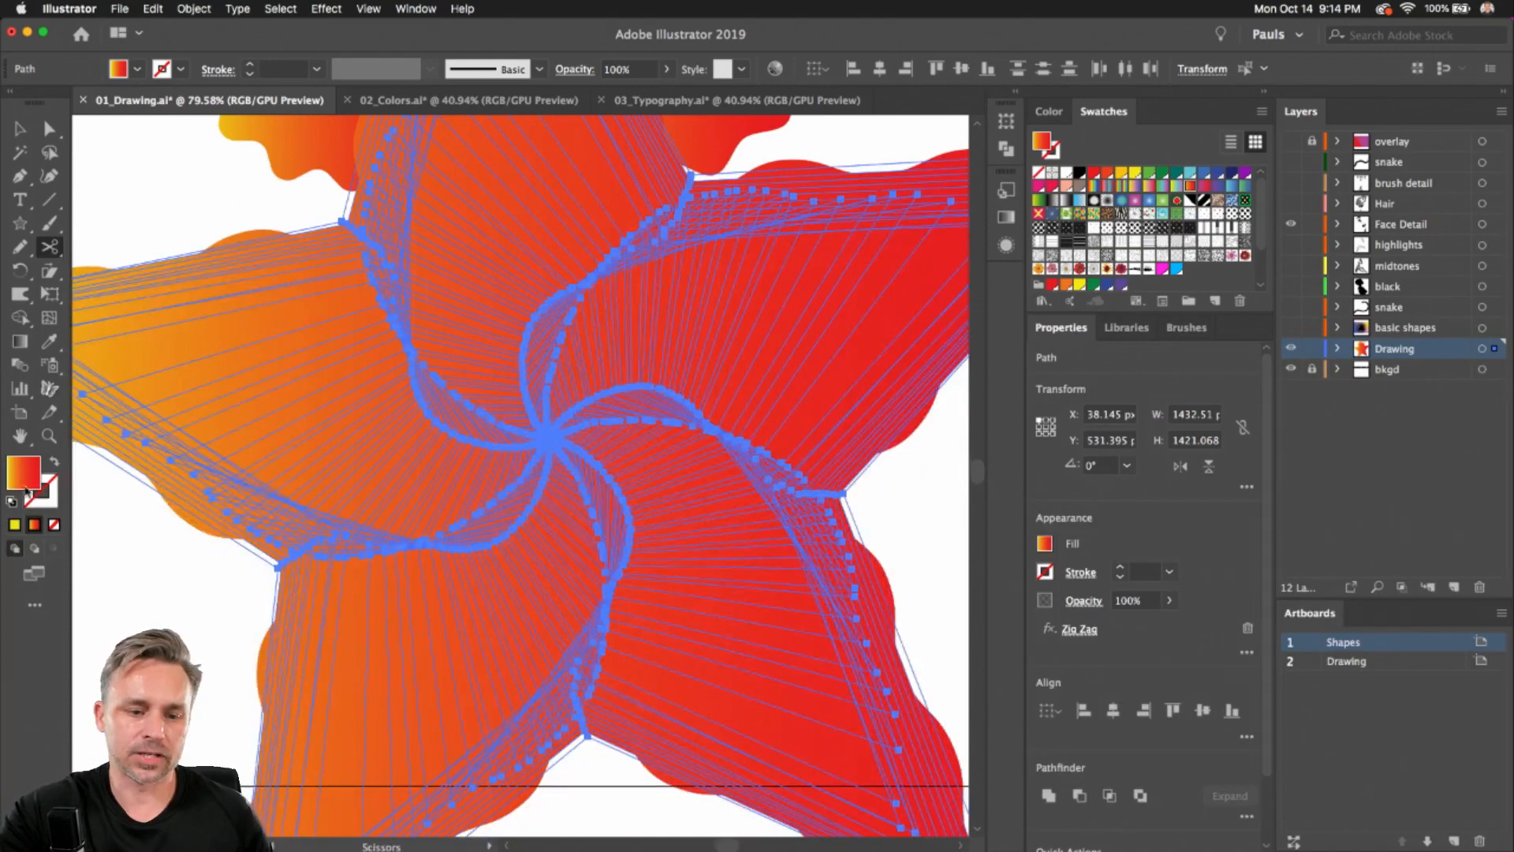
pyautogui.click(54, 461)
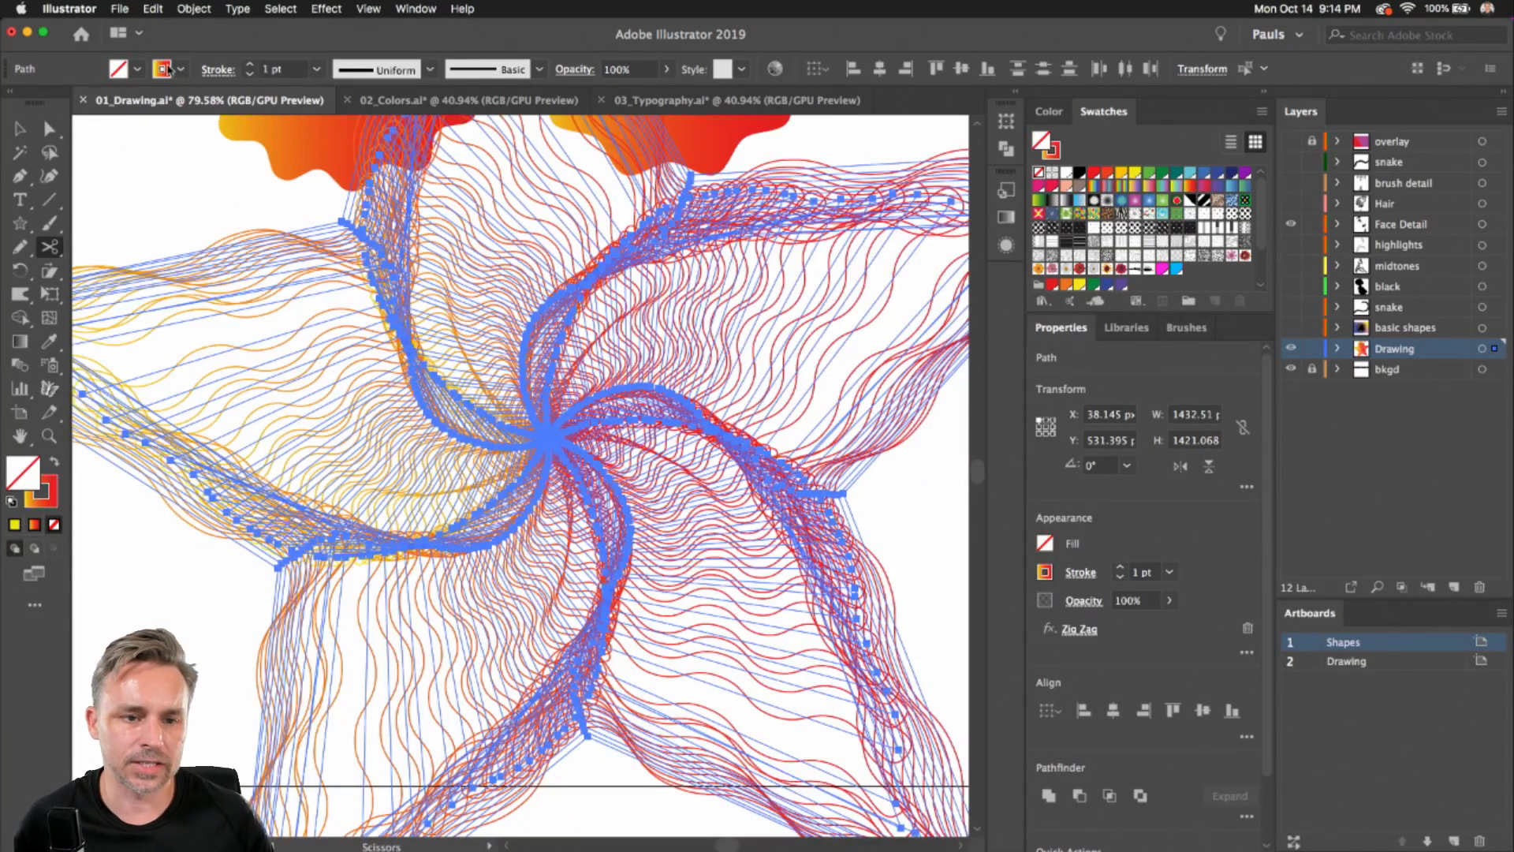
pyautogui.click(250, 65)
pyautogui.click(250, 65)
pyautogui.click(250, 65)
pyautogui.click(20, 127)
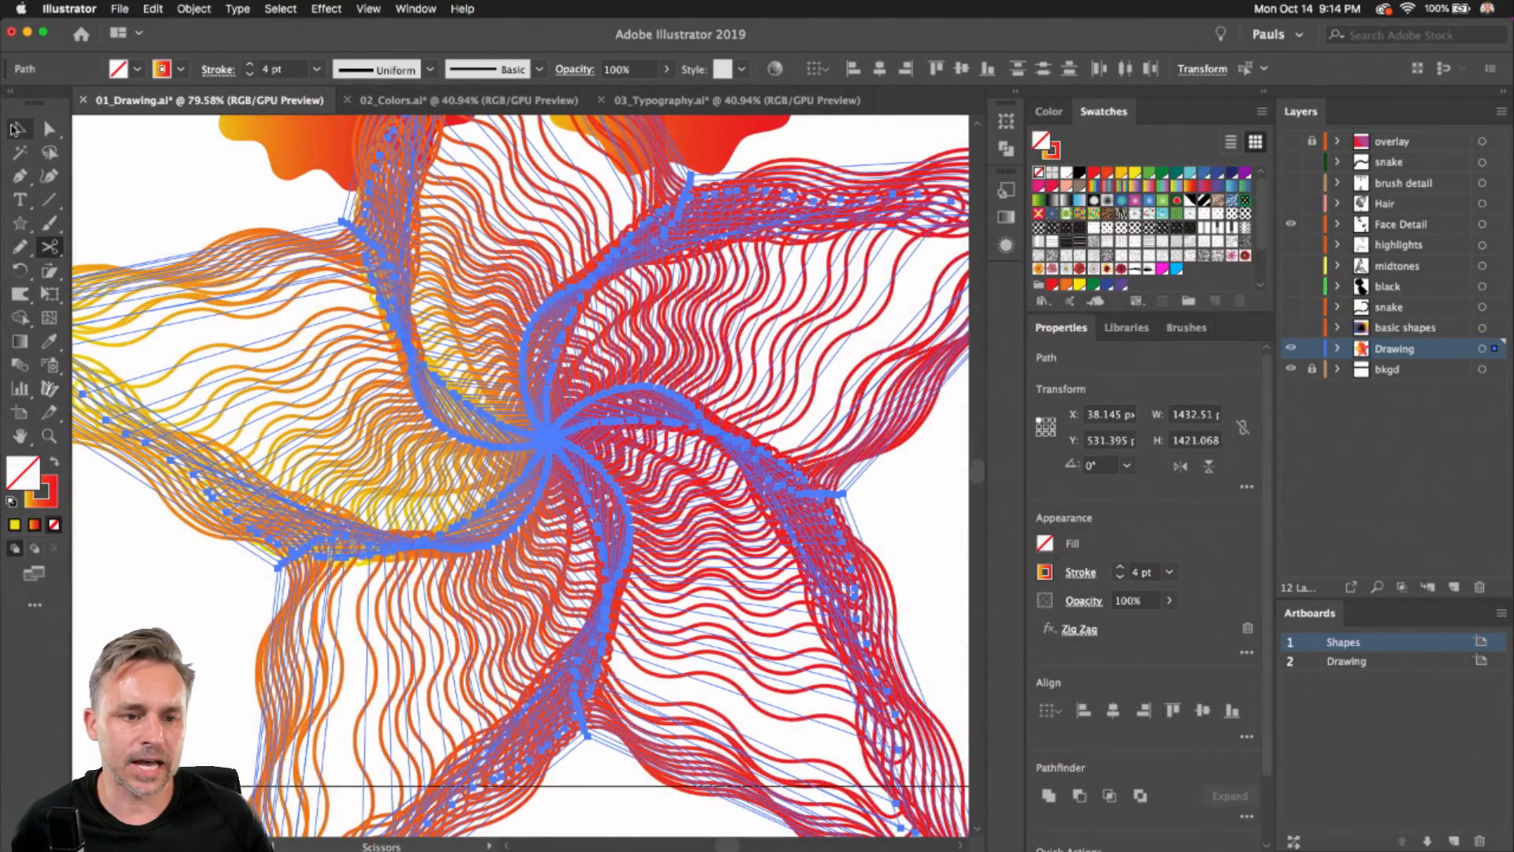
# Remove the Zig Zag effect from the swirl of star outlines and deselect it
pyautogui.click(159, 181)
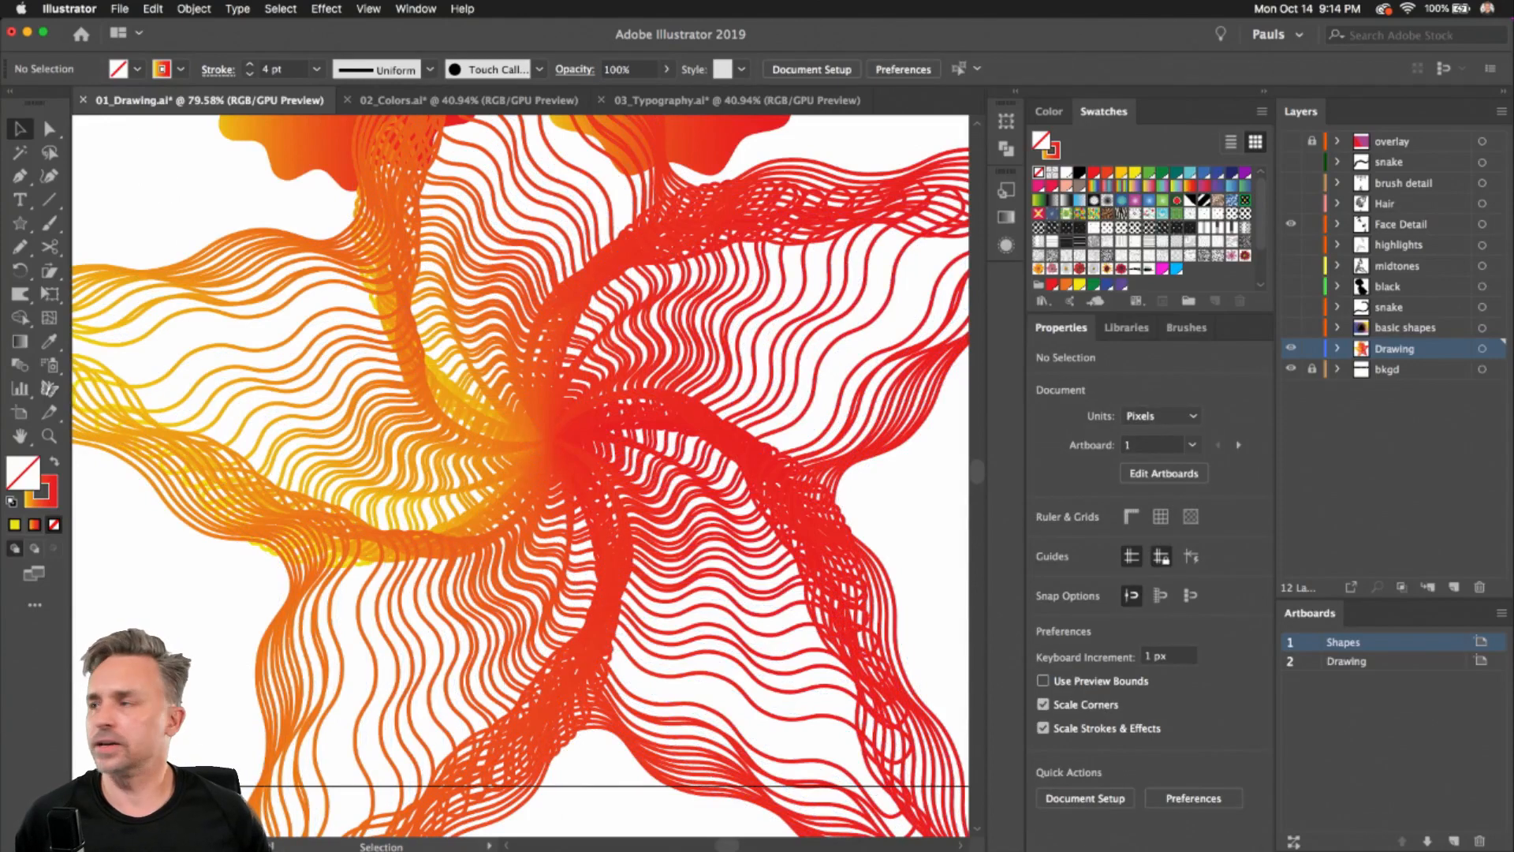
pyautogui.click(618, 482)
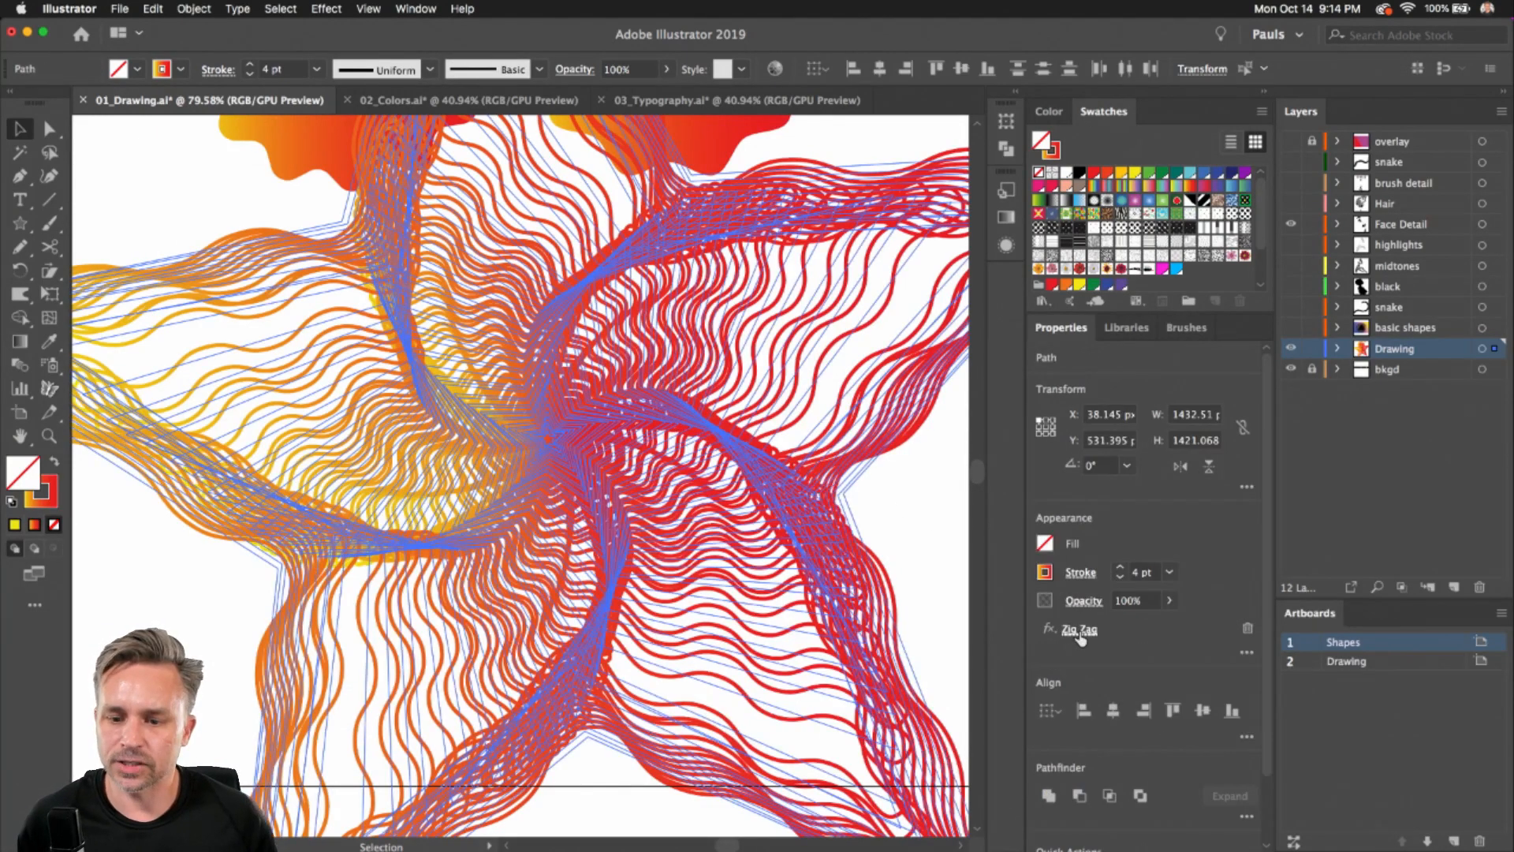
pyautogui.click(1248, 628)
pyautogui.click(182, 558)
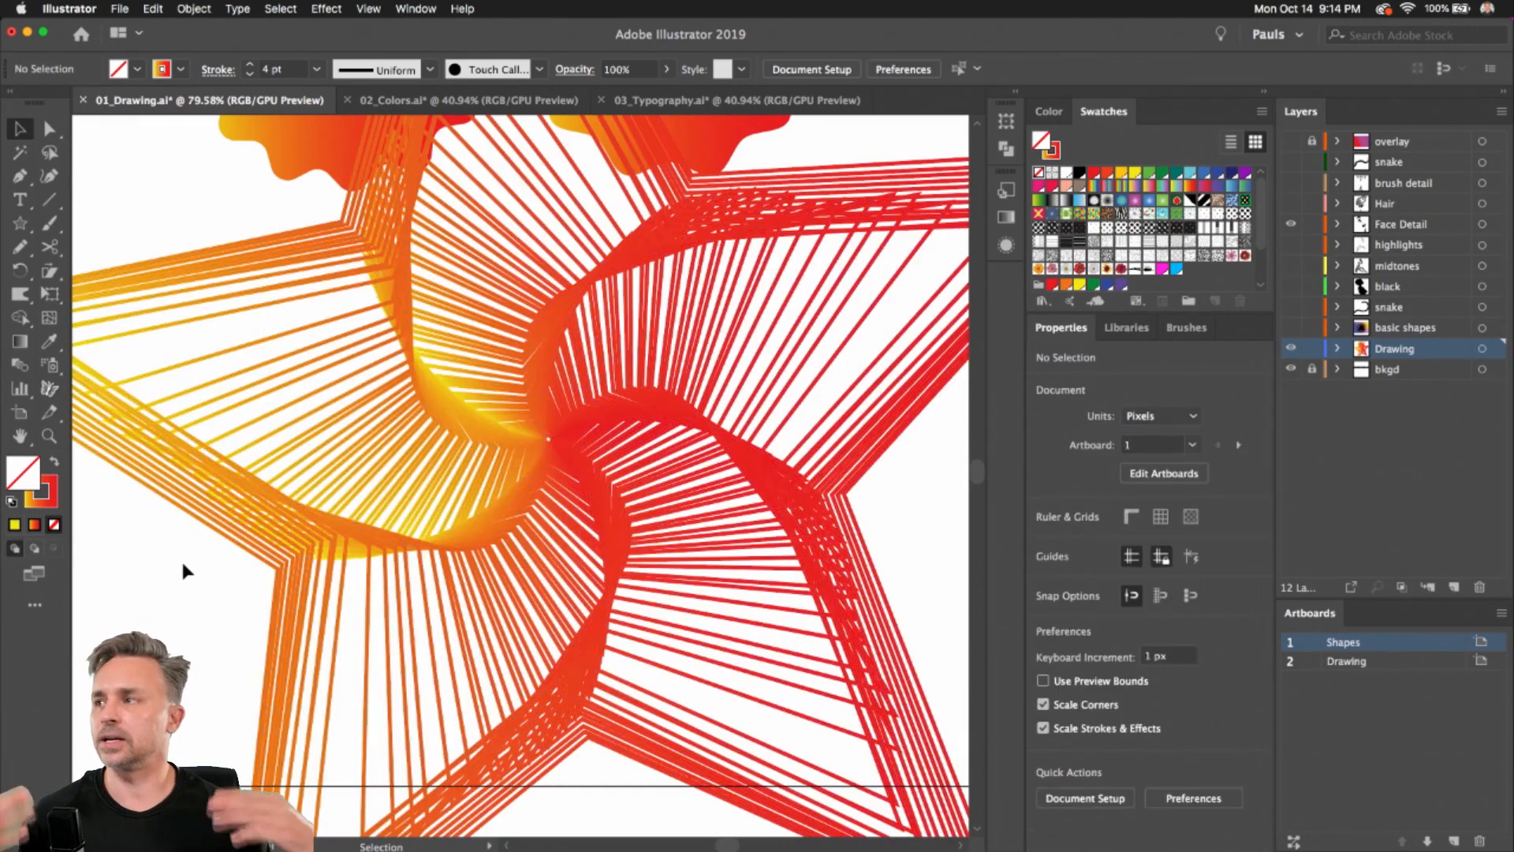
# Scale the swirl down to about 220 px wide
pyautogui.click(566, 409)
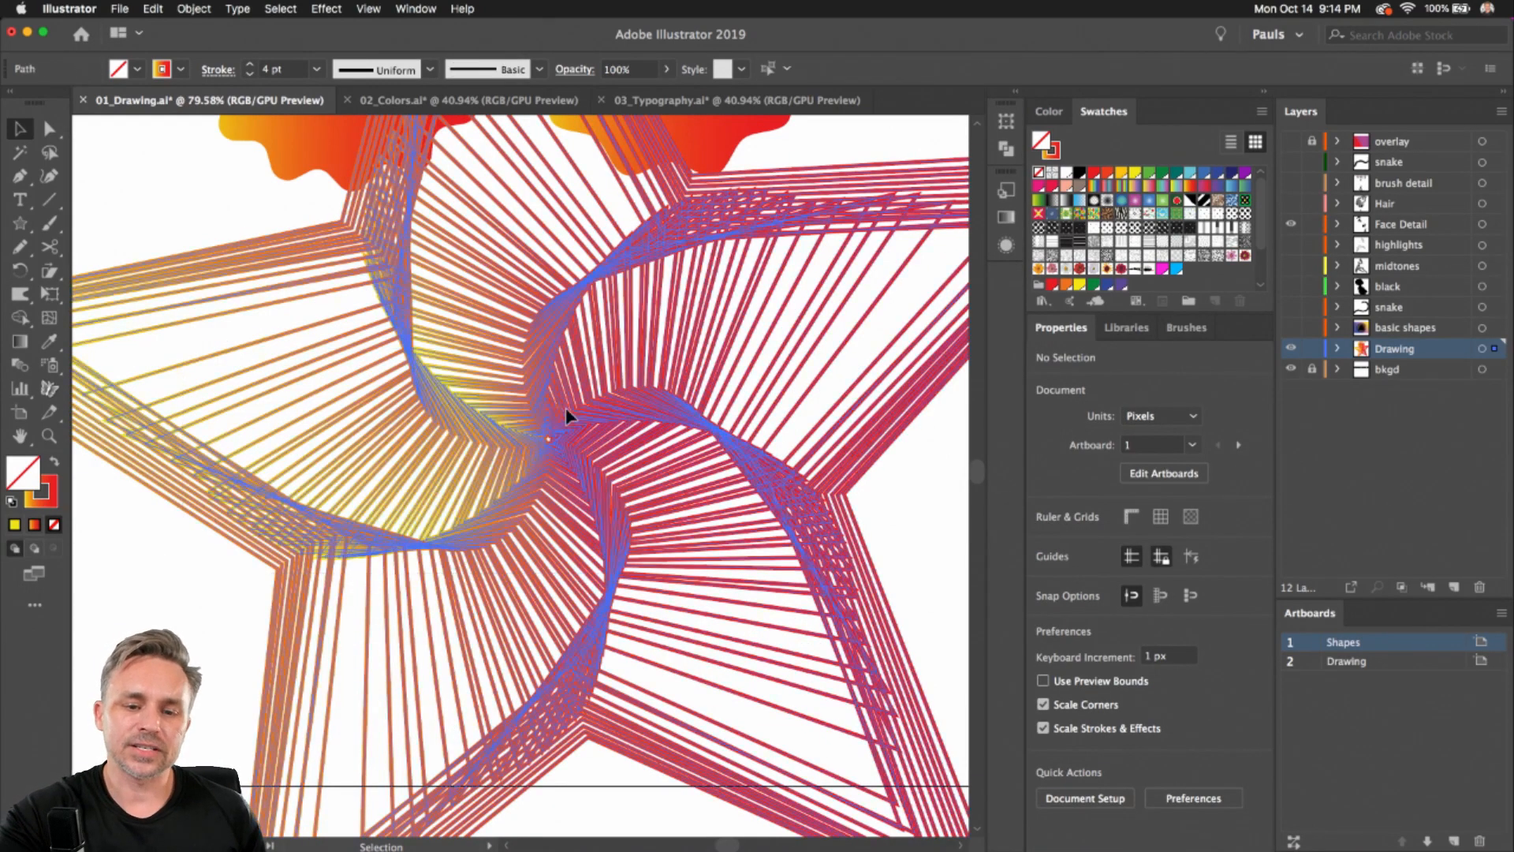
pyautogui.scroll(-4, 565, 411)
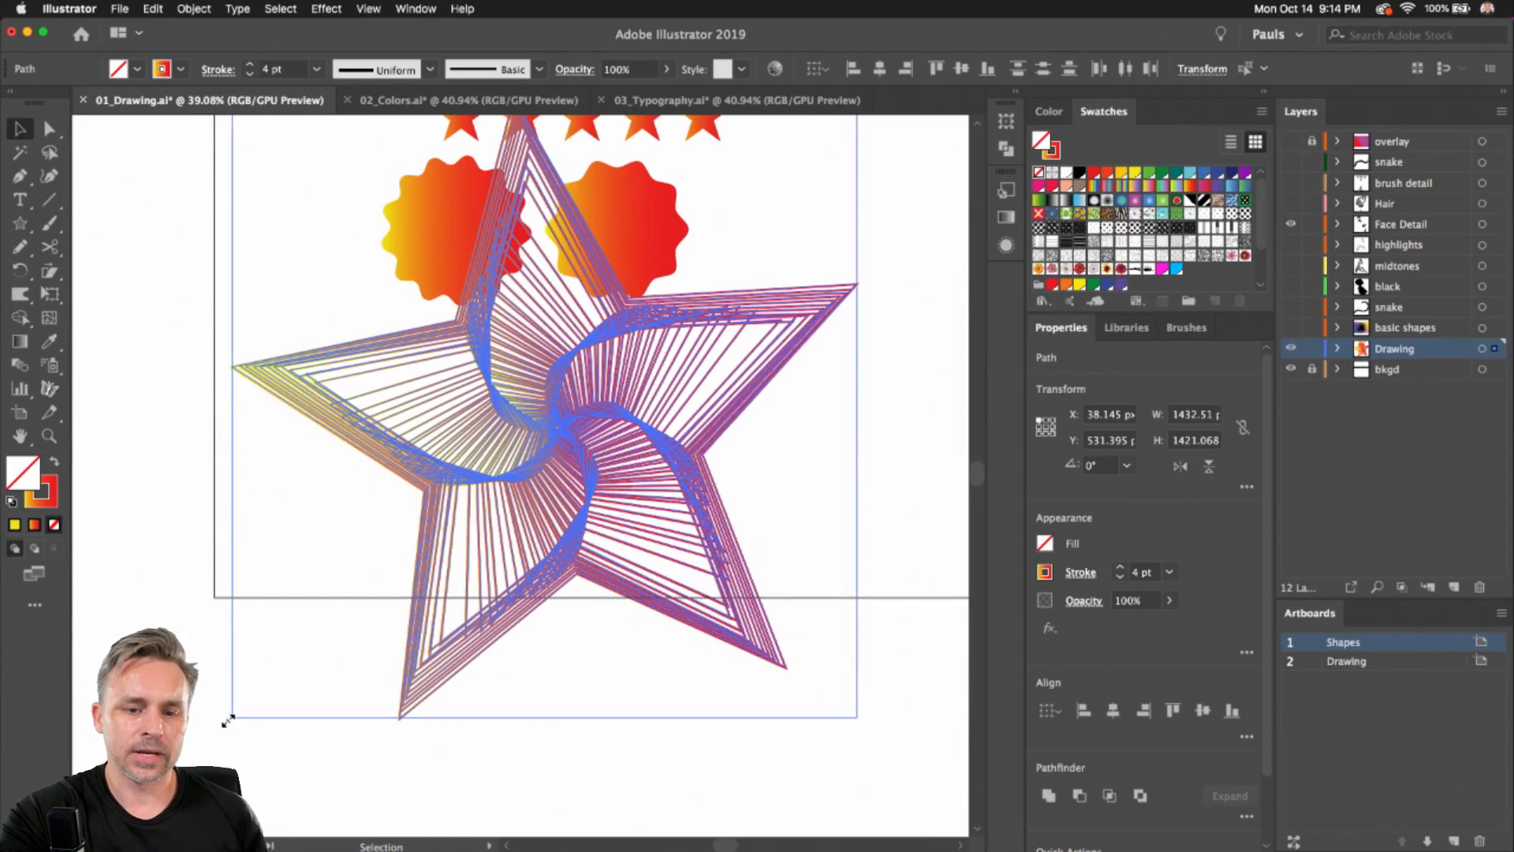
pyautogui.moveTo(229, 719); pyautogui.dragTo(730, 191)
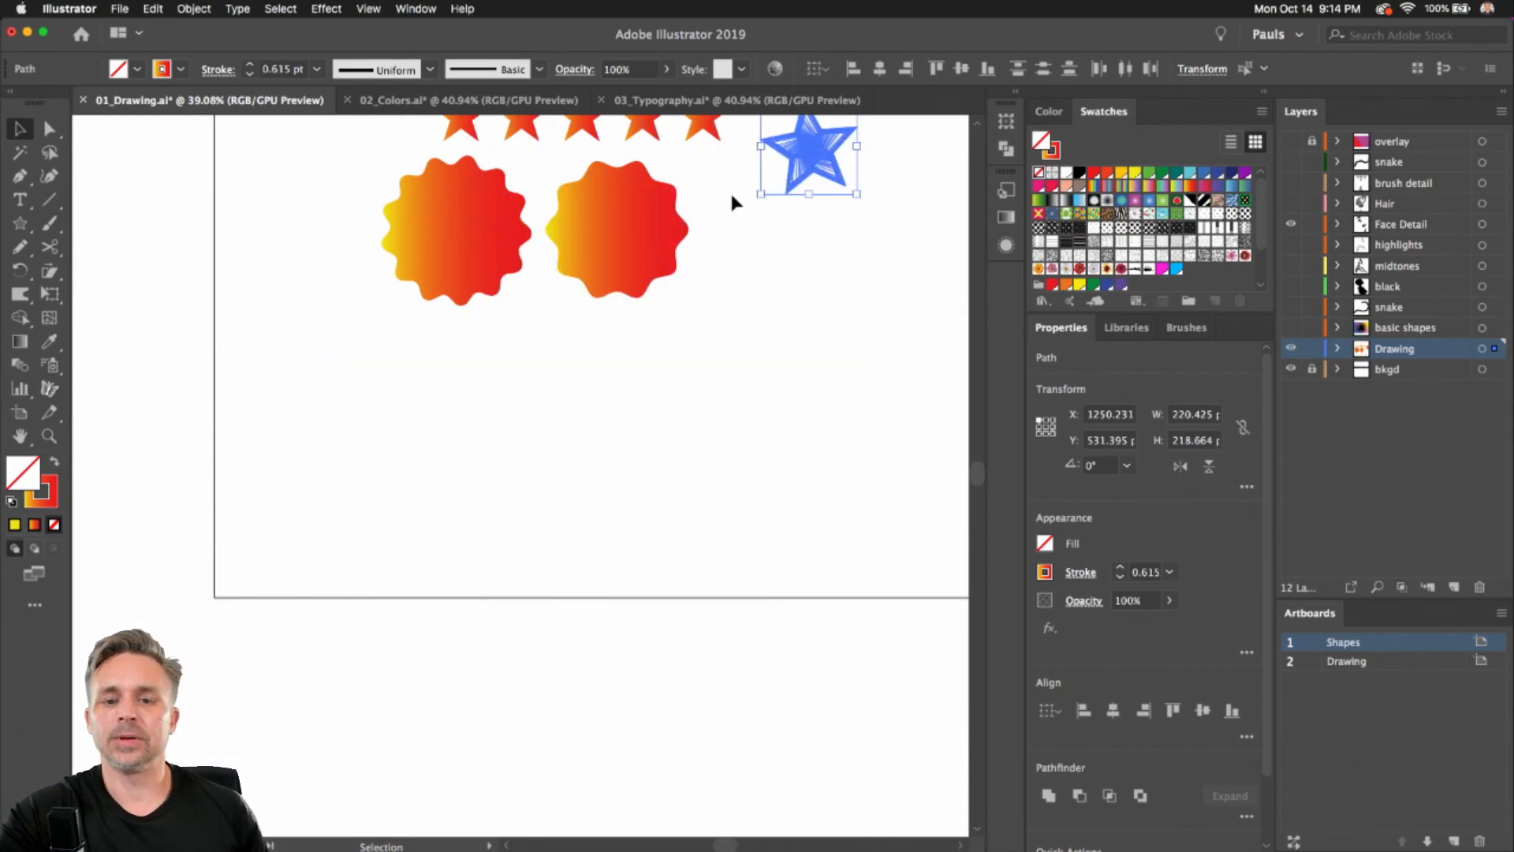
# Move and rotate the small swirl to sit beside the row of stars
pyautogui.scroll(-1, 734, 236)
pyautogui.click(736, 270)
pyautogui.moveTo(742, 266); pyautogui.dragTo(713, 413)
pyautogui.click(747, 313)
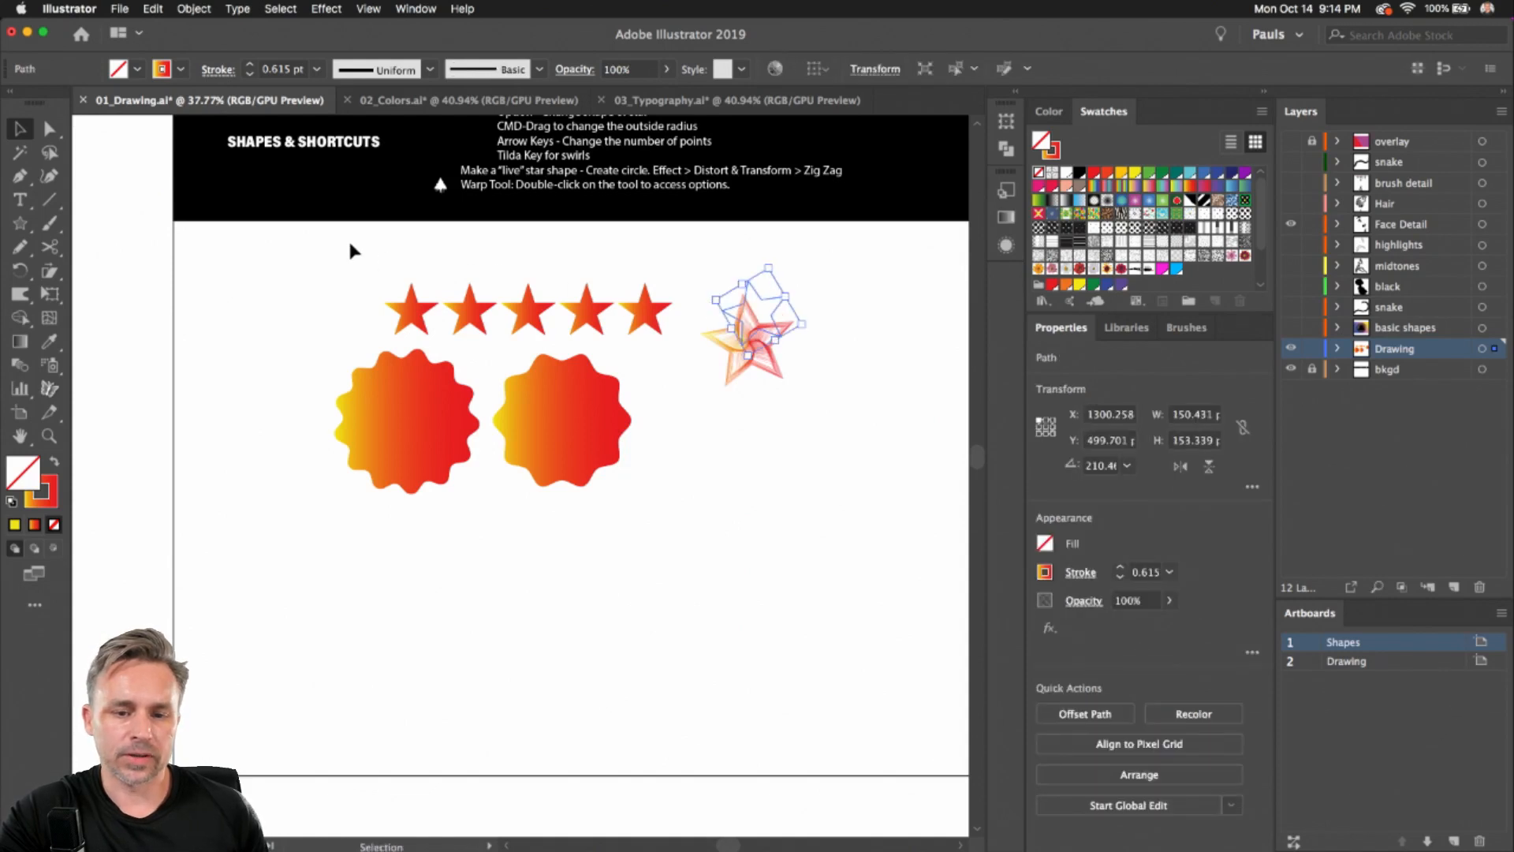
pyautogui.click(348, 238)
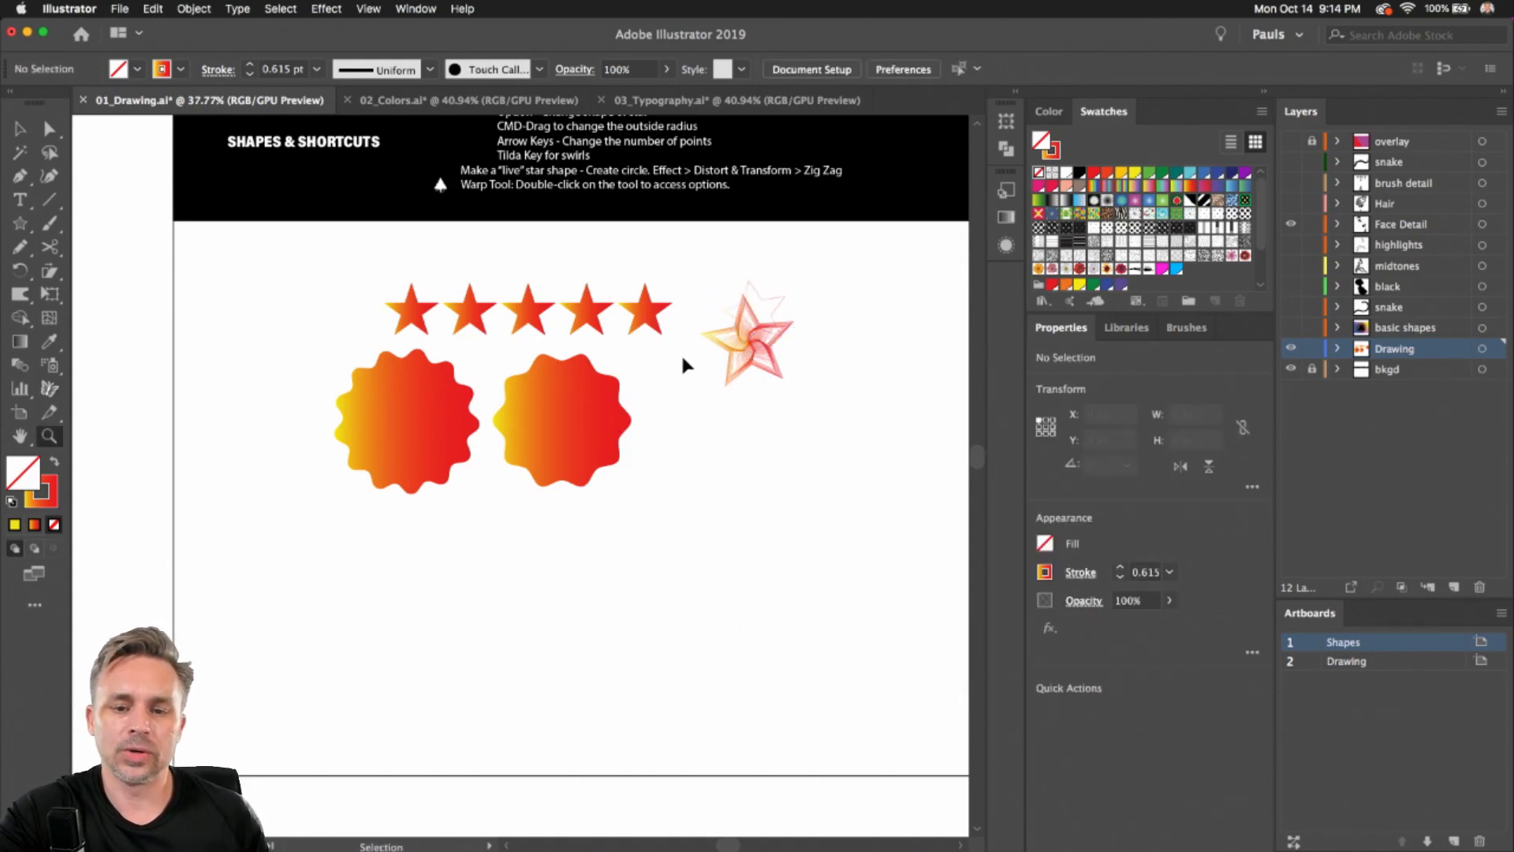
pyautogui.click(737, 339)
pyautogui.click(26, 127)
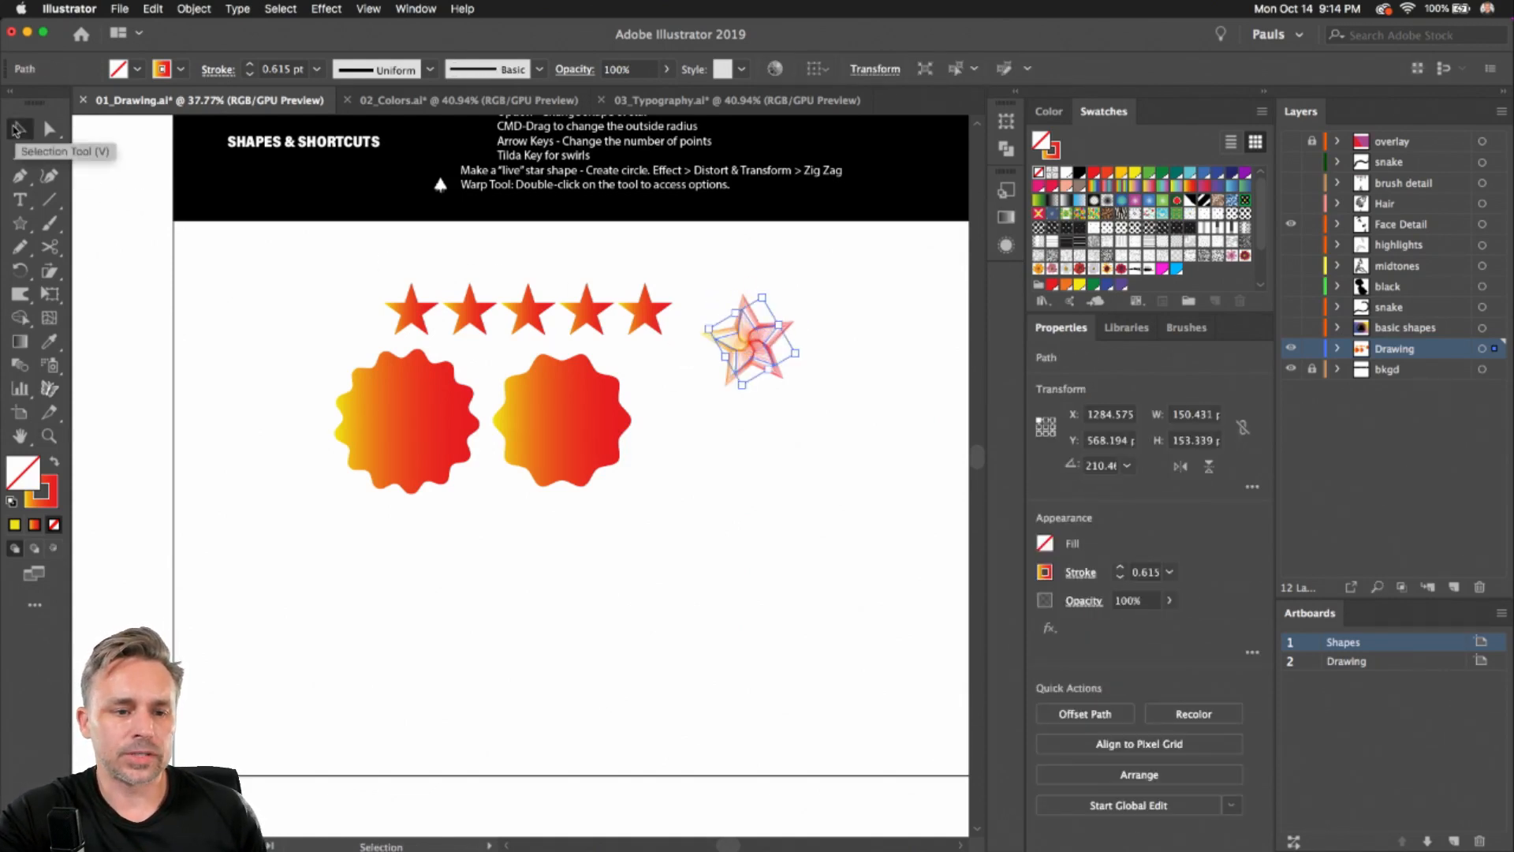
# Move the two zigzag gradient circles out to the left and right sides of the artboard
pyautogui.moveTo(395, 450); pyautogui.dragTo(251, 326)
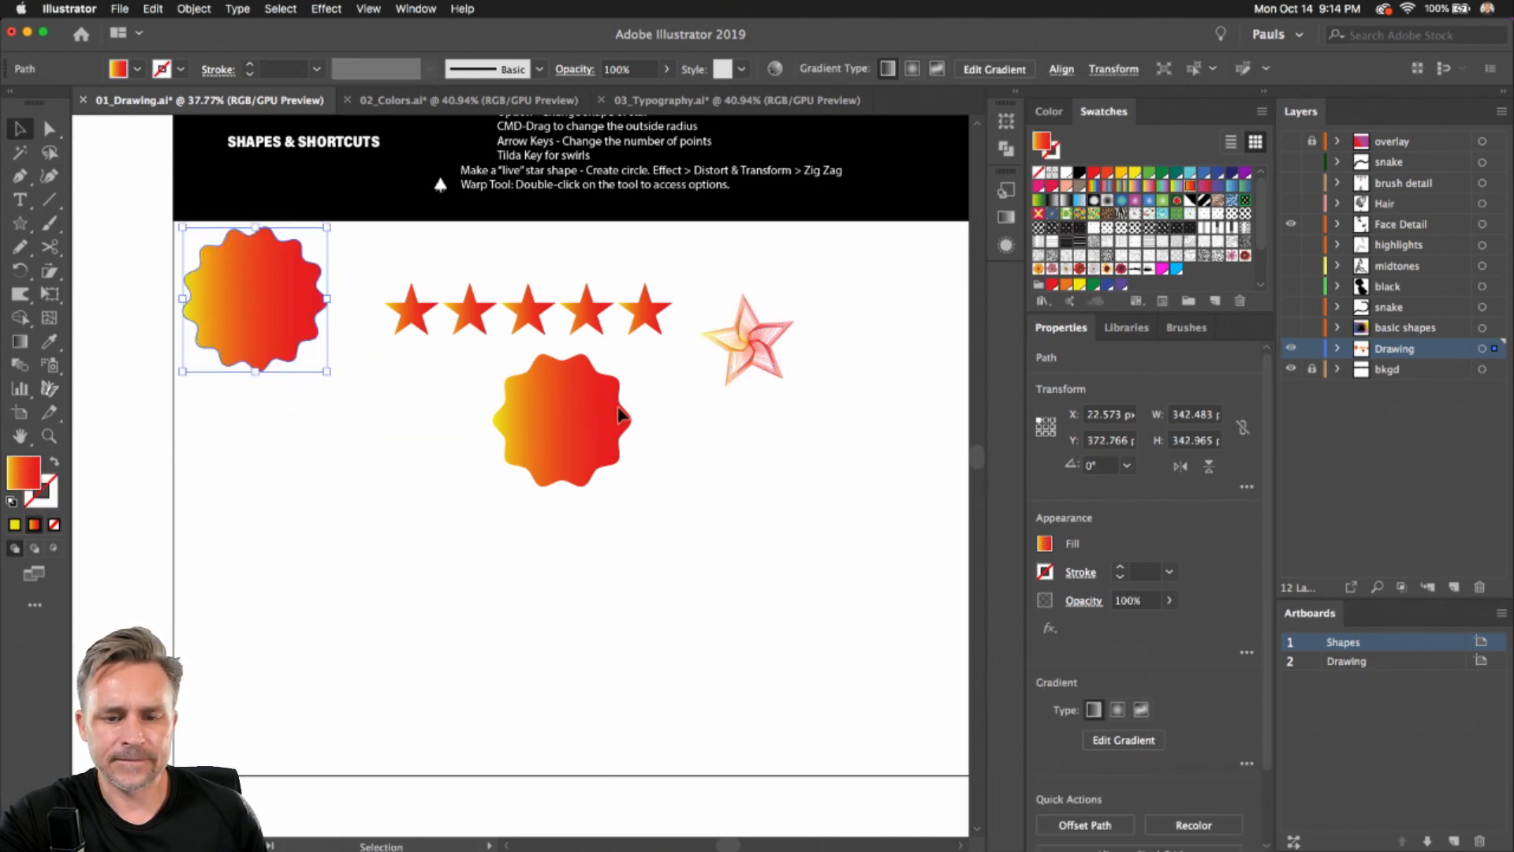
pyautogui.moveTo(616, 406); pyautogui.dragTo(923, 284)
# Draw a star, reduce its points to three to make a triangle, and give it a gradient swatch fill
pyautogui.click(20, 223)
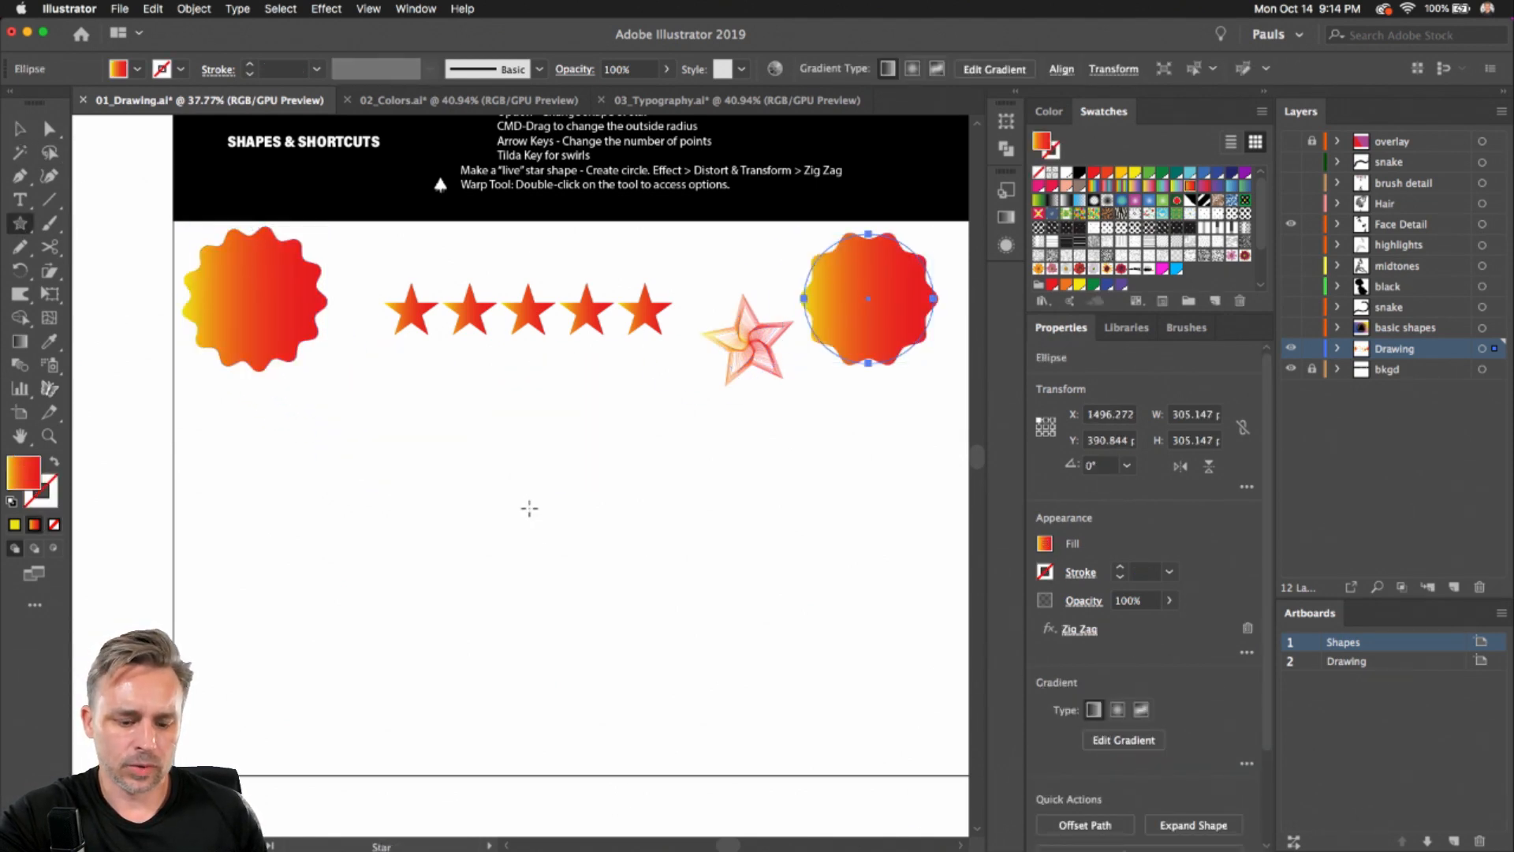
pyautogui.moveTo(529, 508); pyautogui.dragTo(635, 584)
pyautogui.press('Down')
pyautogui.press('Down')
pyautogui.click(1151, 188)
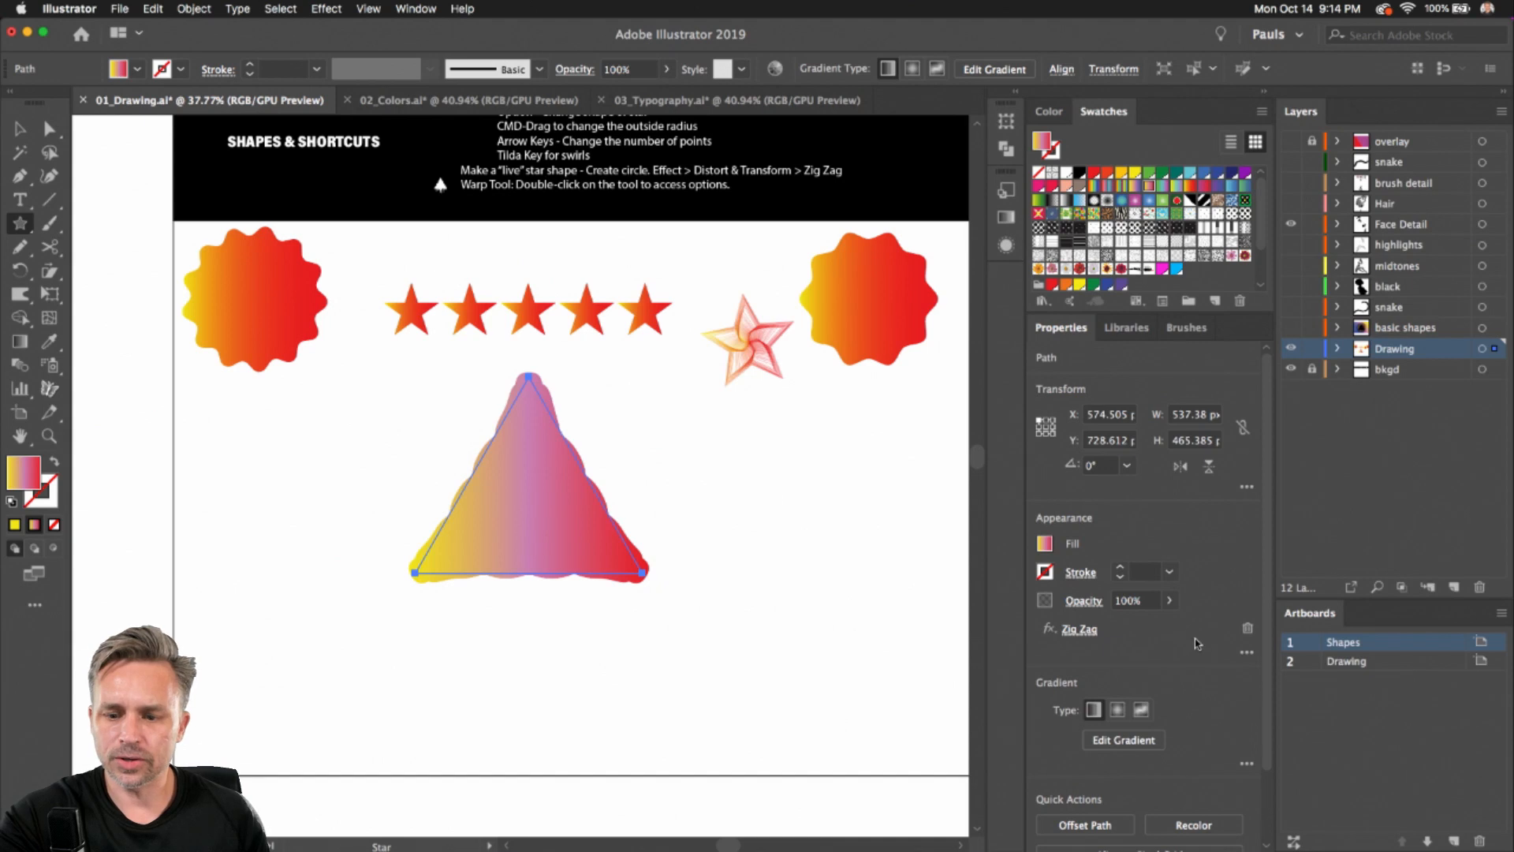
# Remove the Zig Zag effect from the triangle and move it slightly
pyautogui.click(1248, 627)
pyautogui.click(17, 129)
pyautogui.moveTo(483, 541); pyautogui.dragTo(517, 567)
# Fill the triangle with a yellow-to-blue-to-pink gradient swatch
pyautogui.click(1165, 187)
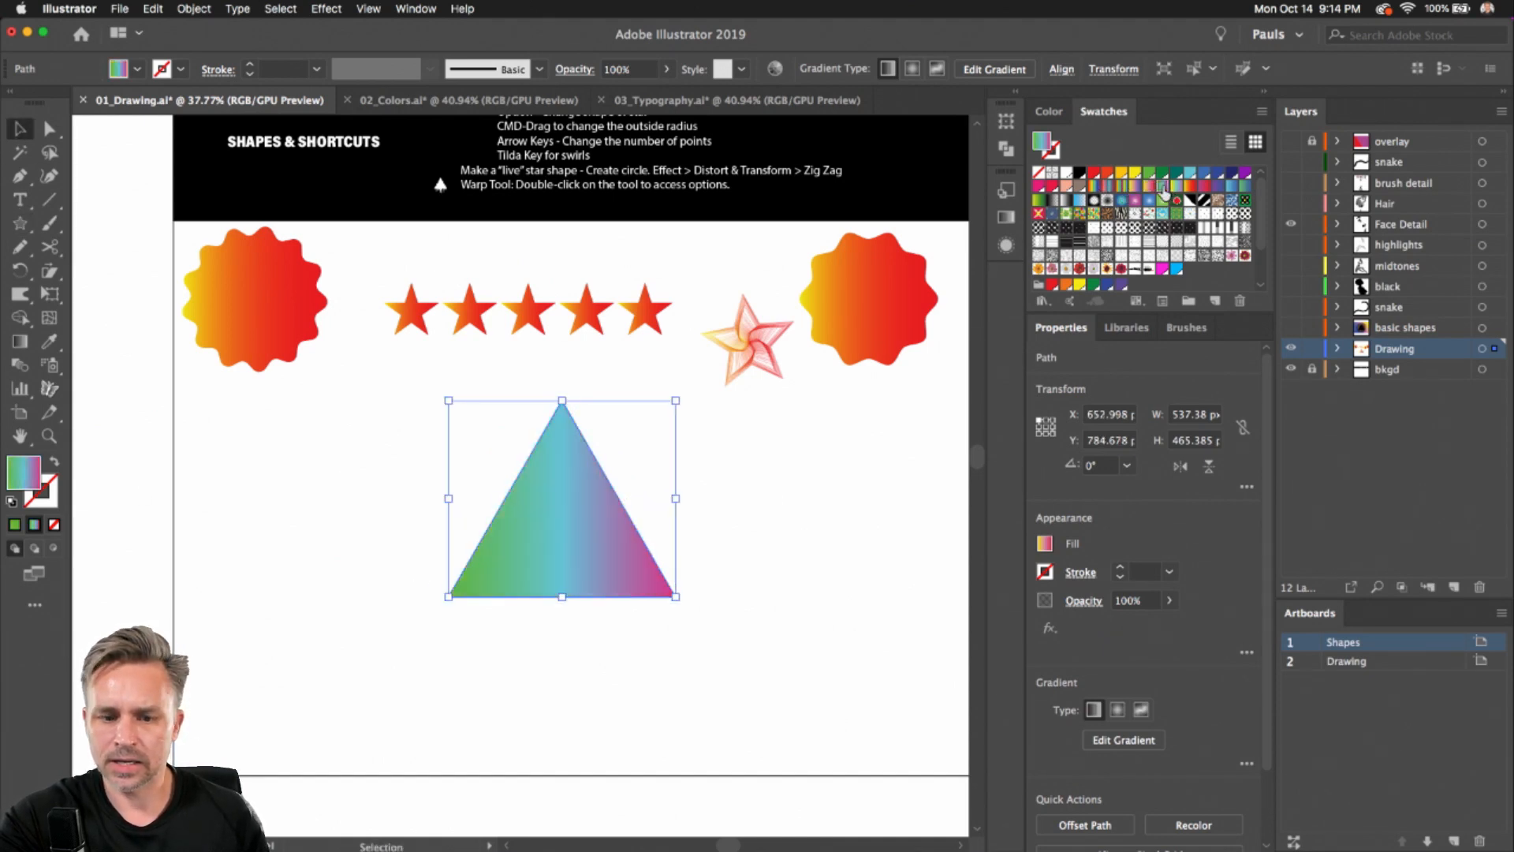
pyautogui.click(1175, 187)
pyautogui.scroll(4, 504, 457)
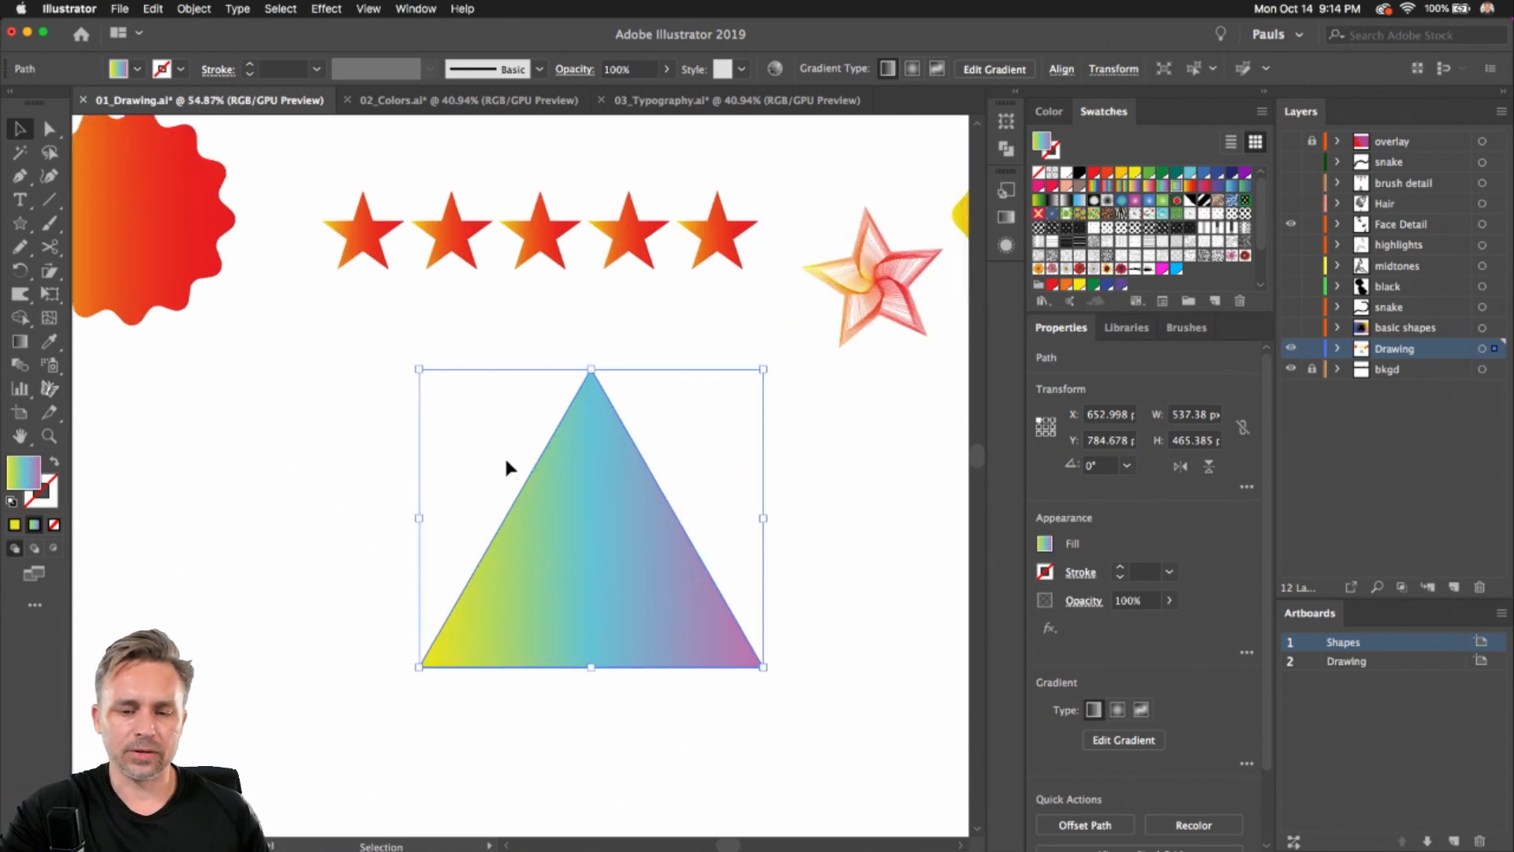
pyautogui.moveTo(494, 460); pyautogui.dragTo(465, 349)
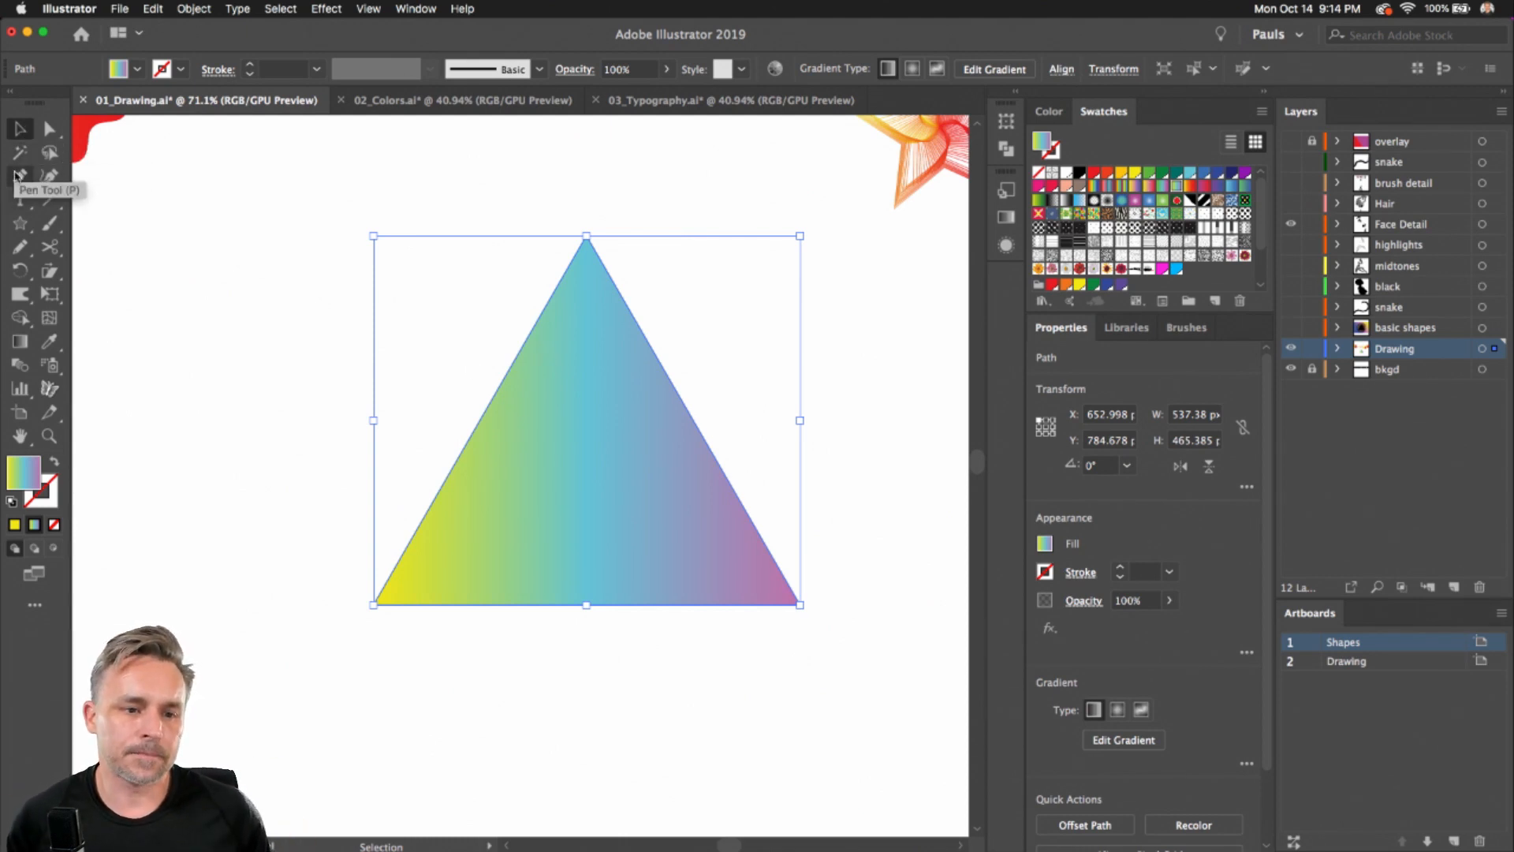
# Use the Warp tool to pull small drips downward from the triangle's edges and bottom
pyautogui.click(45, 129)
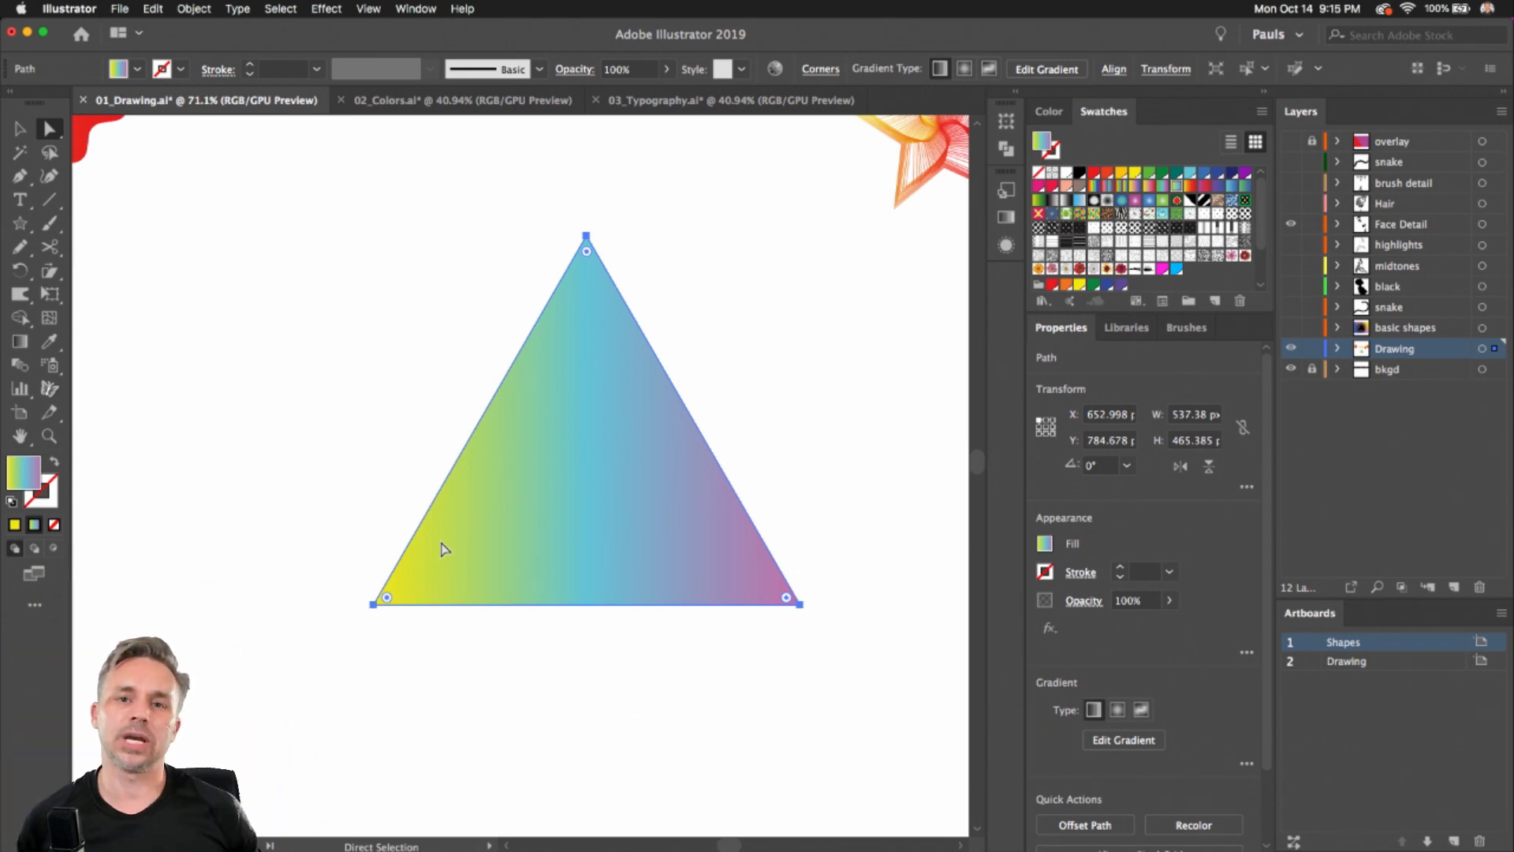
pyautogui.click(20, 128)
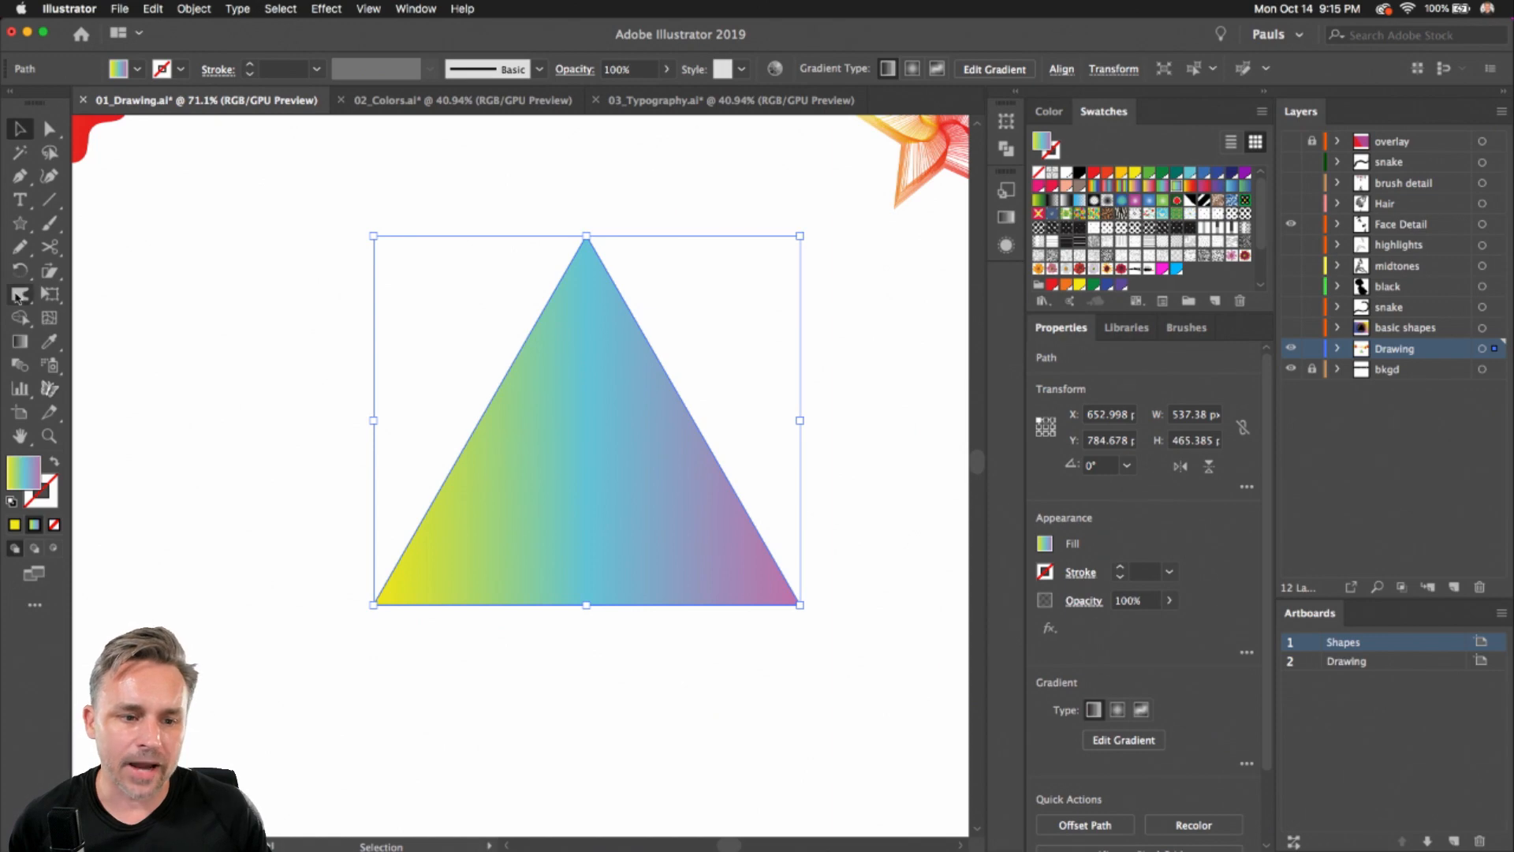
pyautogui.click(19, 294)
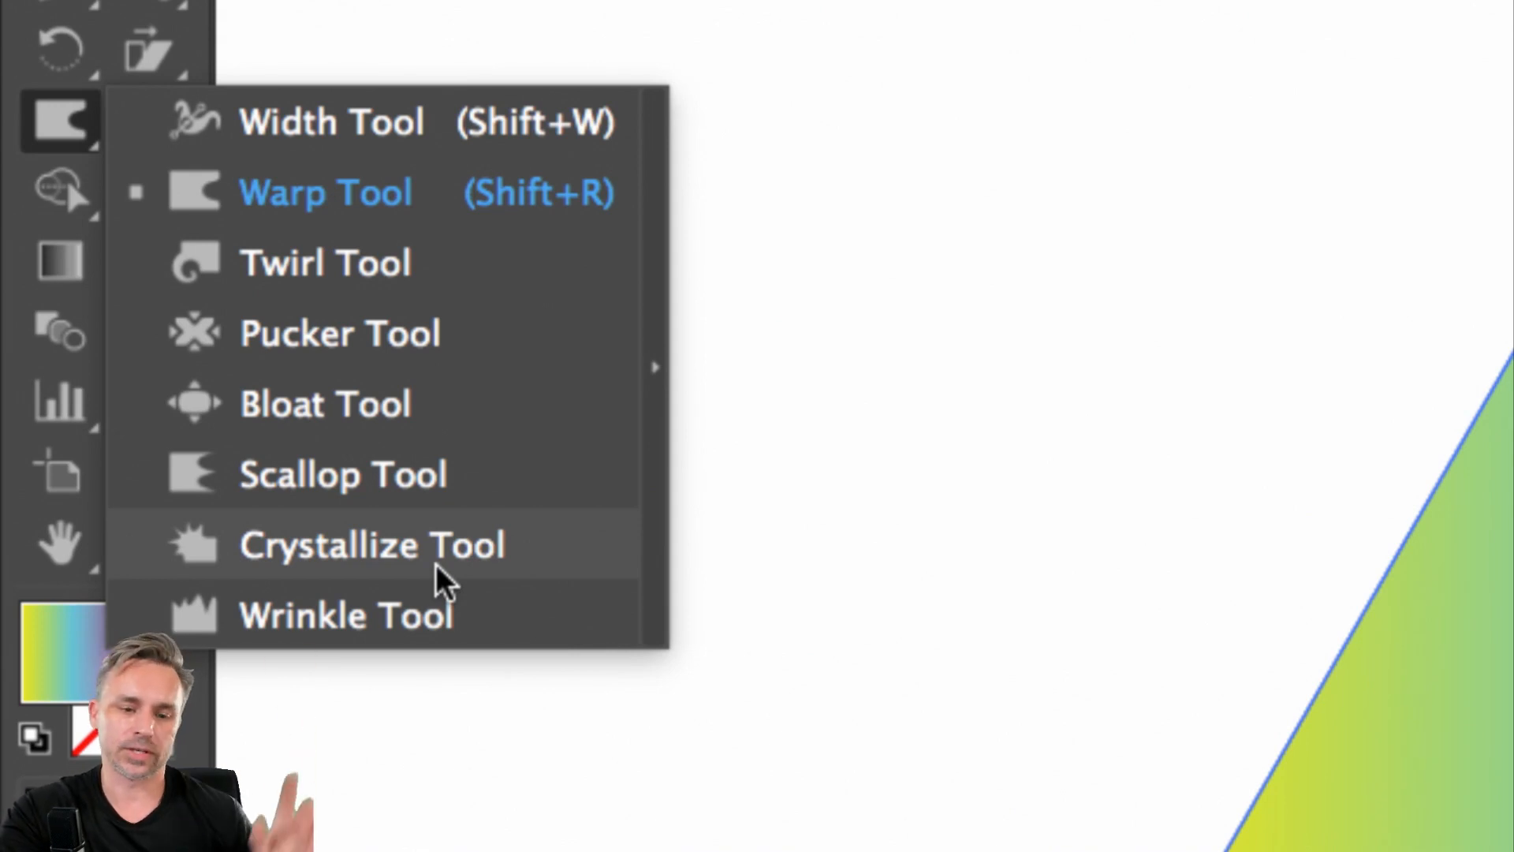
pyautogui.click(257, 177)
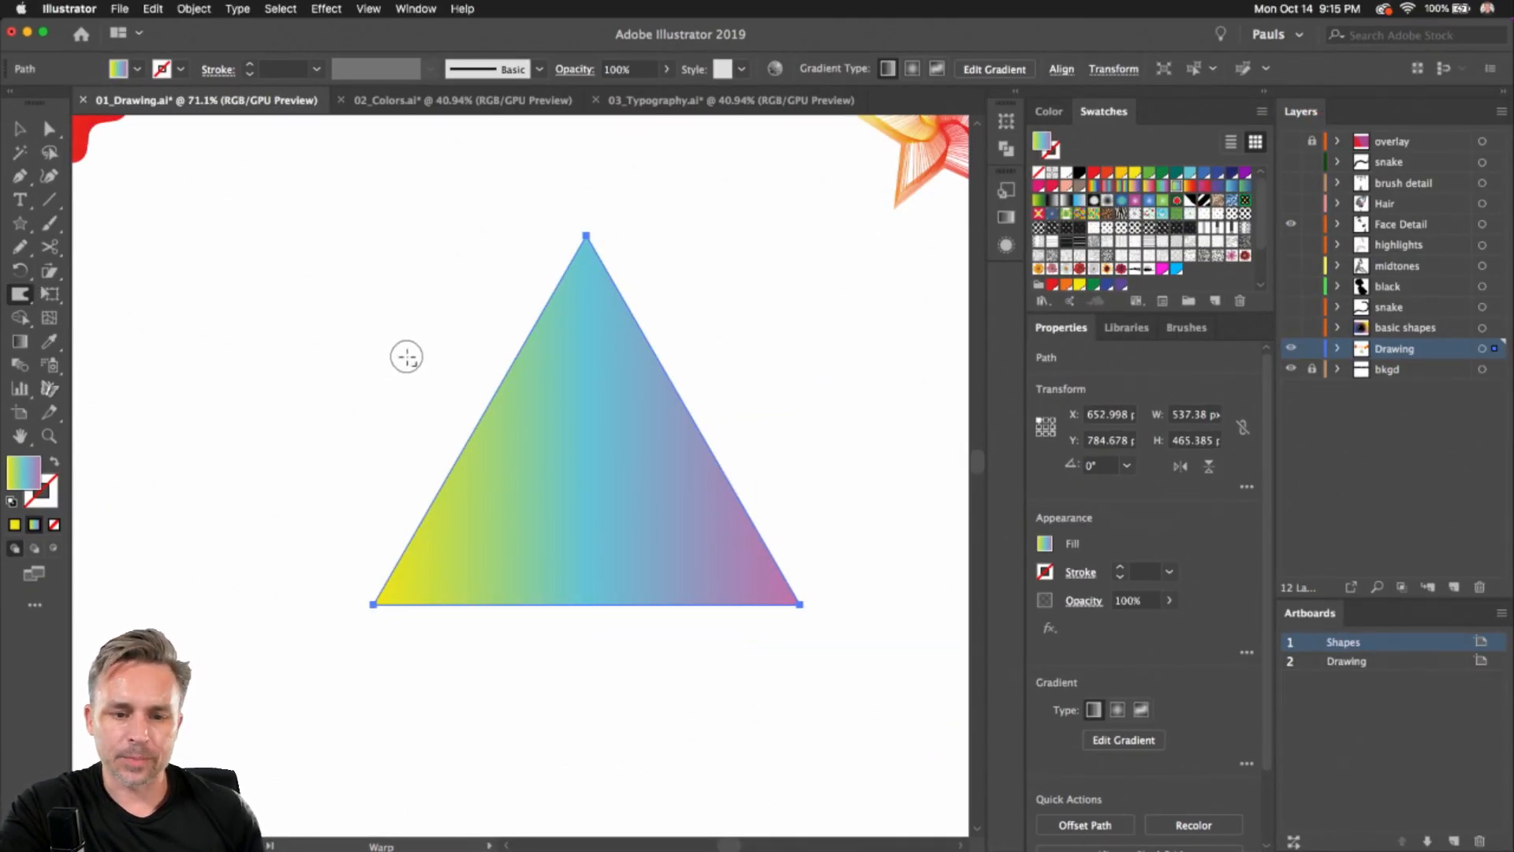
pyautogui.moveTo(407, 356)
pyautogui.mouseDown()
pyautogui.moveTo(483, 432)
pyautogui.moveTo(409, 364)
pyautogui.mouseUp()
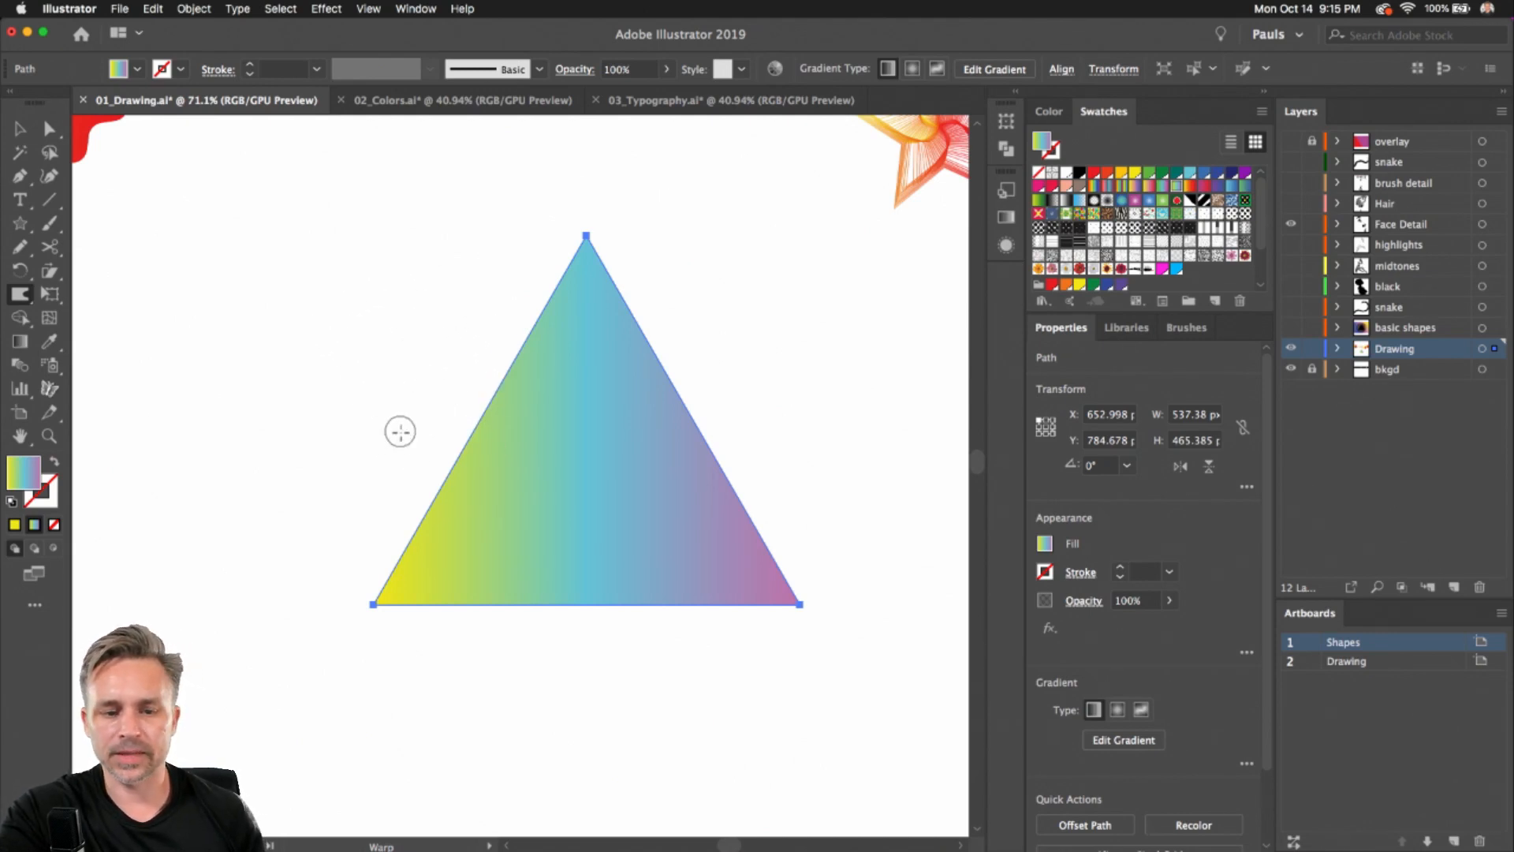
pyautogui.moveTo(435, 486)
pyautogui.mouseDown()
pyautogui.moveTo(433, 820)
pyautogui.moveTo(404, 794)
pyautogui.mouseUp()
pyautogui.scroll(5, 479, 426)
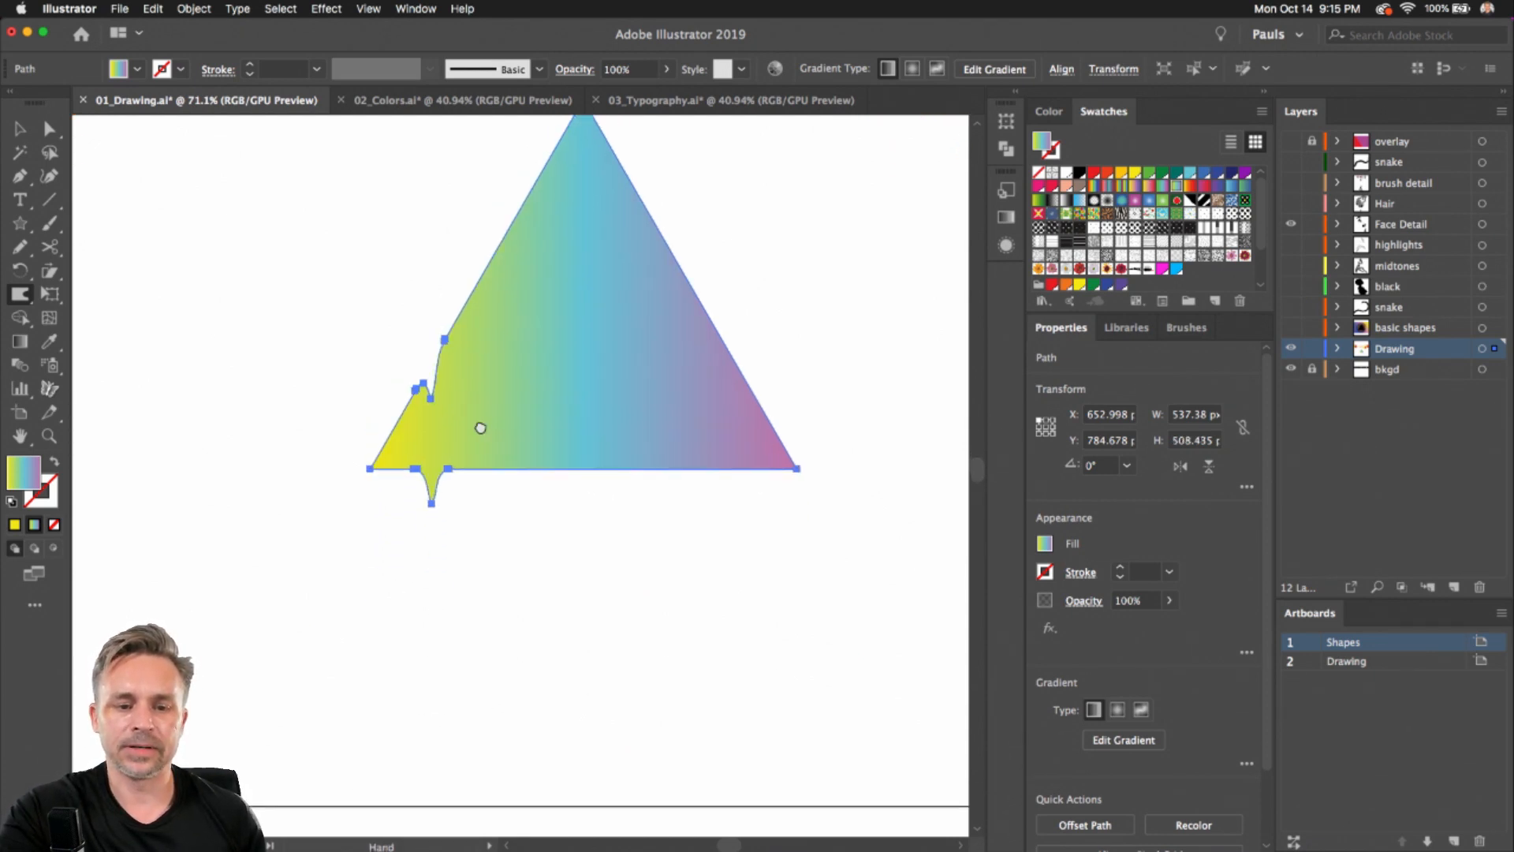
pyautogui.moveTo(469, 357); pyautogui.dragTo(470, 687)
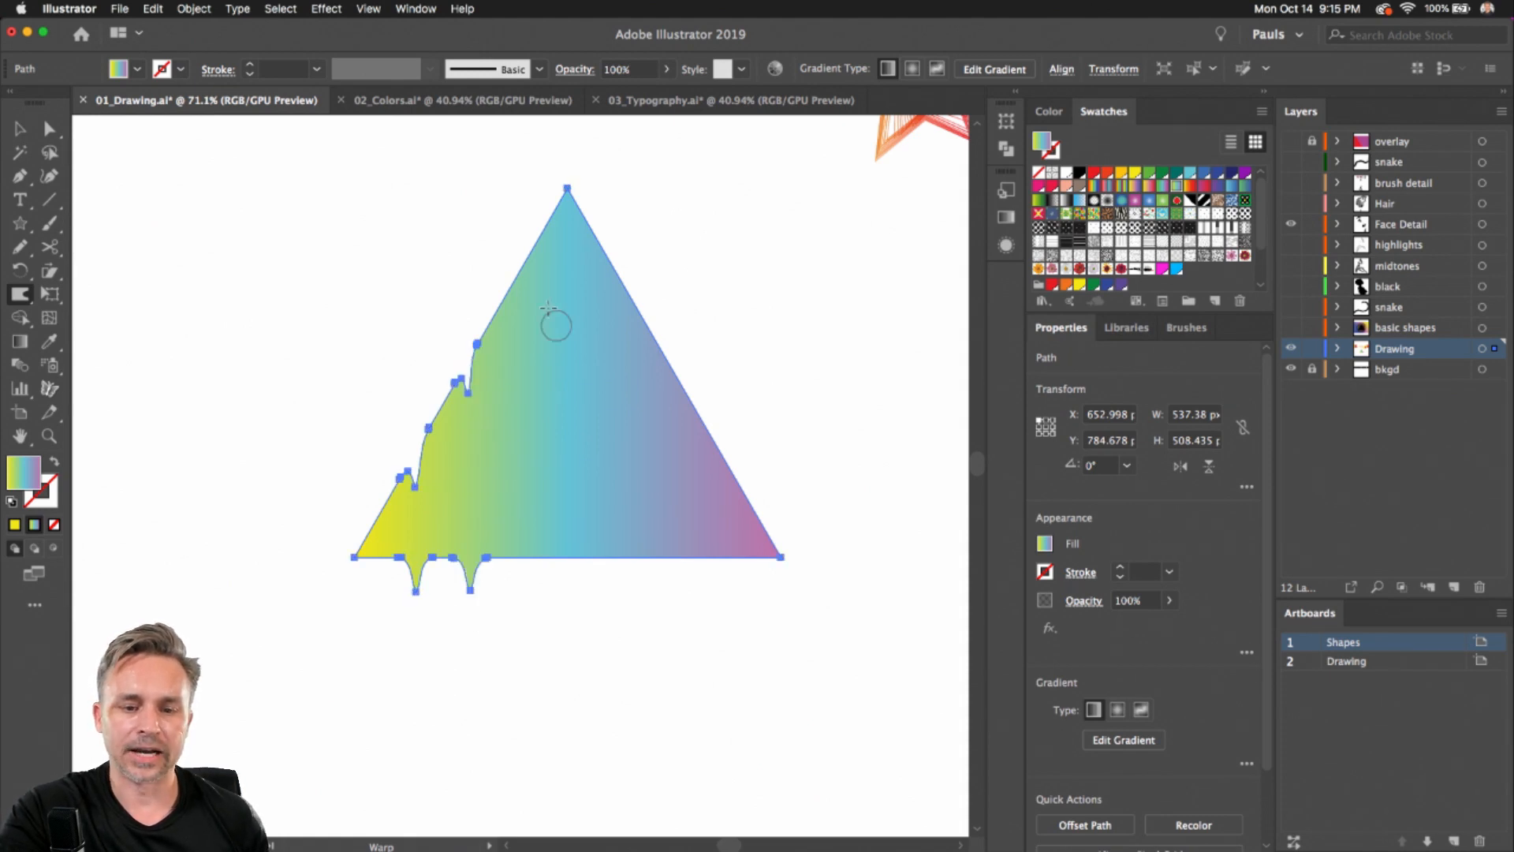
pyautogui.moveTo(519, 270); pyautogui.dragTo(518, 471)
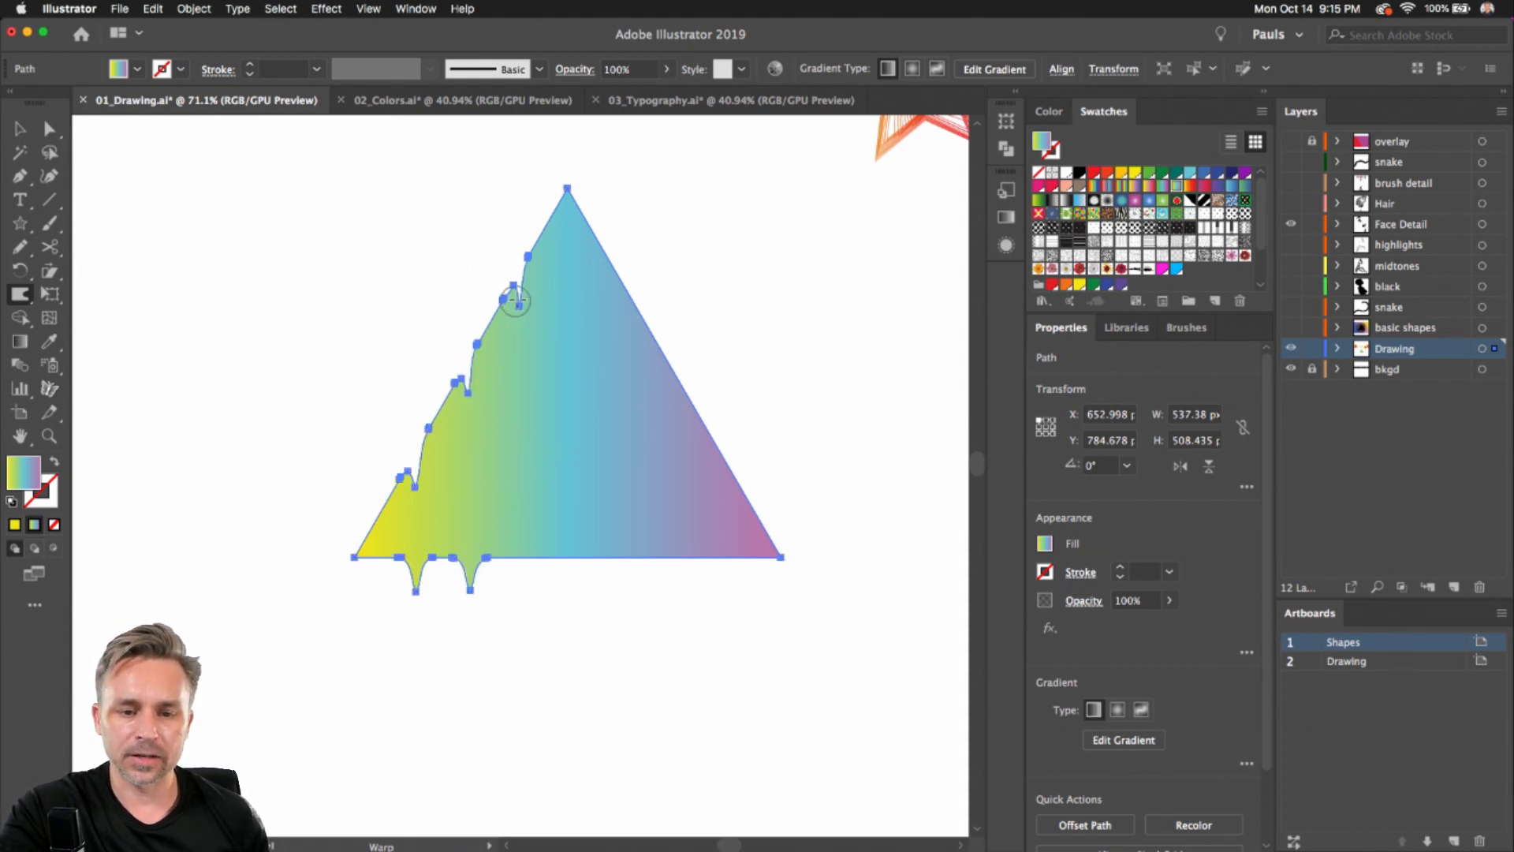
pyautogui.moveTo(520, 300); pyautogui.dragTo(519, 492)
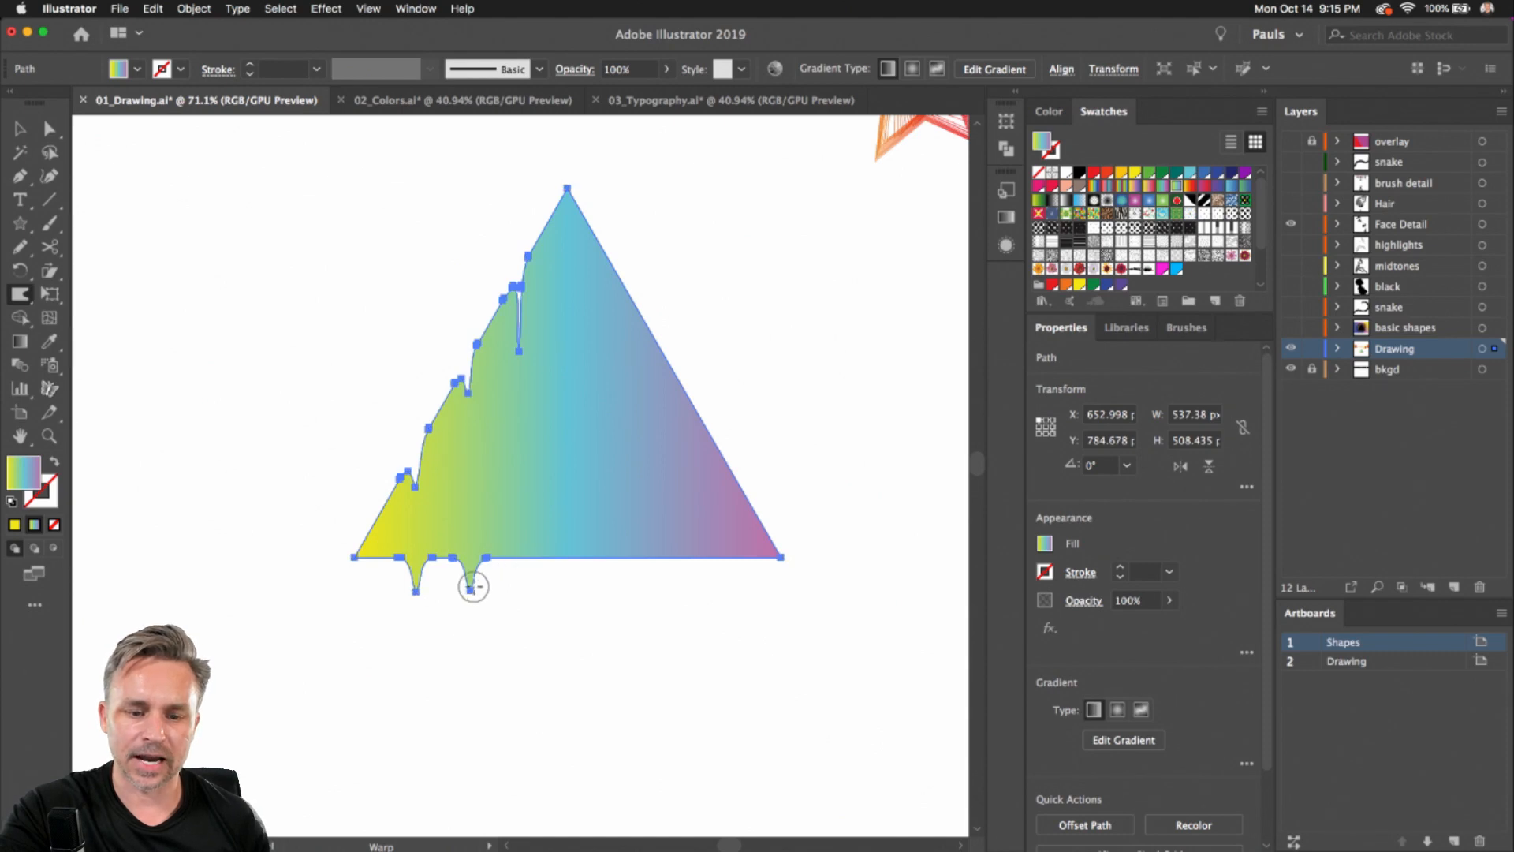
pyautogui.moveTo(470, 581); pyautogui.dragTo(470, 686)
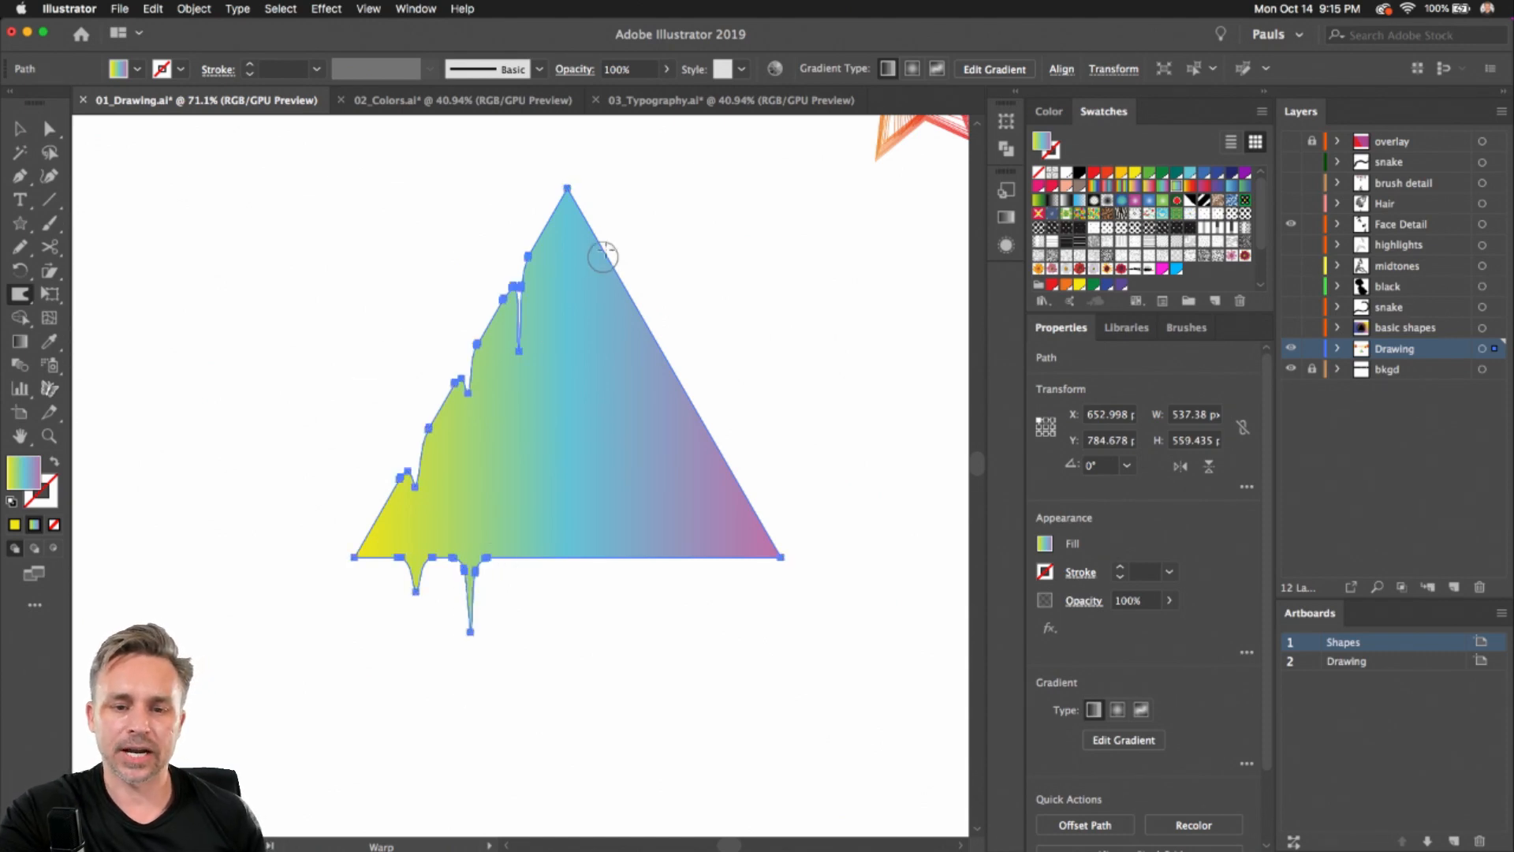
pyautogui.moveTo(605, 247); pyautogui.dragTo(606, 514)
pyautogui.moveTo(667, 368); pyautogui.dragTo(668, 532)
pyautogui.moveTo(712, 437)
pyautogui.mouseDown()
pyautogui.moveTo(710, 551)
pyautogui.moveTo(690, 557)
pyautogui.moveTo(703, 797)
pyautogui.mouseUp()
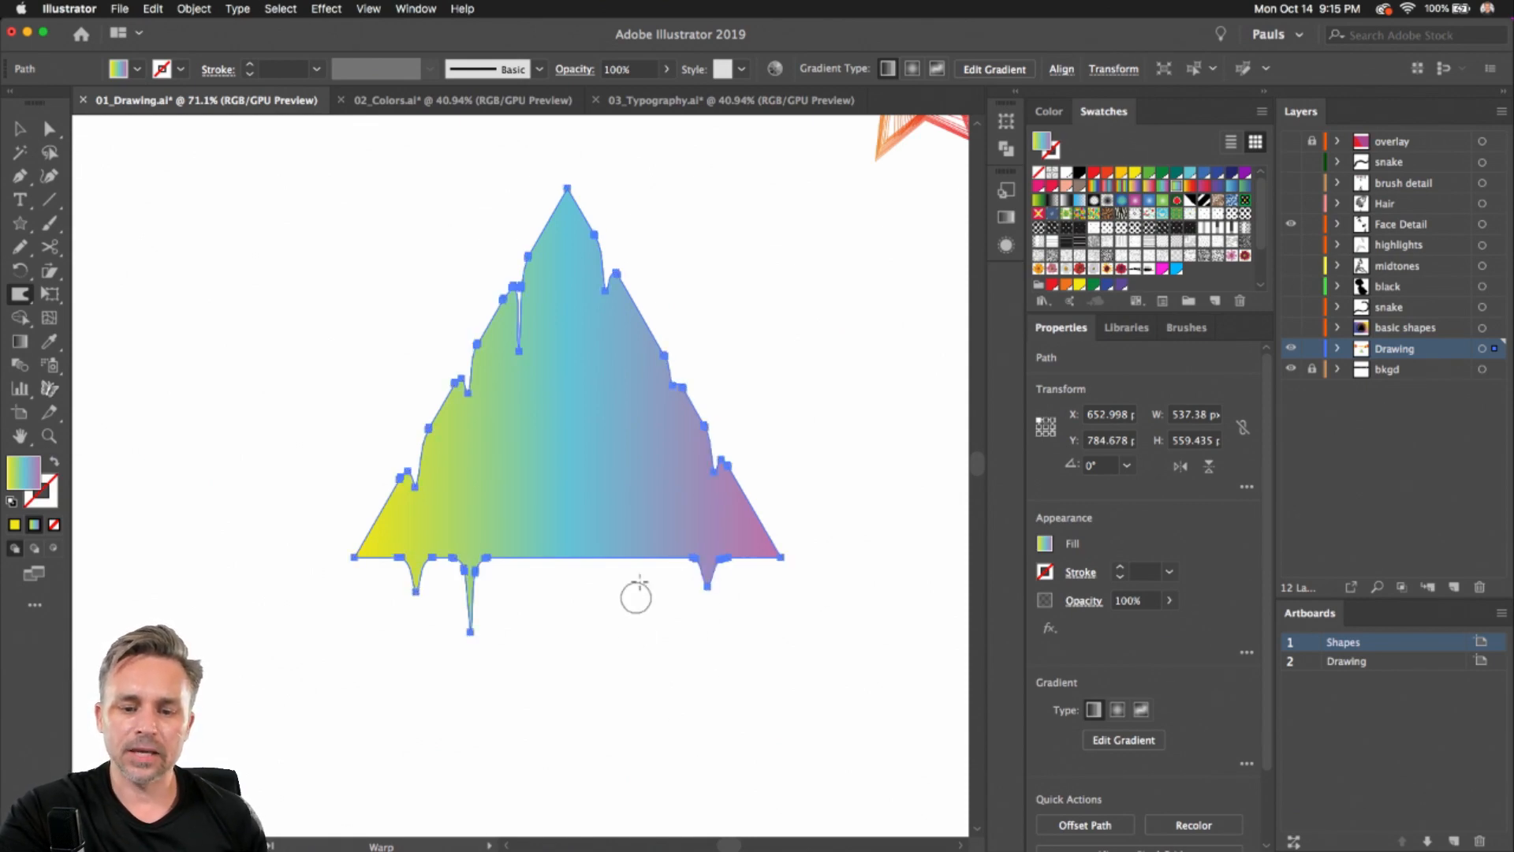
pyautogui.moveTo(642, 551); pyautogui.dragTo(643, 726)
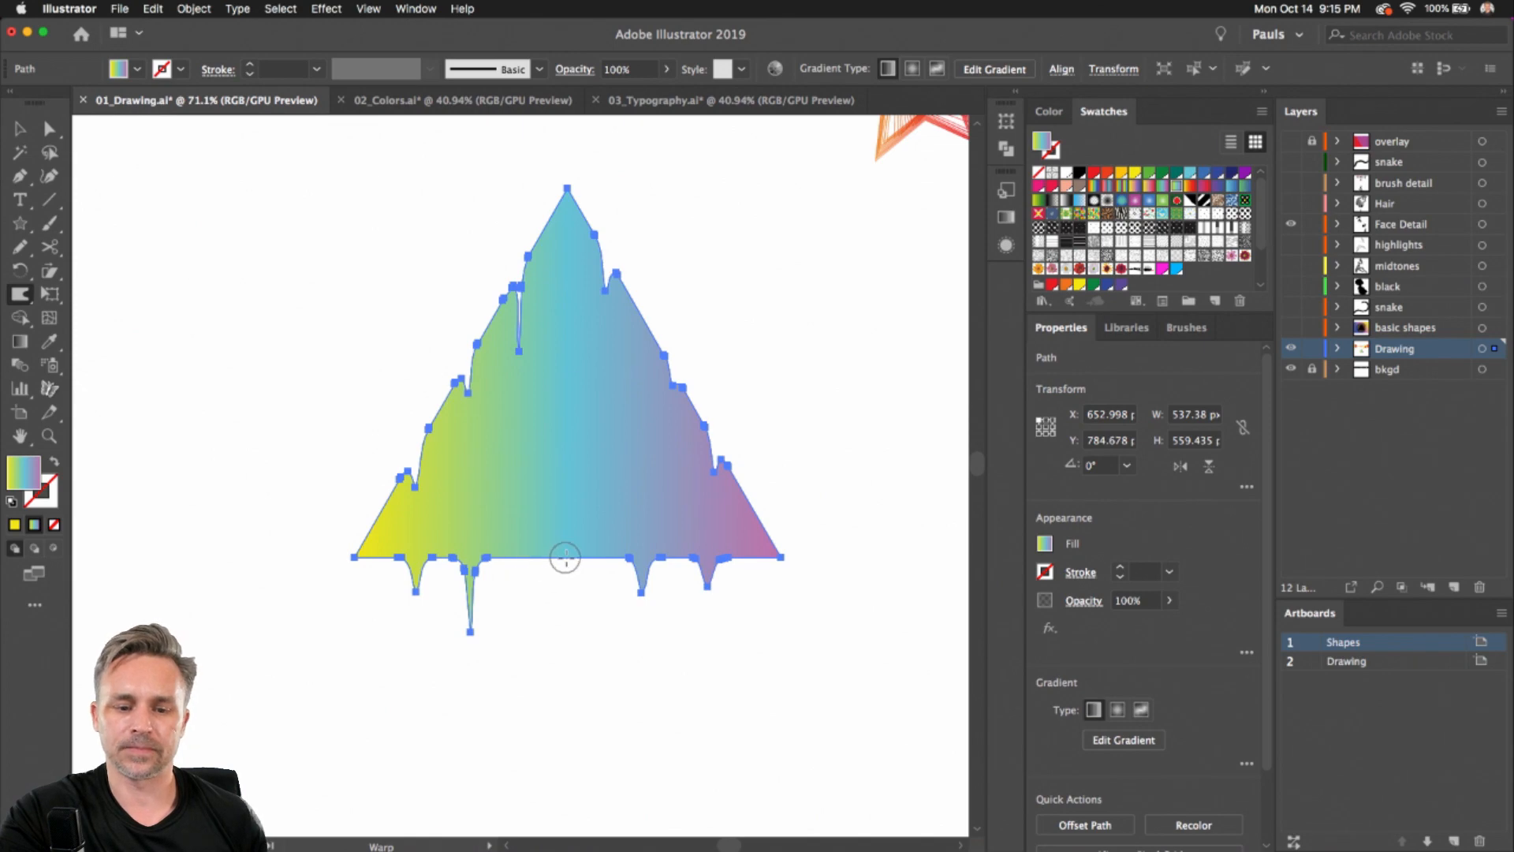
pyautogui.moveTo(564, 557); pyautogui.dragTo(565, 724)
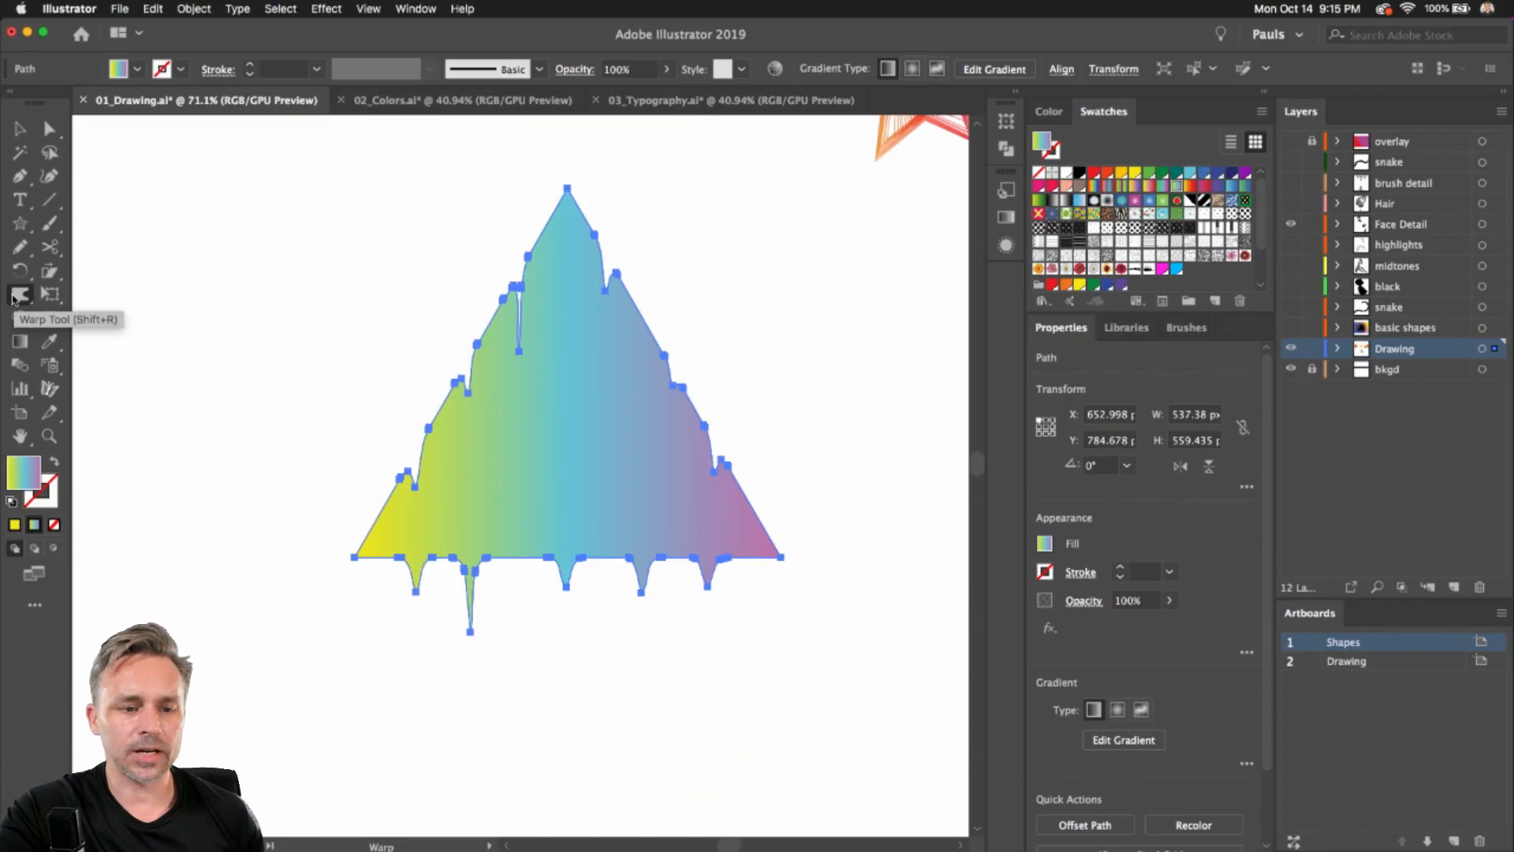
# Set the Warp tool's intensity to 100% in its options
pyautogui.doubleClick(35, 334)
pyautogui.moveTo(690, 158); pyautogui.dragTo(840, 172)
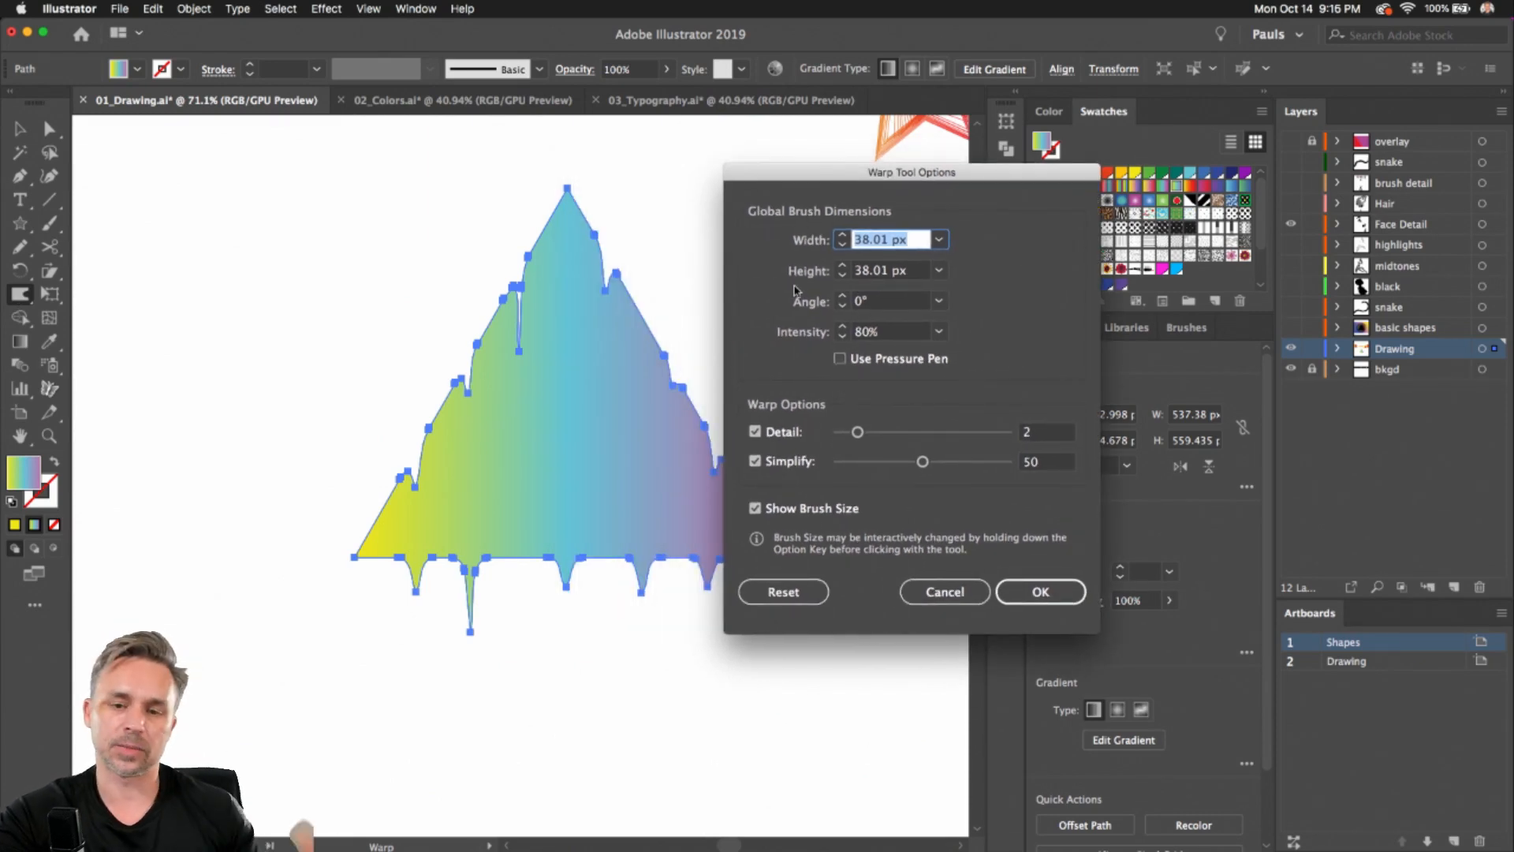
pyautogui.click(939, 332)
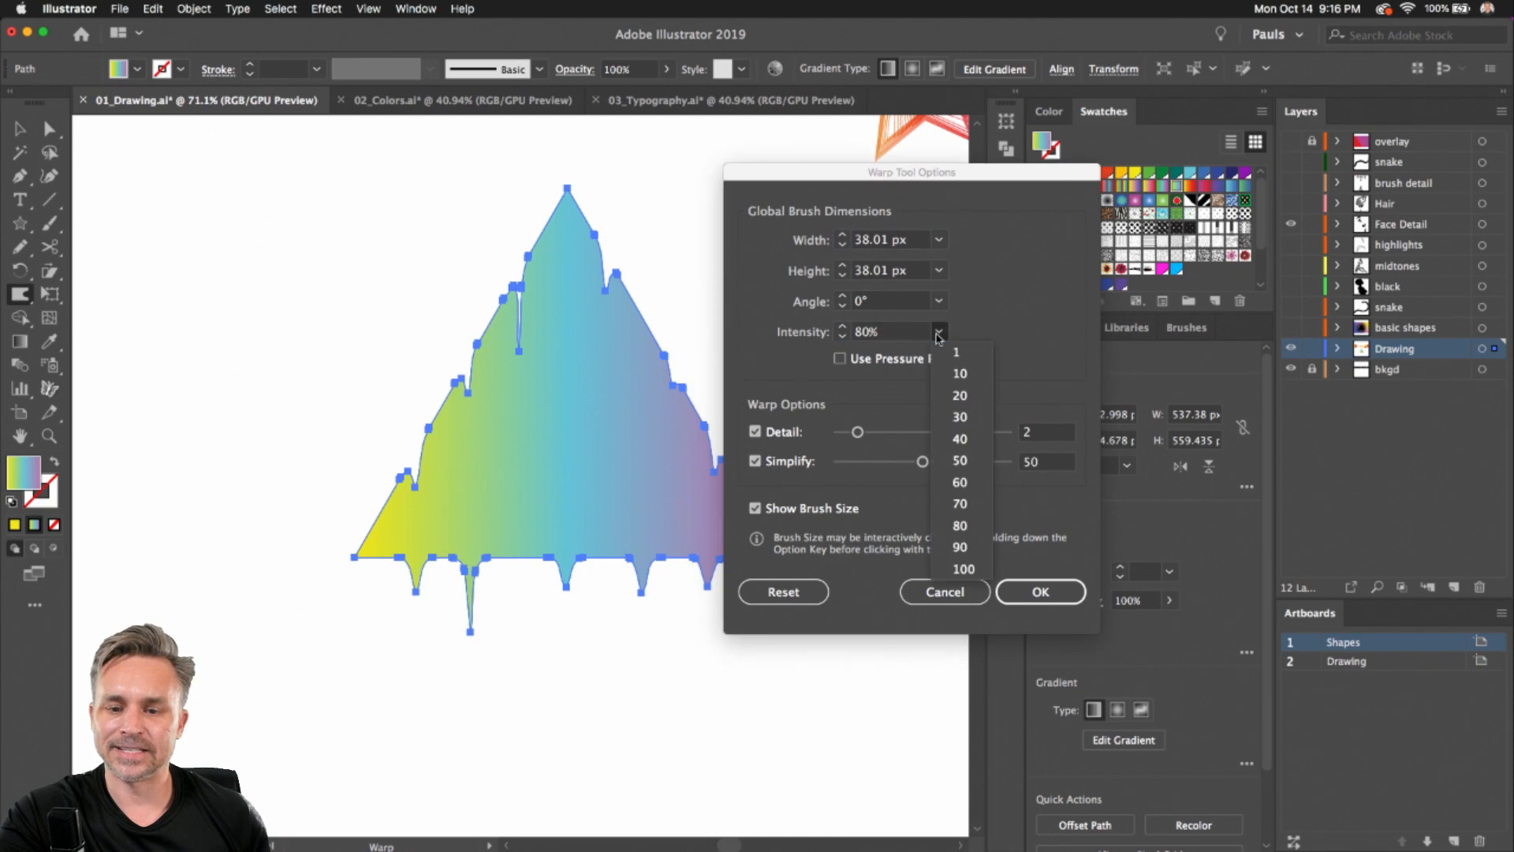
pyautogui.click(959, 571)
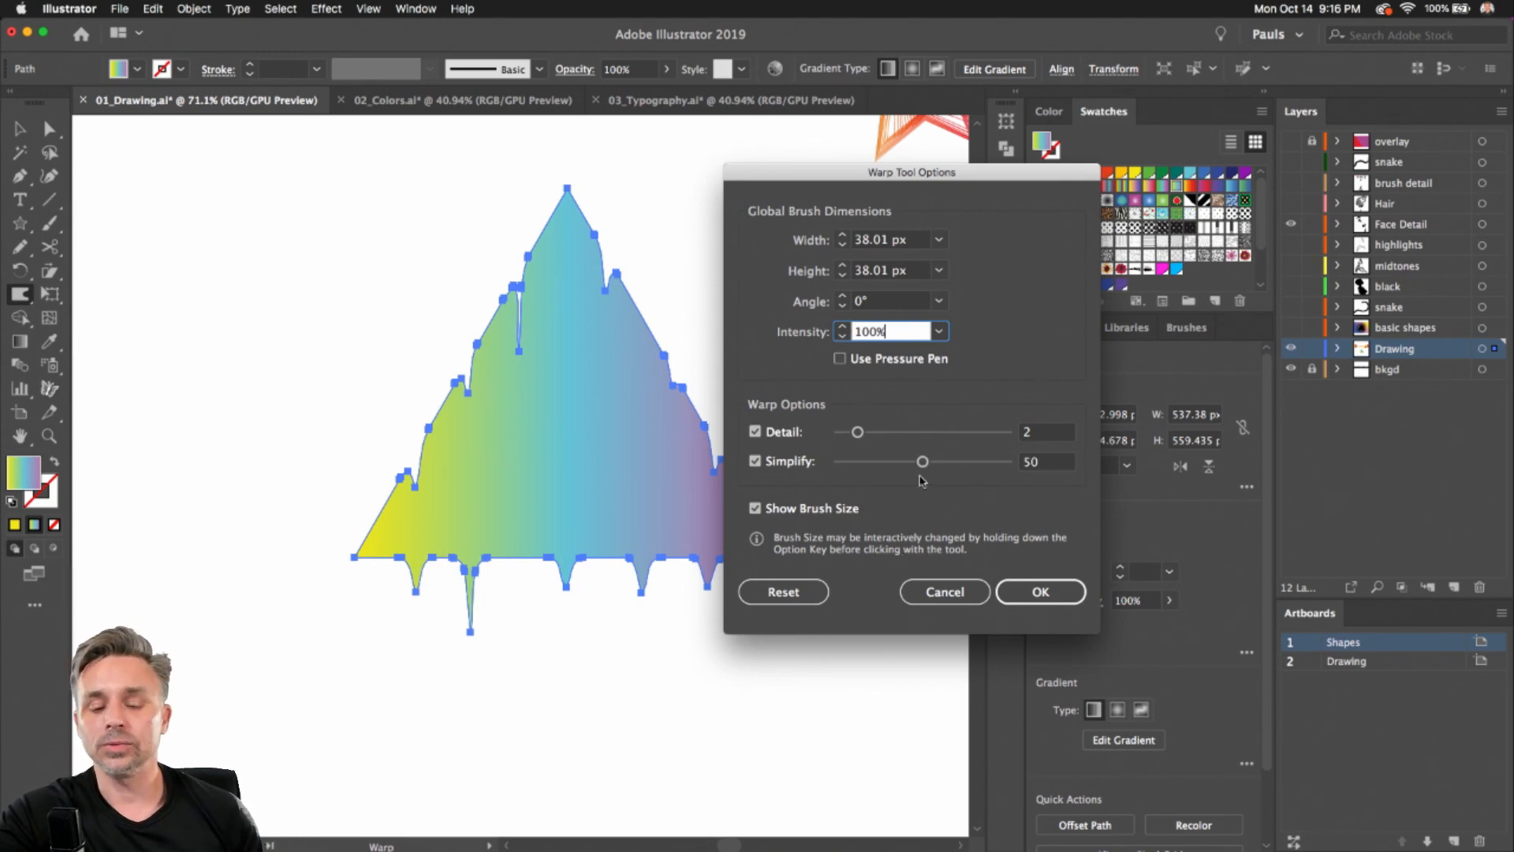
pyautogui.click(1033, 592)
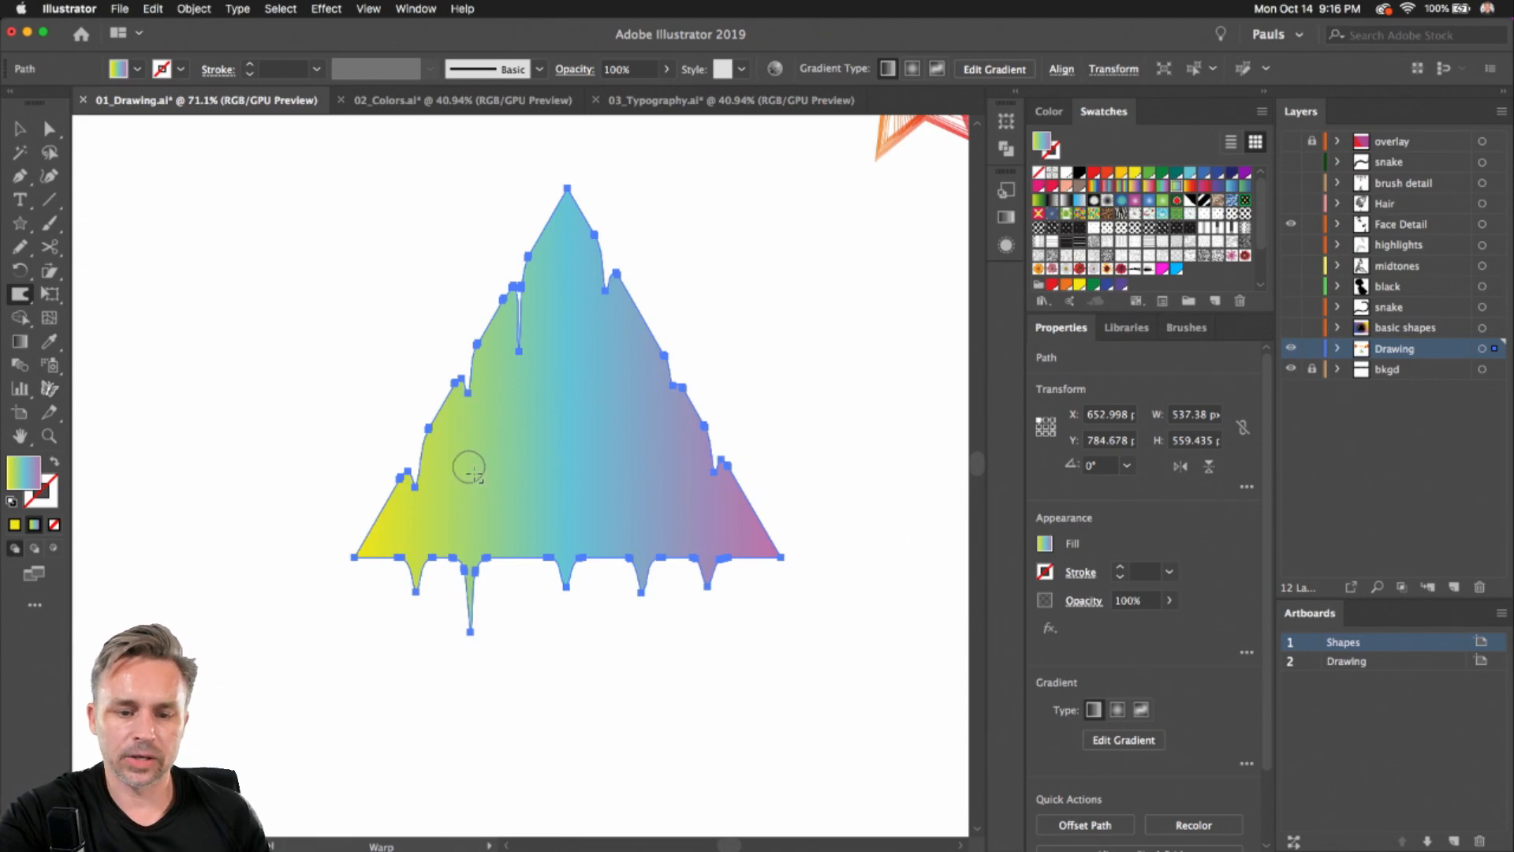
# Warp the triangle further, stretching long drips down from its bottom and sides
pyautogui.moveTo(473, 398)
pyautogui.mouseDown()
pyautogui.moveTo(474, 455)
pyautogui.moveTo(454, 485)
pyautogui.mouseUp()
pyautogui.moveTo(524, 328); pyautogui.dragTo(522, 493)
pyautogui.moveTo(564, 581); pyautogui.dragTo(565, 741)
pyautogui.moveTo(637, 603); pyautogui.dragTo(640, 755)
pyautogui.moveTo(707, 581); pyautogui.dragTo(710, 766)
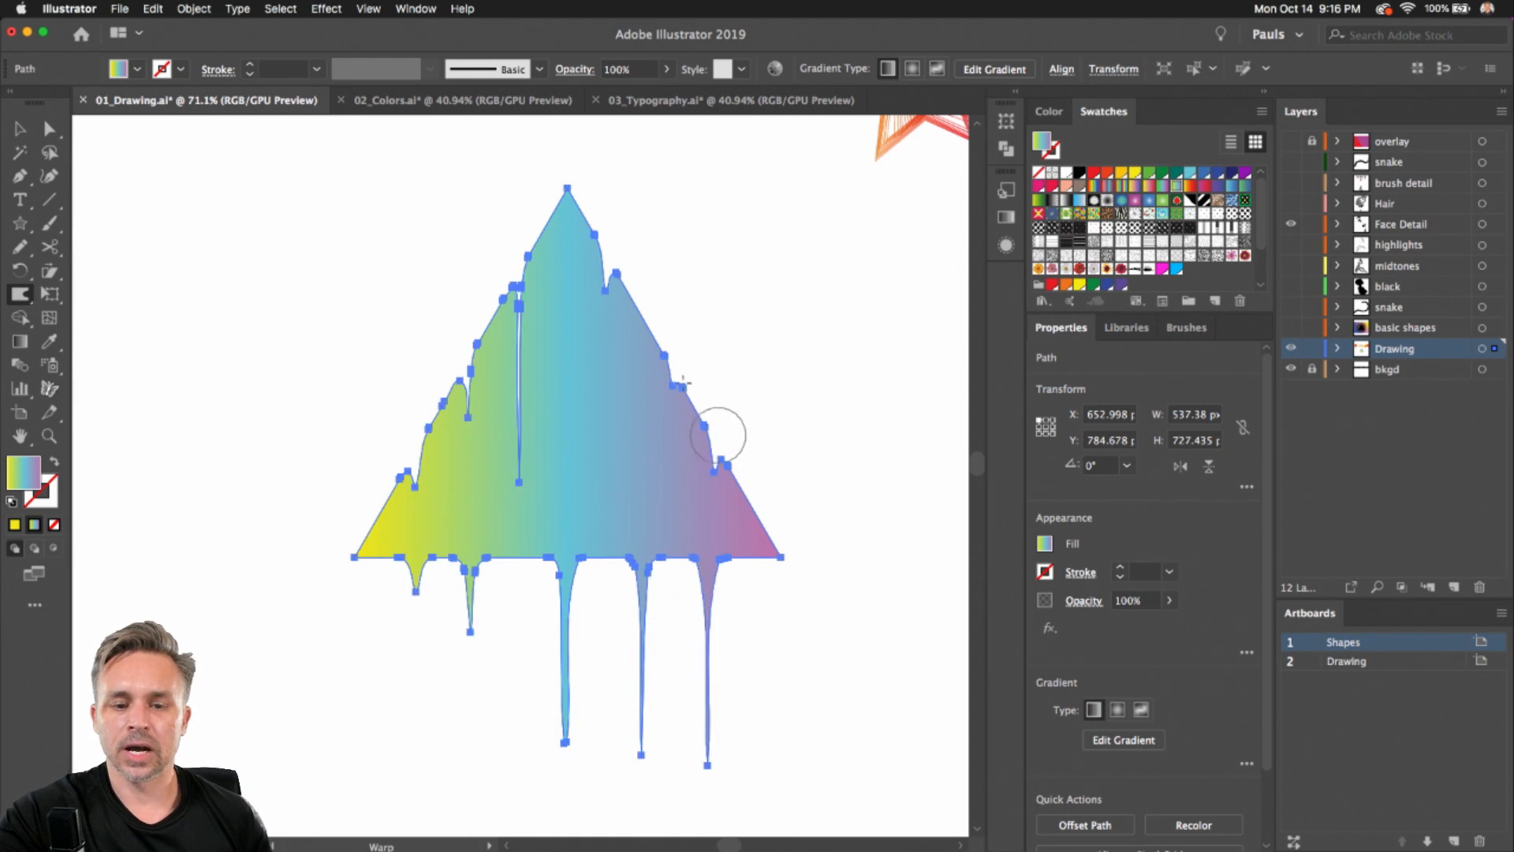
pyautogui.moveTo(674, 379); pyautogui.dragTo(655, 497)
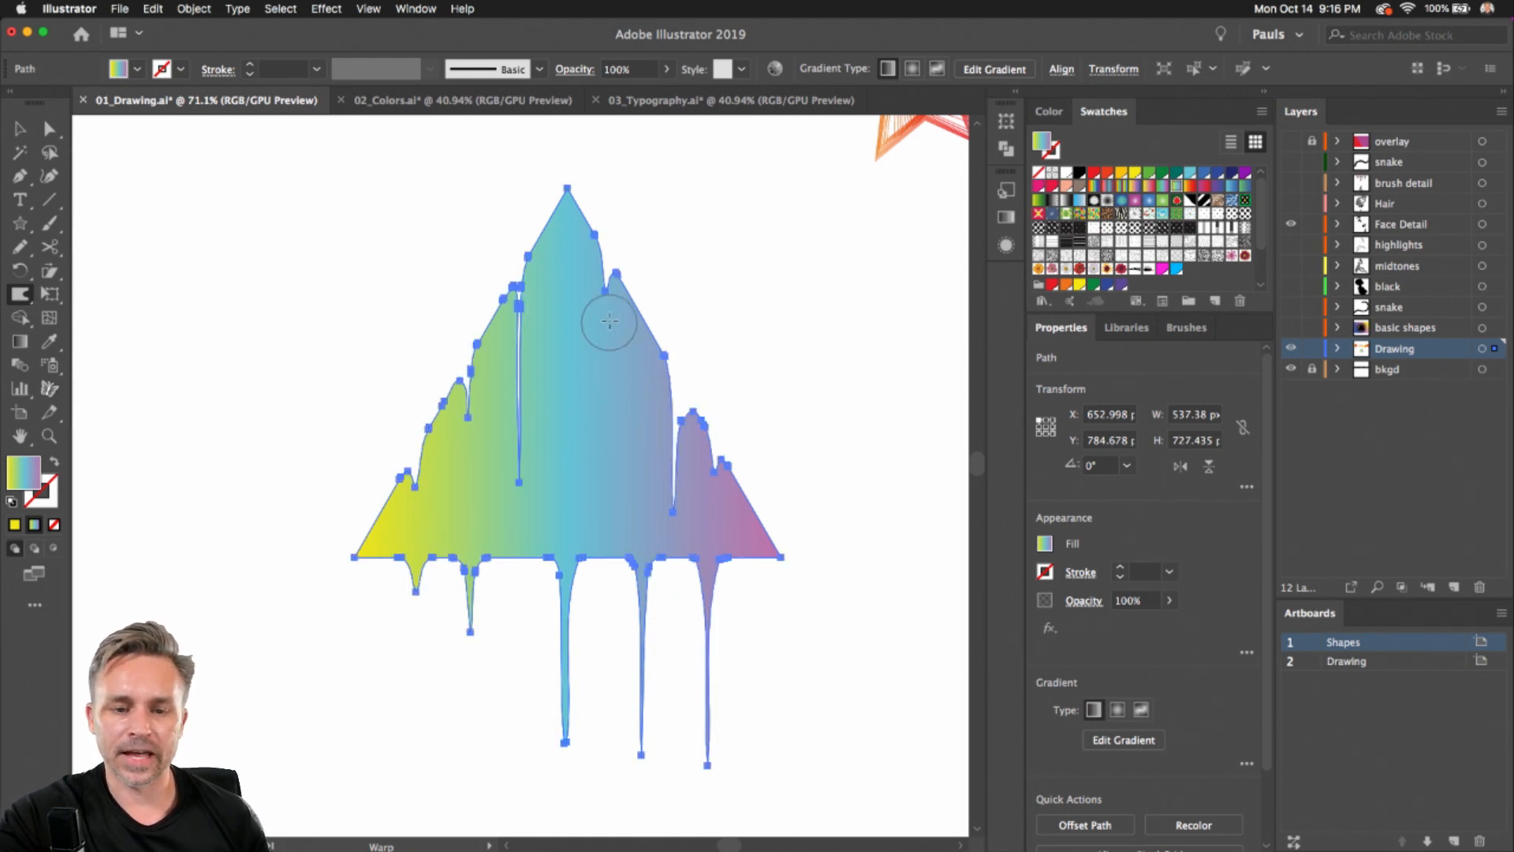
pyautogui.moveTo(604, 303); pyautogui.dragTo(599, 471)
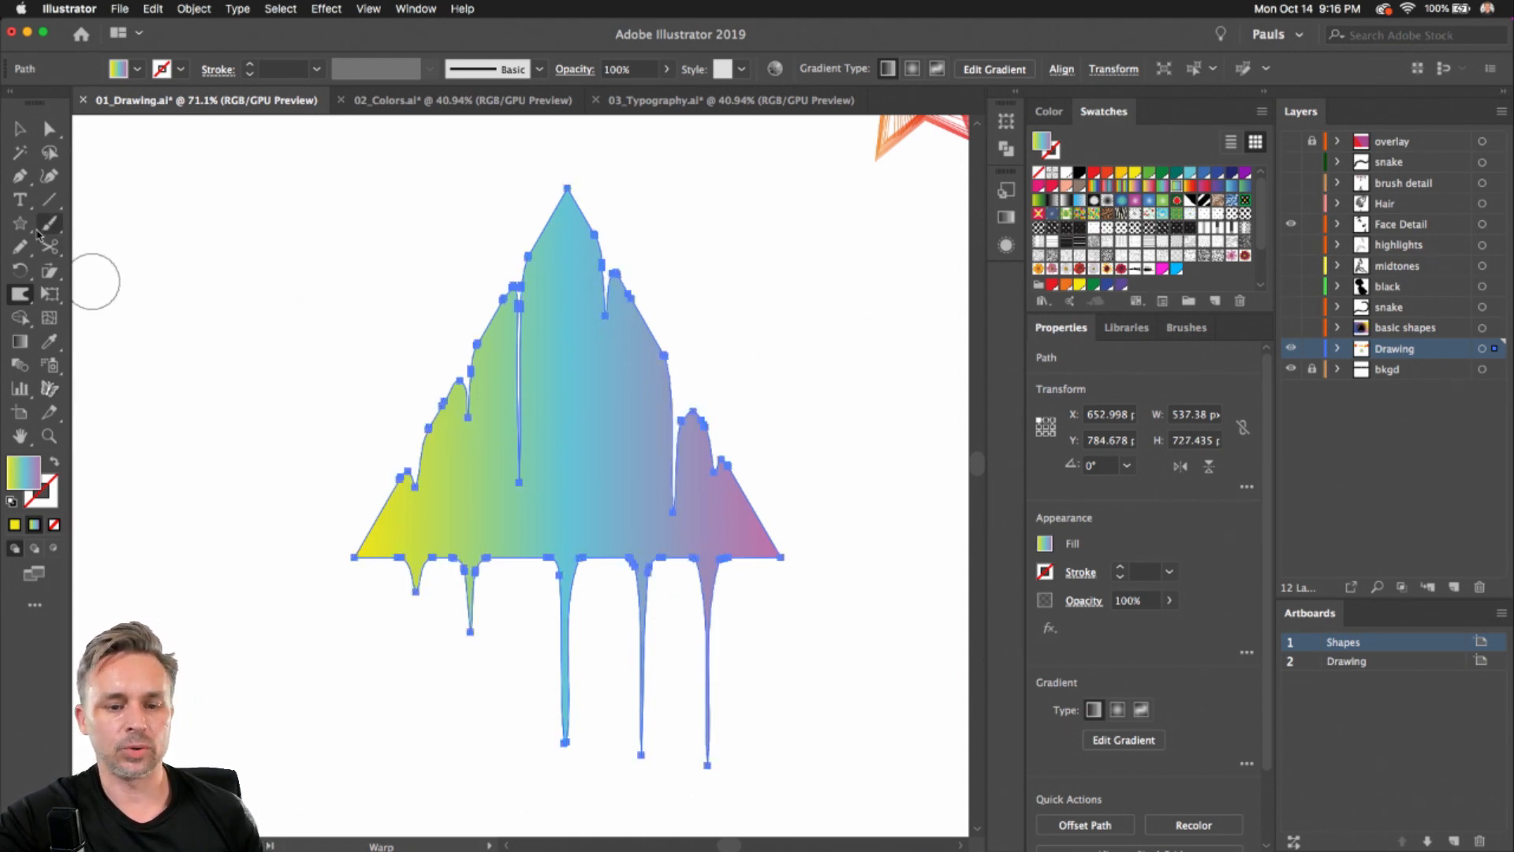
# Zoom out and navigate from the gradient drips to the face sketch on the Drawing artboard
pyautogui.click(20, 129)
pyautogui.click(197, 244)
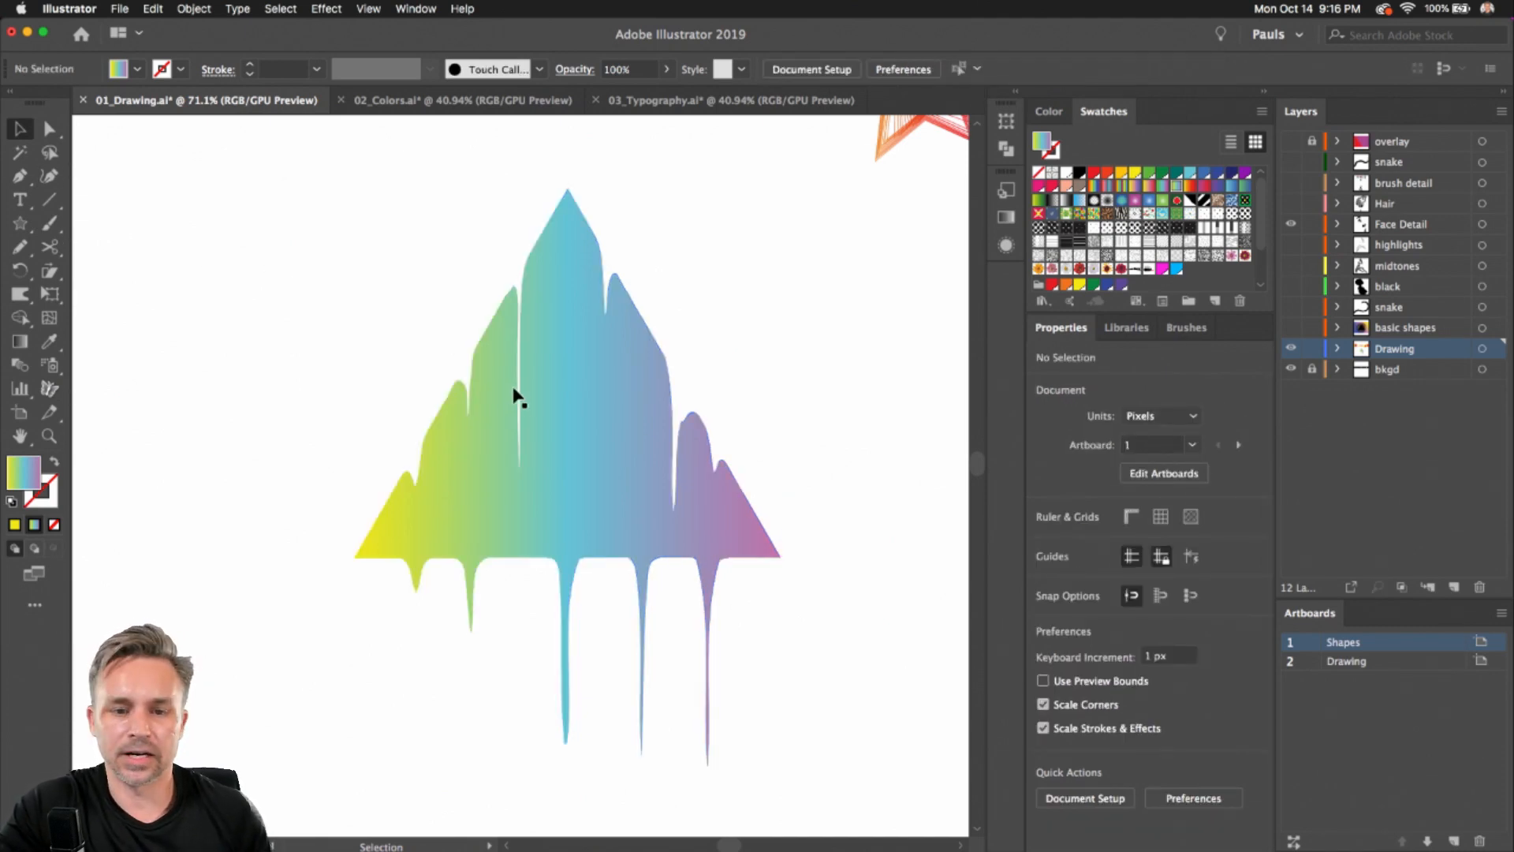
pyautogui.moveTo(520, 399); pyautogui.dragTo(282, 361)
pyautogui.click(599, 328)
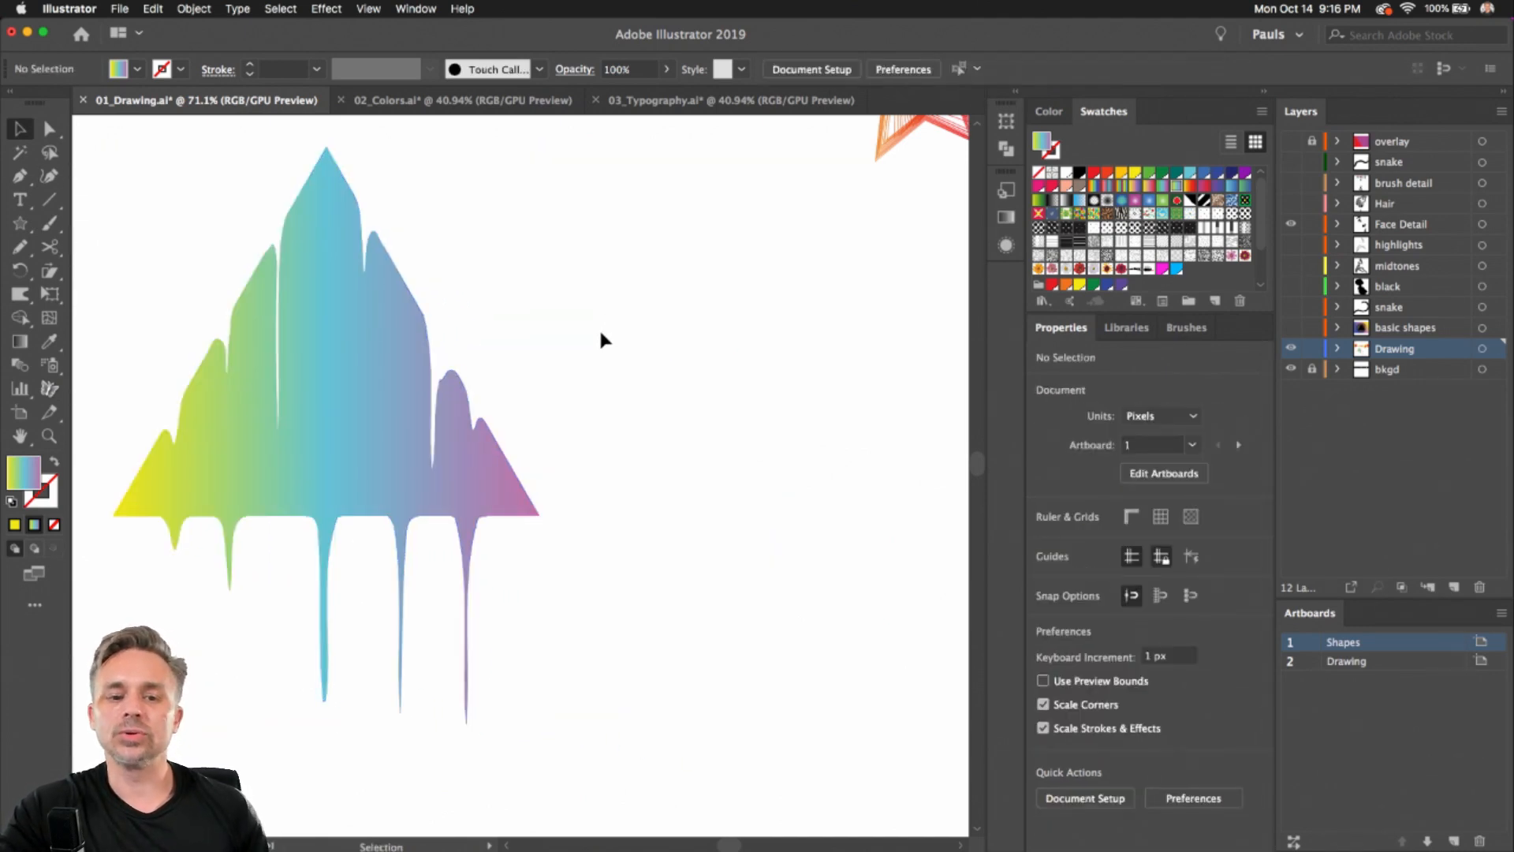
pyautogui.scroll(-3, 612, 390)
pyautogui.scroll(-3, 652, 365)
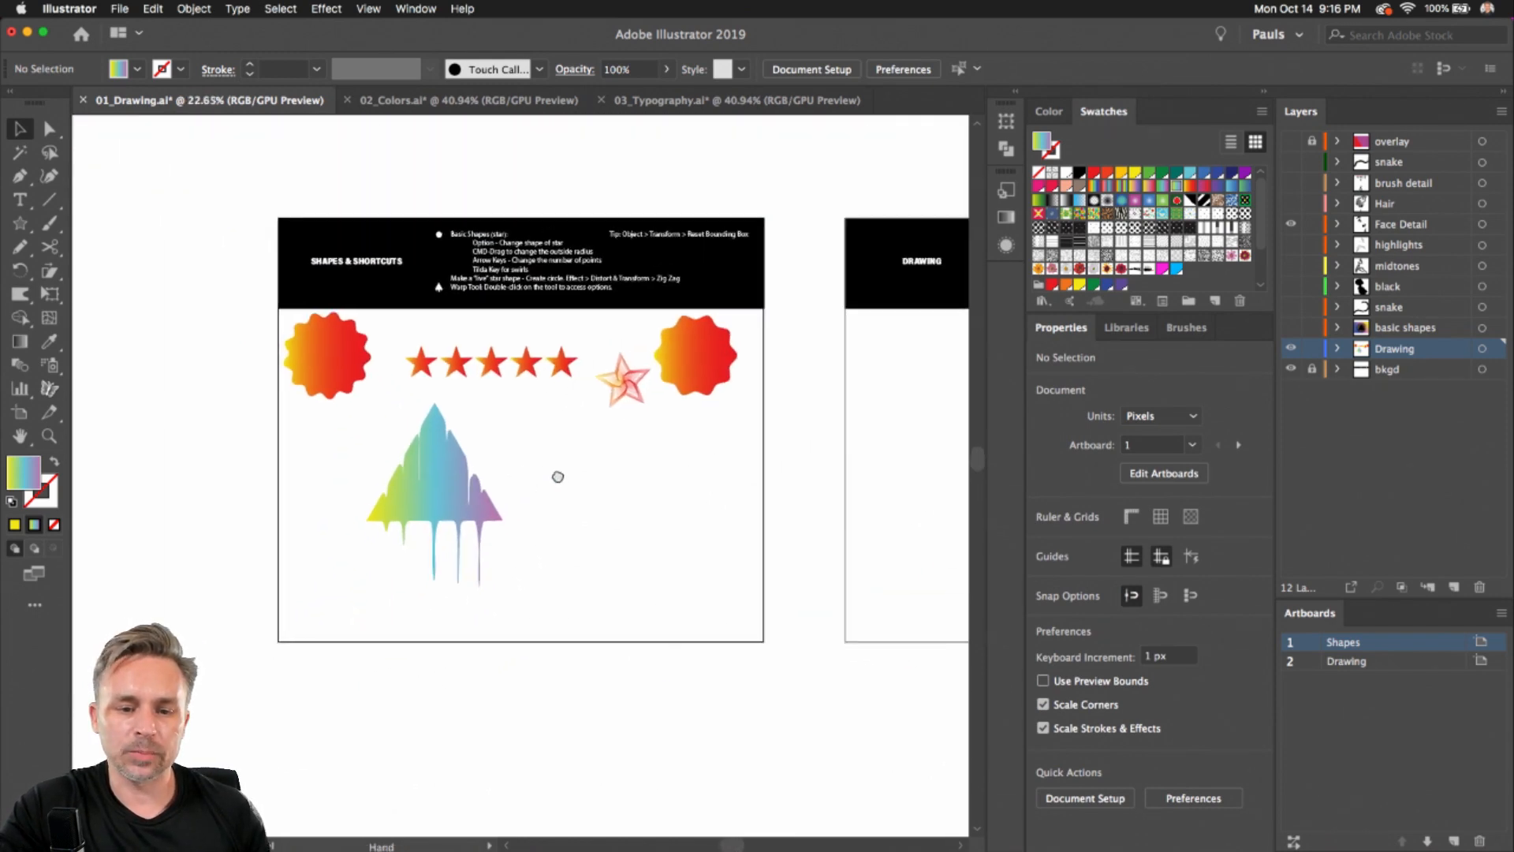
pyautogui.scroll(2, 496, 475)
pyautogui.press('space')
pyautogui.moveTo(694, 496); pyautogui.dragTo(189, 485)
pyautogui.moveTo(798, 459)
pyautogui.mouseDown()
pyautogui.moveTo(738, 467)
pyautogui.moveTo(691, 451)
pyautogui.mouseUp()
pyautogui.scroll(5, 722, 461)
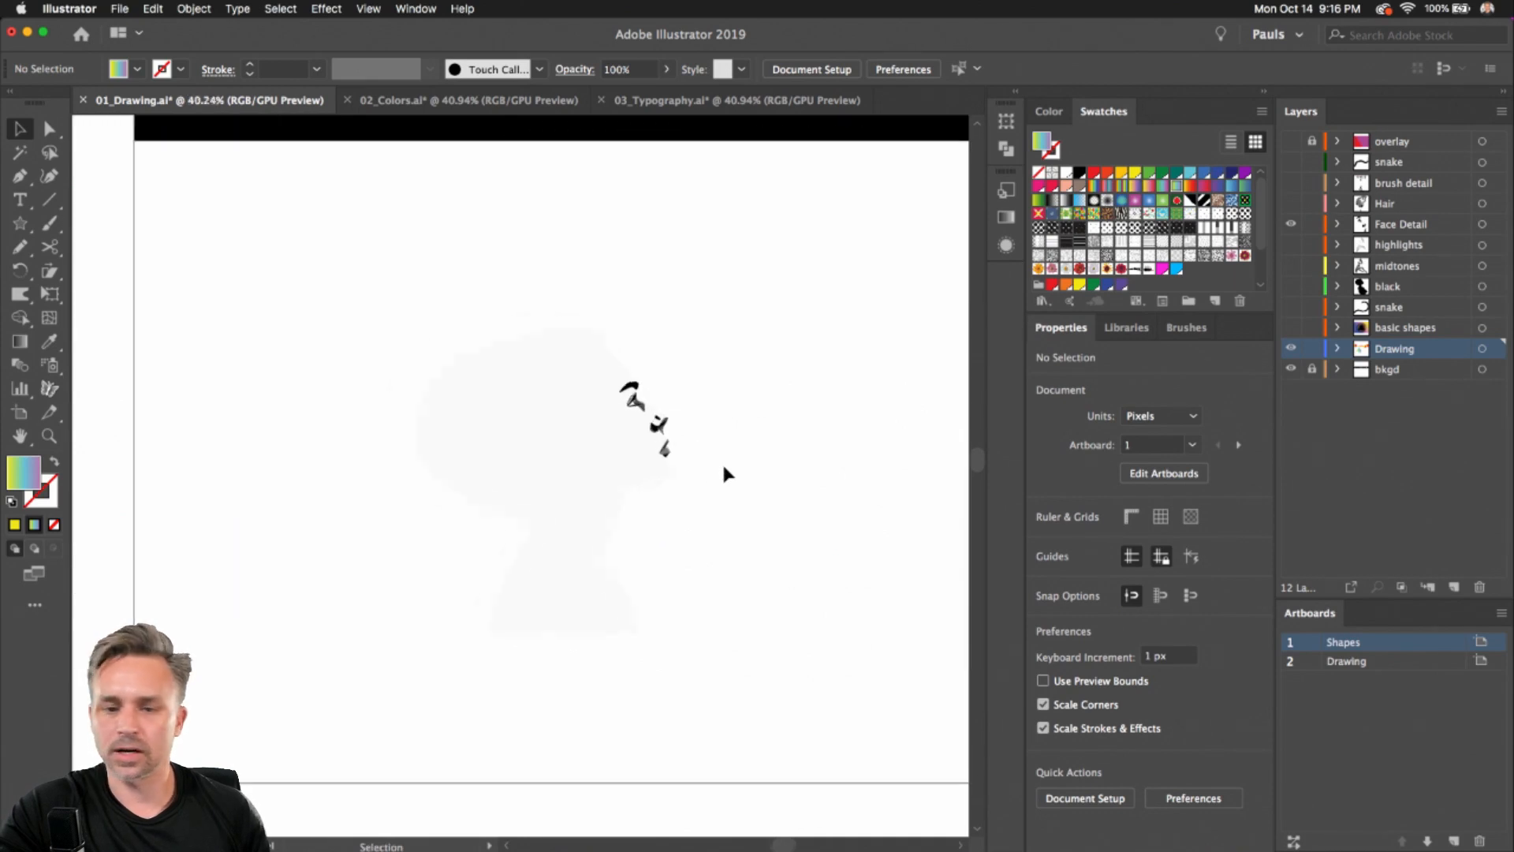
pyautogui.scroll(2, 705, 497)
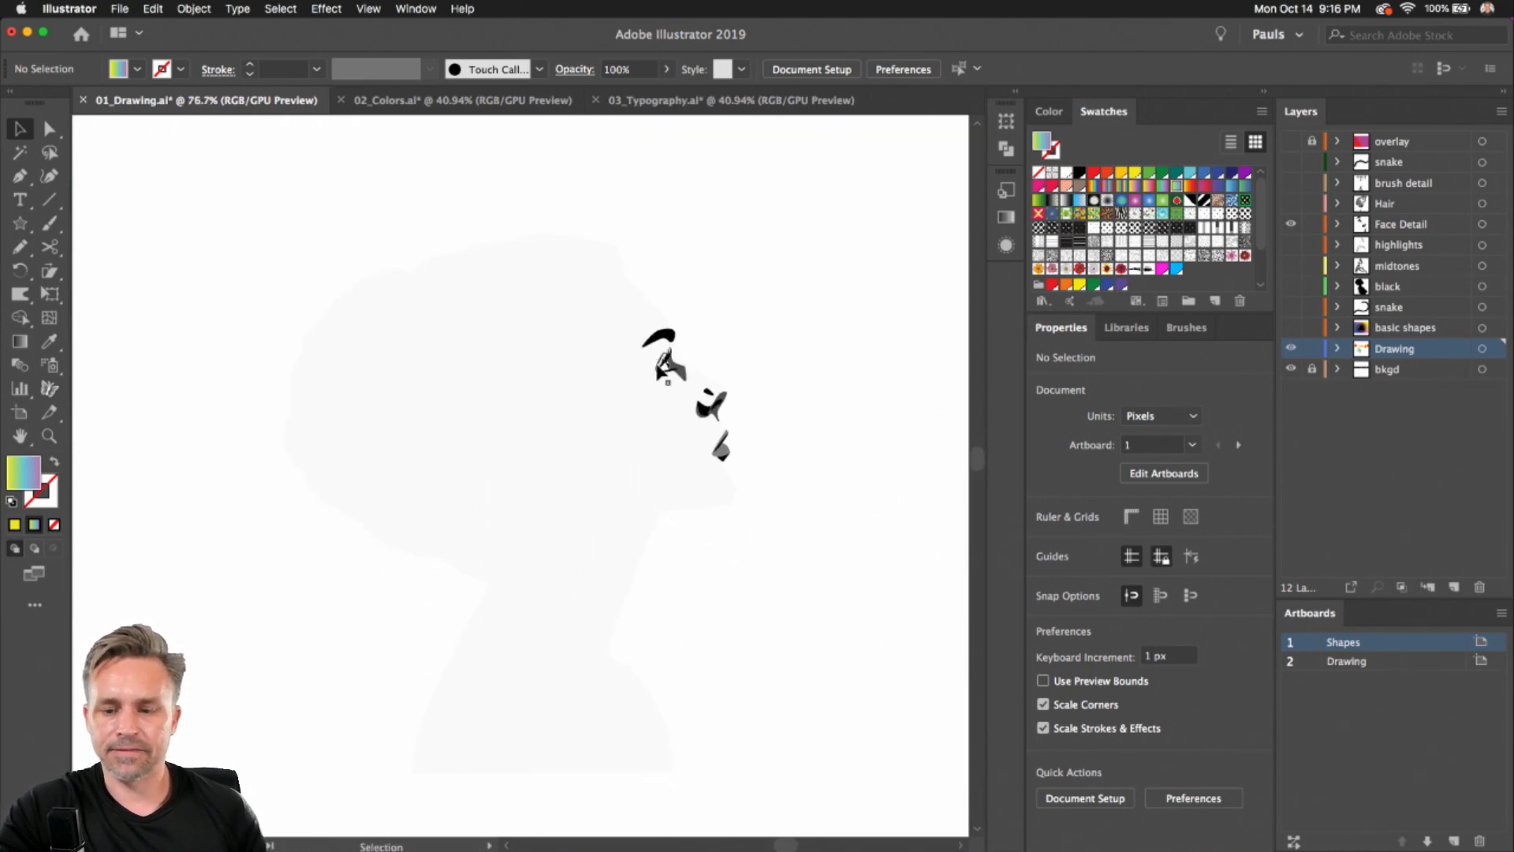
pyautogui.scroll(1, 751, 329)
pyautogui.press('space')
pyautogui.moveTo(774, 284); pyautogui.dragTo(770, 216)
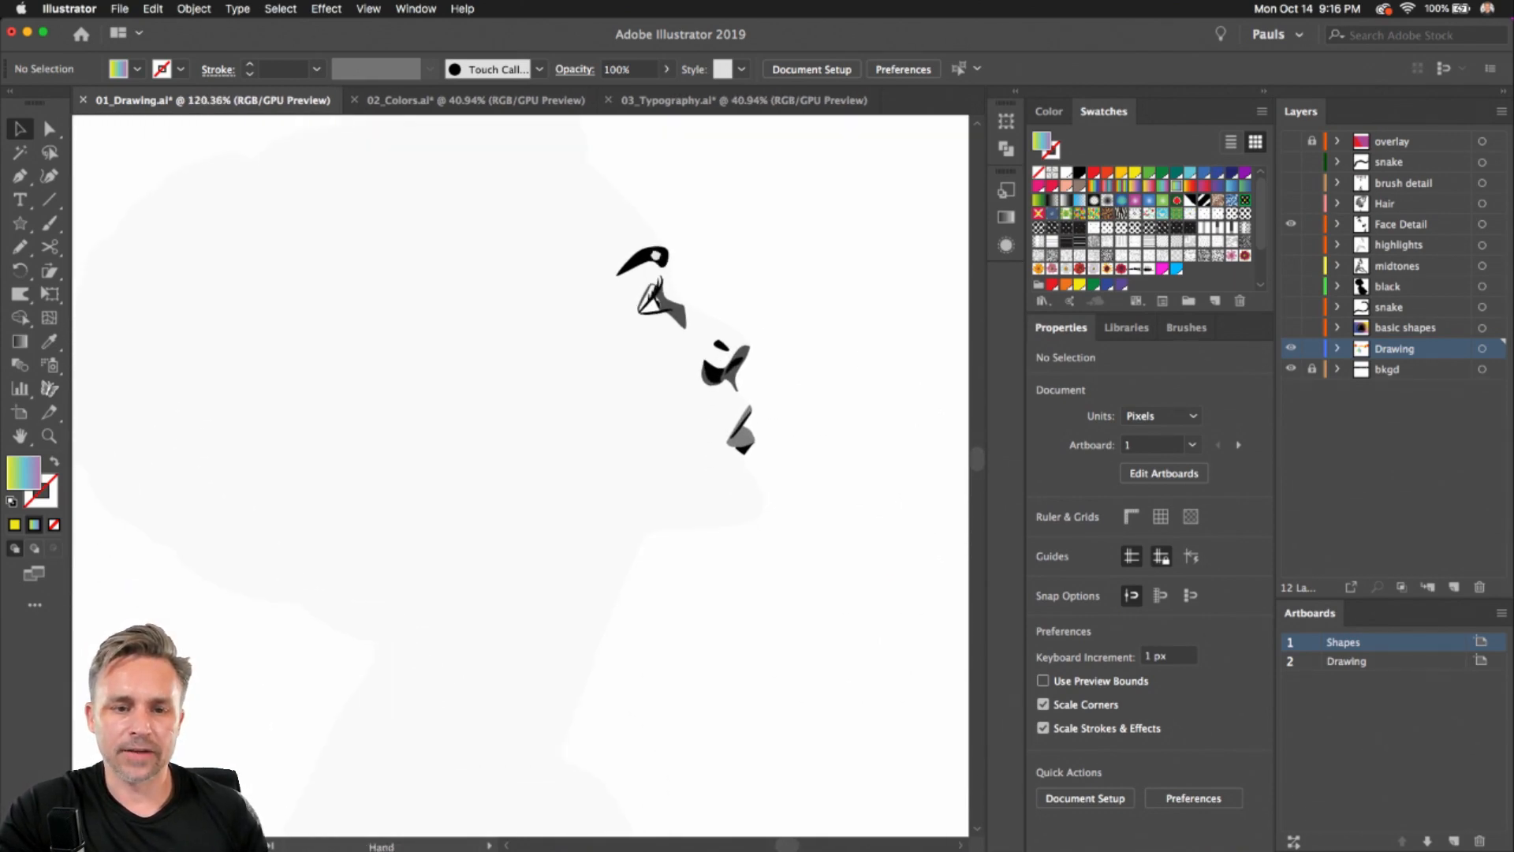
pyautogui.click(325, 8)
pyautogui.moveTo(371, 7)
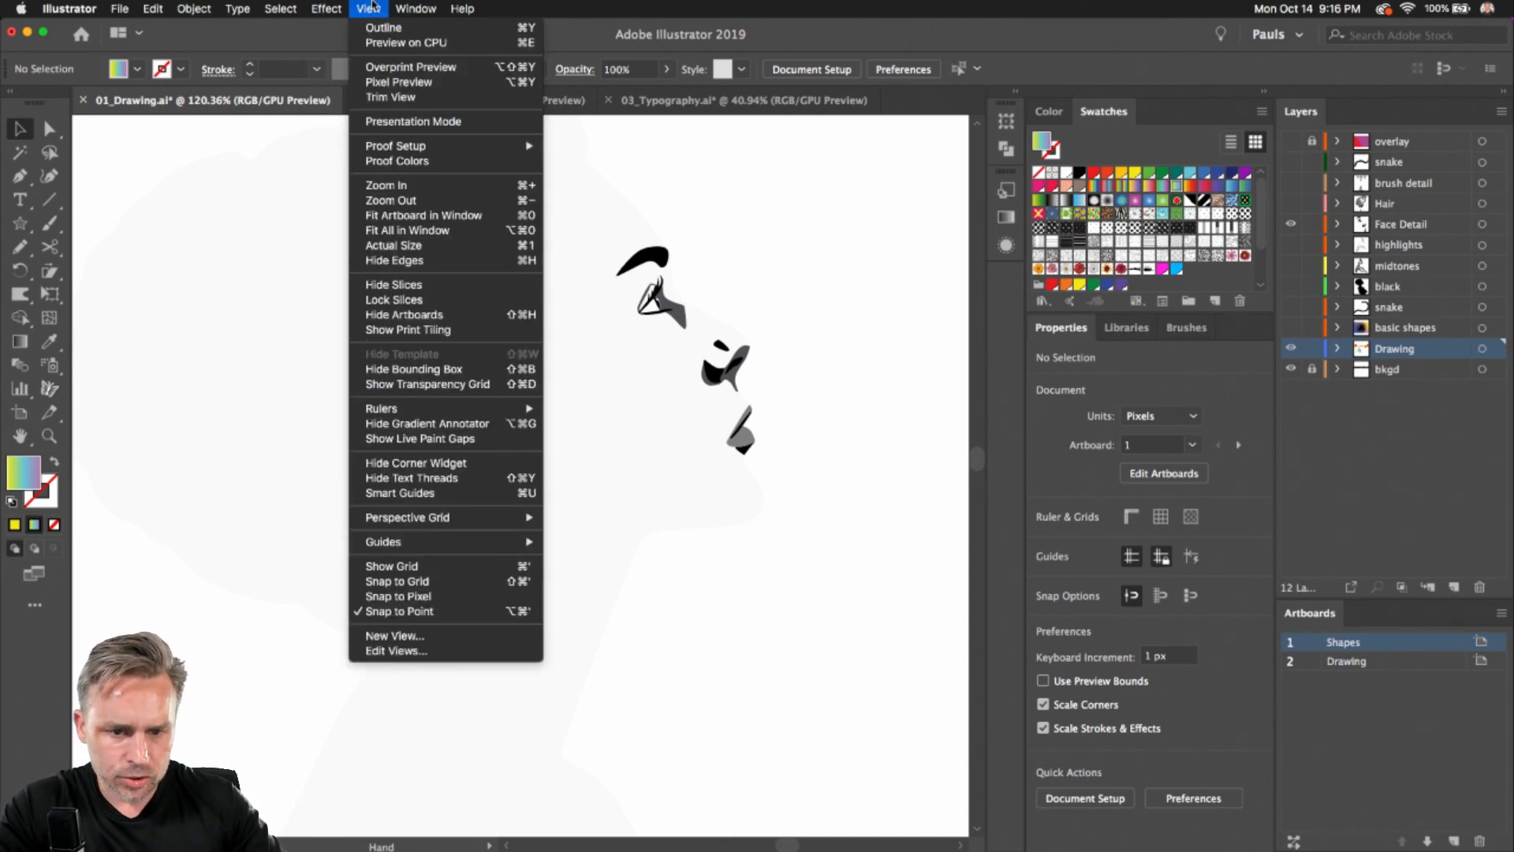
pyautogui.click(81, 176)
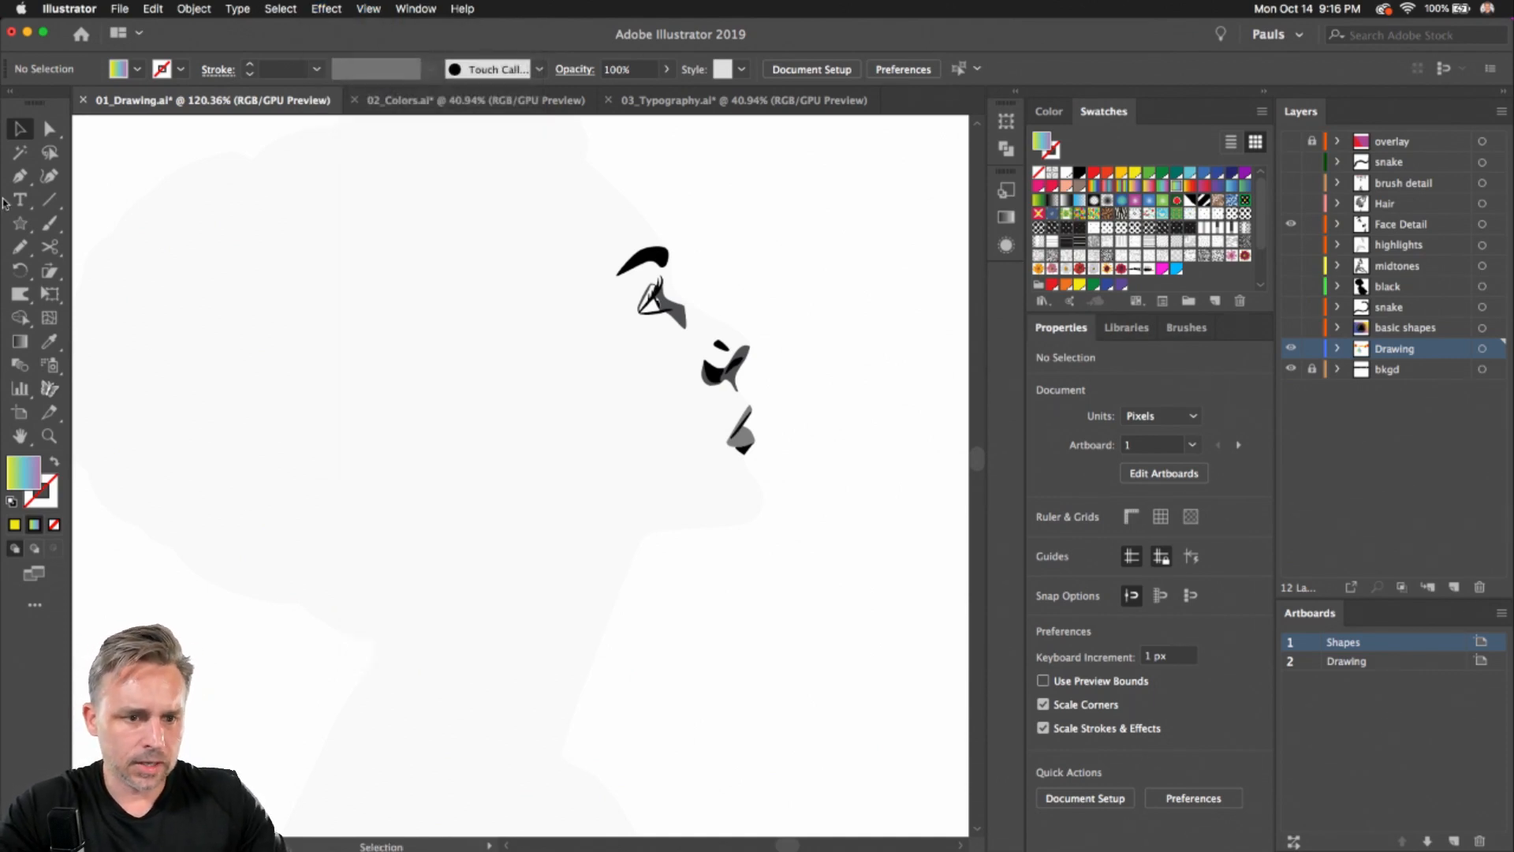
# Pick the Pen tool and set no fill, a black stroke and a 1 pt stroke weight
pyautogui.click(20, 176)
pyautogui.scroll(2, 623, 162)
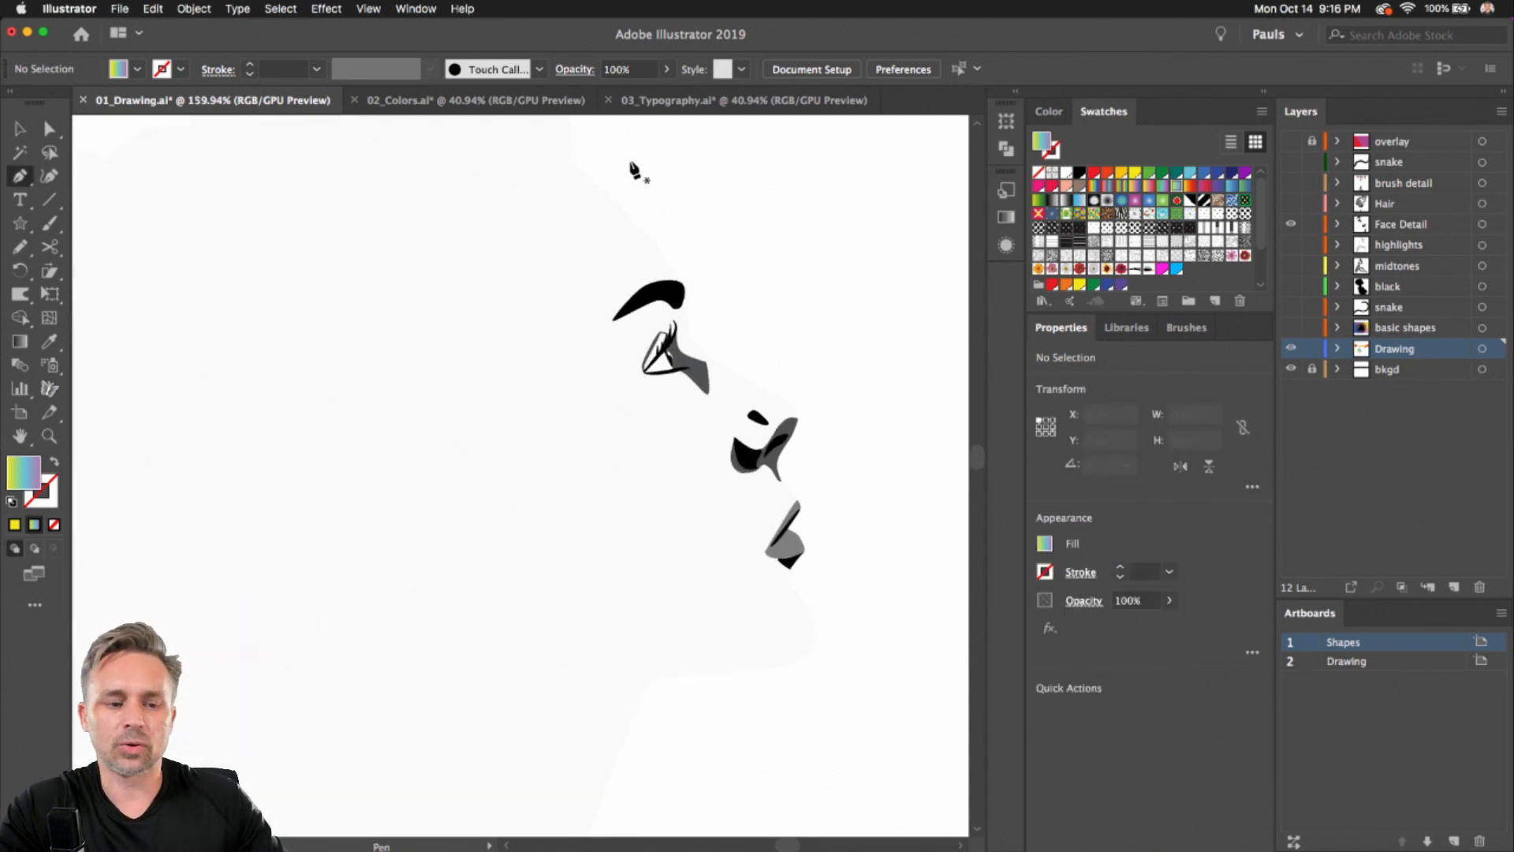
pyautogui.click(12, 502)
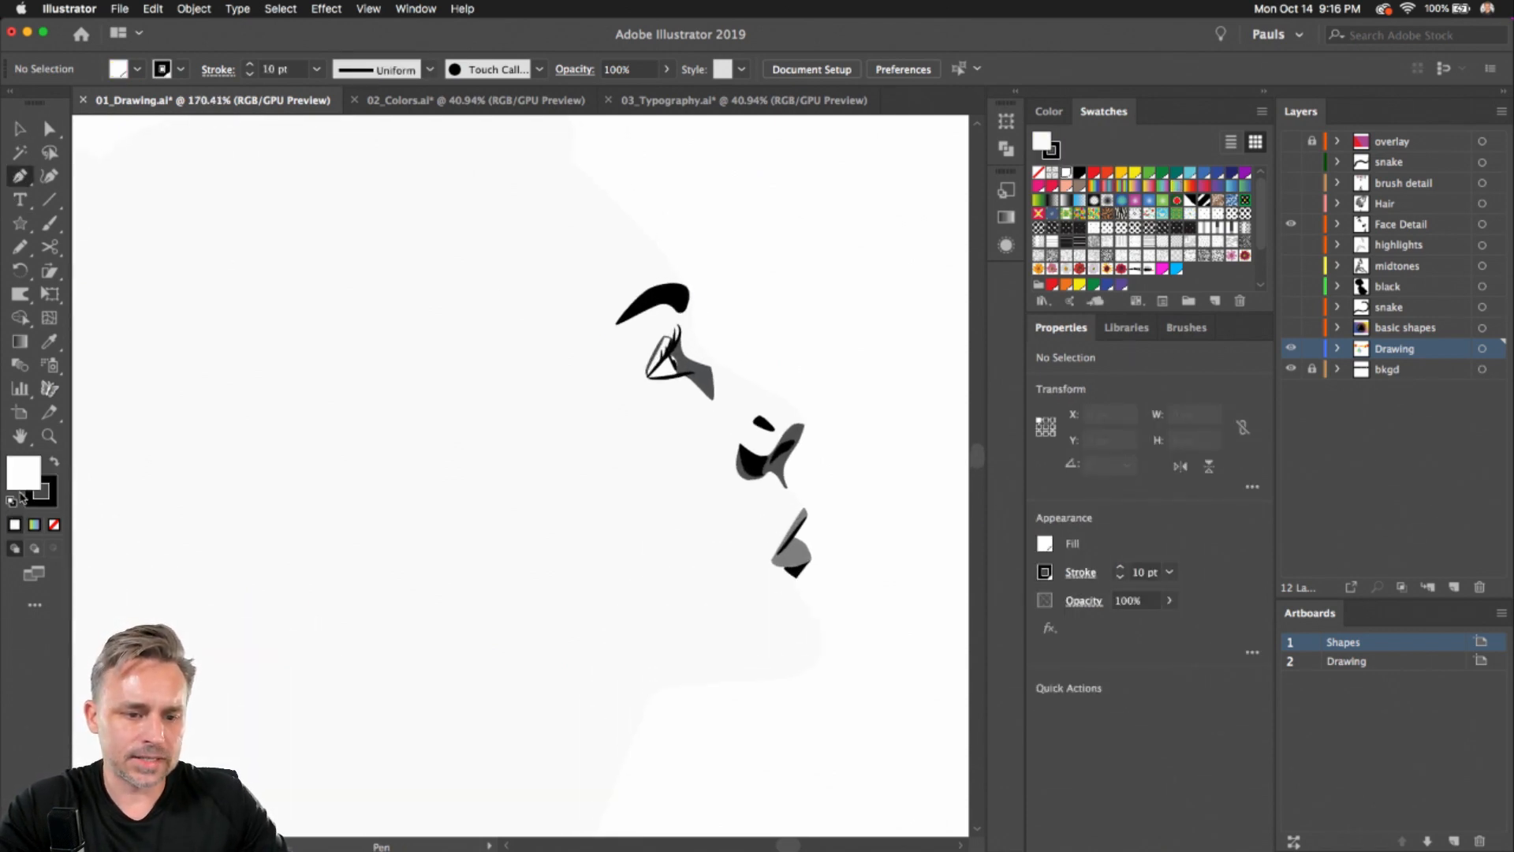
pyautogui.click(53, 525)
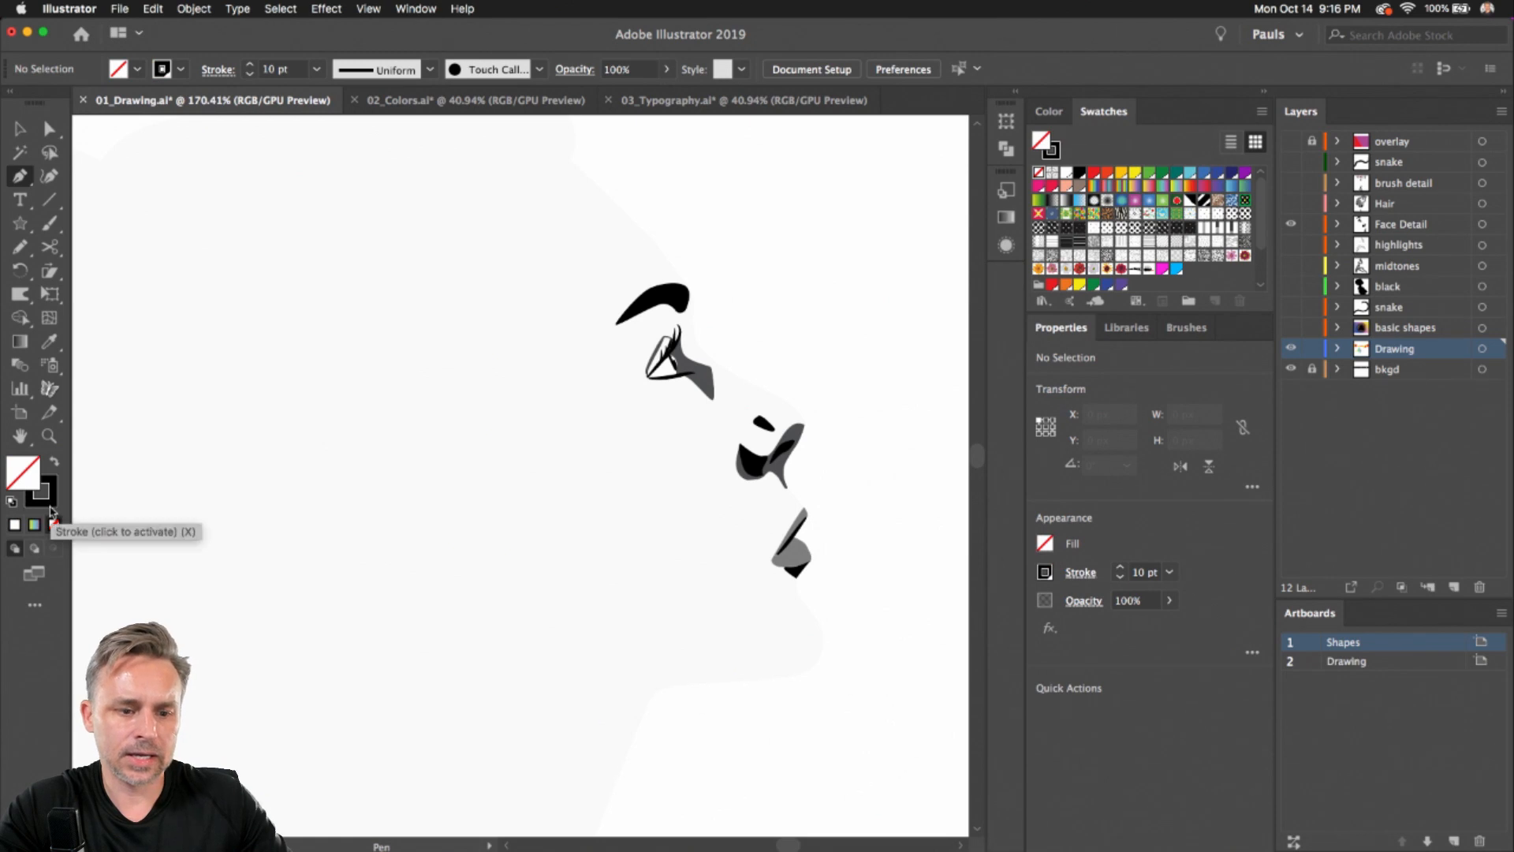
pyautogui.click(50, 503)
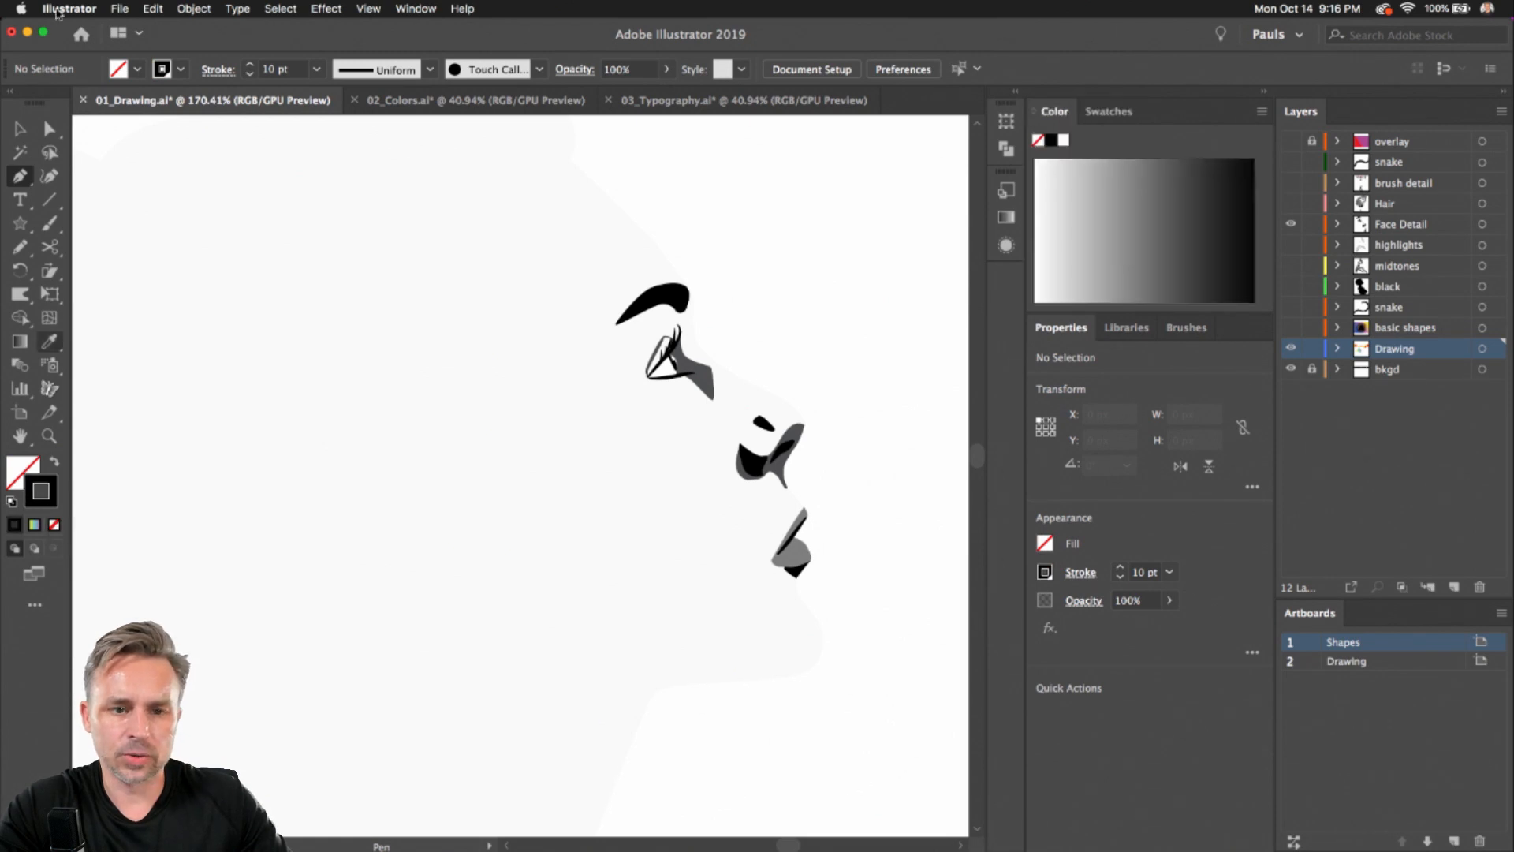
pyautogui.click(290, 68)
pyautogui.write('1')
pyautogui.press('Return')
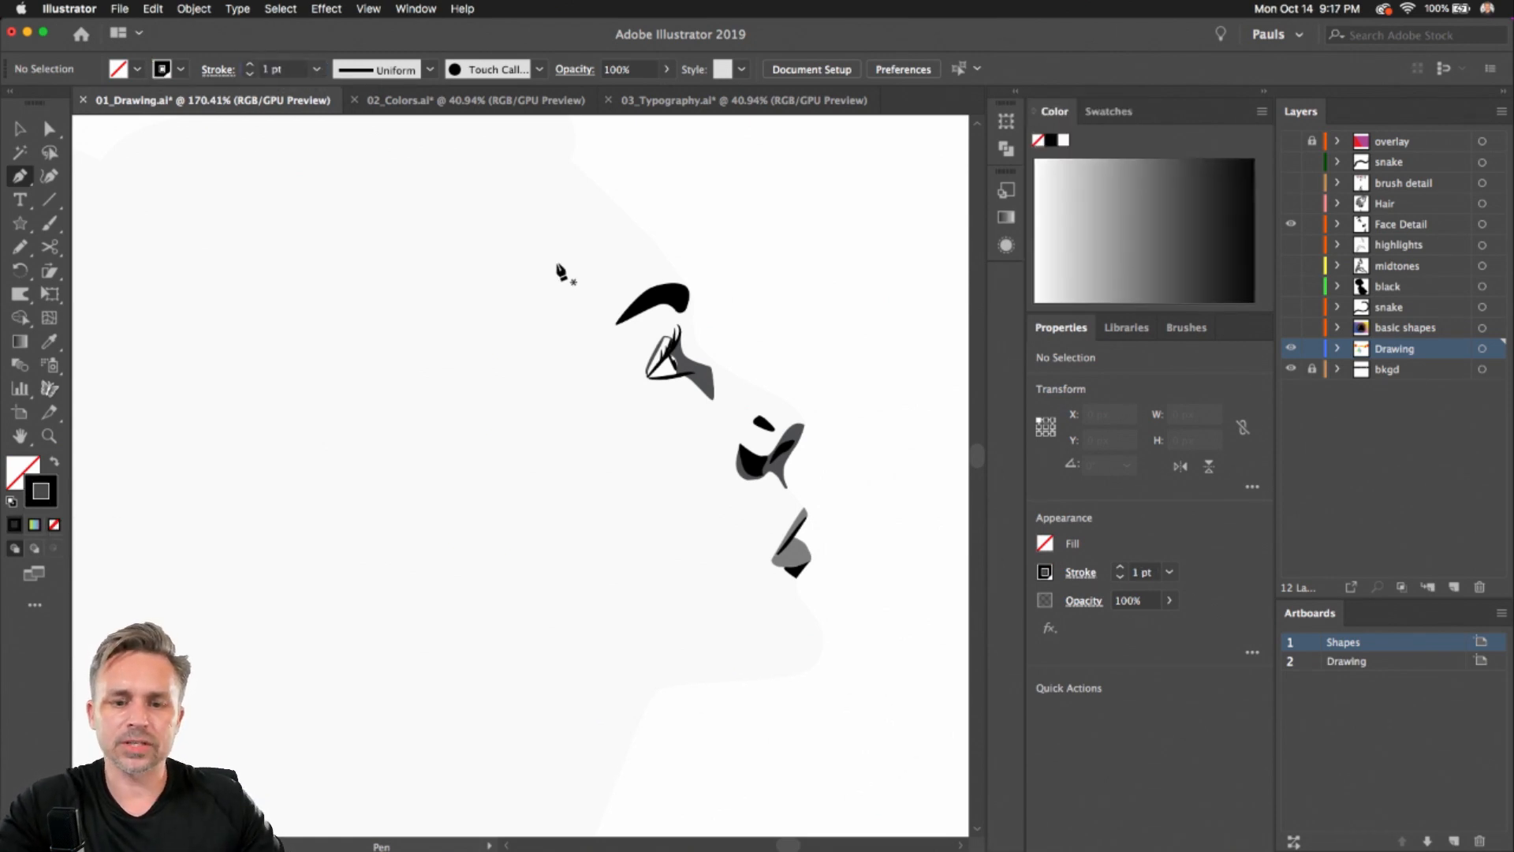
pyautogui.scroll(5, 558, 264)
pyautogui.press('n')
pyautogui.moveTo(640, 395); pyautogui.dragTo(496, 414)
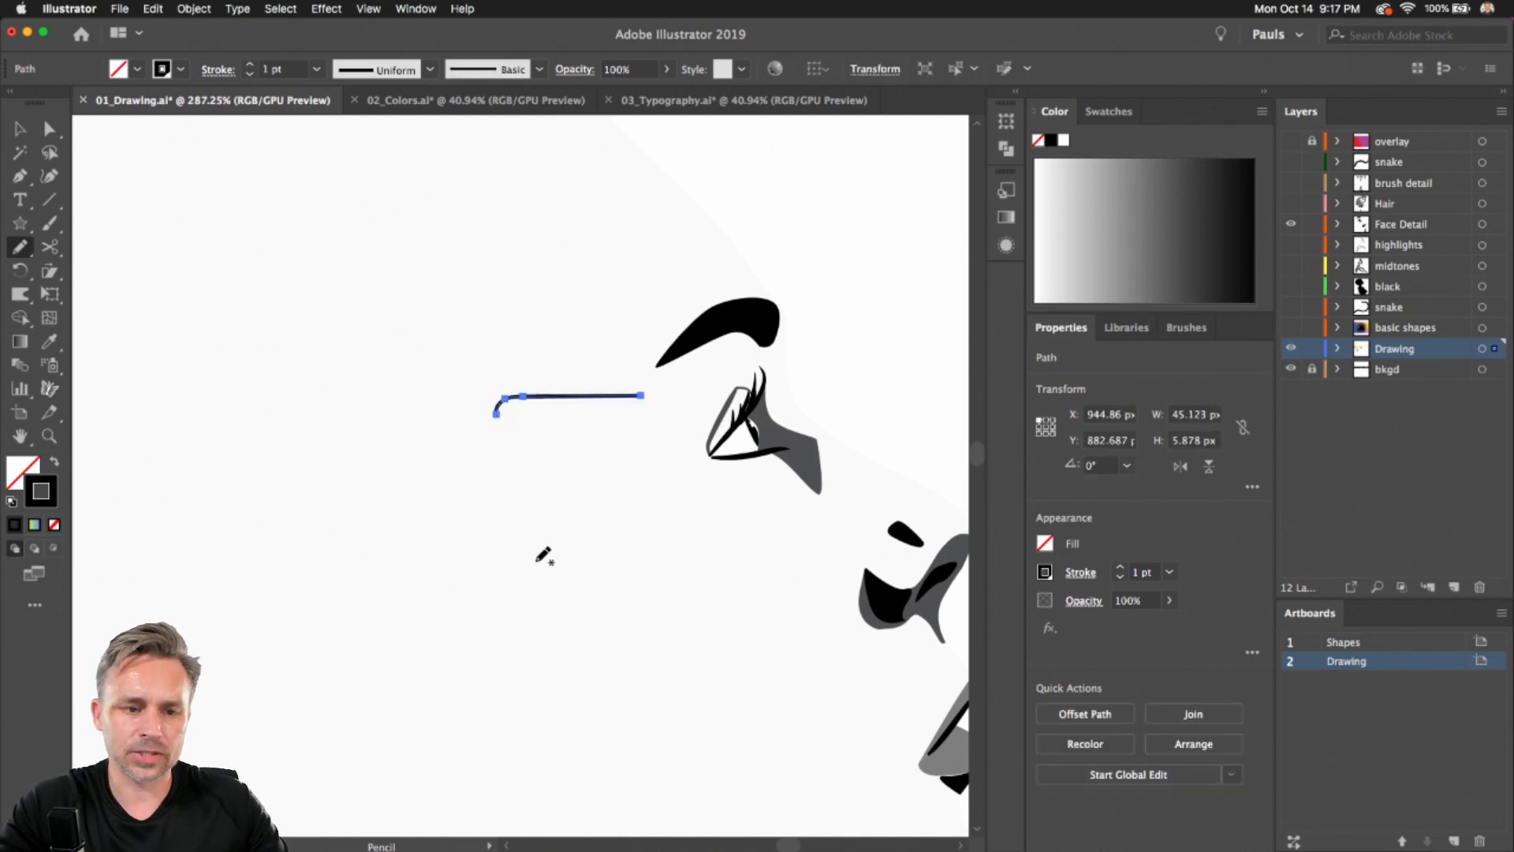
pyautogui.press('Delete')
pyautogui.click(21, 178)
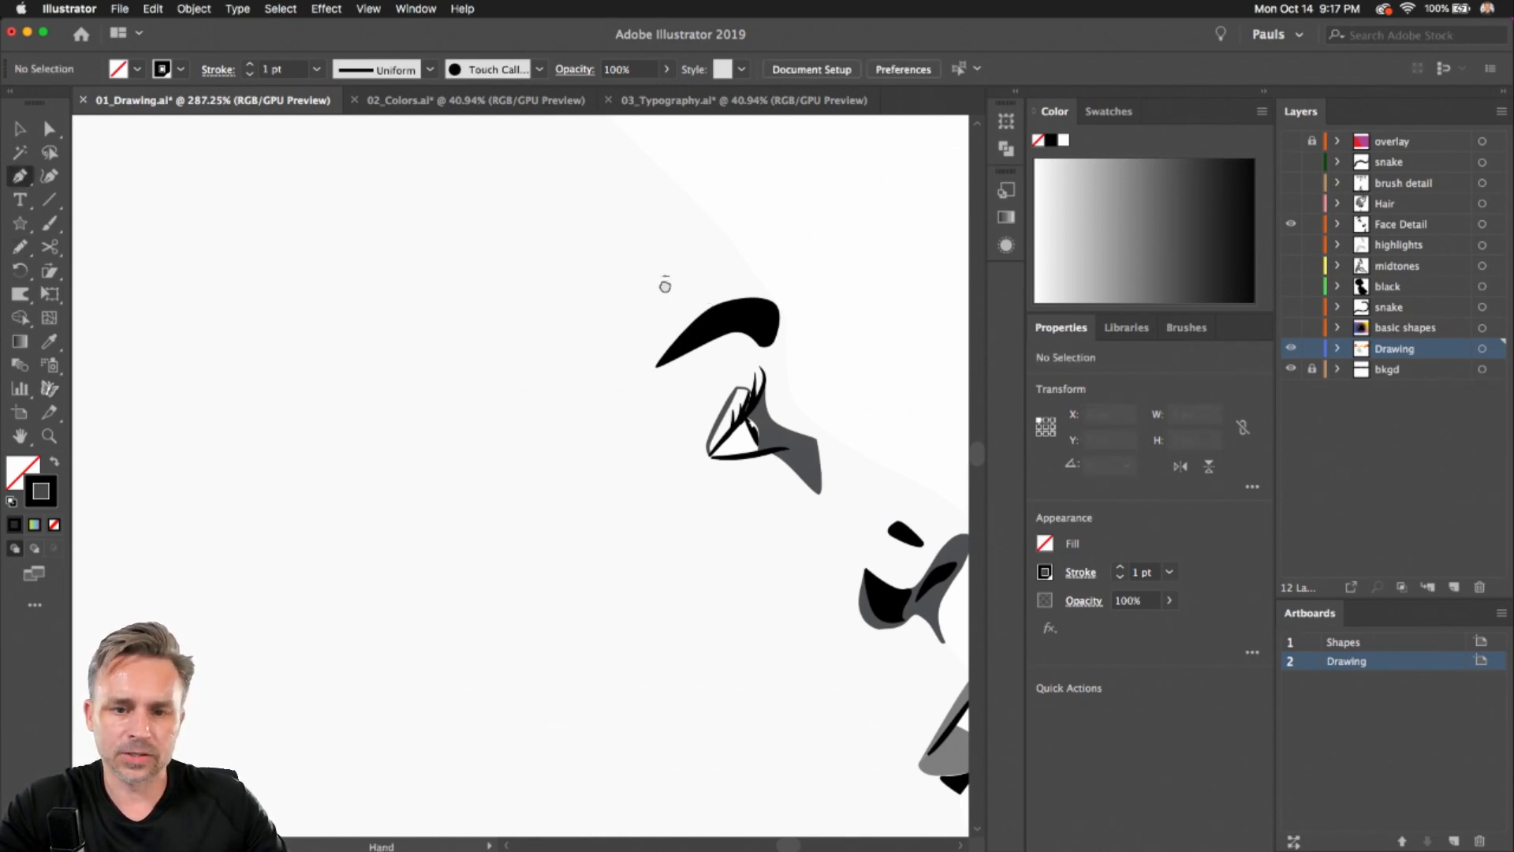
# Start a Pen path above the forehead and curve it down over the brow to the nose bridge
pyautogui.moveTo(665, 286); pyautogui.dragTo(469, 385)
pyautogui.click(373, 191)
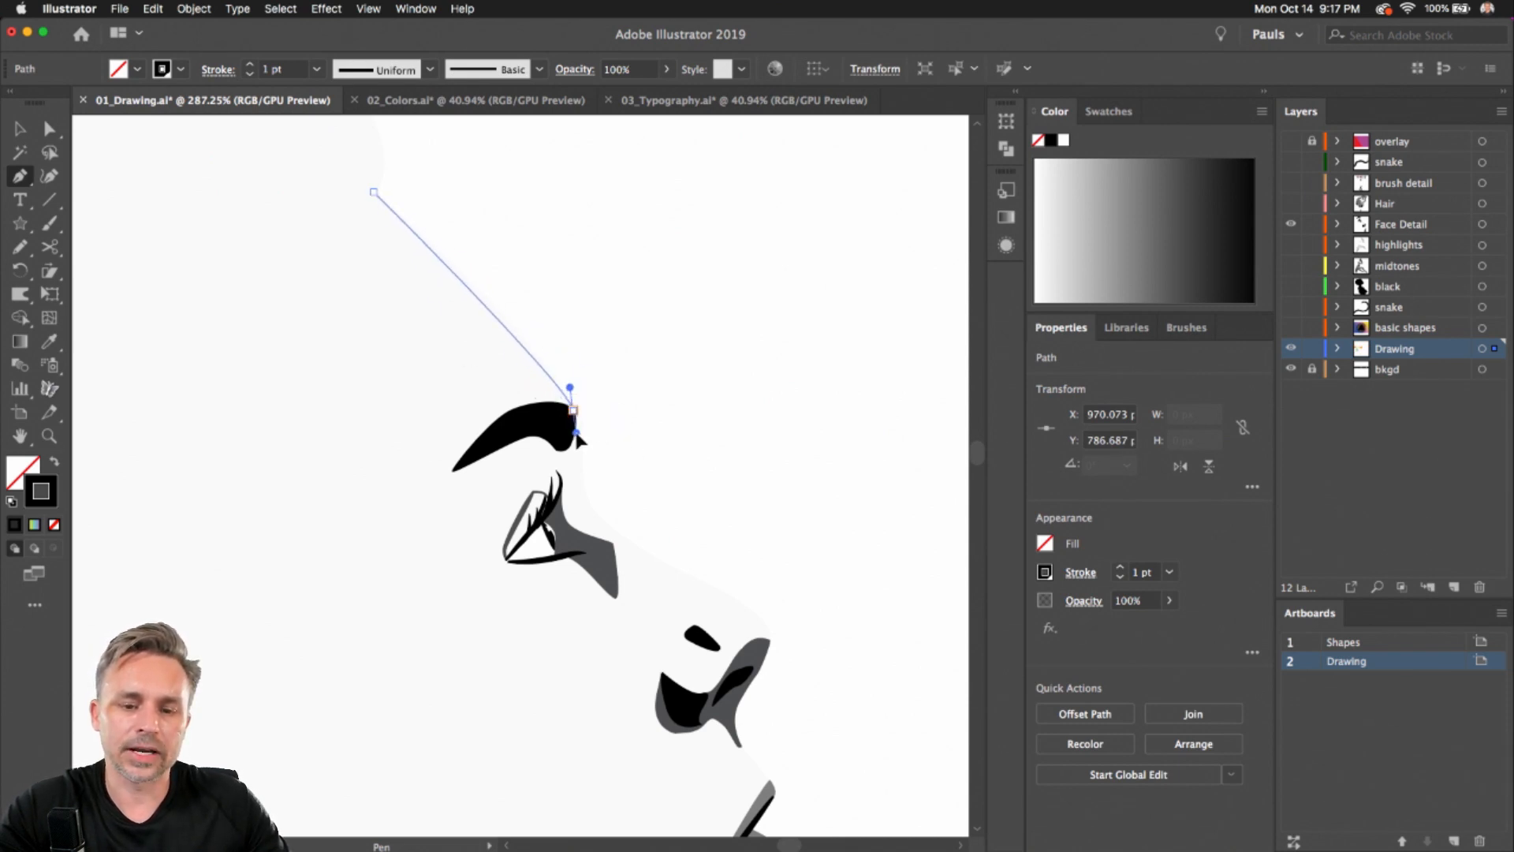
pyautogui.moveTo(574, 410); pyautogui.dragTo(585, 492)
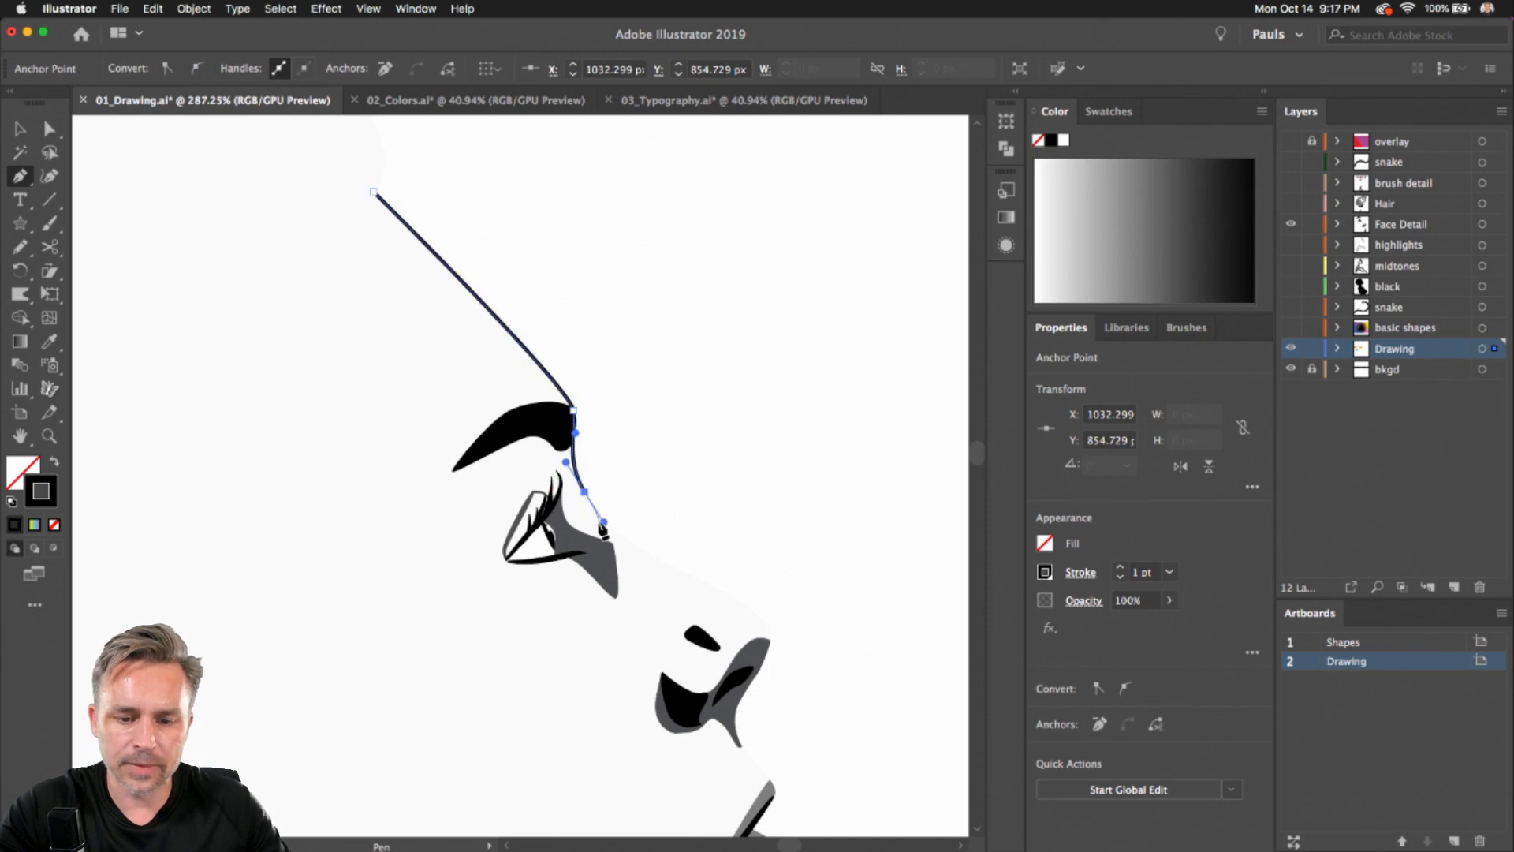
pyautogui.moveTo(742, 600); pyautogui.dragTo(760, 664)
# Continue the path with curved points around the nose tip, lips and chin to the jawline
pyautogui.press('space')
pyautogui.moveTo(755, 544); pyautogui.dragTo(693, 163)
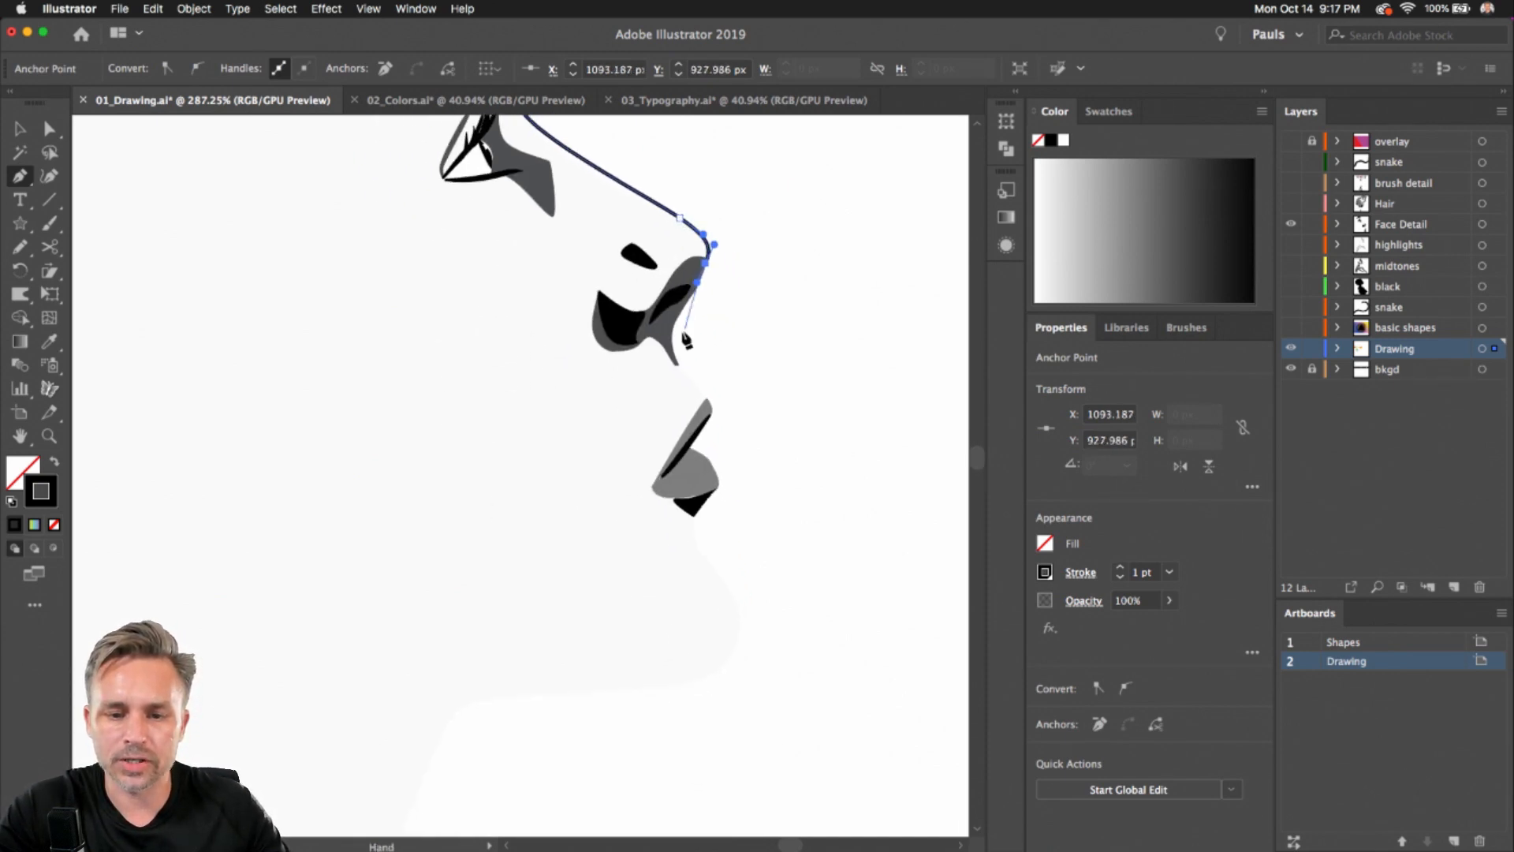
pyautogui.moveTo(665, 339); pyautogui.dragTo(706, 420)
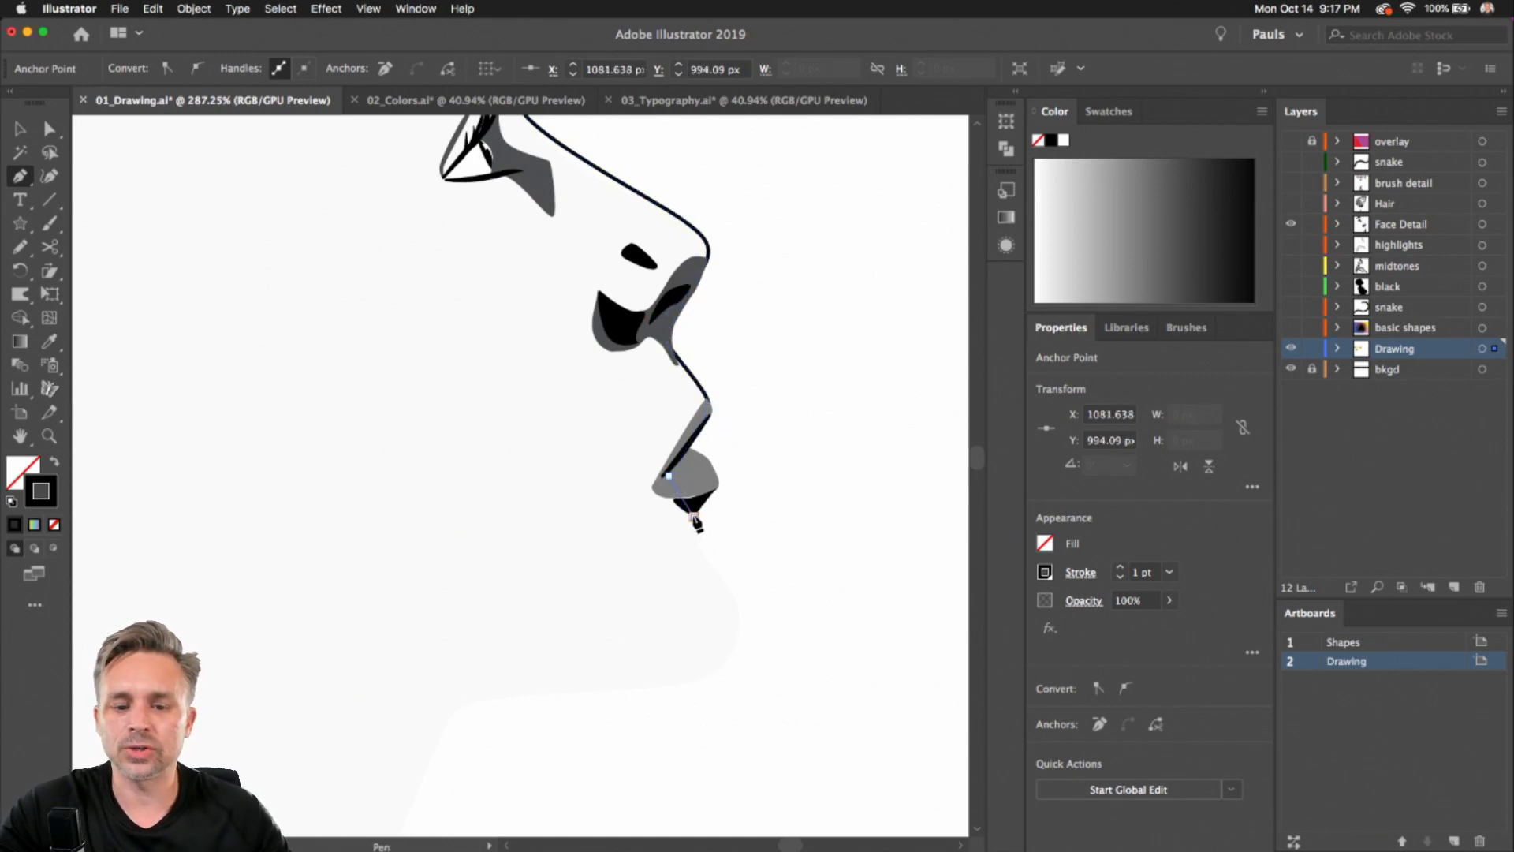
pyautogui.moveTo(692, 516); pyautogui.dragTo(725, 582)
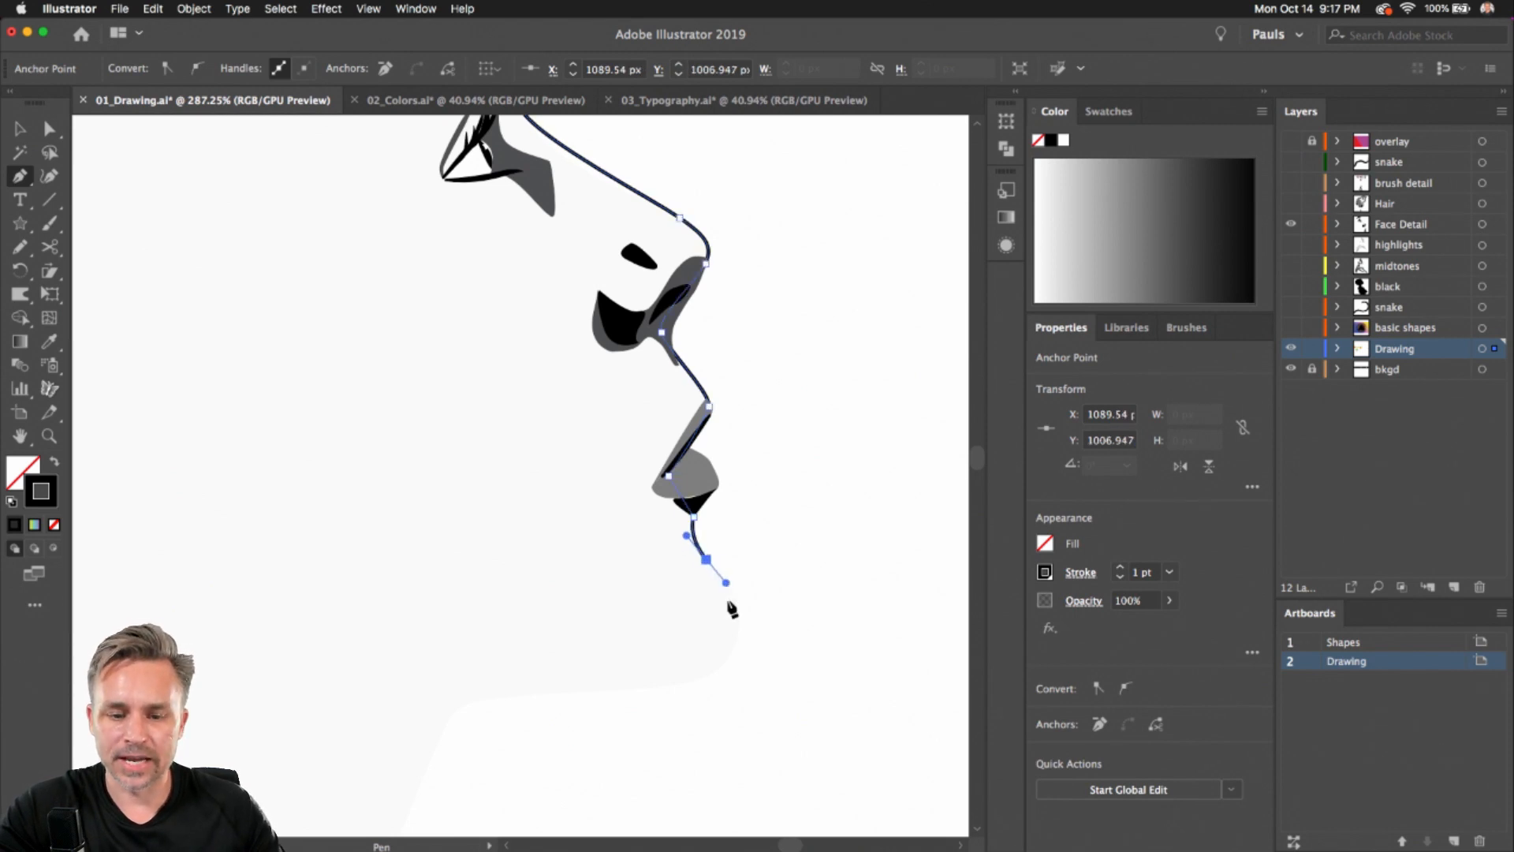
pyautogui.moveTo(771, 640); pyautogui.dragTo(747, 699)
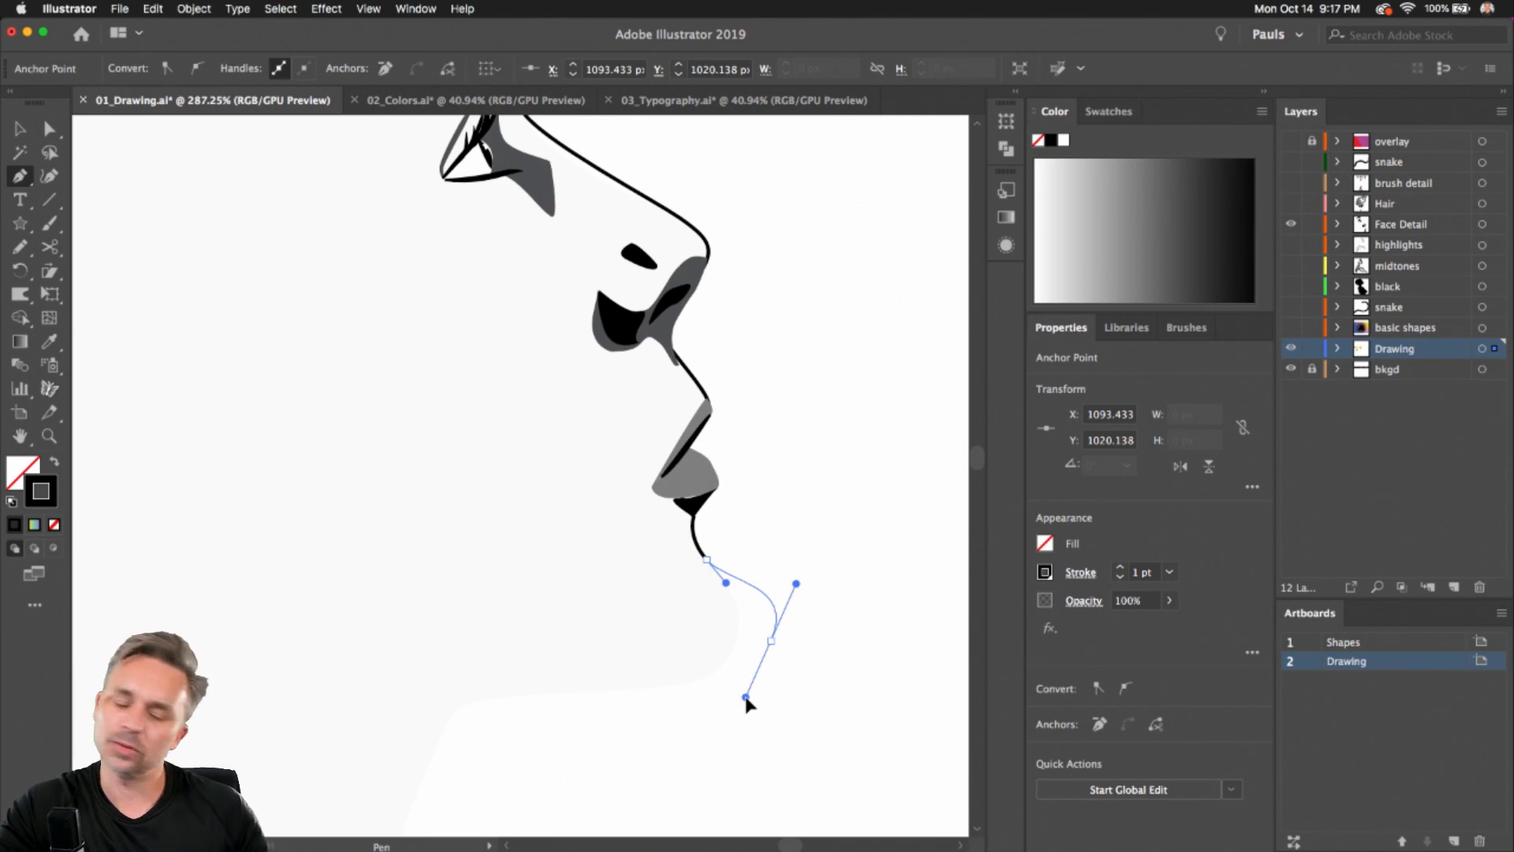
pyautogui.moveTo(746, 698); pyautogui.dragTo(713, 699)
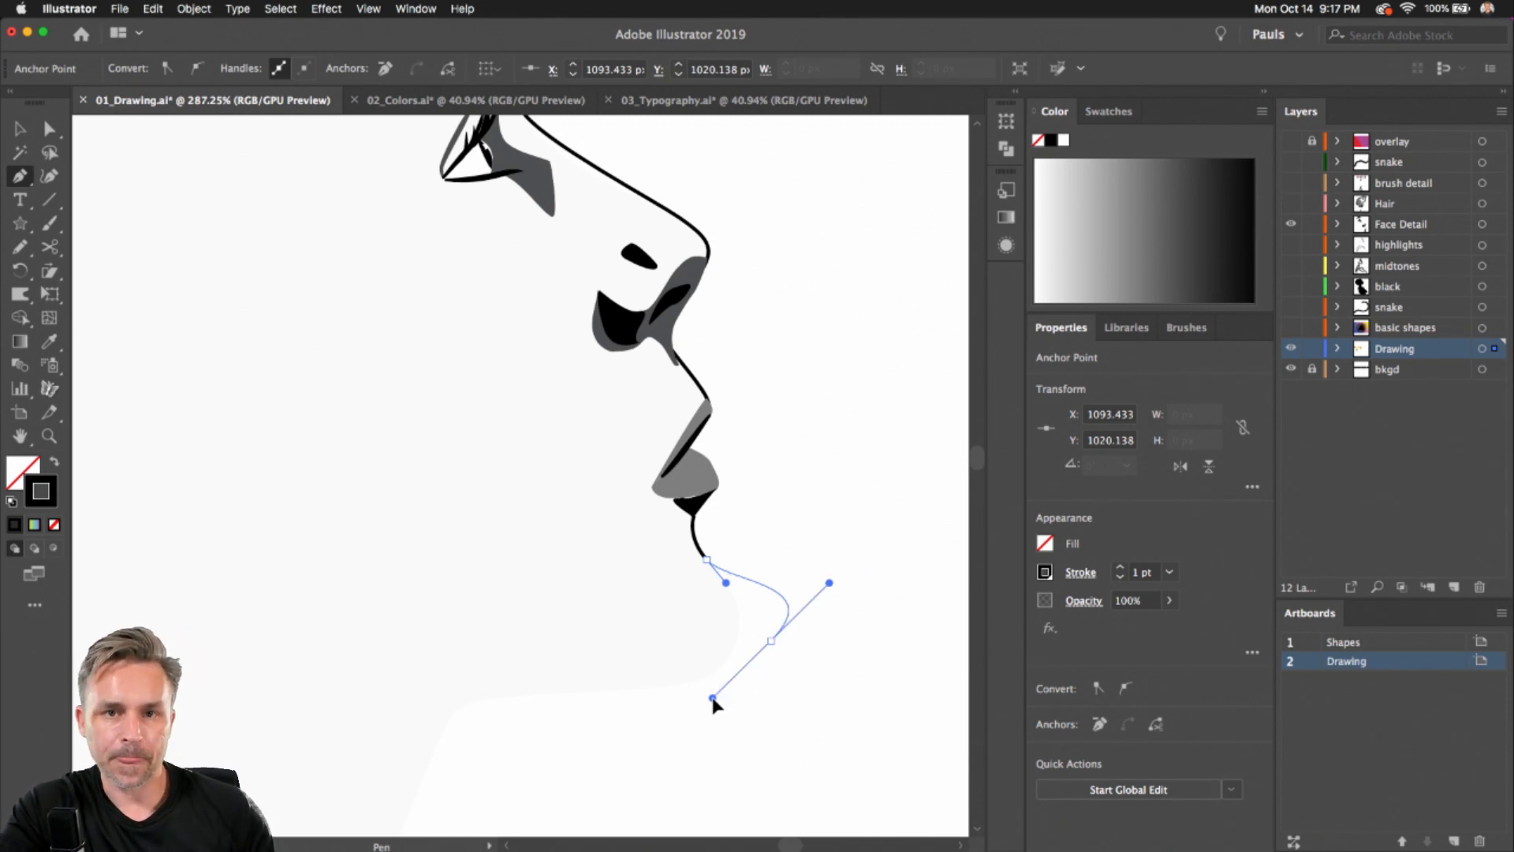
pyautogui.moveTo(713, 699)
pyautogui.mouseDown()
pyautogui.moveTo(618, 713)
pyautogui.moveTo(649, 684)
pyautogui.moveTo(667, 714)
pyautogui.moveTo(700, 696)
pyautogui.mouseUp()
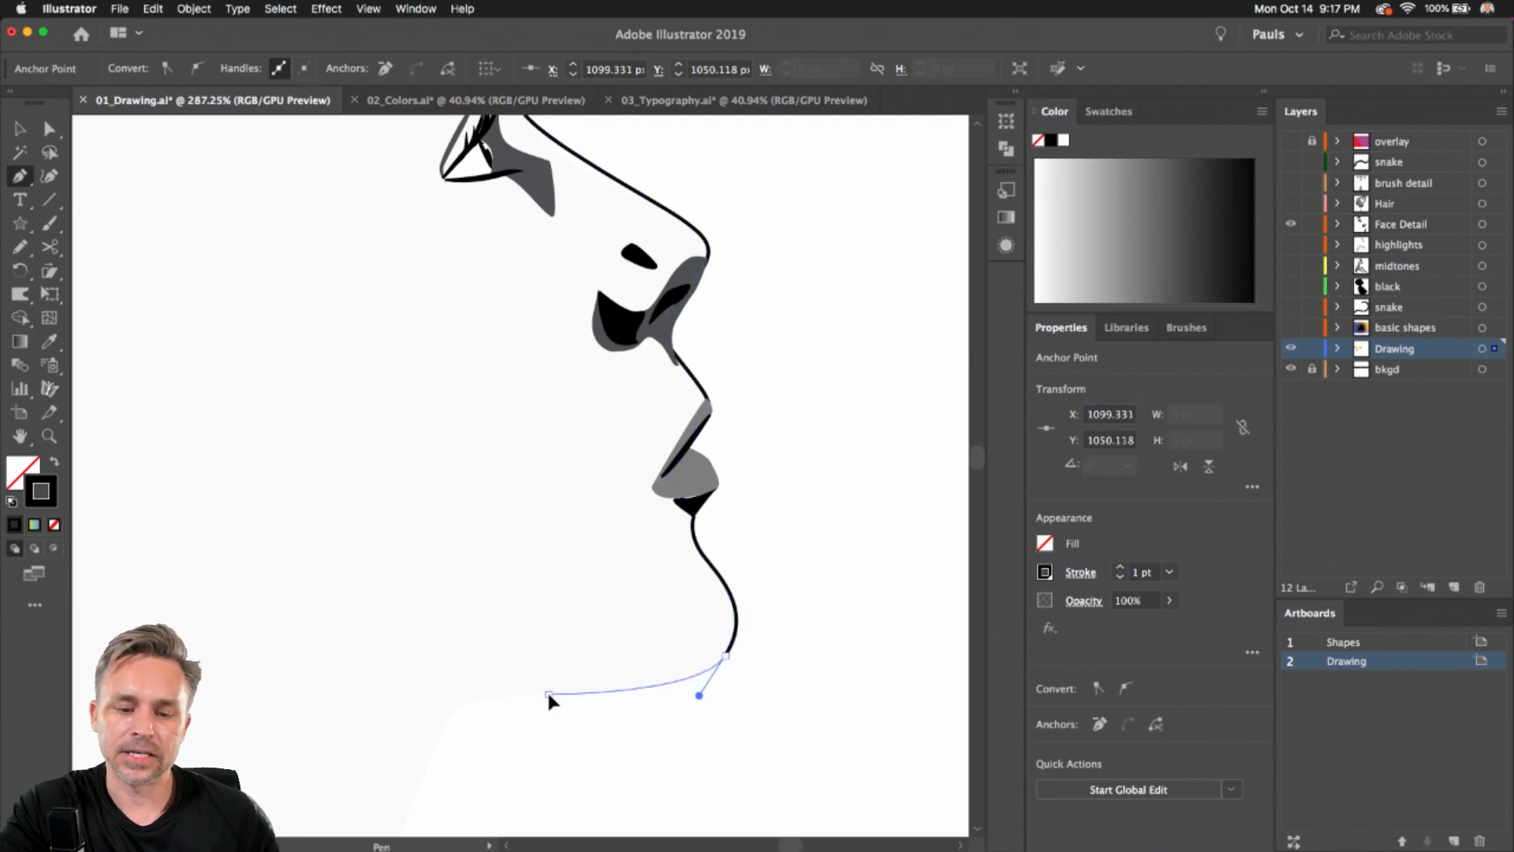
pyautogui.click(524, 699)
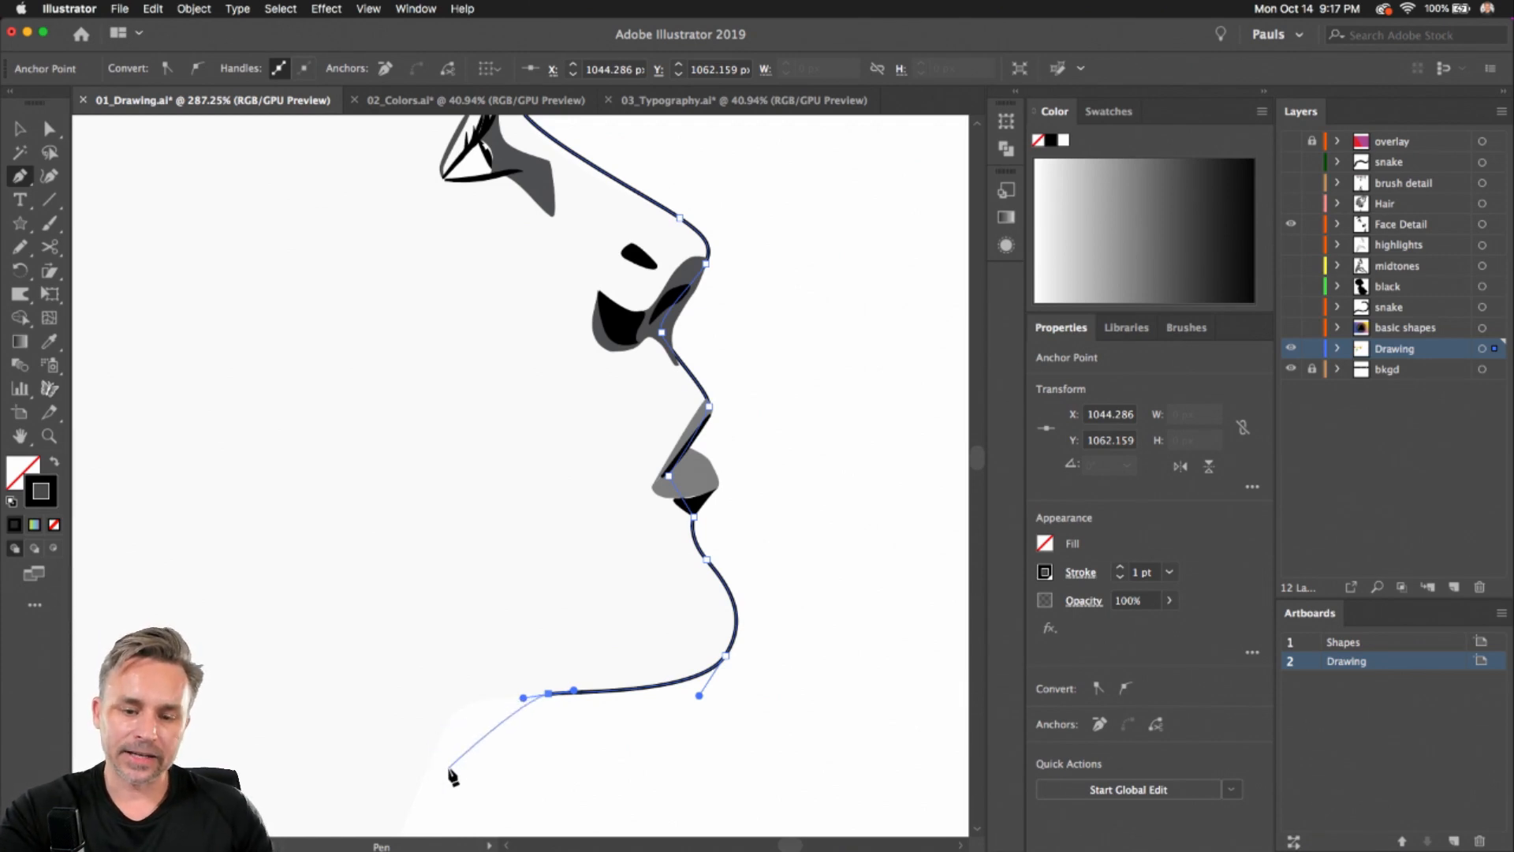
# Adjust the anchor points and handles around the lips and chin with Direct Selection
pyautogui.press('super')
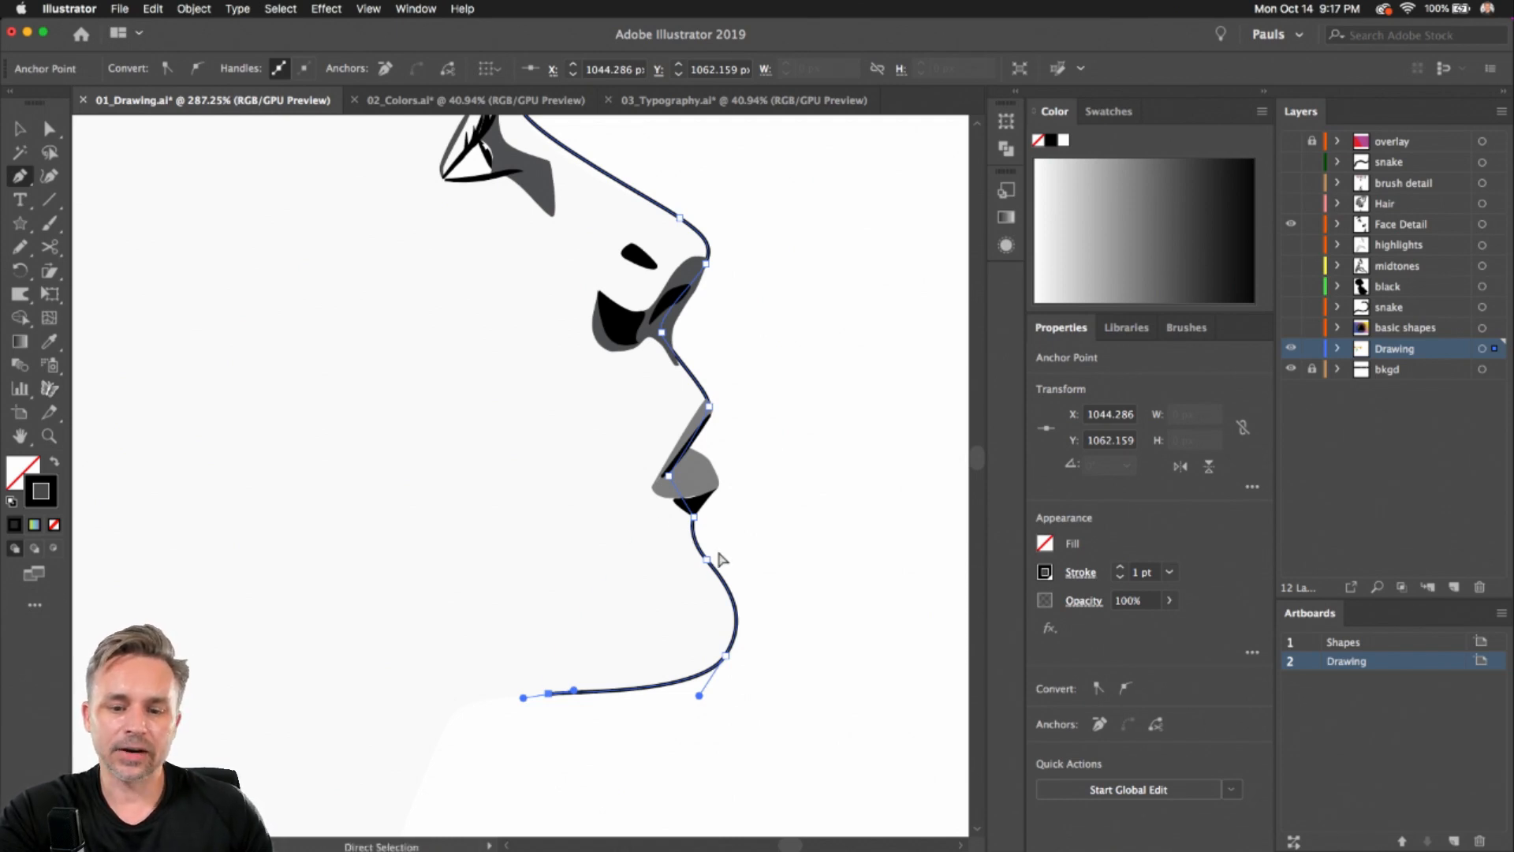
pyautogui.moveTo(707, 561)
pyautogui.mouseDown()
pyautogui.moveTo(707, 582)
pyautogui.moveTo(701, 556)
pyautogui.mouseUp()
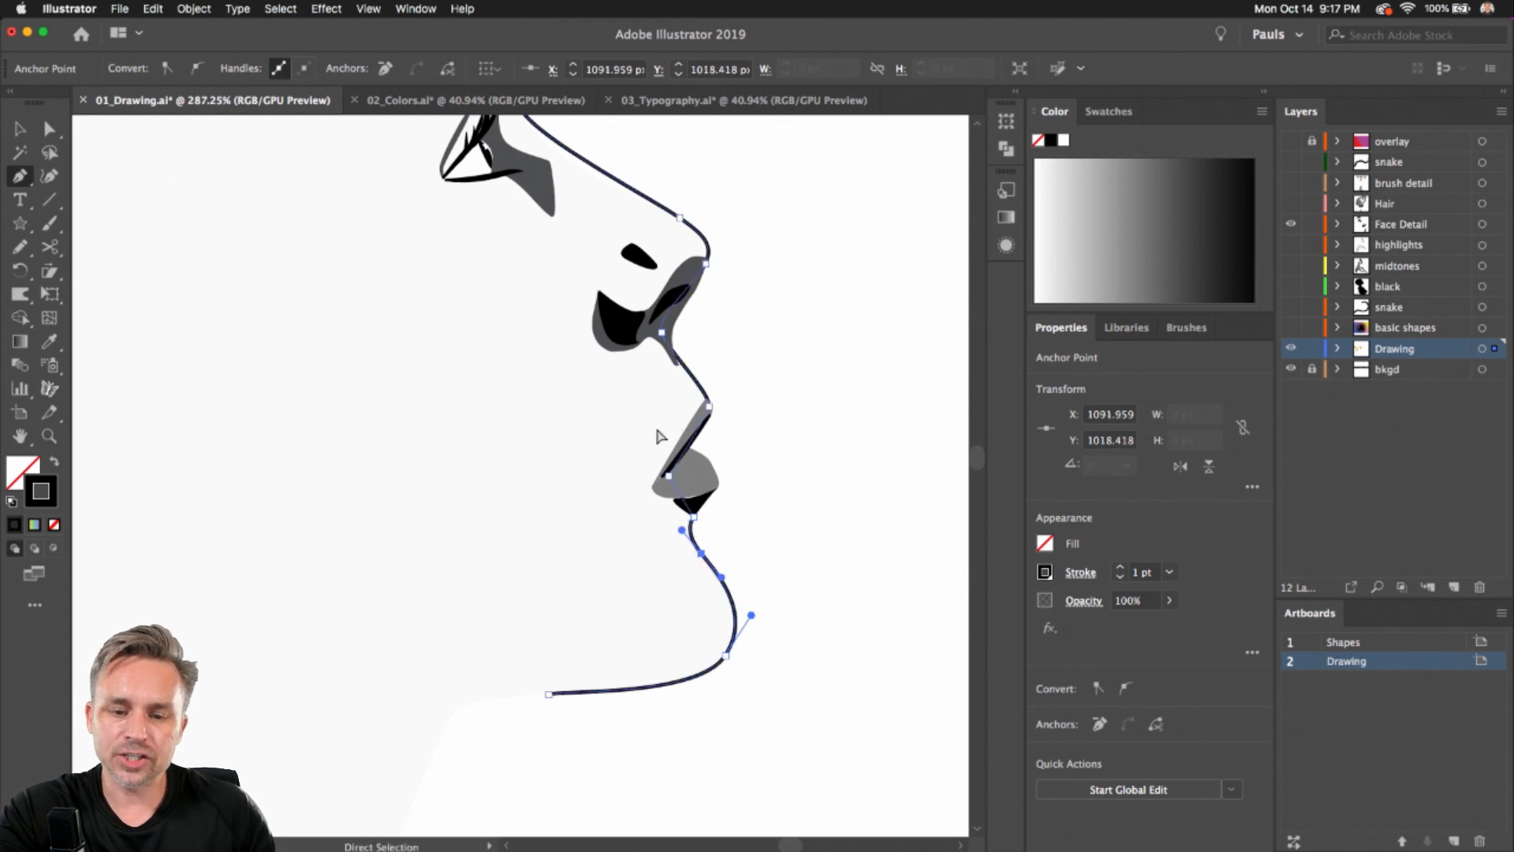
pyautogui.click(666, 478)
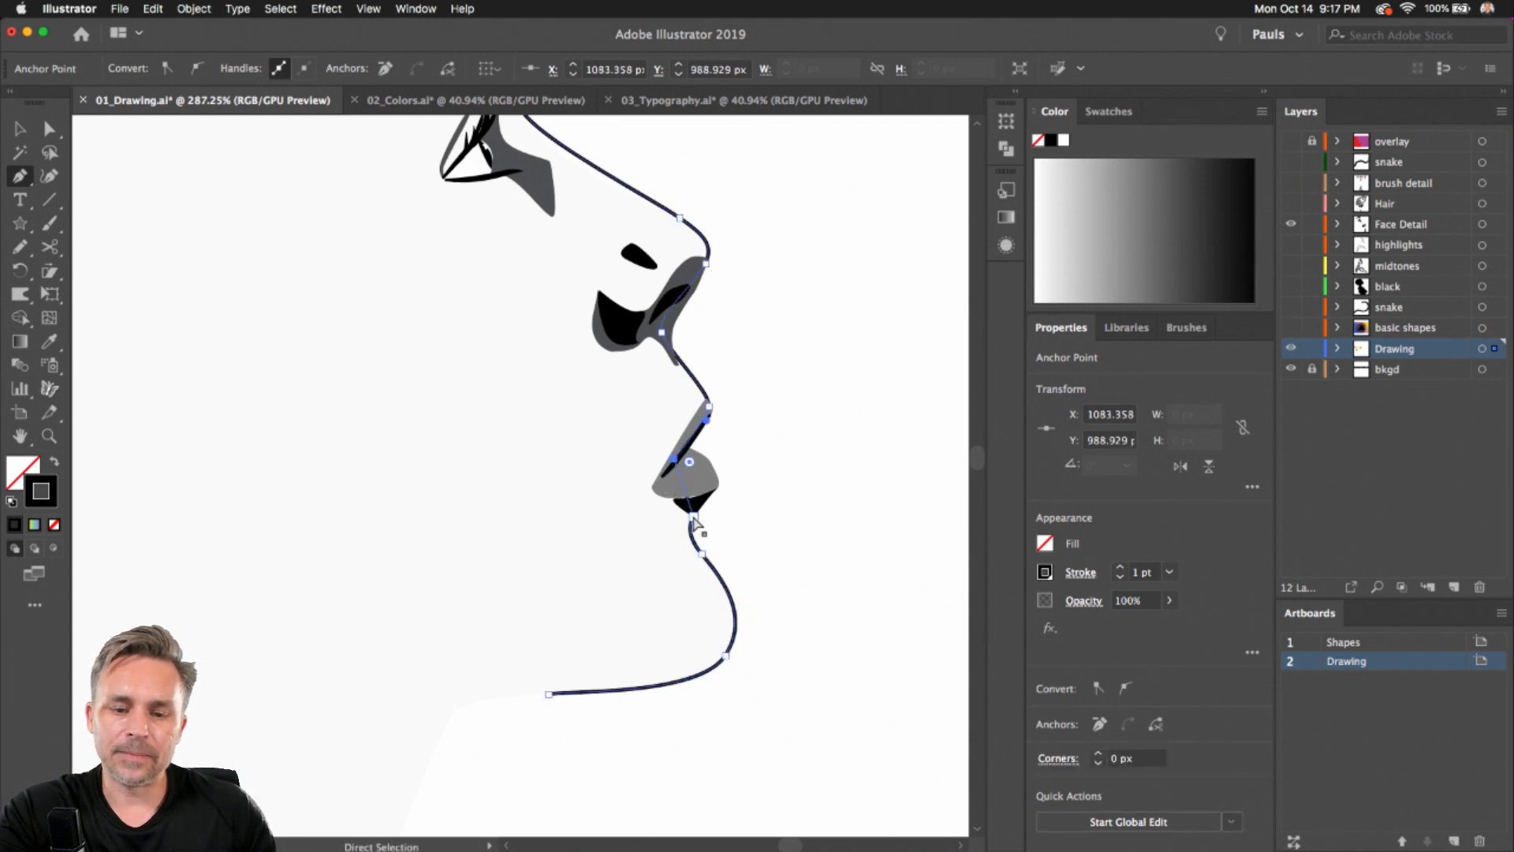
pyautogui.moveTo(694, 517); pyautogui.dragTo(696, 501)
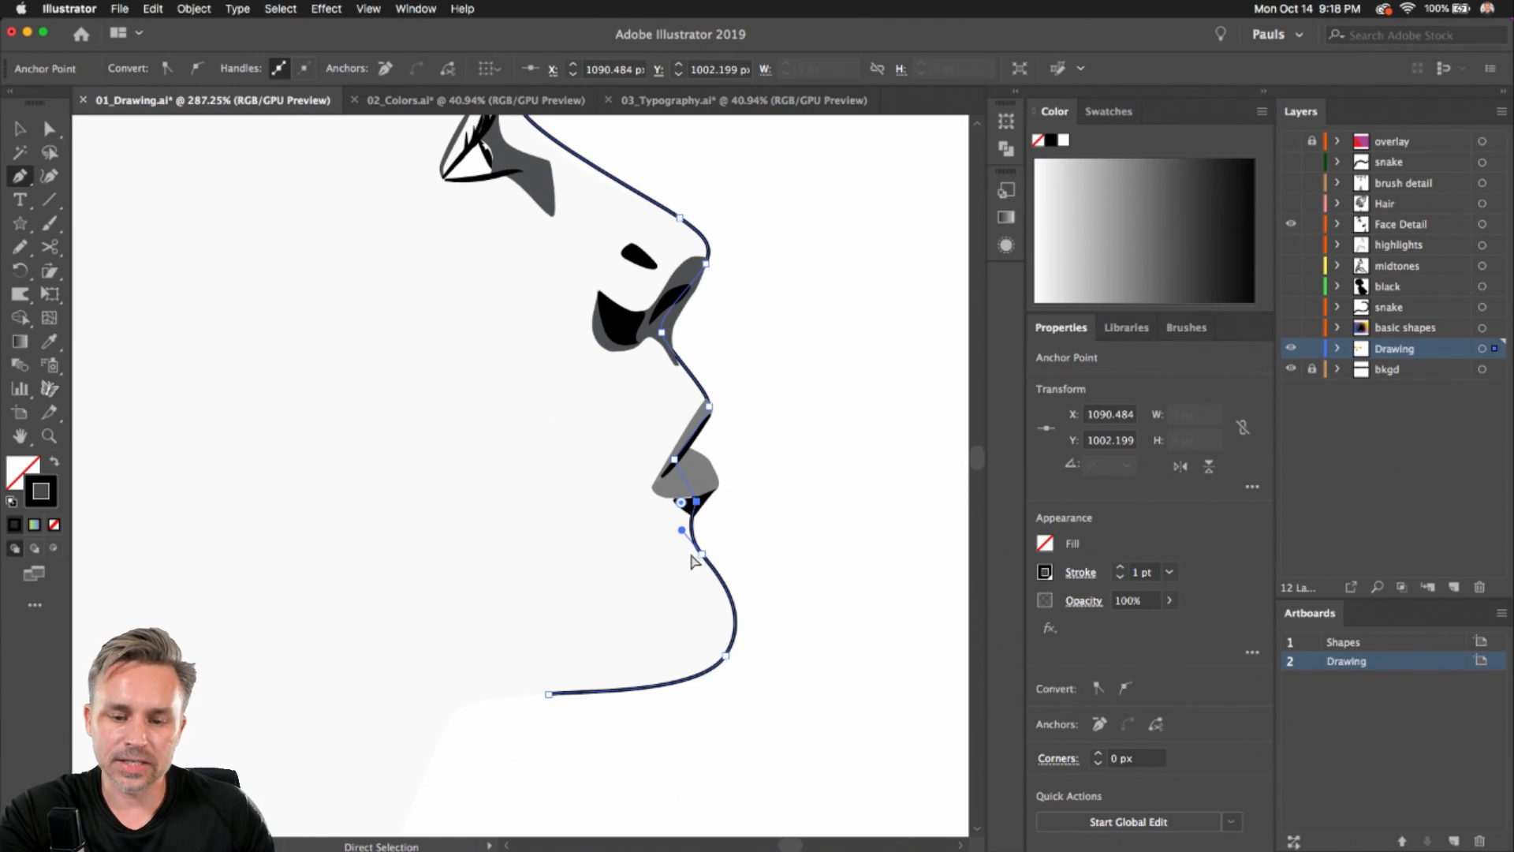
pyautogui.moveTo(702, 555); pyautogui.dragTo(721, 579)
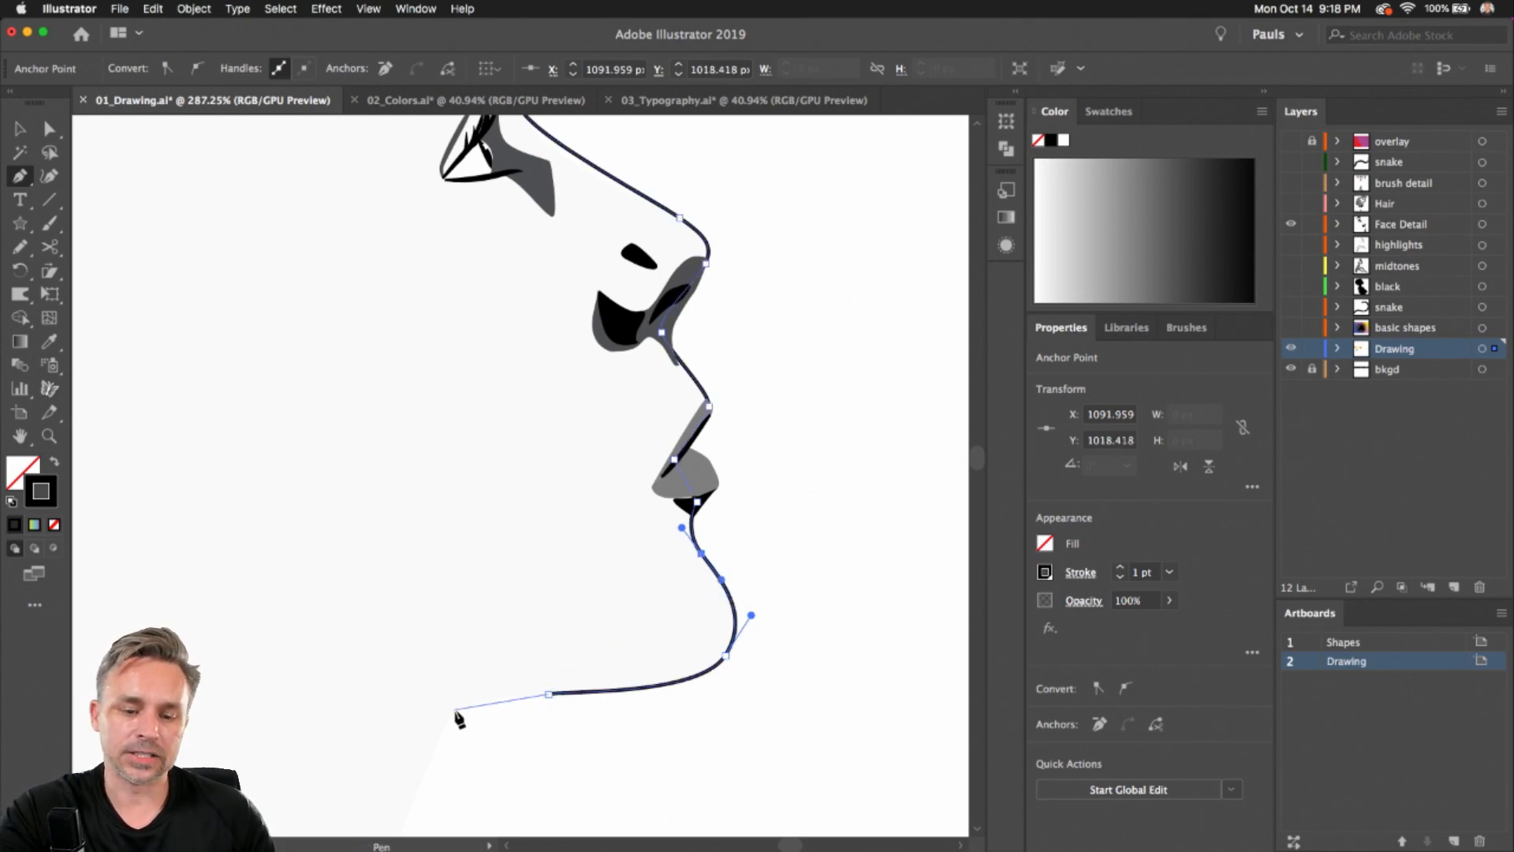
# Extend the path with a curve down the front of the neck and a corner at its bottom
pyautogui.moveTo(455, 711); pyautogui.dragTo(510, 467)
pyautogui.press('space')
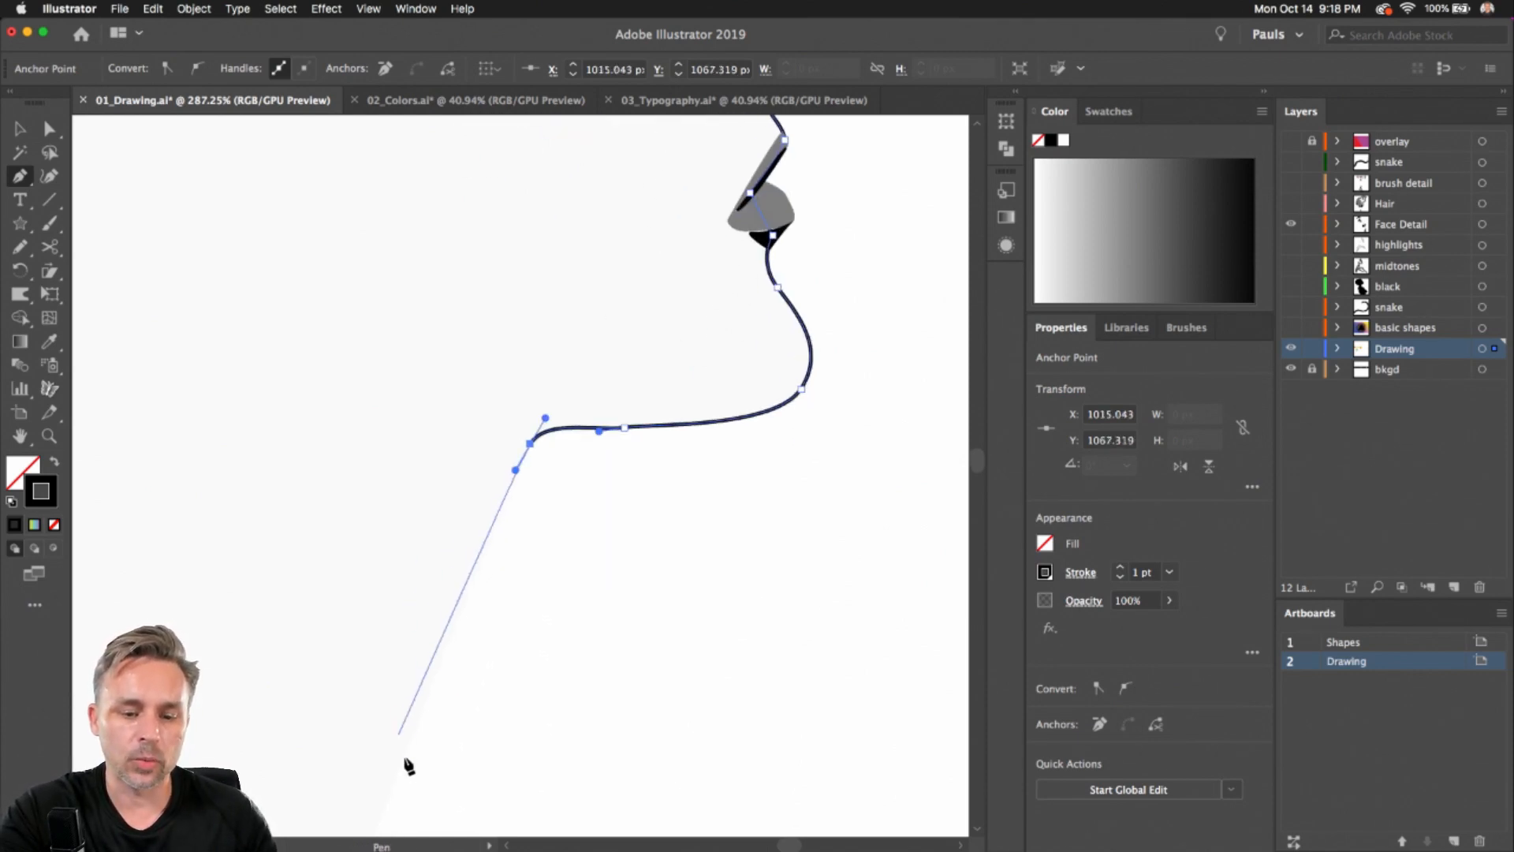
pyautogui.click(406, 759)
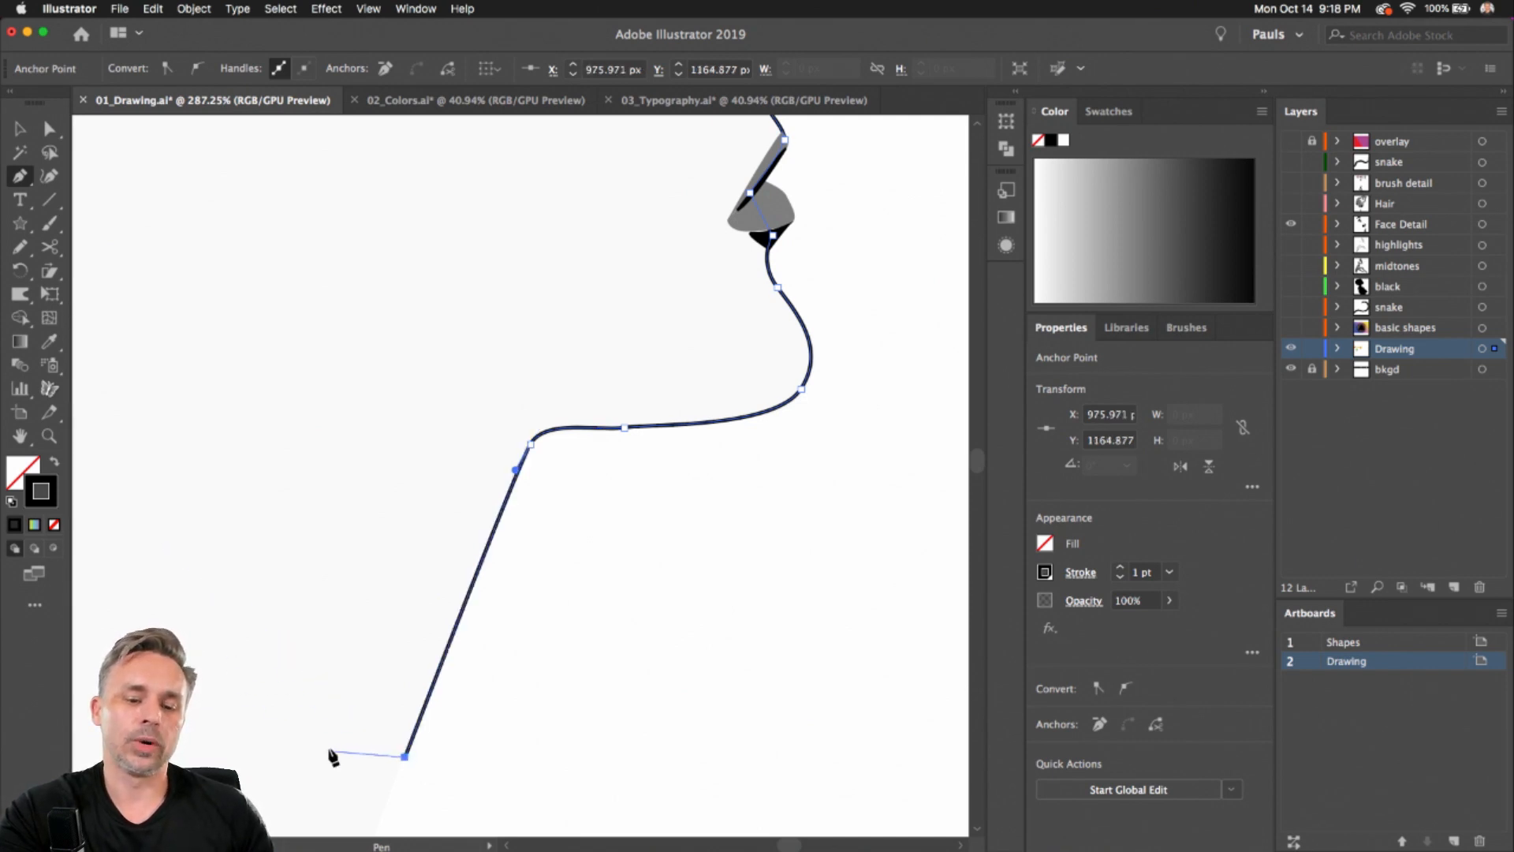
pyautogui.scroll(-2, 332, 753)
pyautogui.scroll(-10, 330, 750)
pyautogui.press('space')
pyautogui.moveTo(290, 636); pyautogui.dragTo(504, 566)
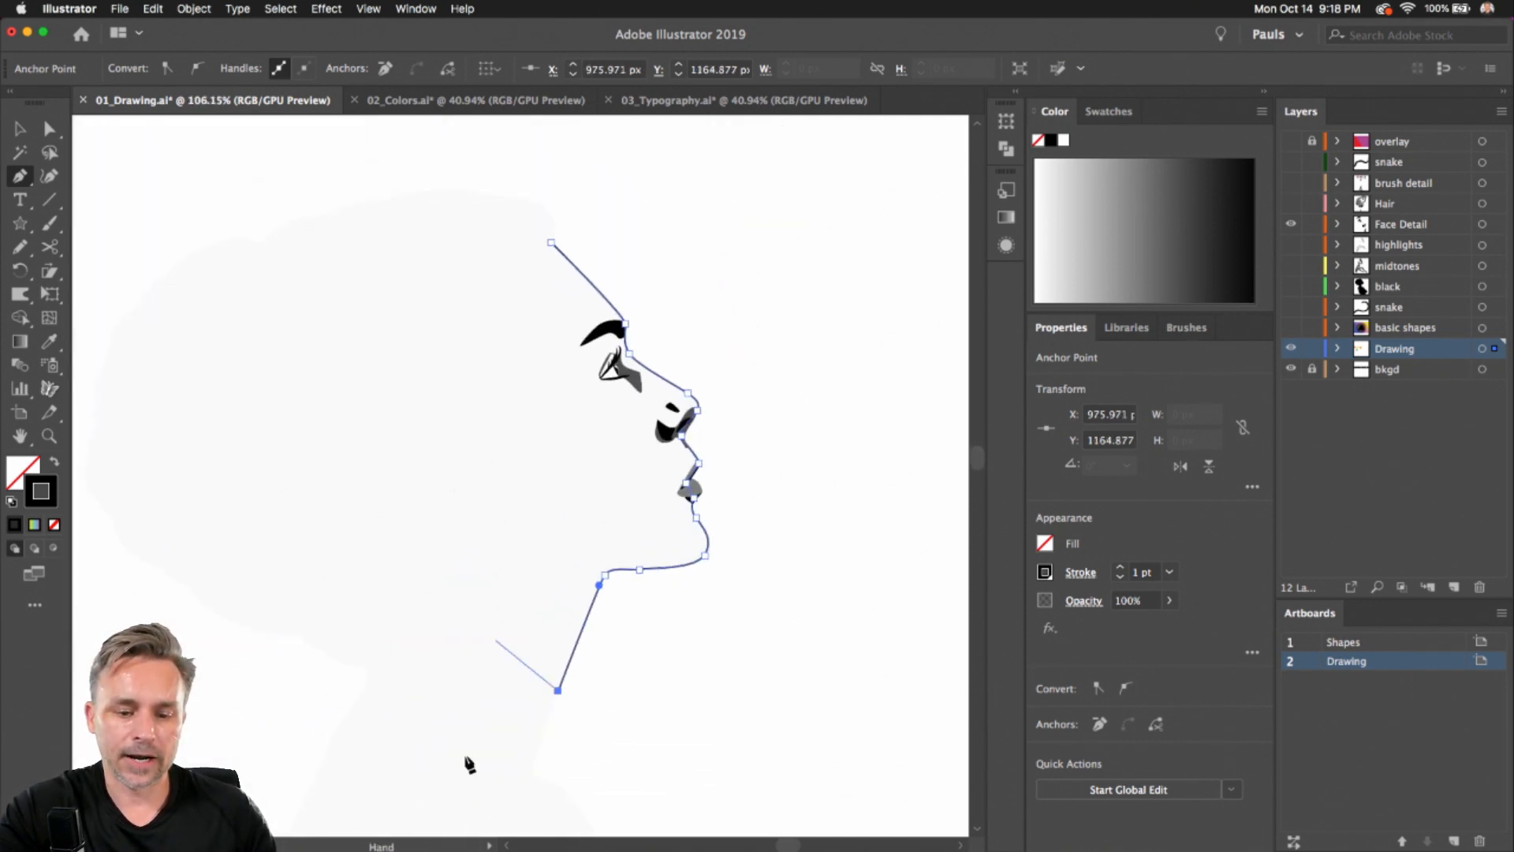
# Close the path around the back of the head and swap fill and stroke for a black silhouette
pyautogui.click(370, 723)
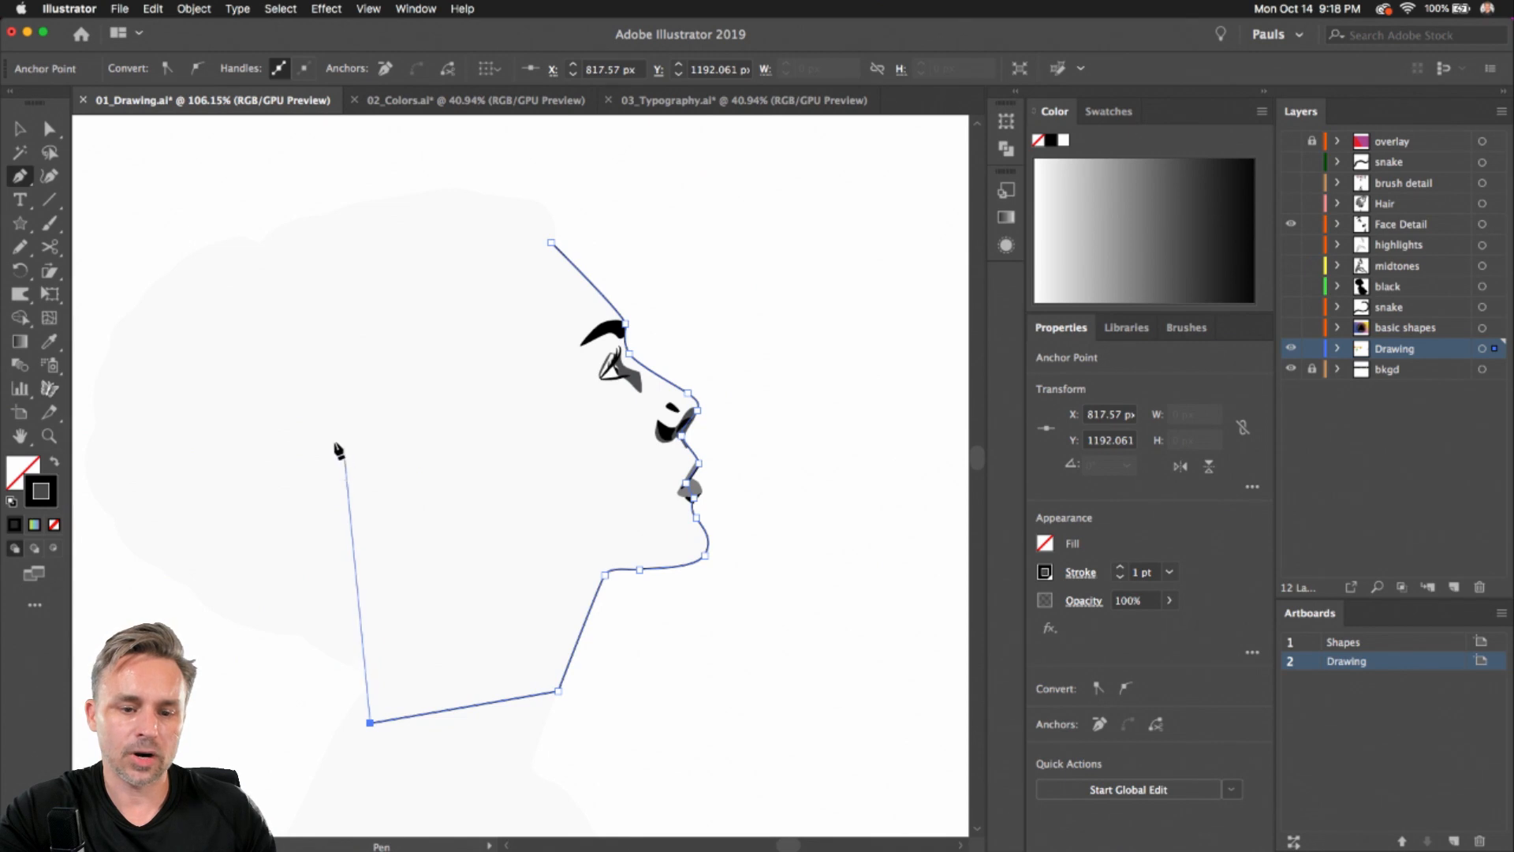
pyautogui.moveTo(334, 442); pyautogui.dragTo(345, 368)
pyautogui.moveTo(550, 242); pyautogui.dragTo(602, 248)
pyautogui.click(20, 127)
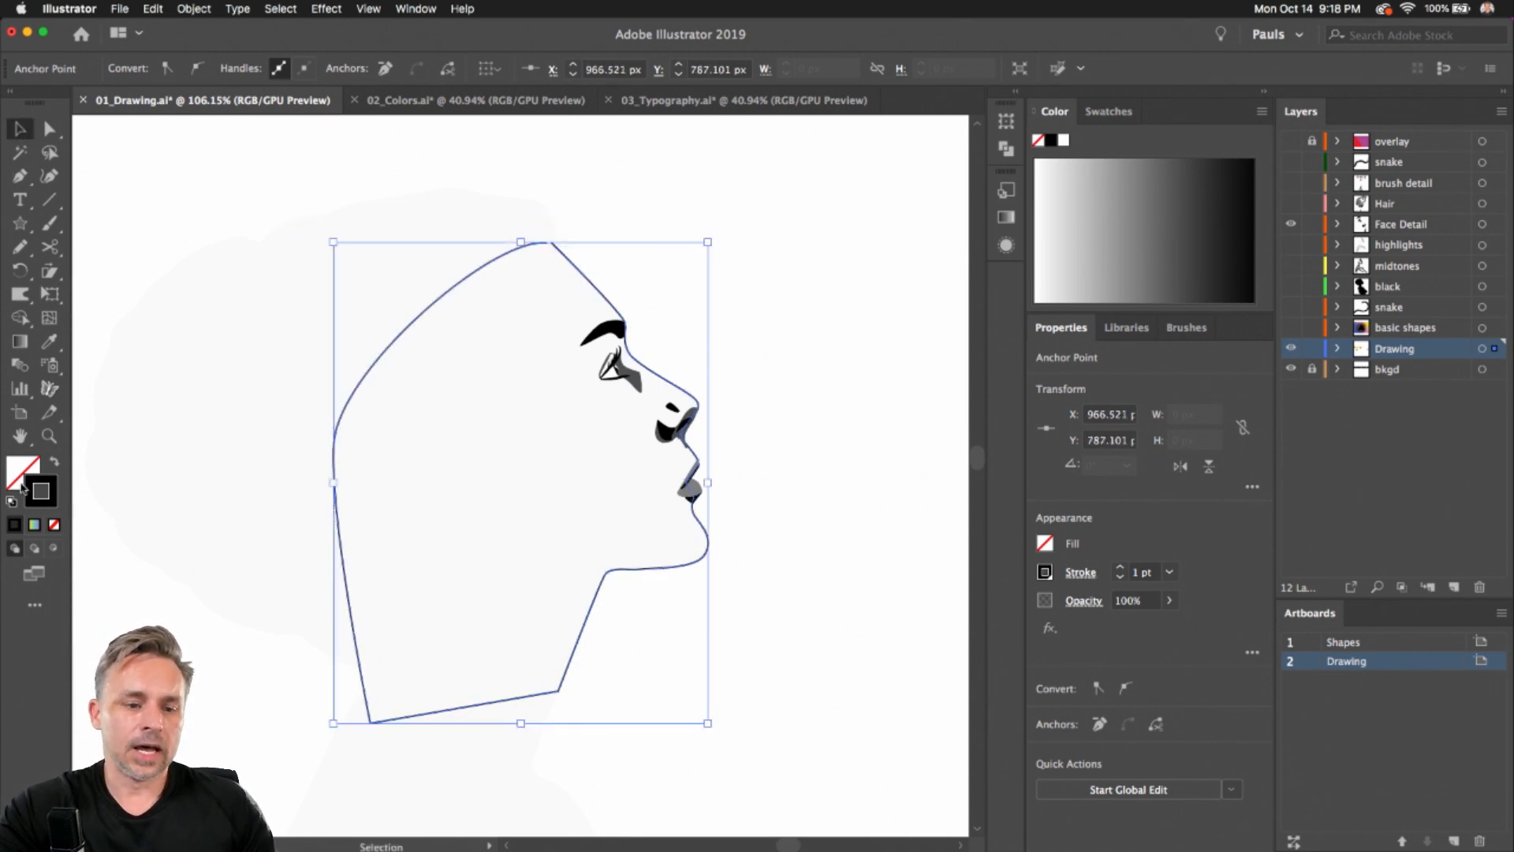
pyautogui.click(54, 466)
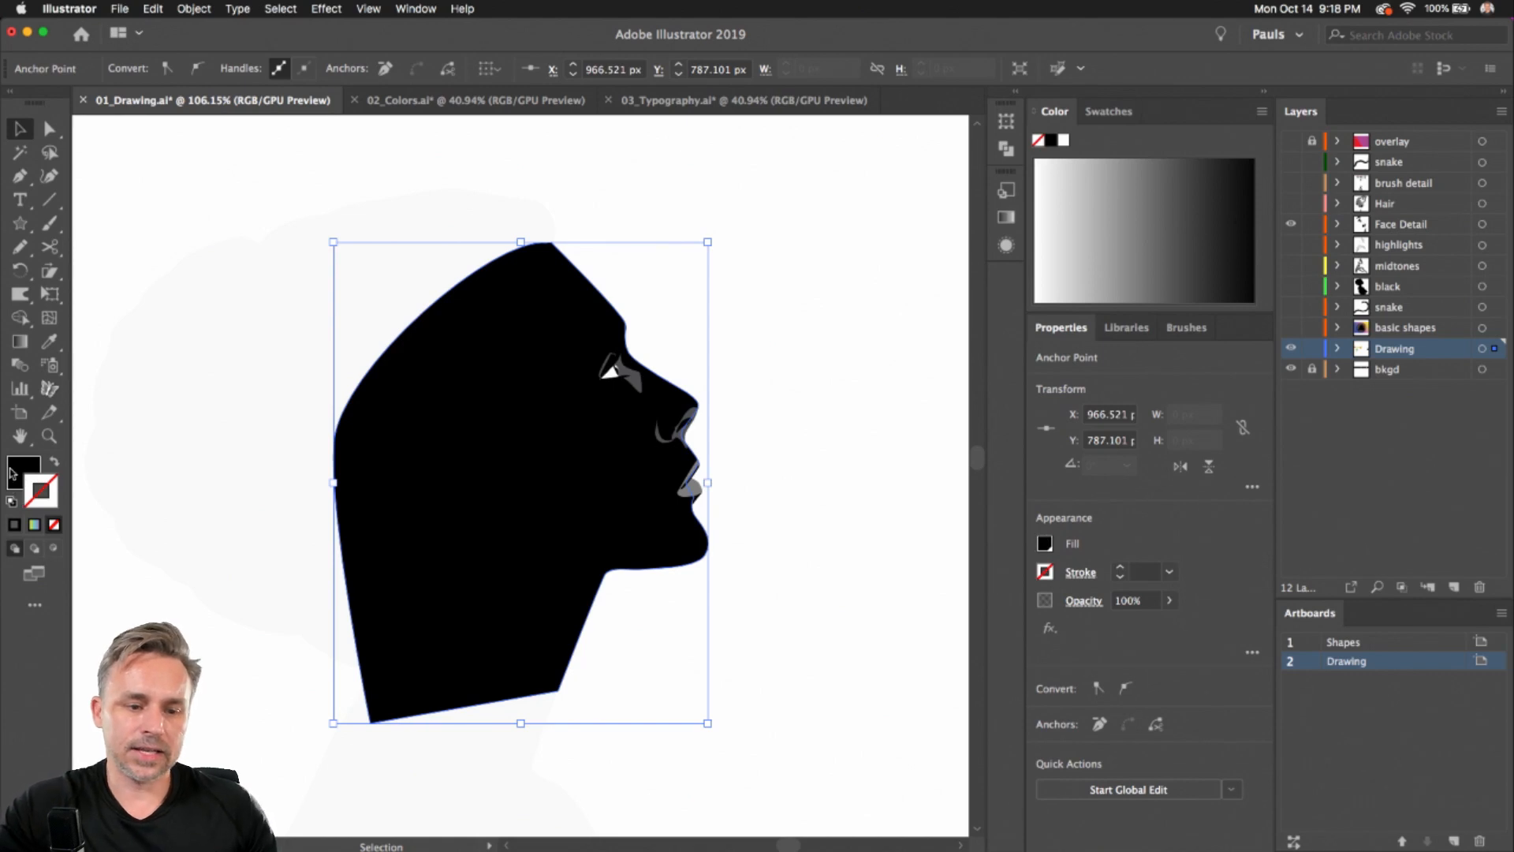
# Change the silhouette's fill to a light gray
pyautogui.click(13, 473)
pyautogui.click(1120, 210)
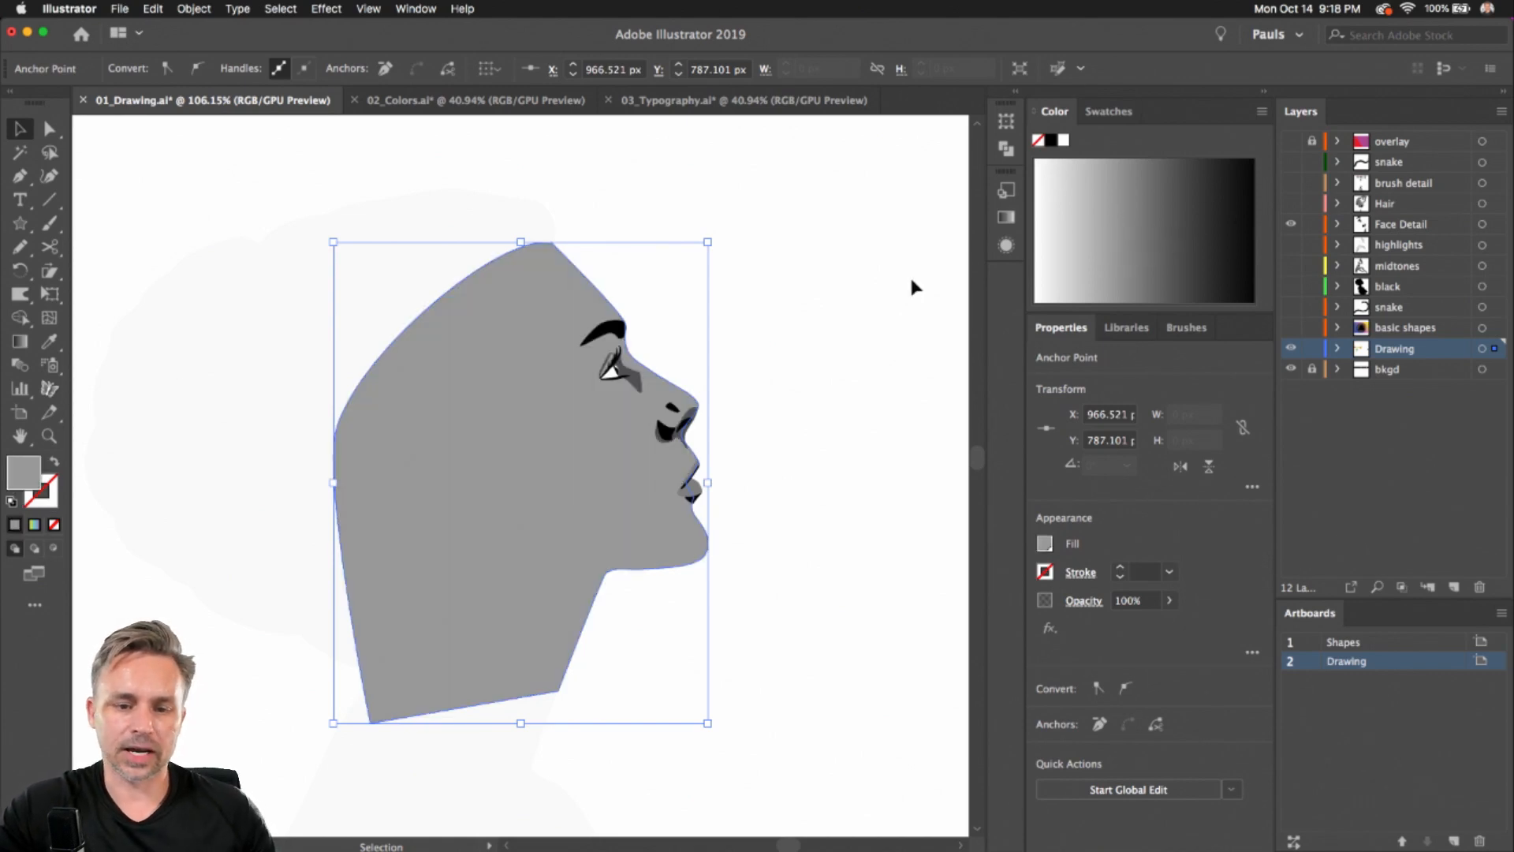
pyautogui.click(1085, 198)
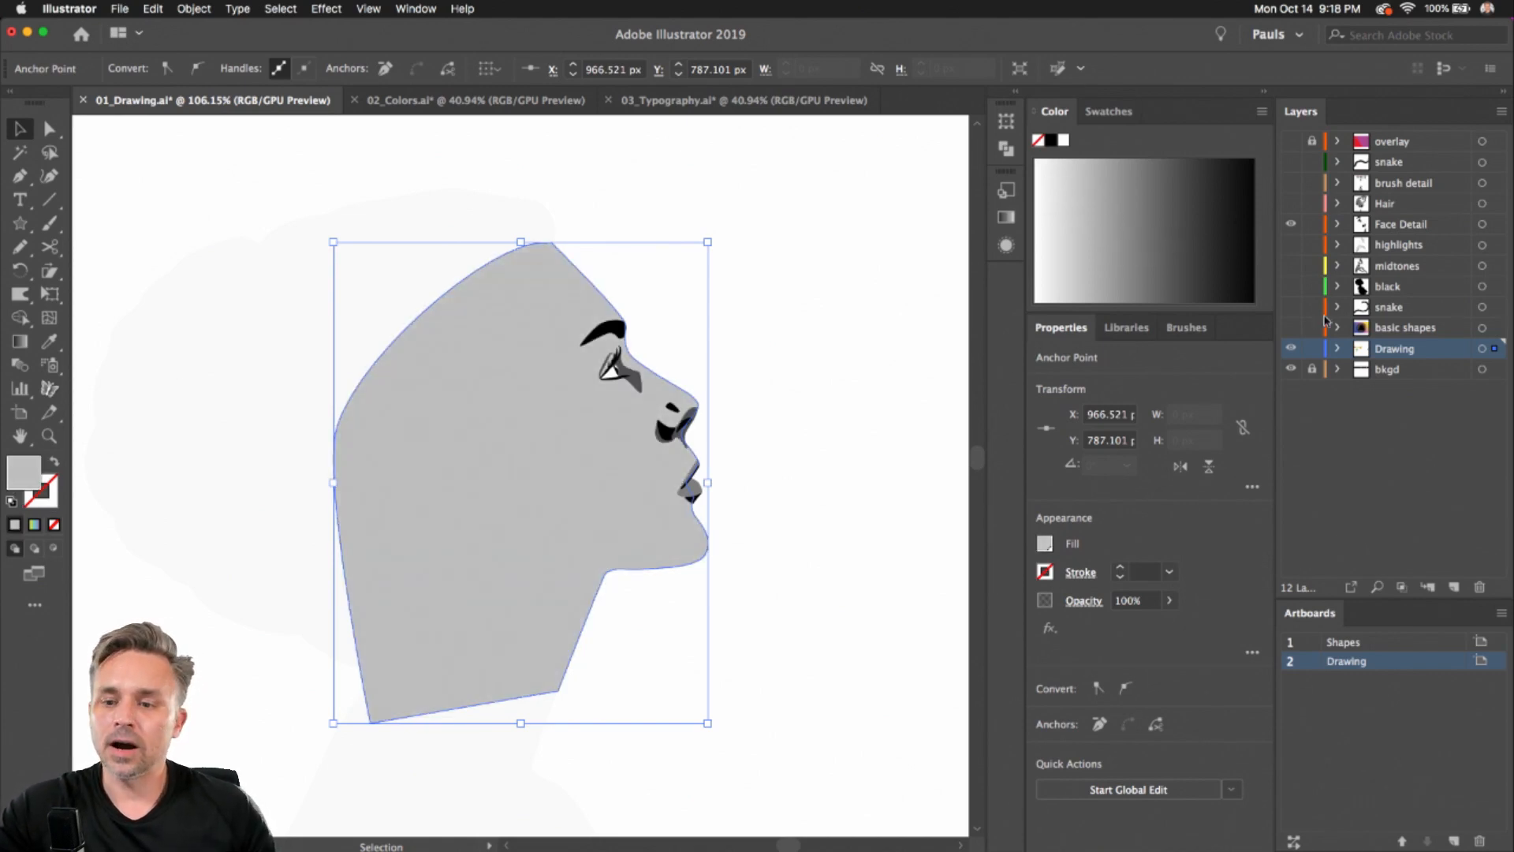
# Show the black, highlights and midtones layers and reselect the Drawing layer
pyautogui.click(1291, 287)
pyautogui.click(1291, 245)
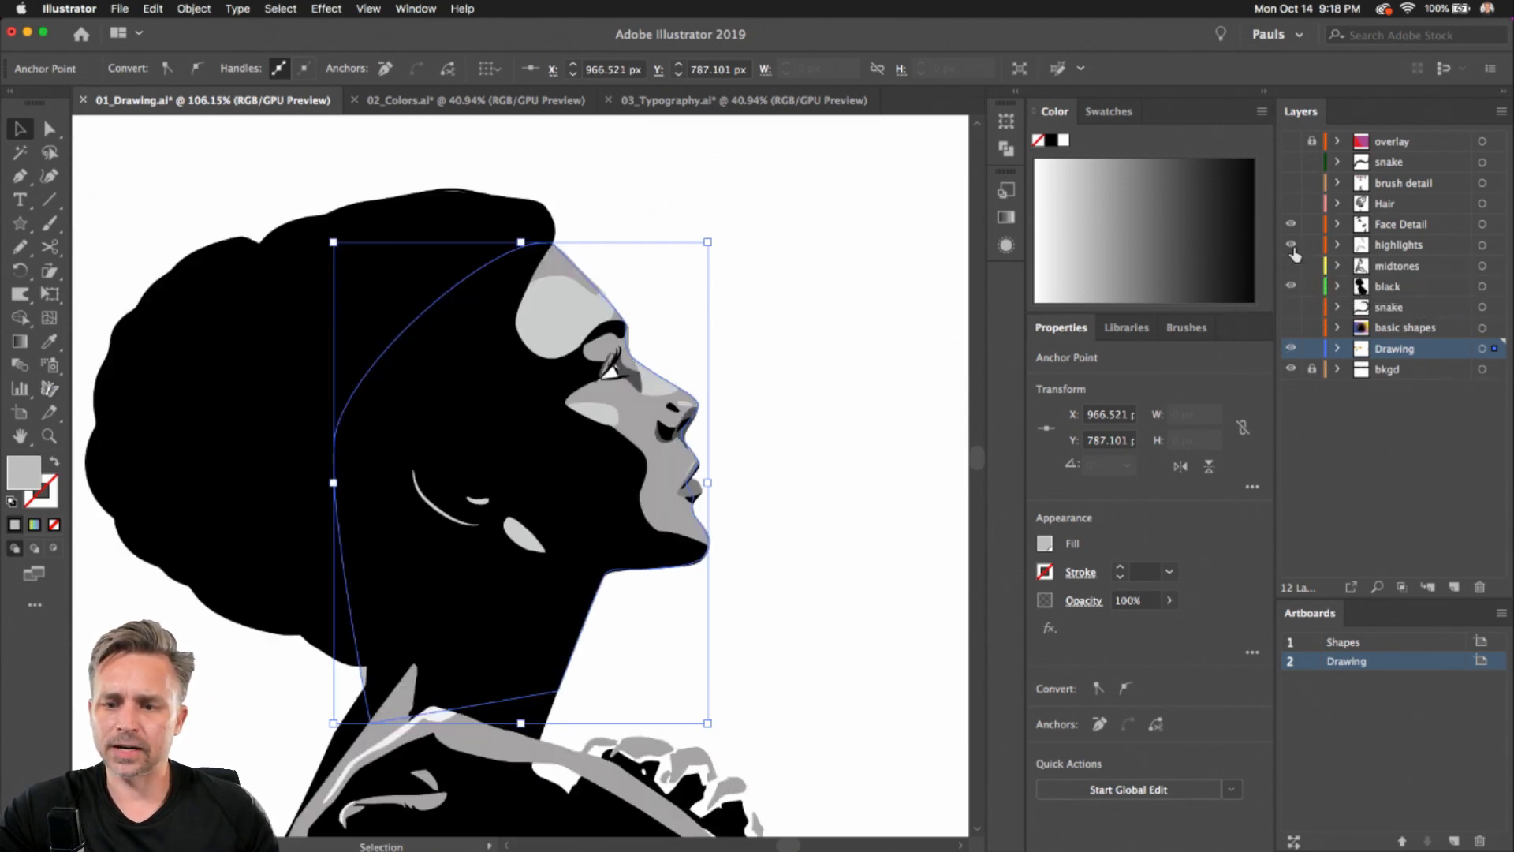
pyautogui.click(1290, 266)
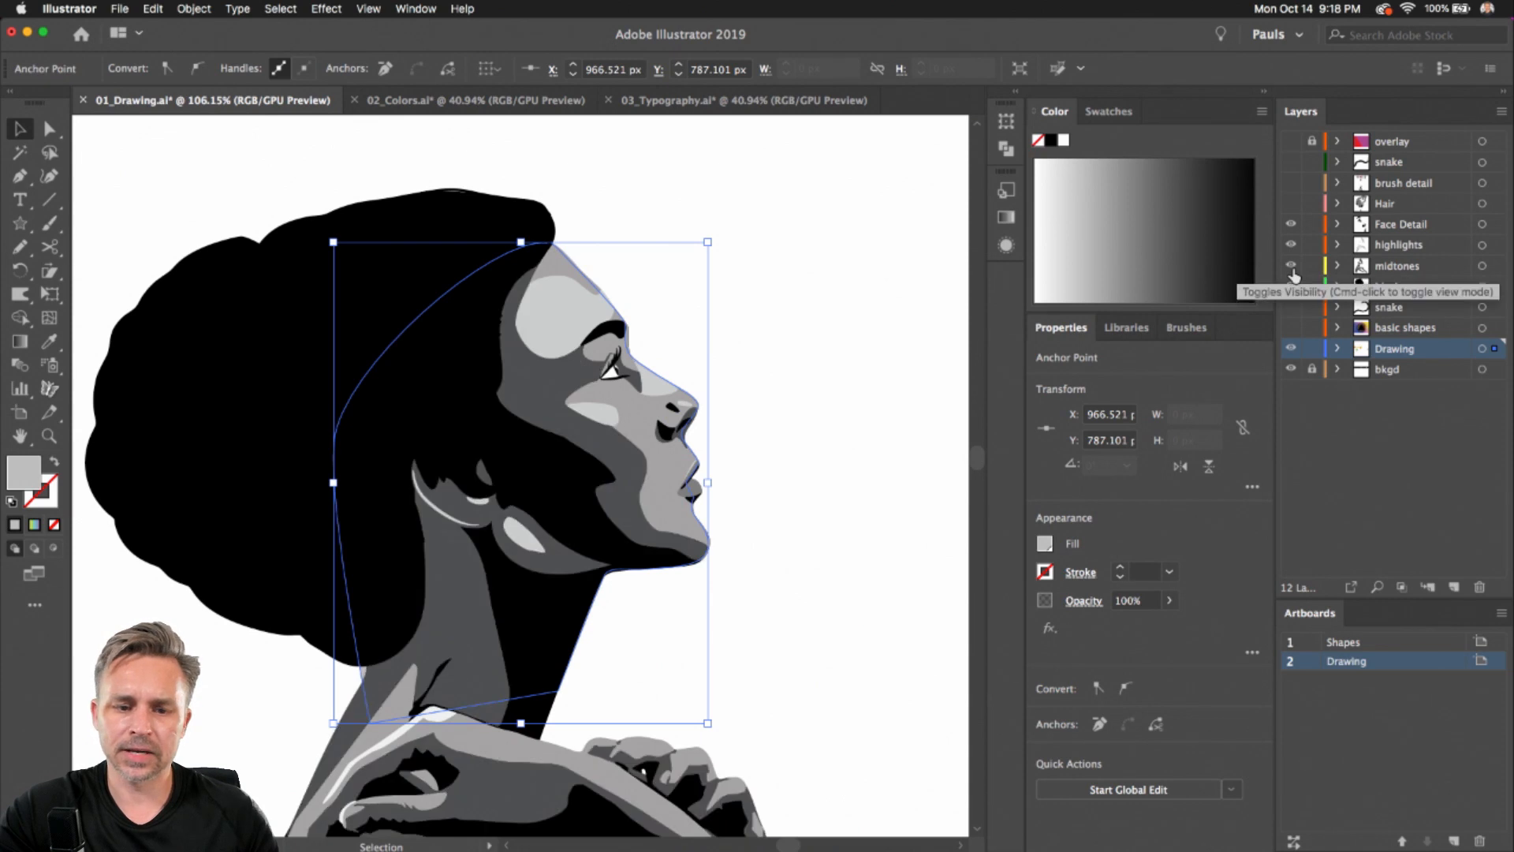
pyautogui.click(1395, 266)
pyautogui.click(1384, 289)
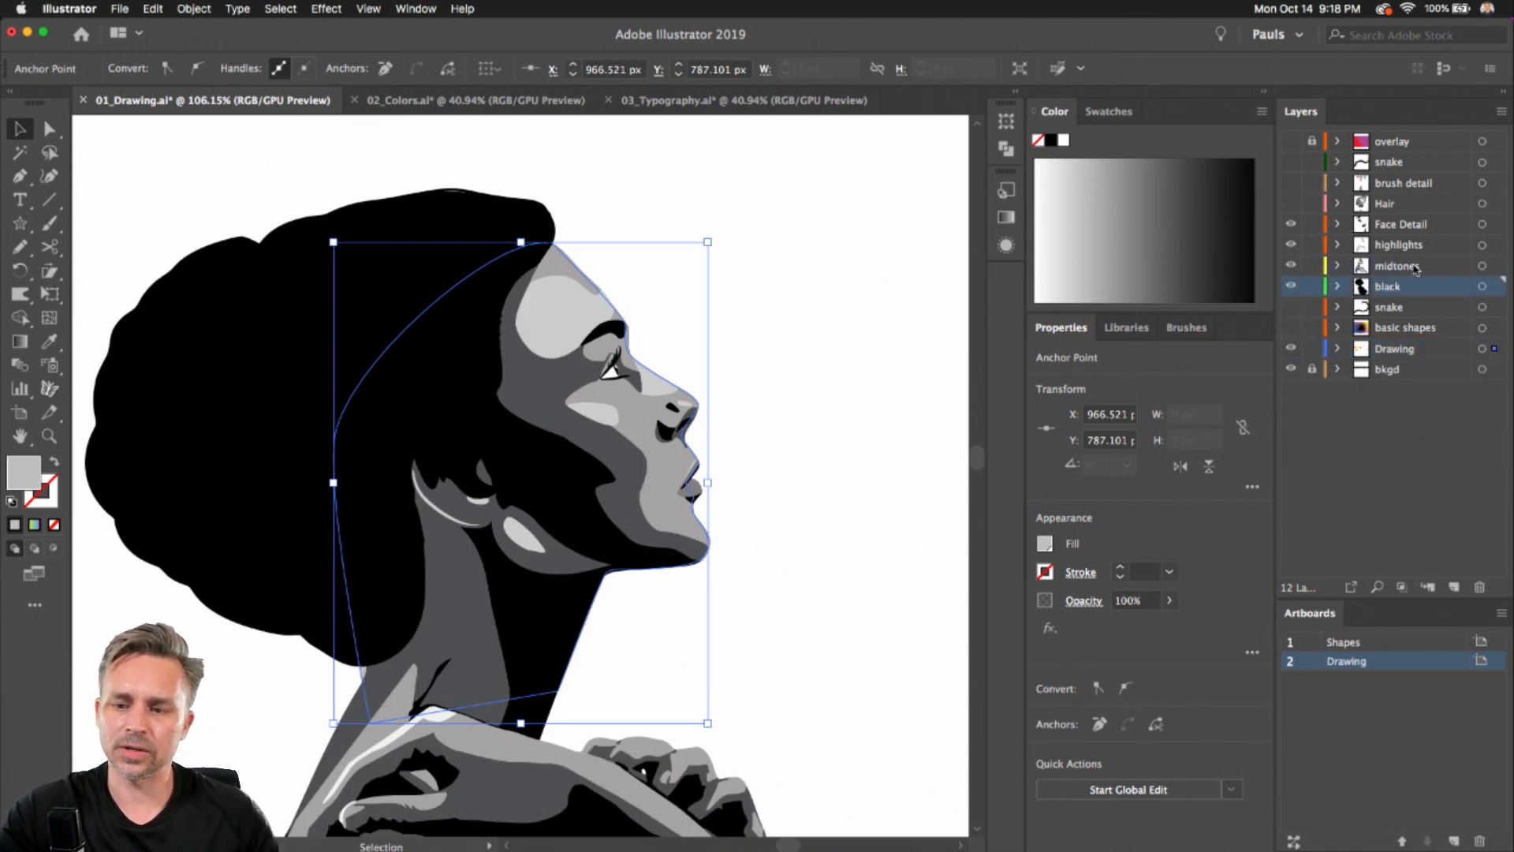
pyautogui.click(1397, 357)
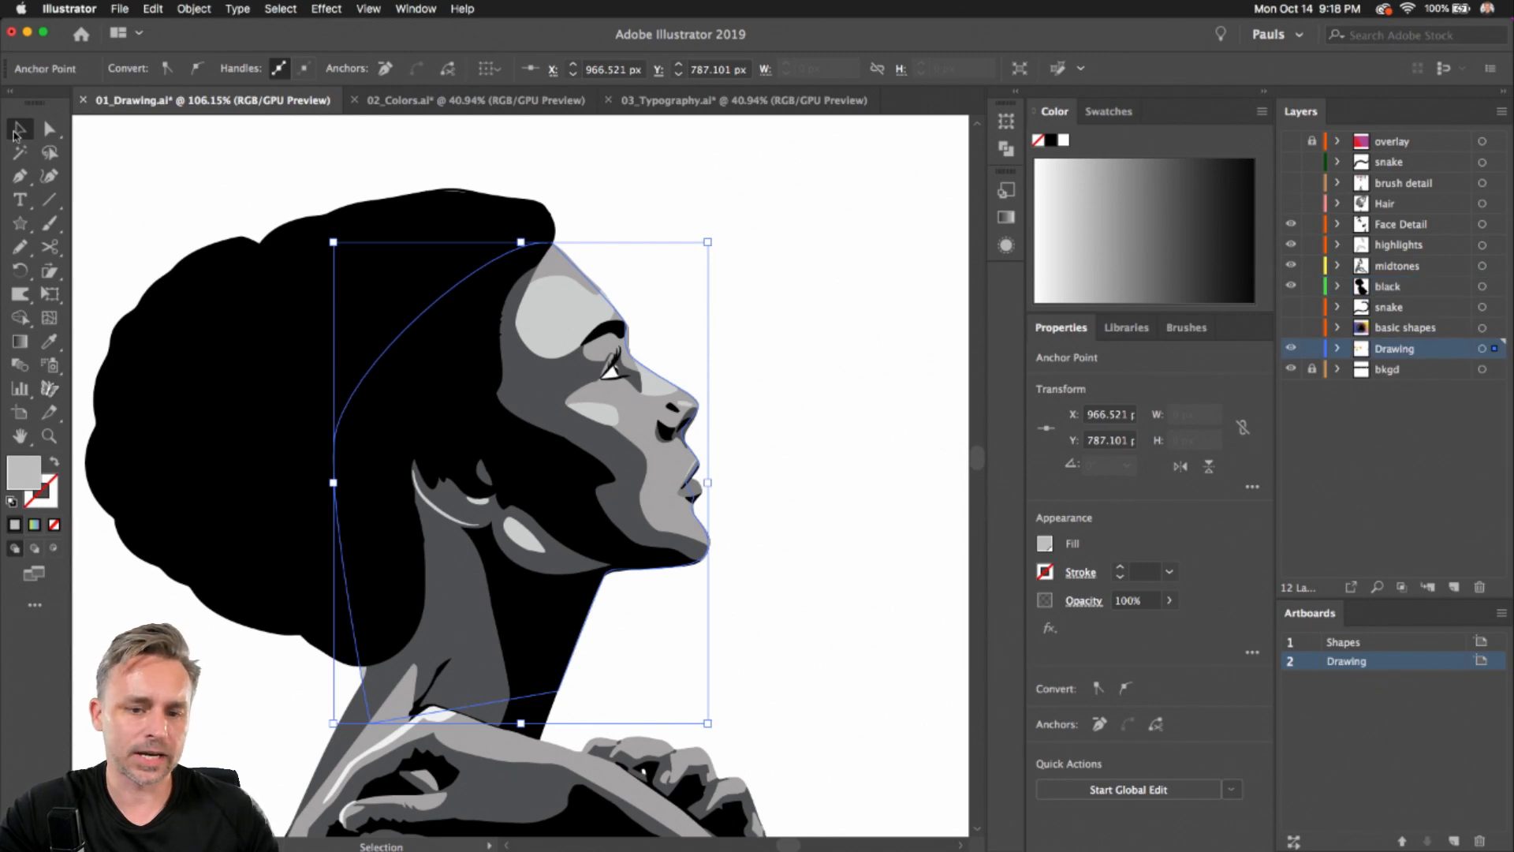
# Deselect the artwork and create a new layer above the Face Detail layer
pyautogui.click(18, 130)
pyautogui.click(240, 168)
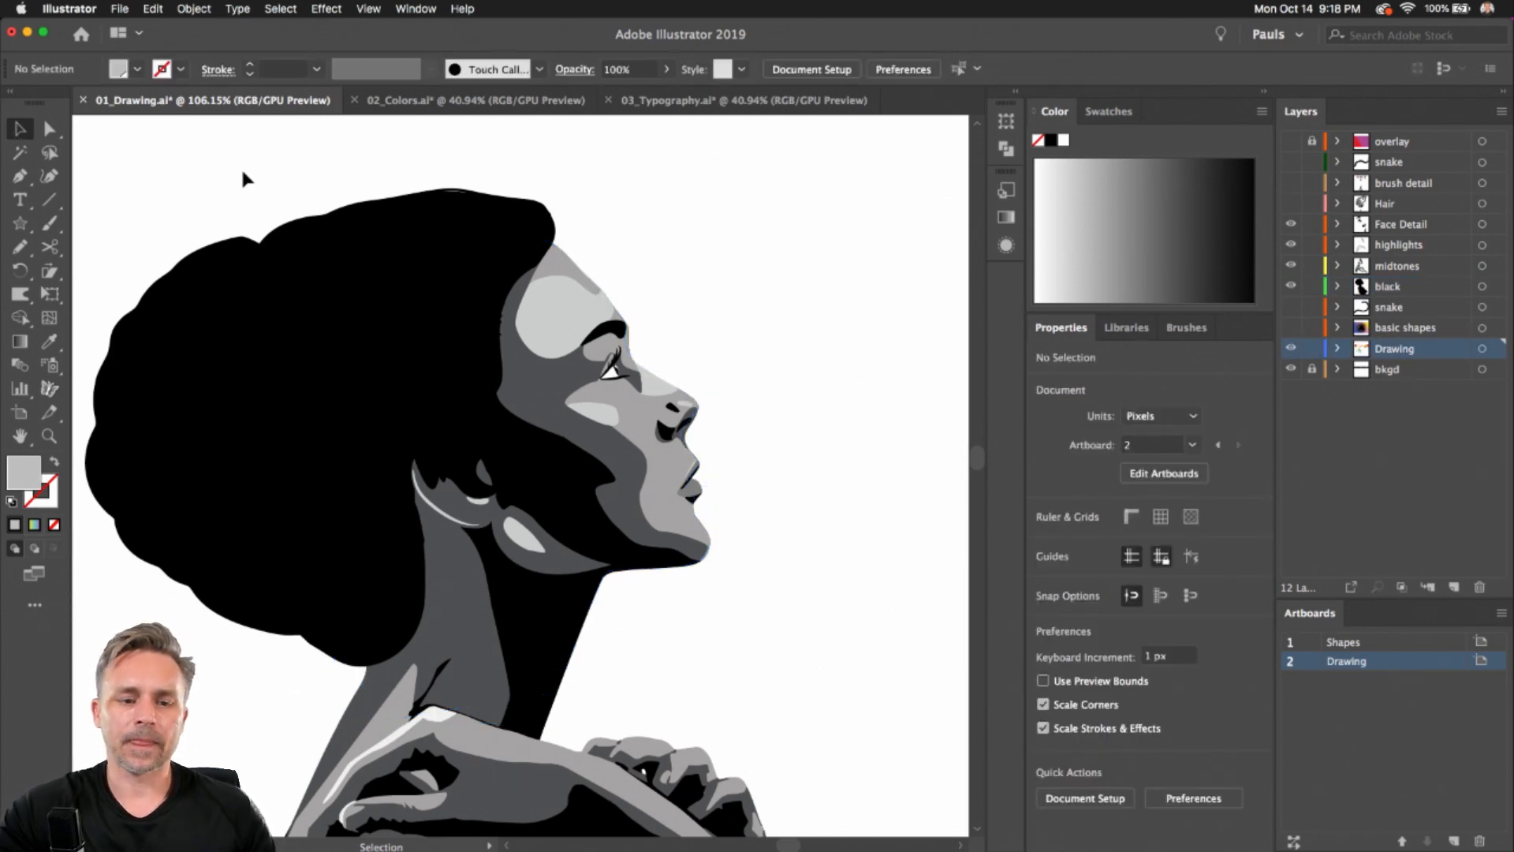
pyautogui.moveTo(240, 182); pyautogui.dragTo(395, 158)
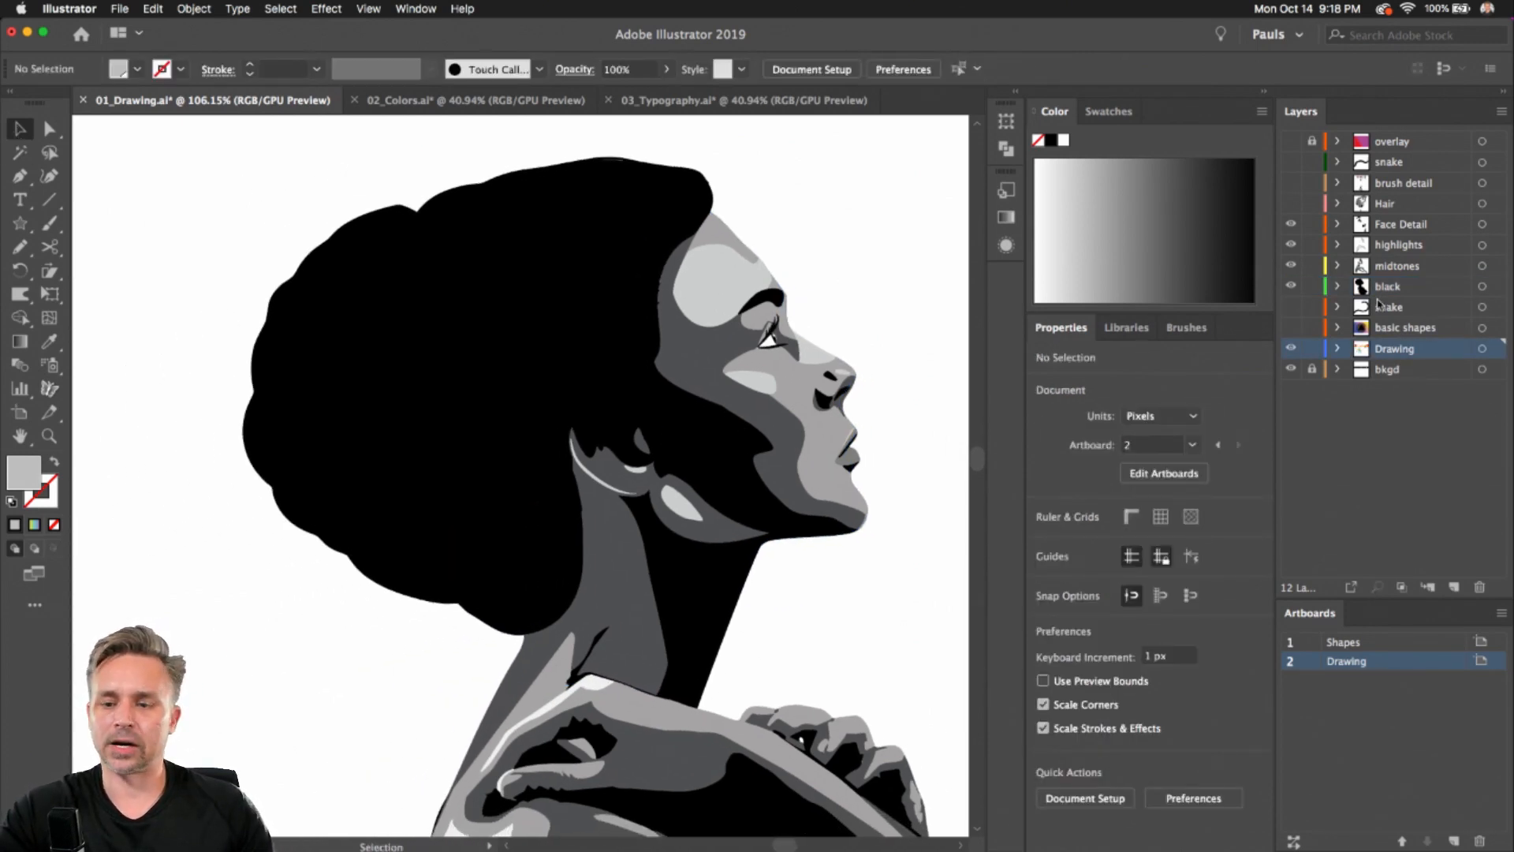
pyautogui.click(1402, 227)
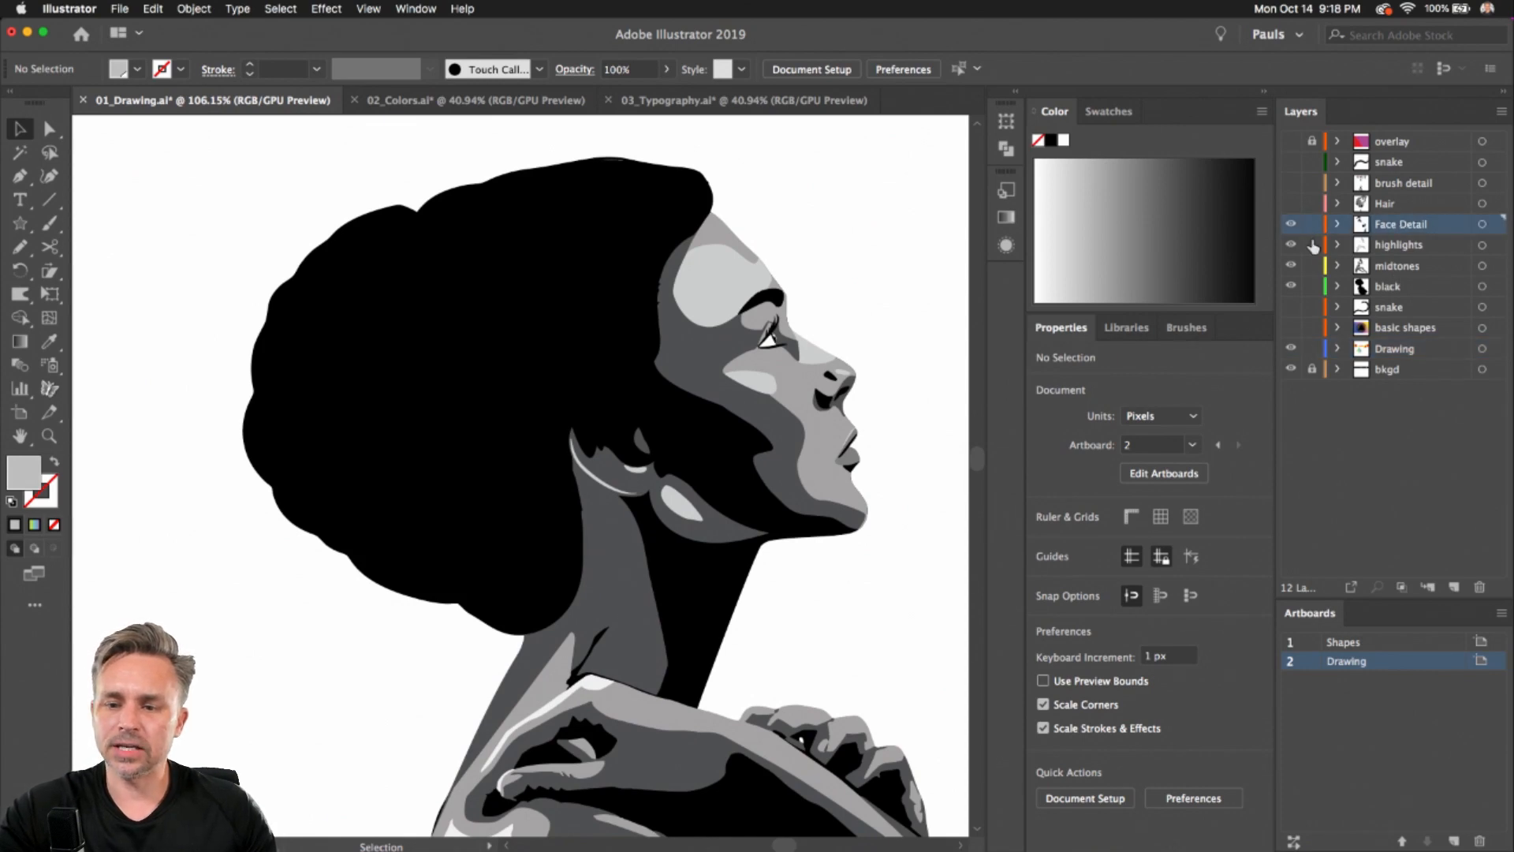
pyautogui.click(1455, 585)
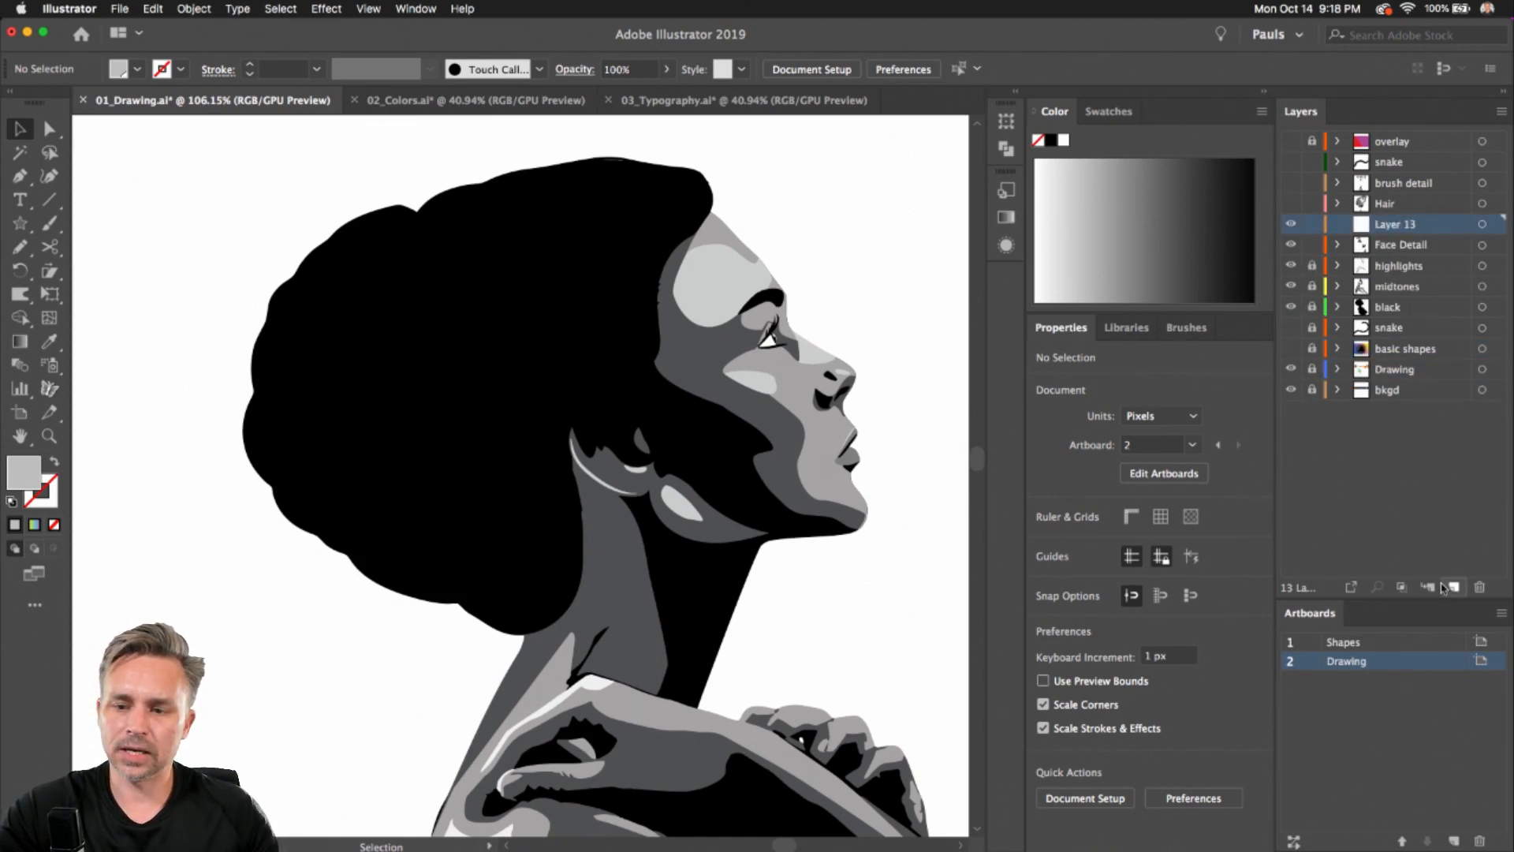
# With the Pencil tool, set no fill and a black stroke, then draw a curved strand above the hair
pyautogui.click(18, 246)
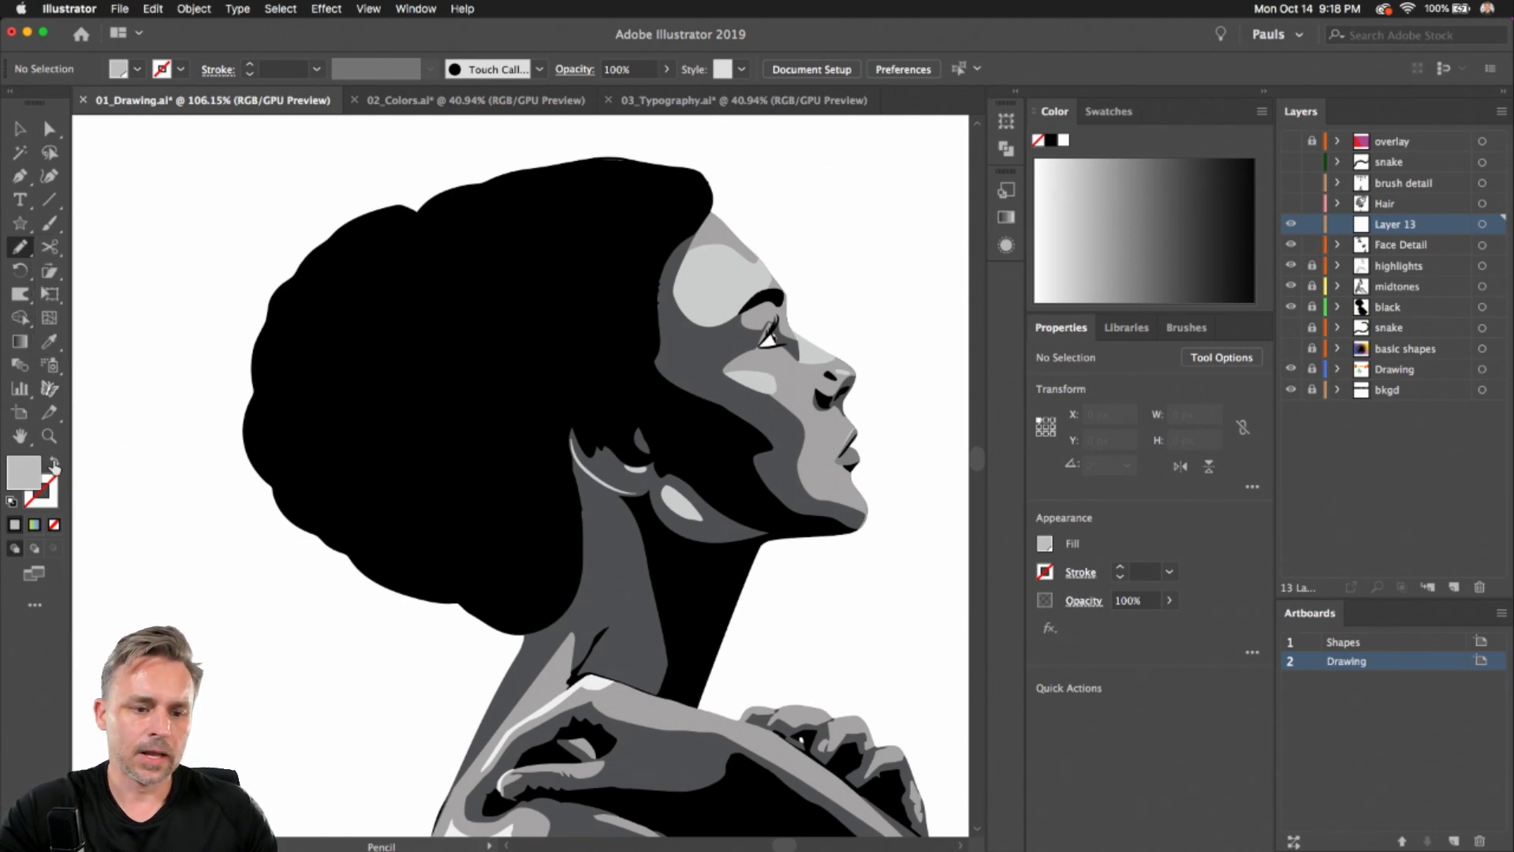
pyautogui.click(11, 502)
pyautogui.click(54, 524)
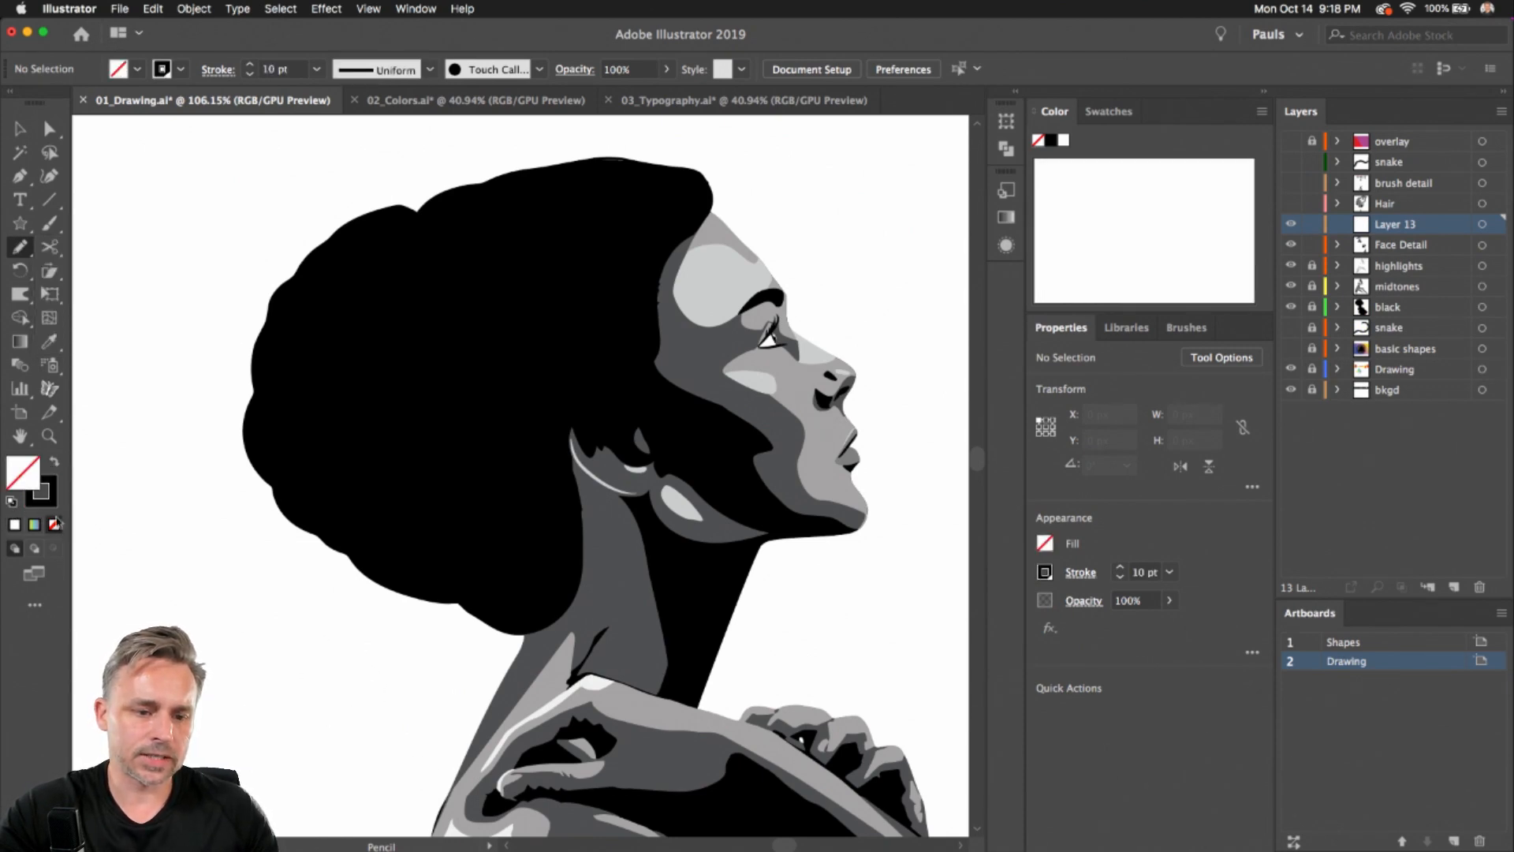
pyautogui.scroll(5, 277, 189)
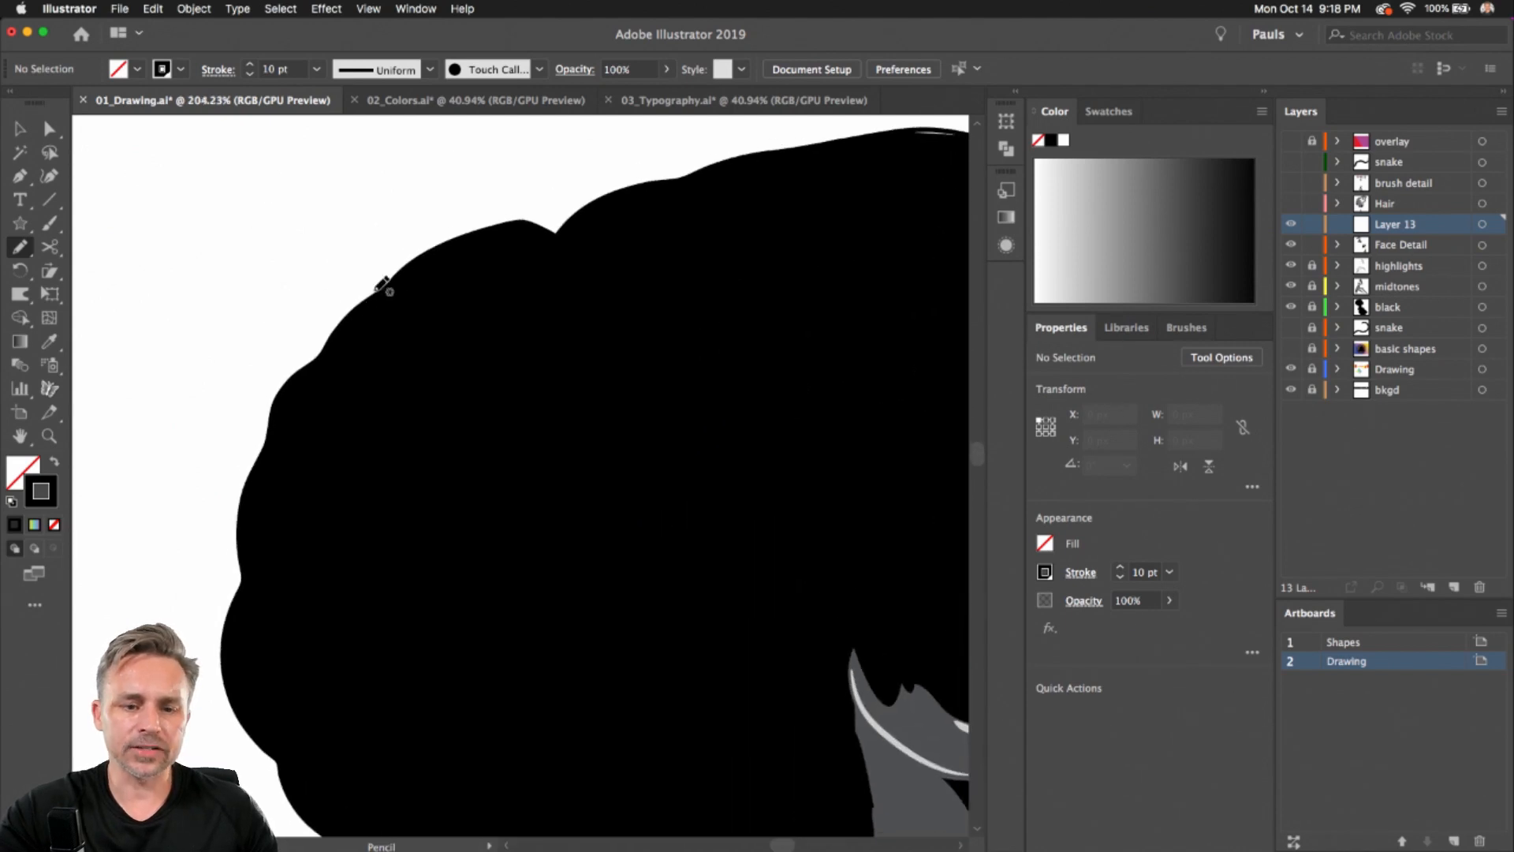
pyautogui.moveTo(434, 297)
pyautogui.mouseDown()
pyautogui.moveTo(232, 260)
pyautogui.moveTo(193, 316)
pyautogui.mouseUp()
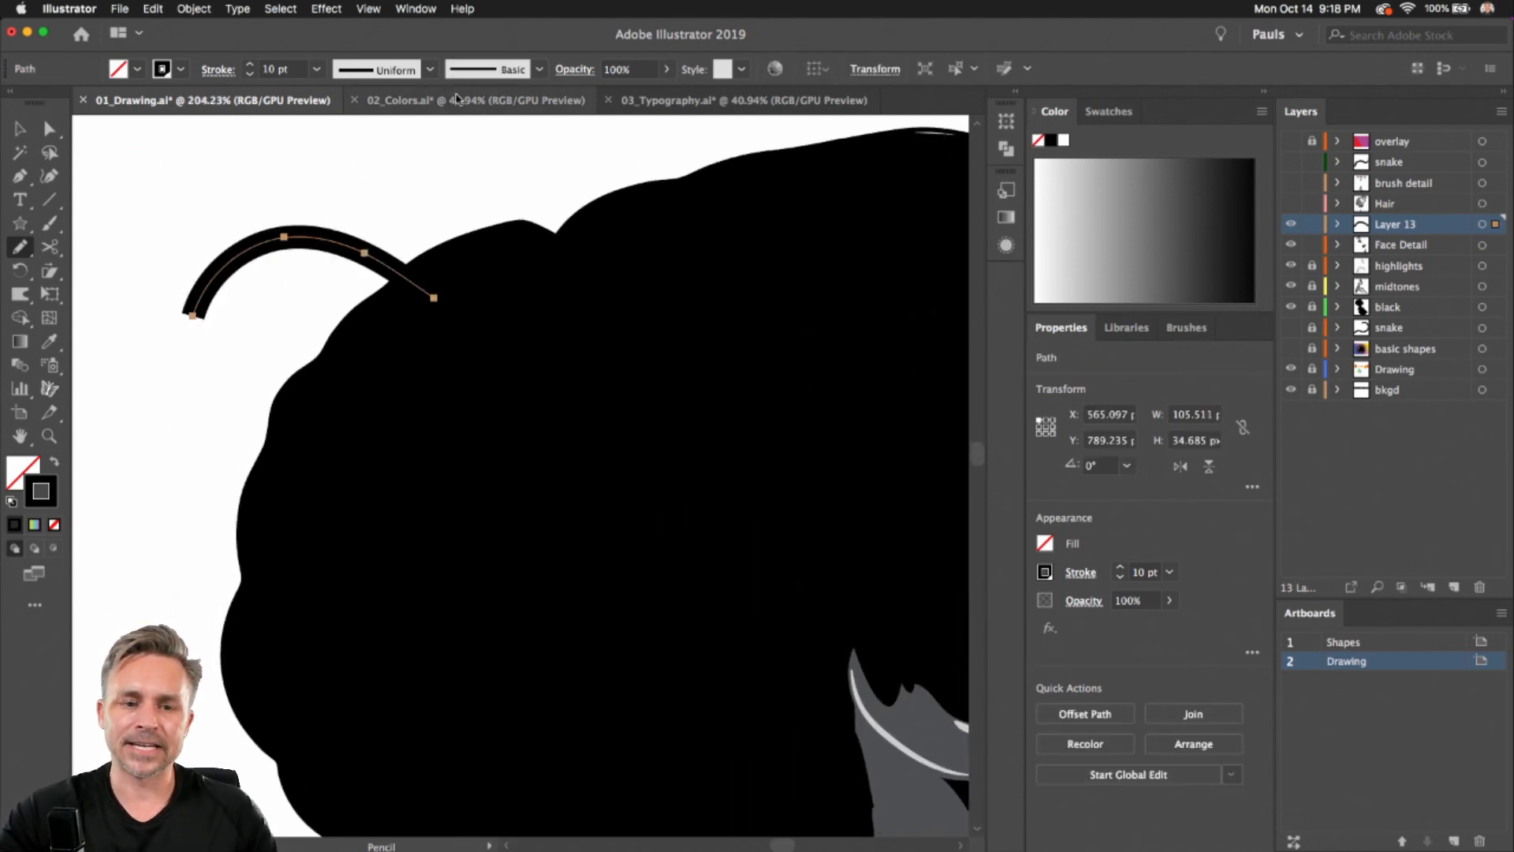
# Apply Width Profile 4 to the strand and draw another tapered strand off the hair's left edge
pyautogui.click(431, 71)
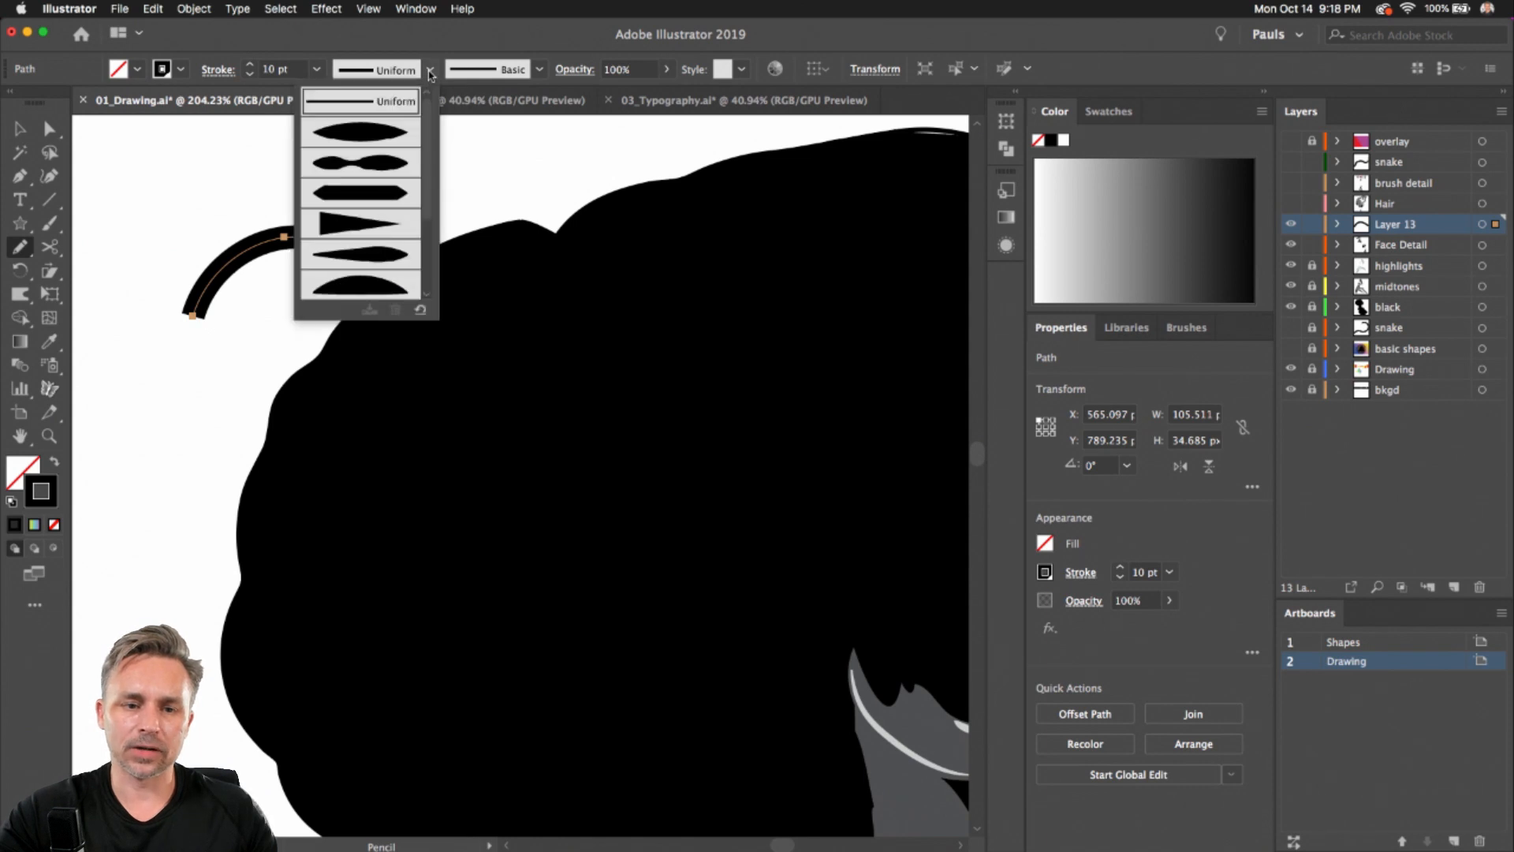
pyautogui.click(348, 224)
pyautogui.moveTo(346, 363); pyautogui.dragTo(124, 471)
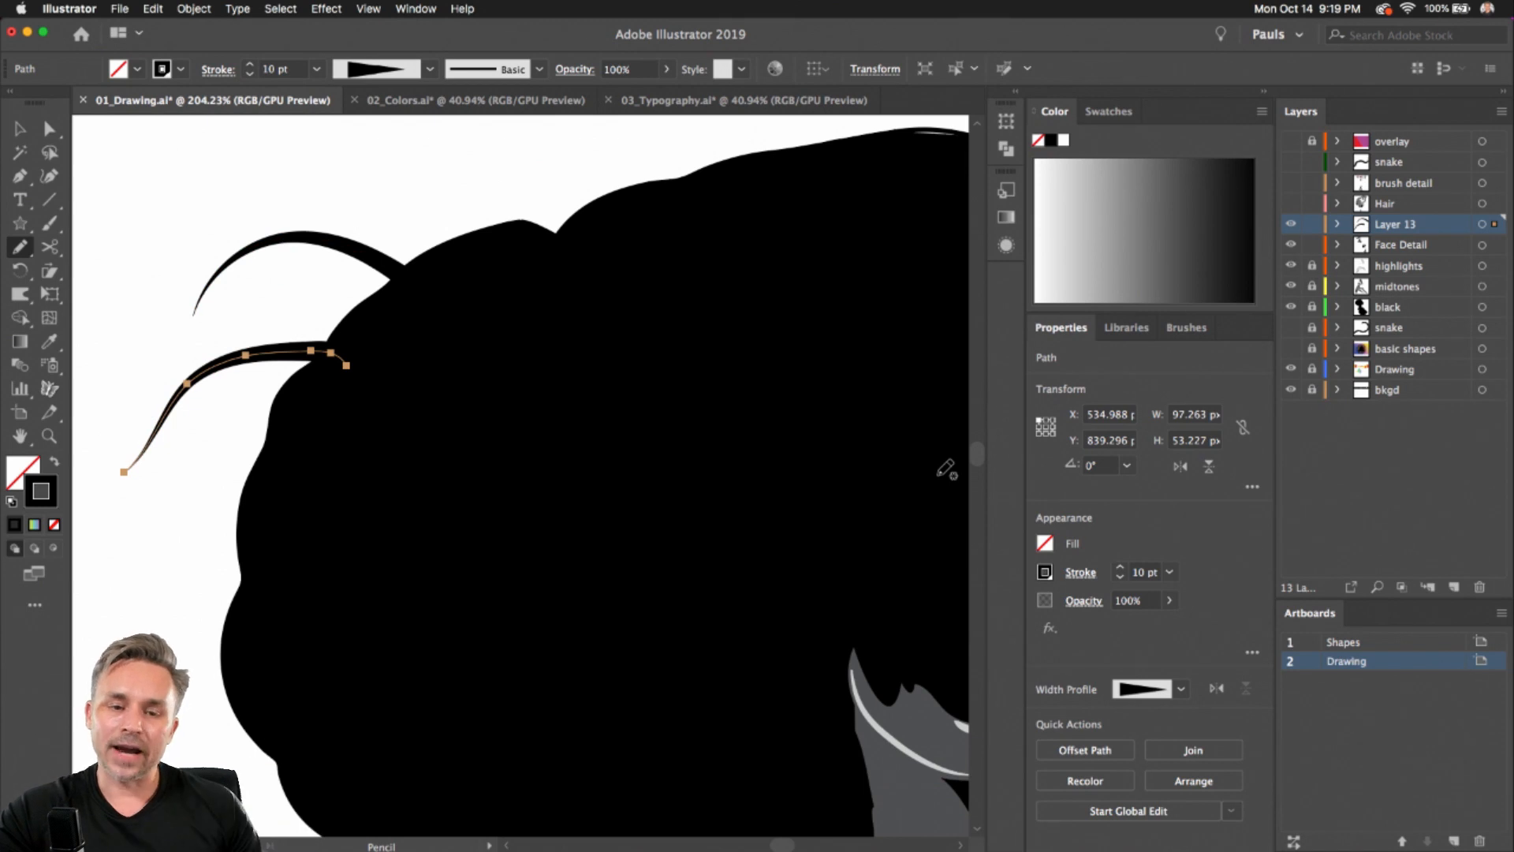
# Draw more tapered hair strands around the top and left of the hair
pyautogui.moveTo(552, 240)
pyautogui.mouseDown()
pyautogui.moveTo(317, 174)
pyautogui.moveTo(300, 206)
pyautogui.mouseUp()
pyautogui.moveTo(480, 288); pyautogui.dragTo(233, 339)
pyautogui.moveTo(379, 383); pyautogui.dragTo(203, 609)
# Draw tapered hair strands falling over the forehead near the face
pyautogui.press('space')
pyautogui.moveTo(587, 318)
pyautogui.mouseDown()
pyautogui.moveTo(266, 490)
pyautogui.moveTo(257, 479)
pyautogui.mouseUp()
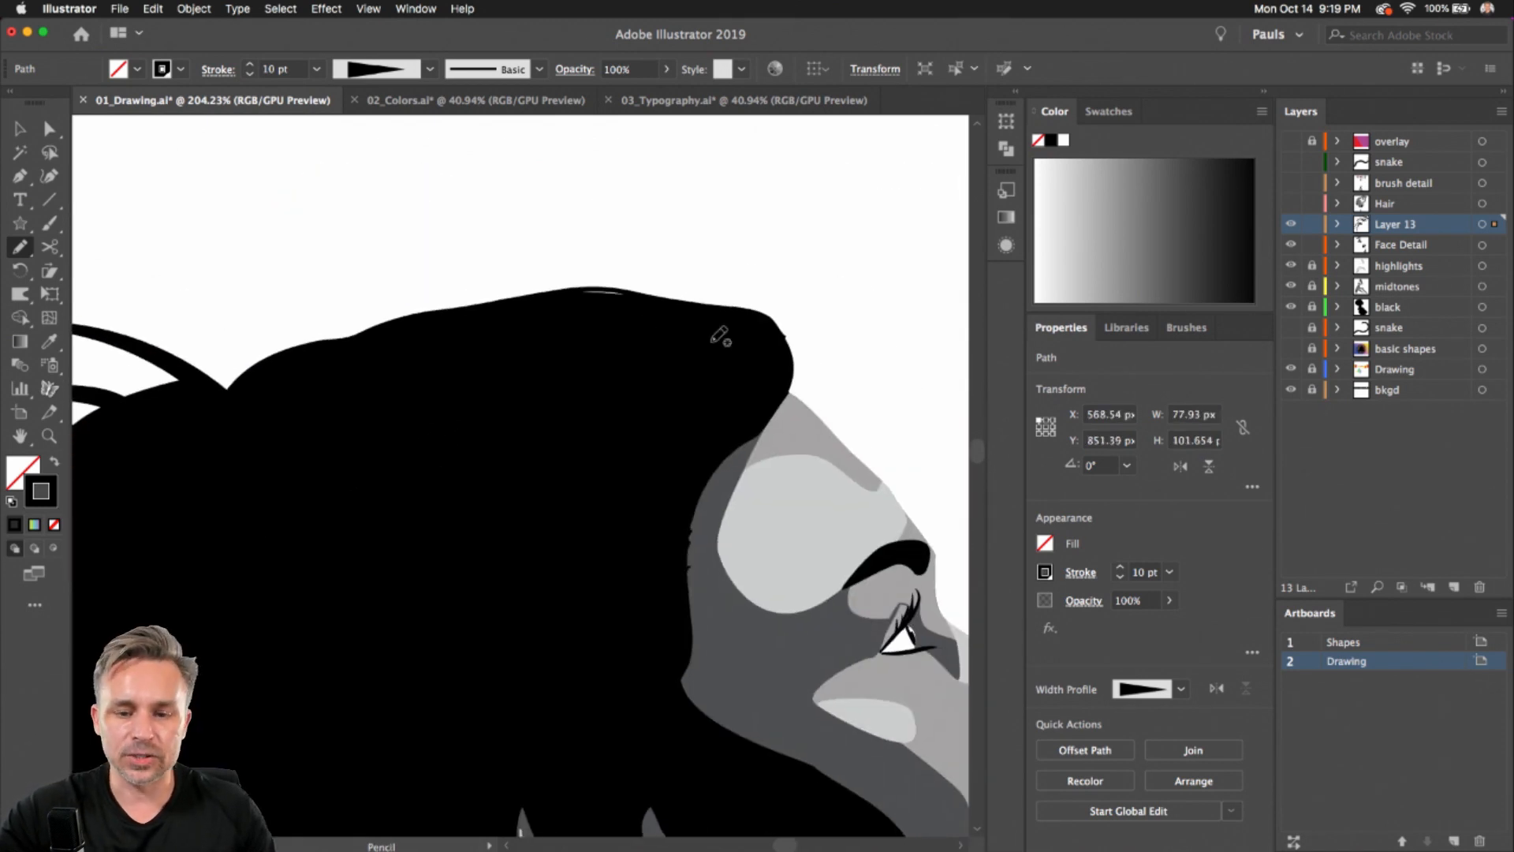
pyautogui.moveTo(724, 343)
pyautogui.mouseDown()
pyautogui.moveTo(825, 380)
pyautogui.moveTo(647, 627)
pyautogui.mouseUp()
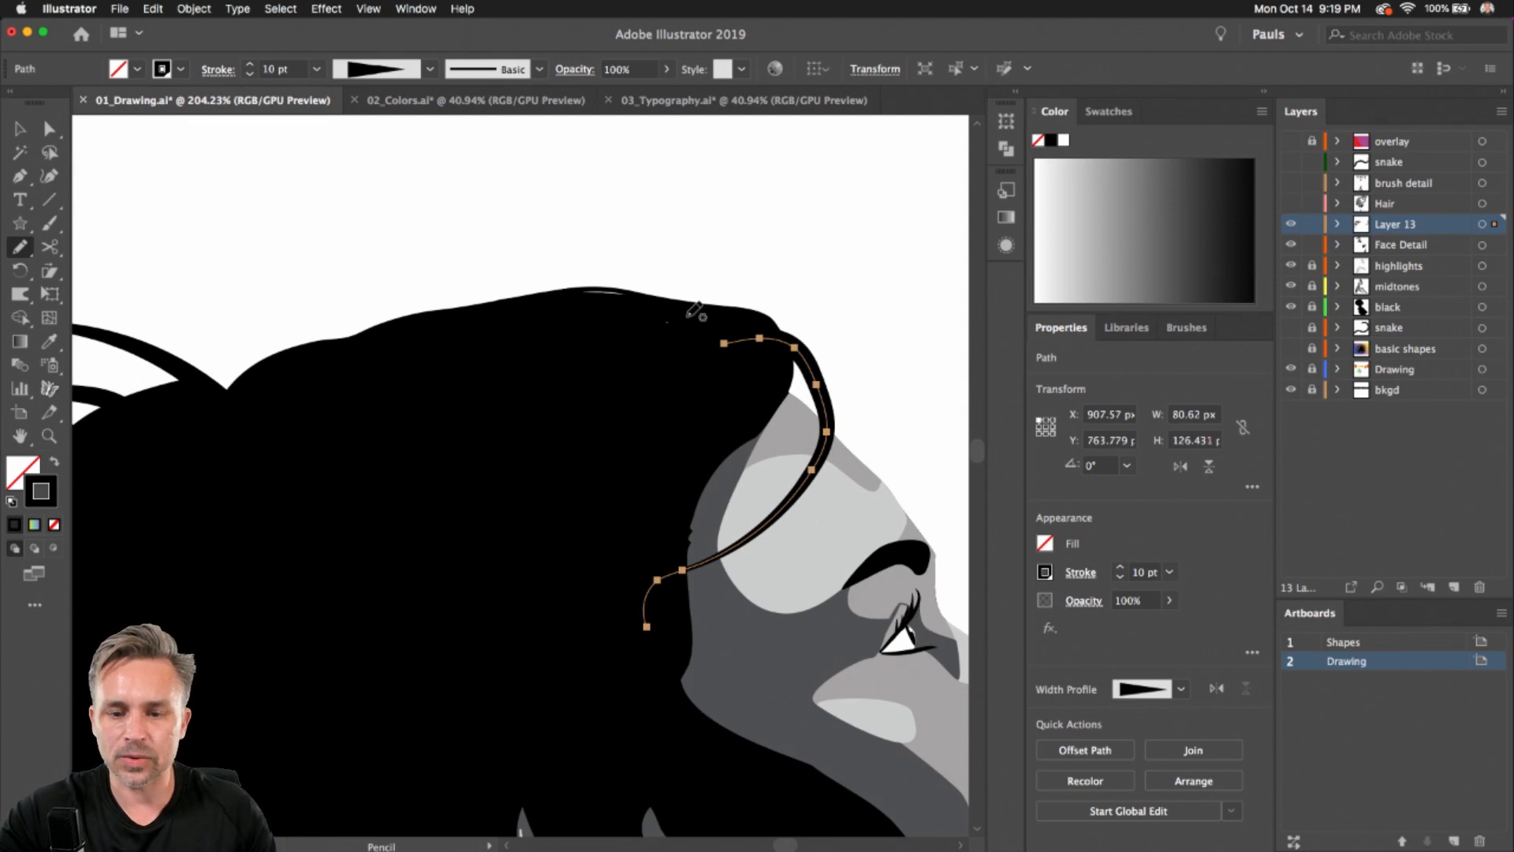
pyautogui.moveTo(669, 310); pyautogui.dragTo(824, 576)
pyautogui.press('space')
pyautogui.moveTo(565, 398); pyautogui.dragTo(539, 294)
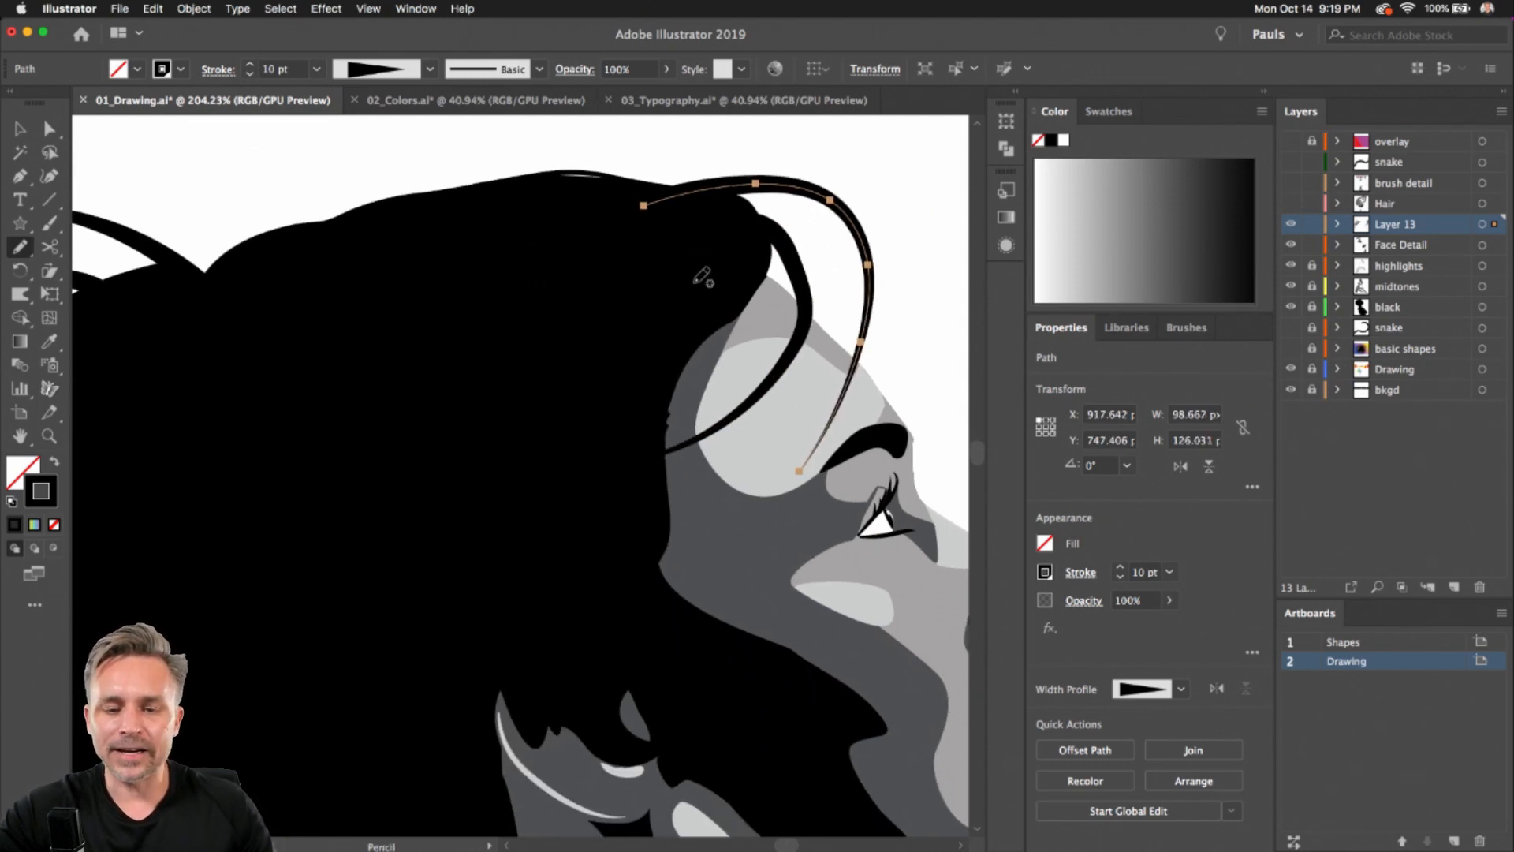
pyautogui.moveTo(692, 283)
pyautogui.mouseDown()
pyautogui.moveTo(683, 552)
pyautogui.moveTo(791, 649)
pyautogui.mouseUp()
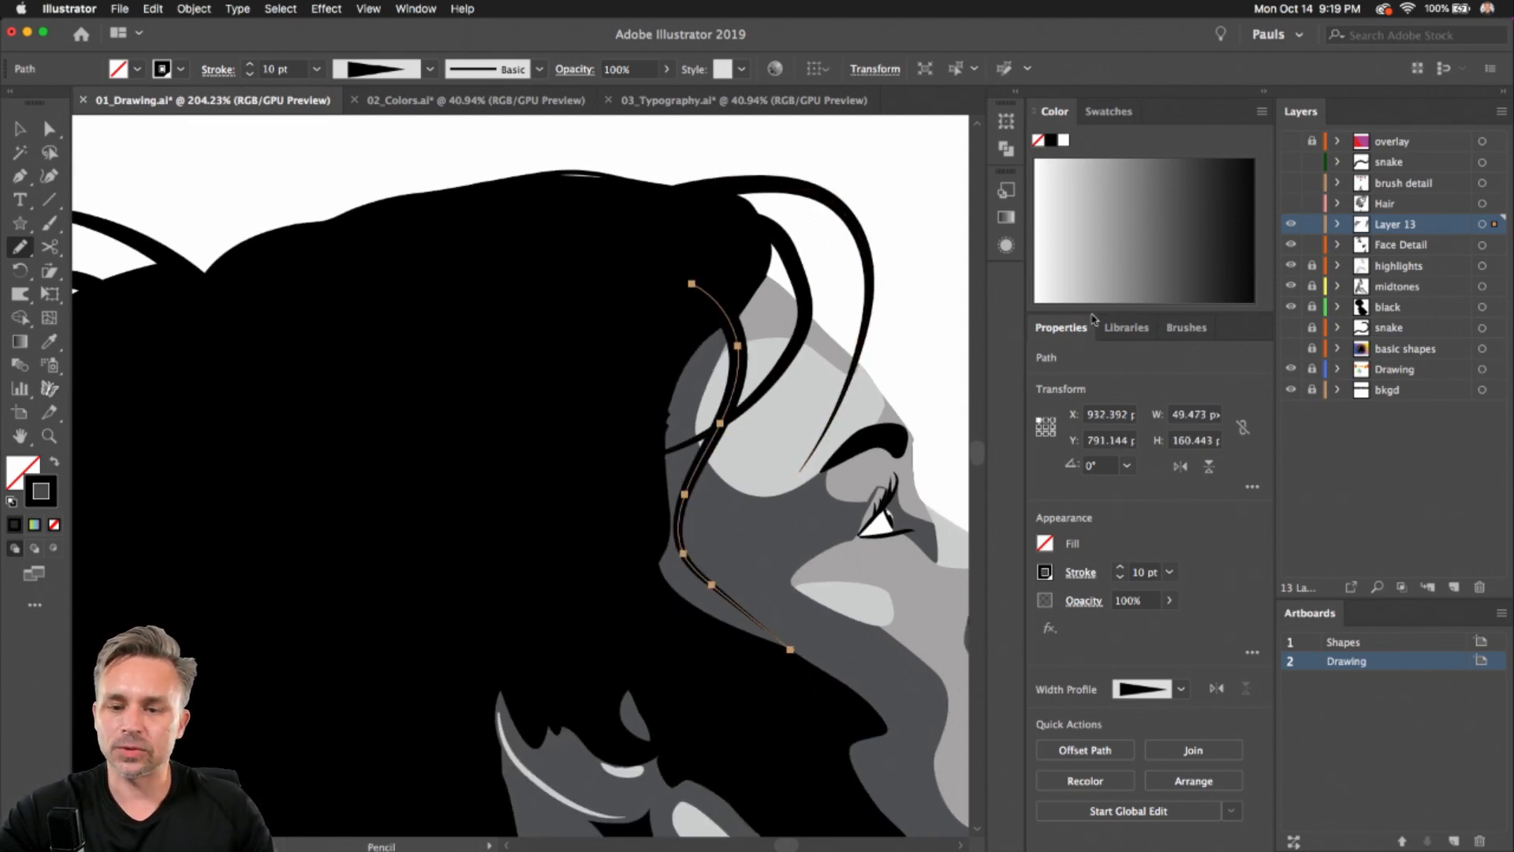
# Open the Appearance panel and turn on New Art Has Basic Appearance from its menu
pyautogui.click(1011, 105)
pyautogui.click(873, 250)
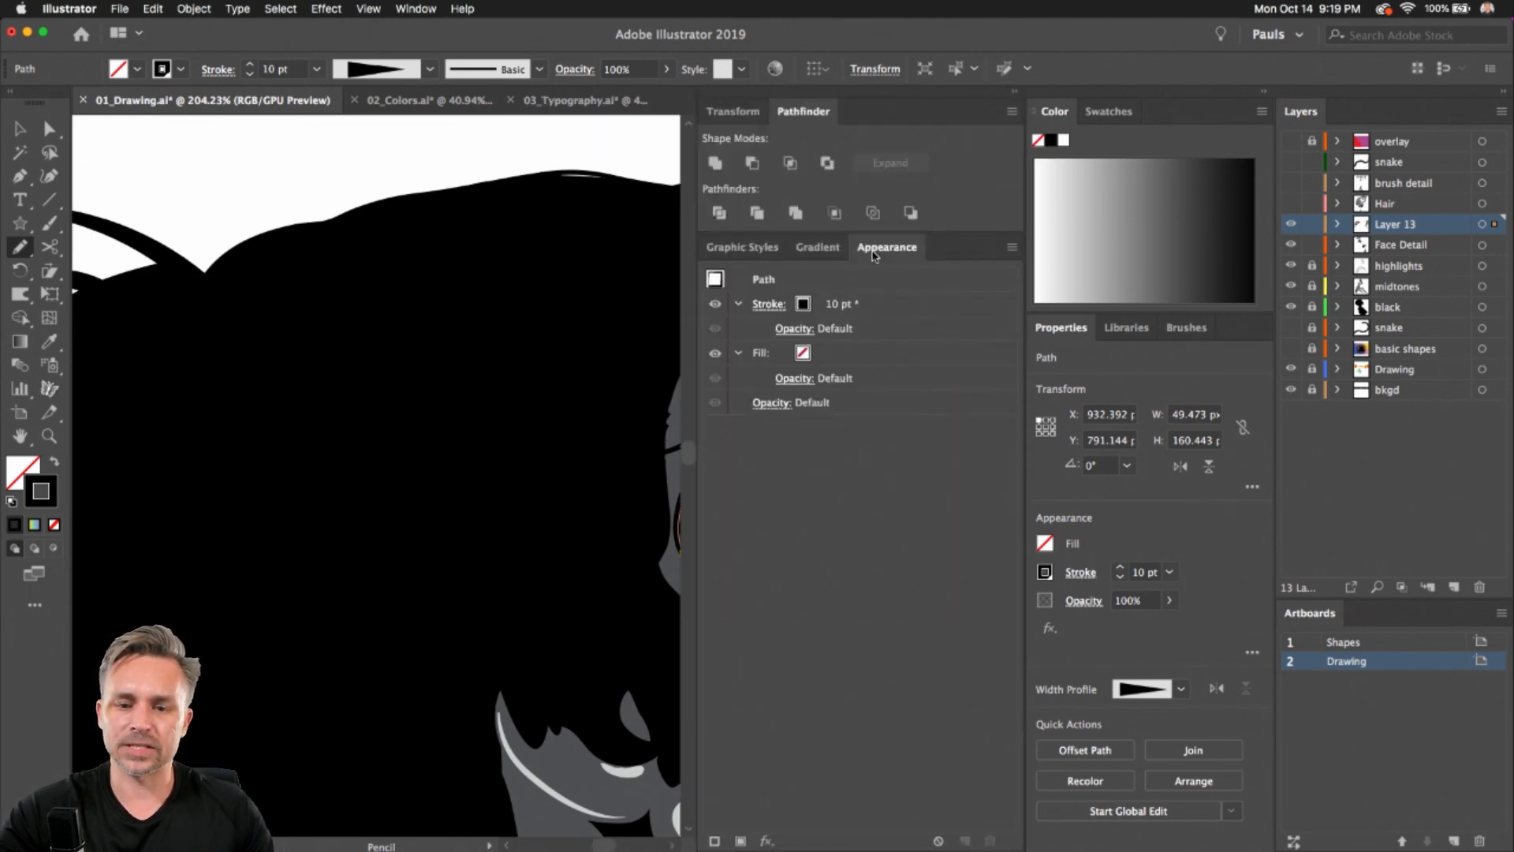
pyautogui.click(1010, 249)
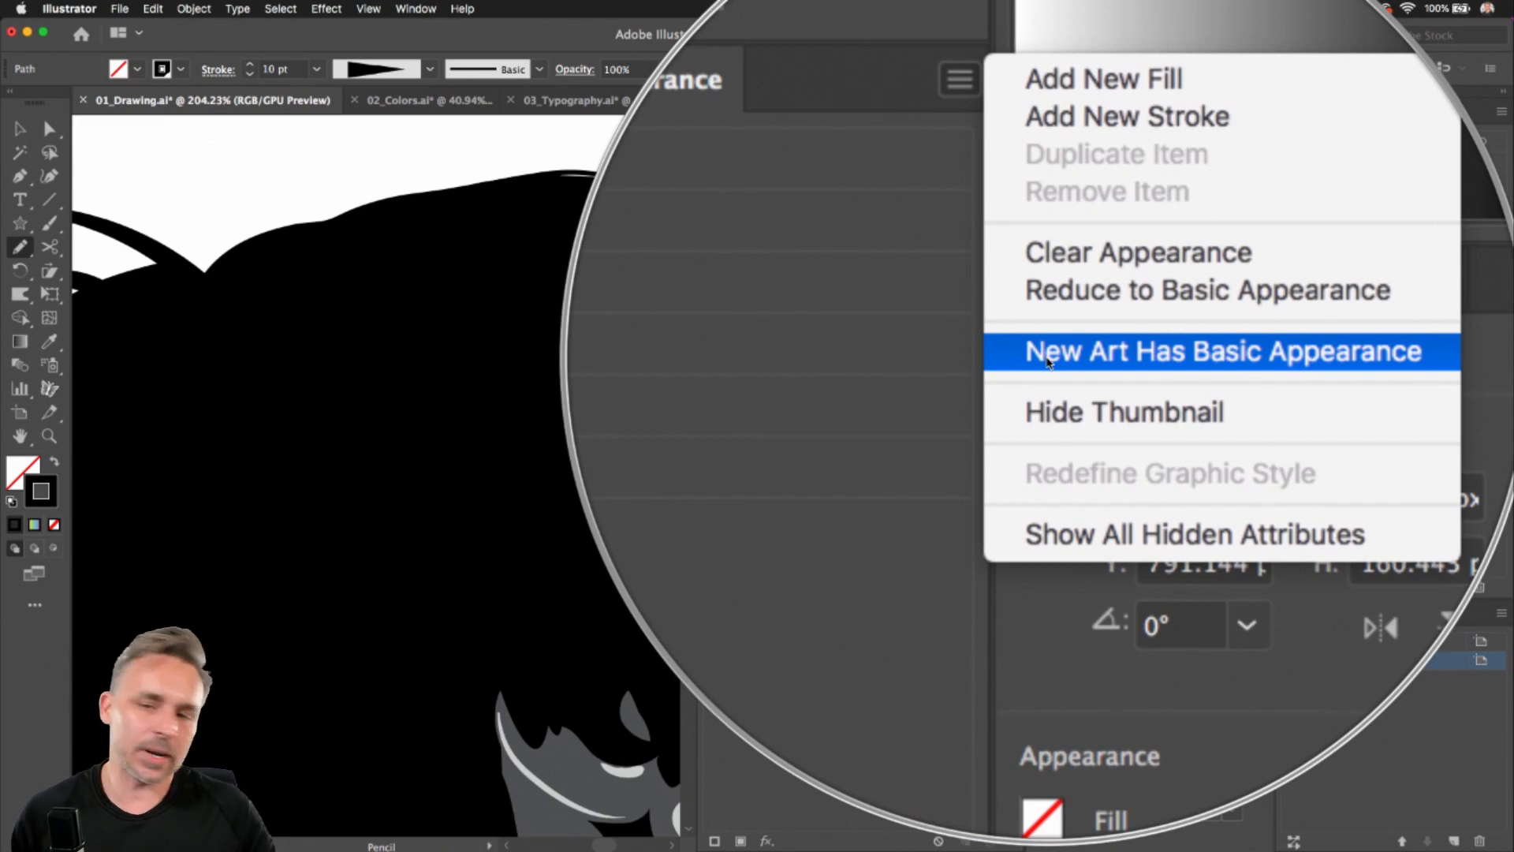
pyautogui.click(1049, 361)
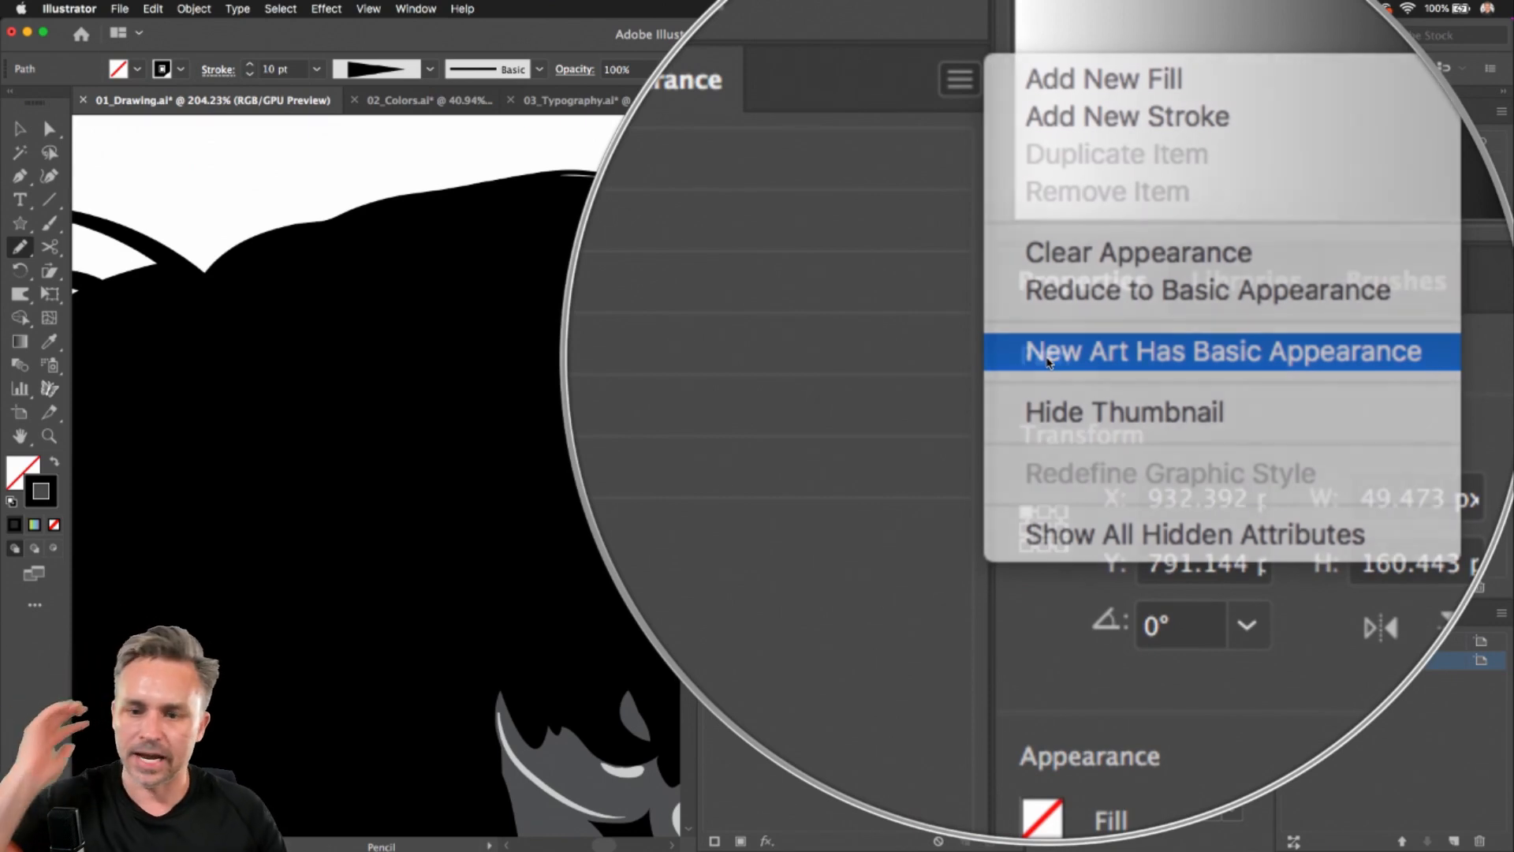
# Turn New Art Has Basic Appearance back off
pyautogui.click(1009, 218)
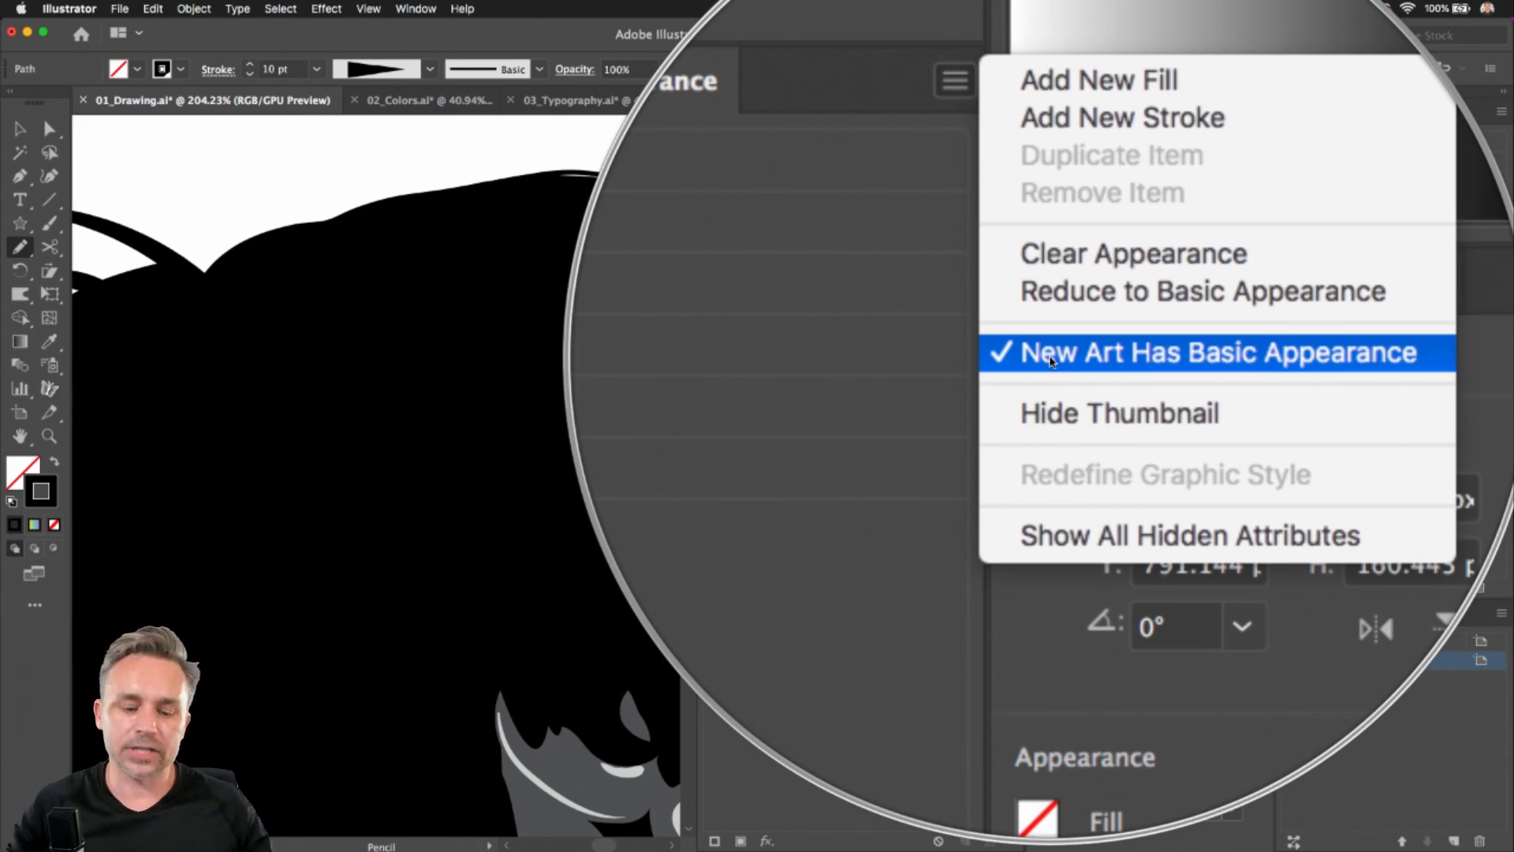
pyautogui.click(1051, 362)
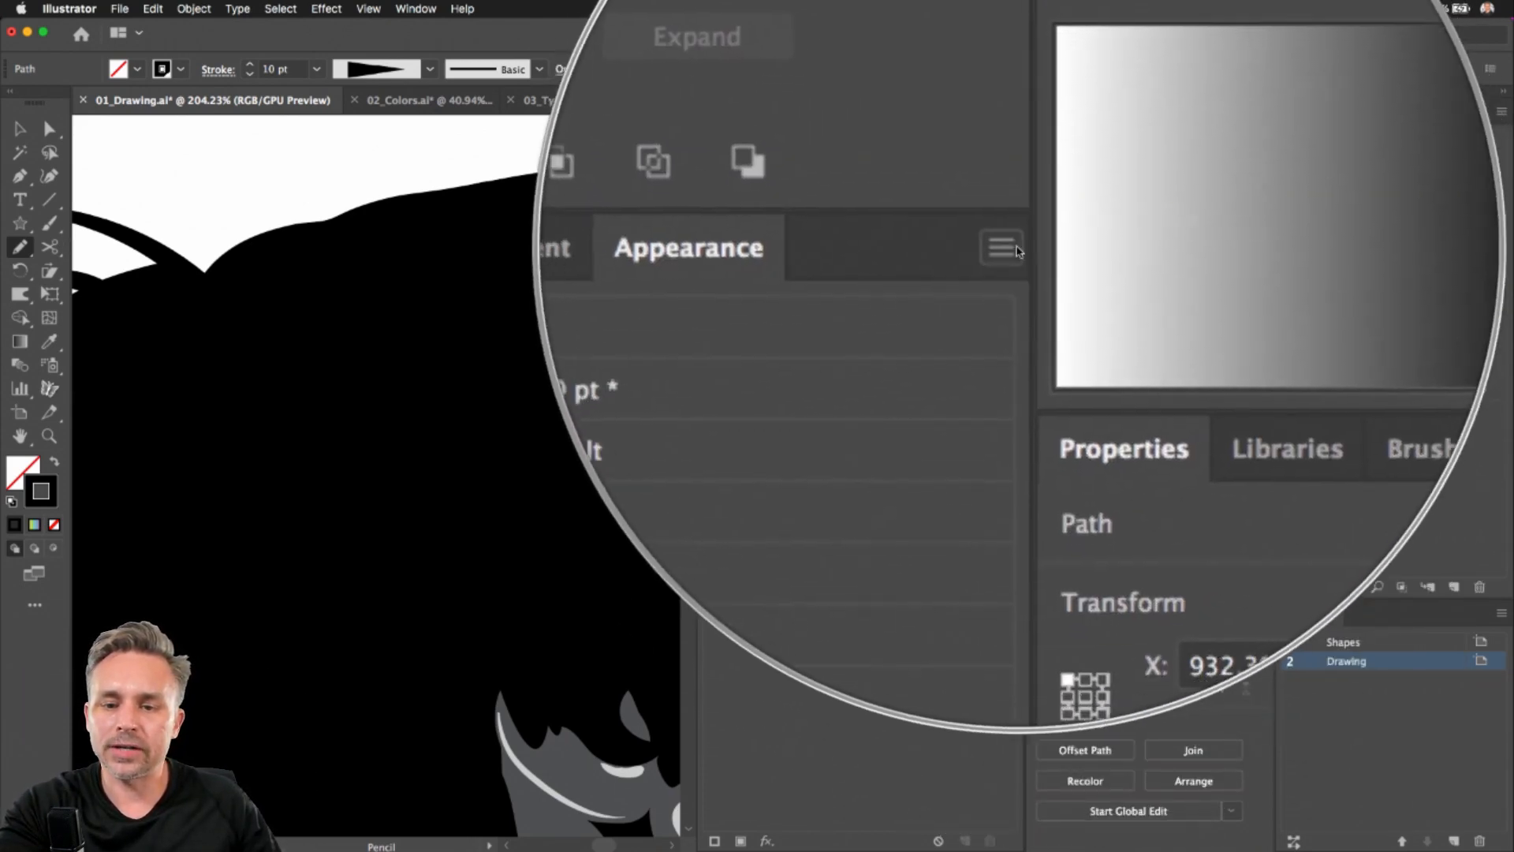
pyautogui.click(1010, 251)
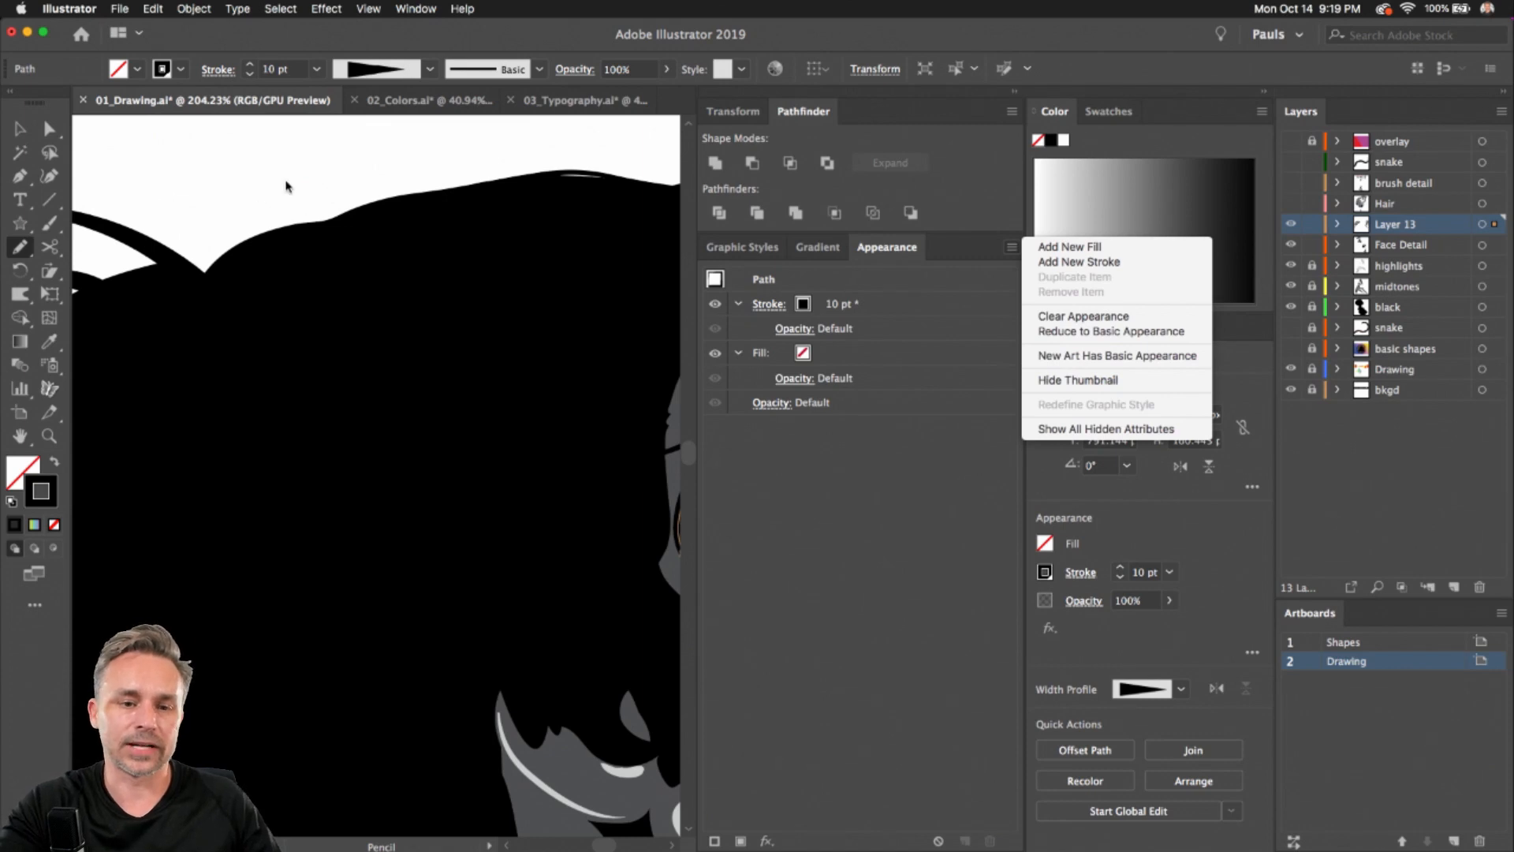
pyautogui.click(286, 183)
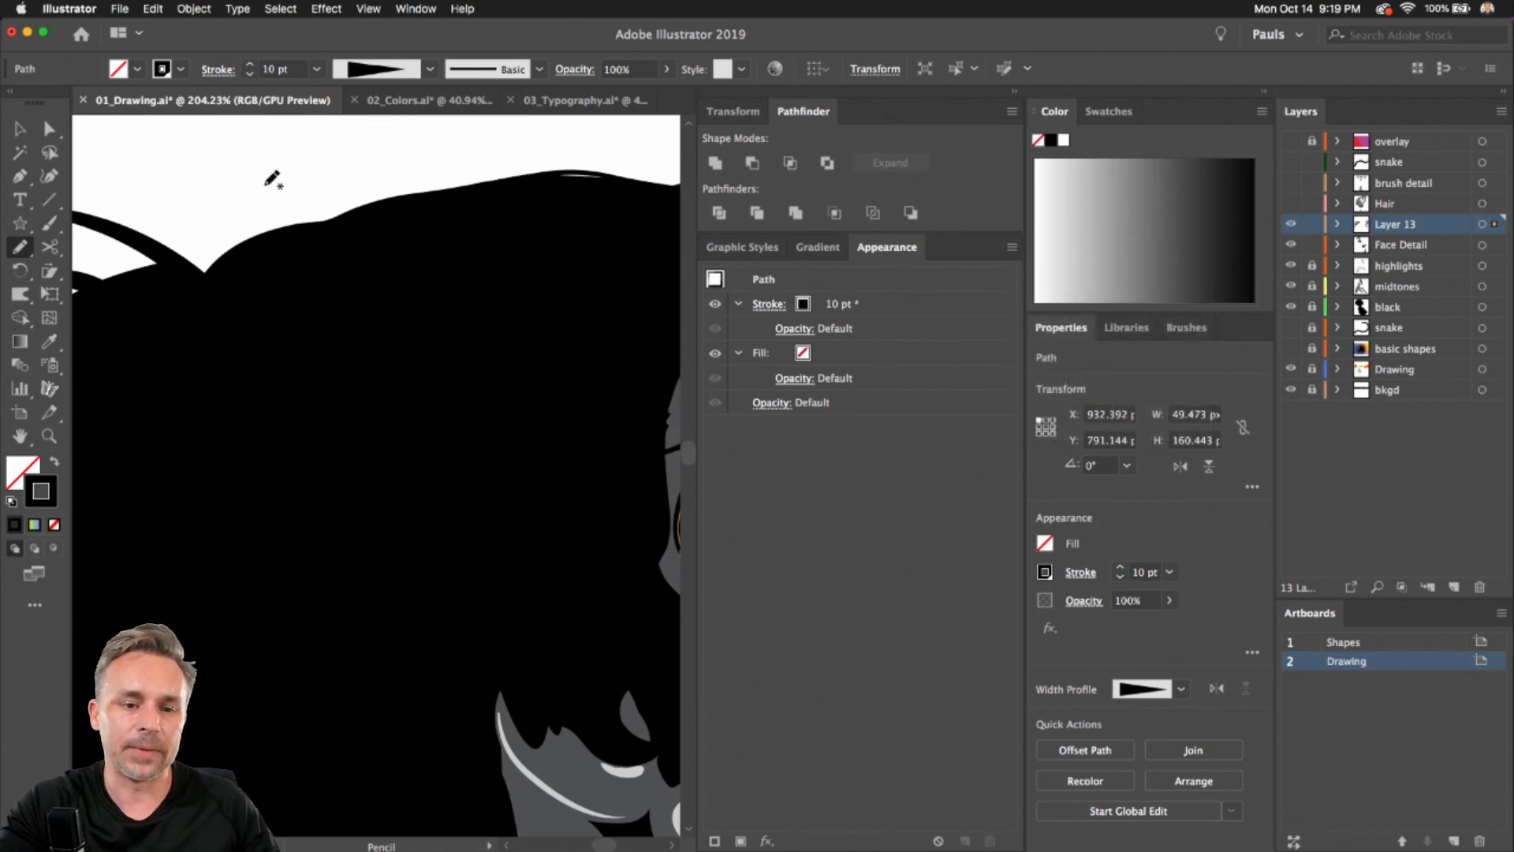
# Draw more tapered strands around the left side and bottom of the hair
pyautogui.moveTo(269, 185); pyautogui.dragTo(332, 244)
pyautogui.moveTo(387, 286)
pyautogui.mouseDown()
pyautogui.moveTo(276, 335)
pyautogui.moveTo(280, 369)
pyautogui.mouseUp()
pyautogui.moveTo(175, 446)
pyautogui.mouseDown()
pyautogui.moveTo(125, 533)
pyautogui.moveTo(224, 618)
pyautogui.mouseUp()
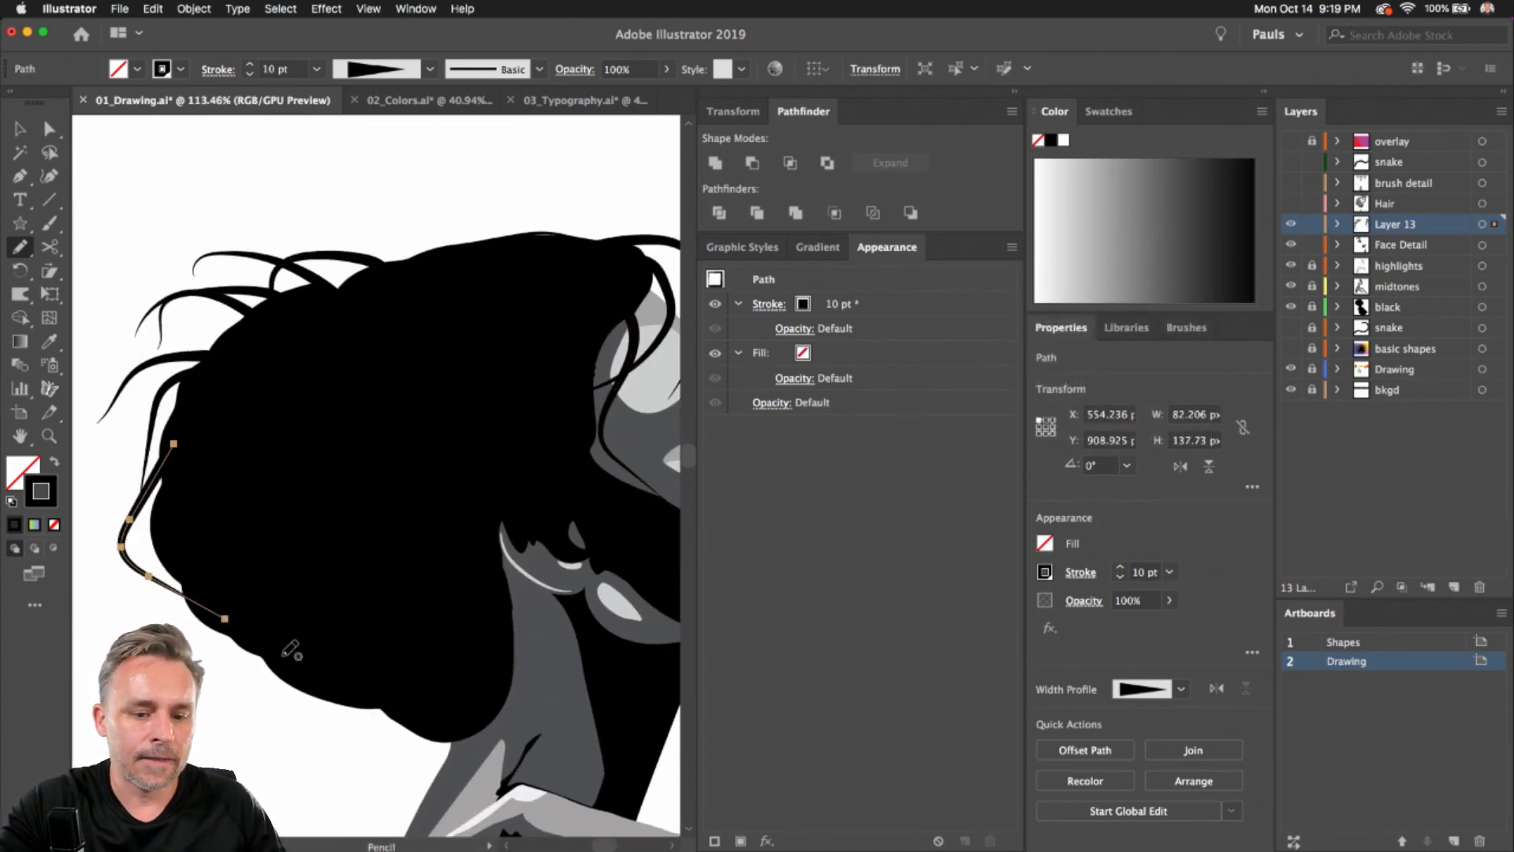
pyautogui.moveTo(487, 704)
pyautogui.mouseDown()
pyautogui.moveTo(447, 754)
pyautogui.moveTo(359, 719)
pyautogui.mouseUp()
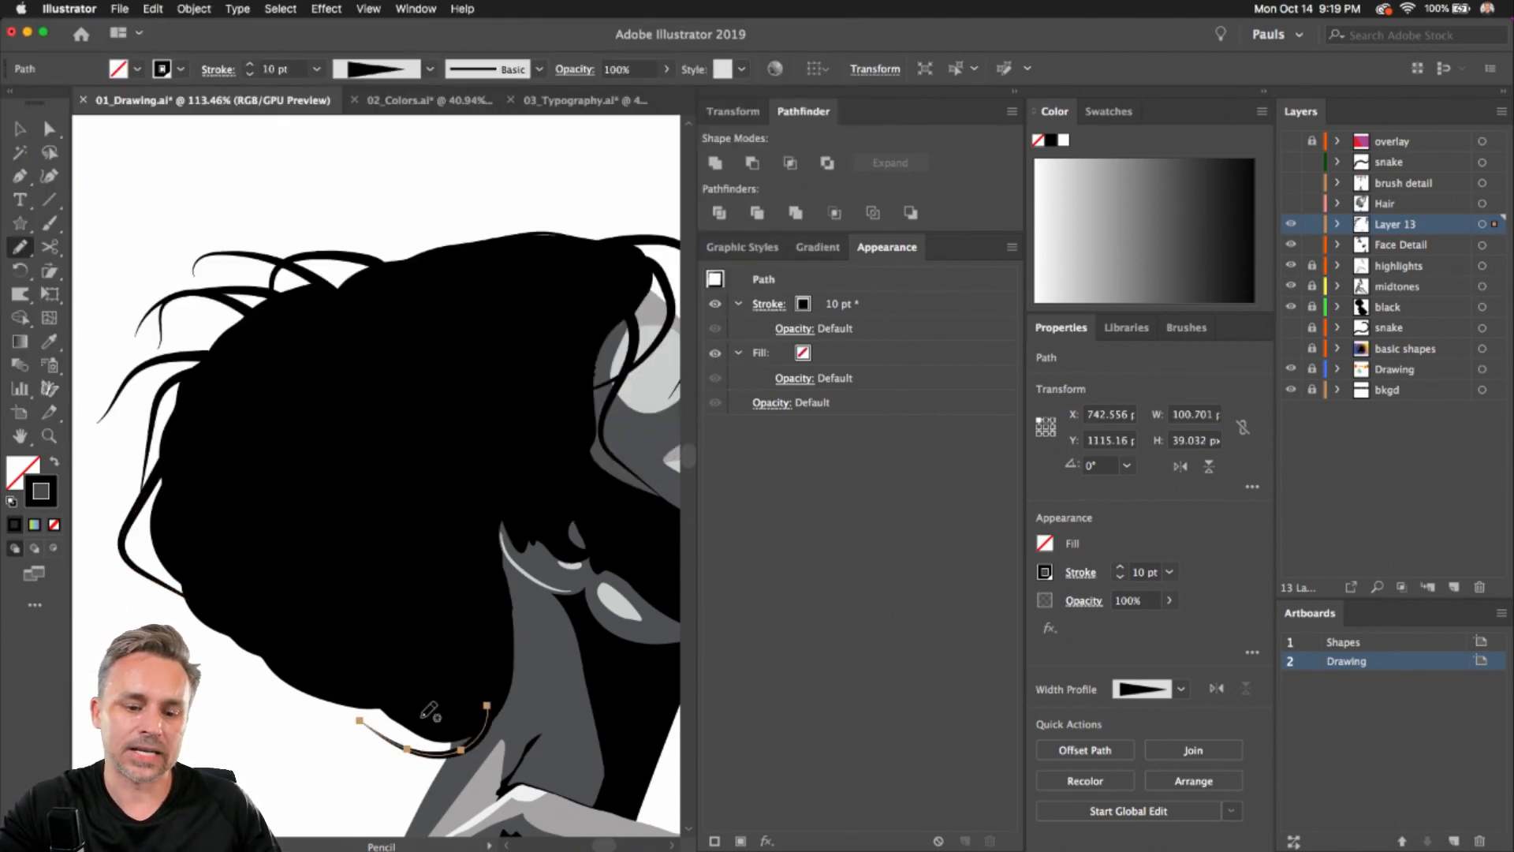
pyautogui.moveTo(422, 723); pyautogui.dragTo(290, 716)
pyautogui.moveTo(189, 581)
pyautogui.mouseDown()
pyautogui.moveTo(231, 701)
pyautogui.moveTo(264, 739)
pyautogui.mouseUp()
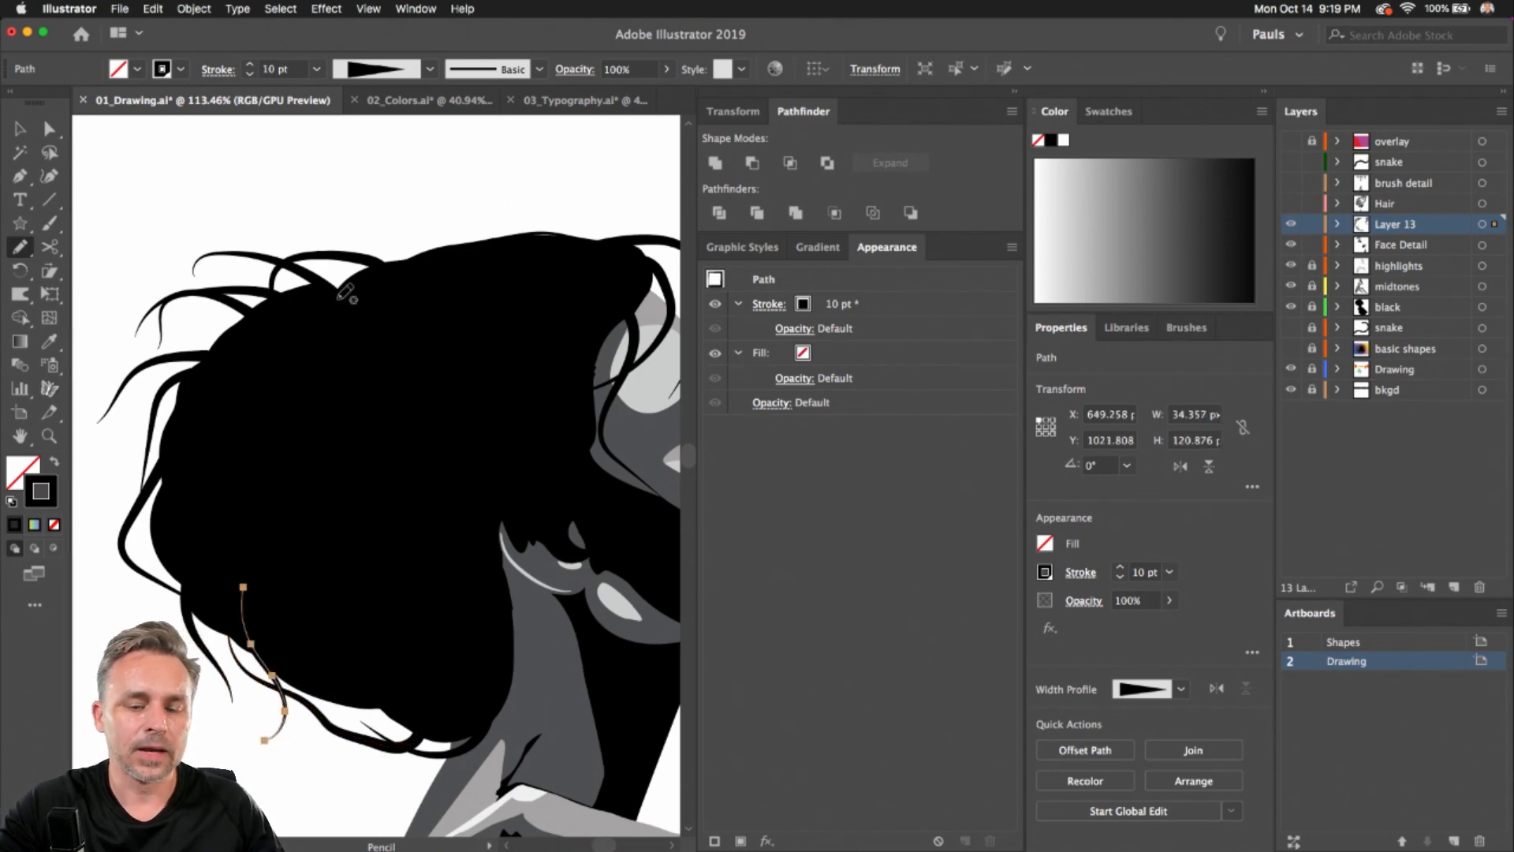
pyautogui.moveTo(613, 253)
pyautogui.mouseDown()
pyautogui.moveTo(518, 224)
pyautogui.moveTo(432, 238)
pyautogui.moveTo(179, 395)
pyautogui.moveTo(186, 462)
pyautogui.moveTo(165, 584)
pyautogui.mouseUp()
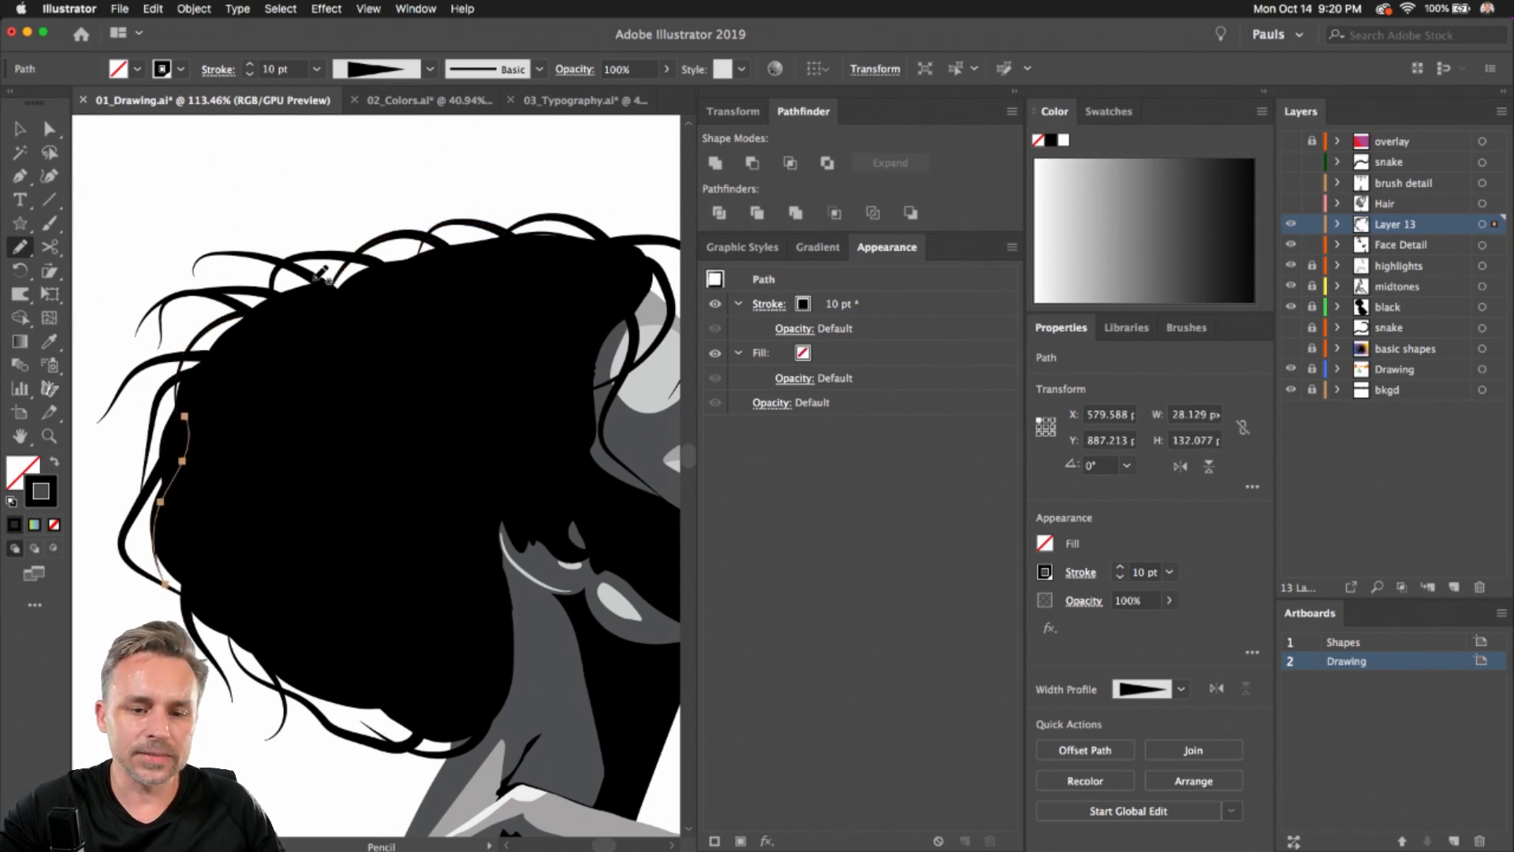
# Set the Pencil tool's Fidelity fully to Smooth in its options
pyautogui.scroll(5, 355, 429)
pyautogui.hscroll(6, 355, 429)
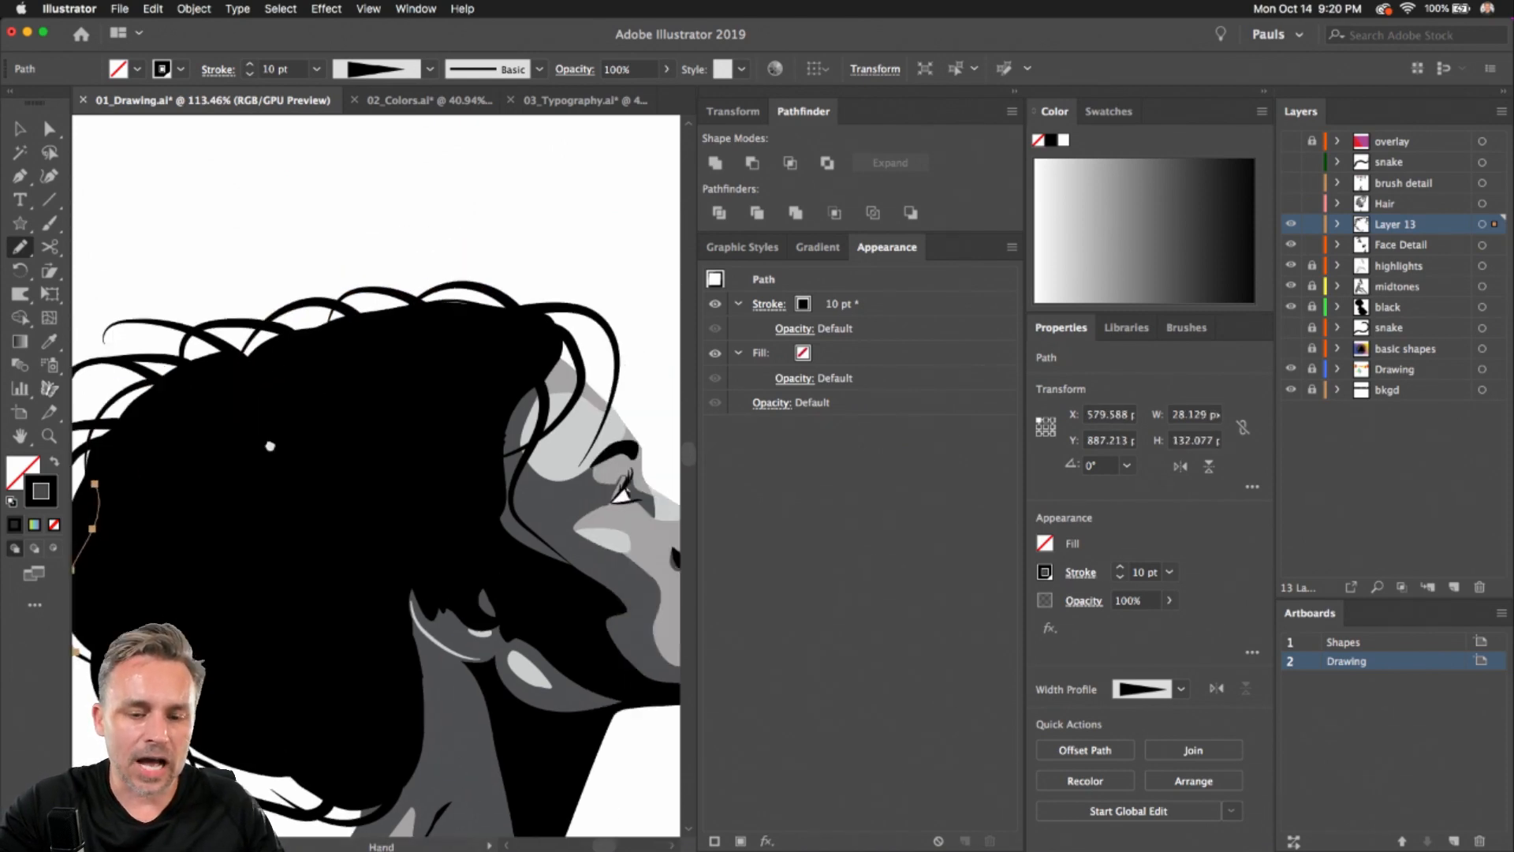
pyautogui.doubleClick(17, 251)
pyautogui.moveTo(258, 146)
pyautogui.mouseDown()
pyautogui.moveTo(343, 215)
pyautogui.moveTo(623, 201)
pyautogui.mouseUp()
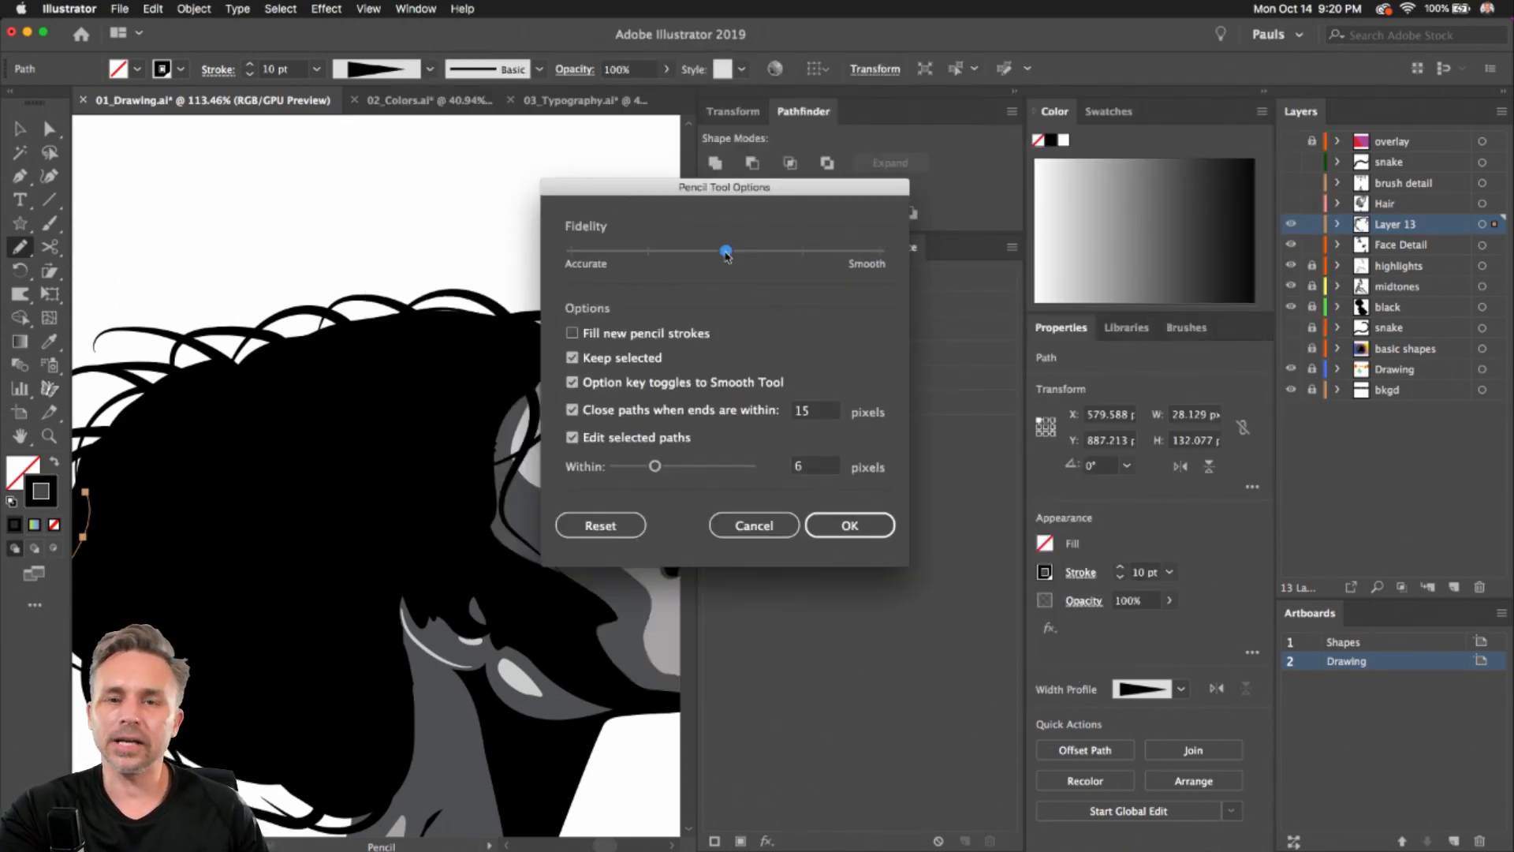
pyautogui.moveTo(726, 251); pyautogui.dragTo(1014, 287)
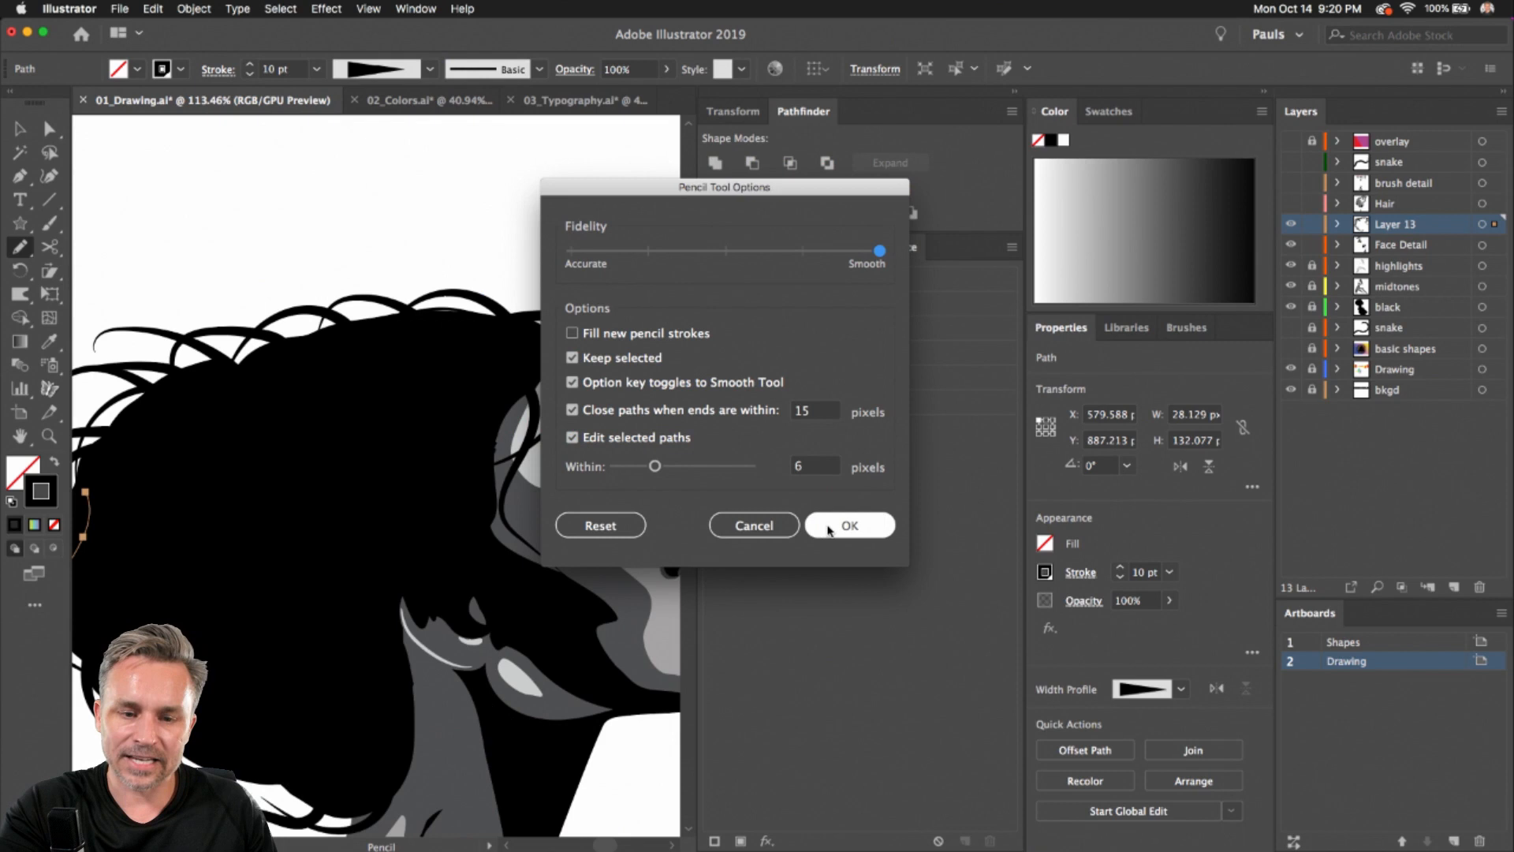
pyautogui.click(844, 525)
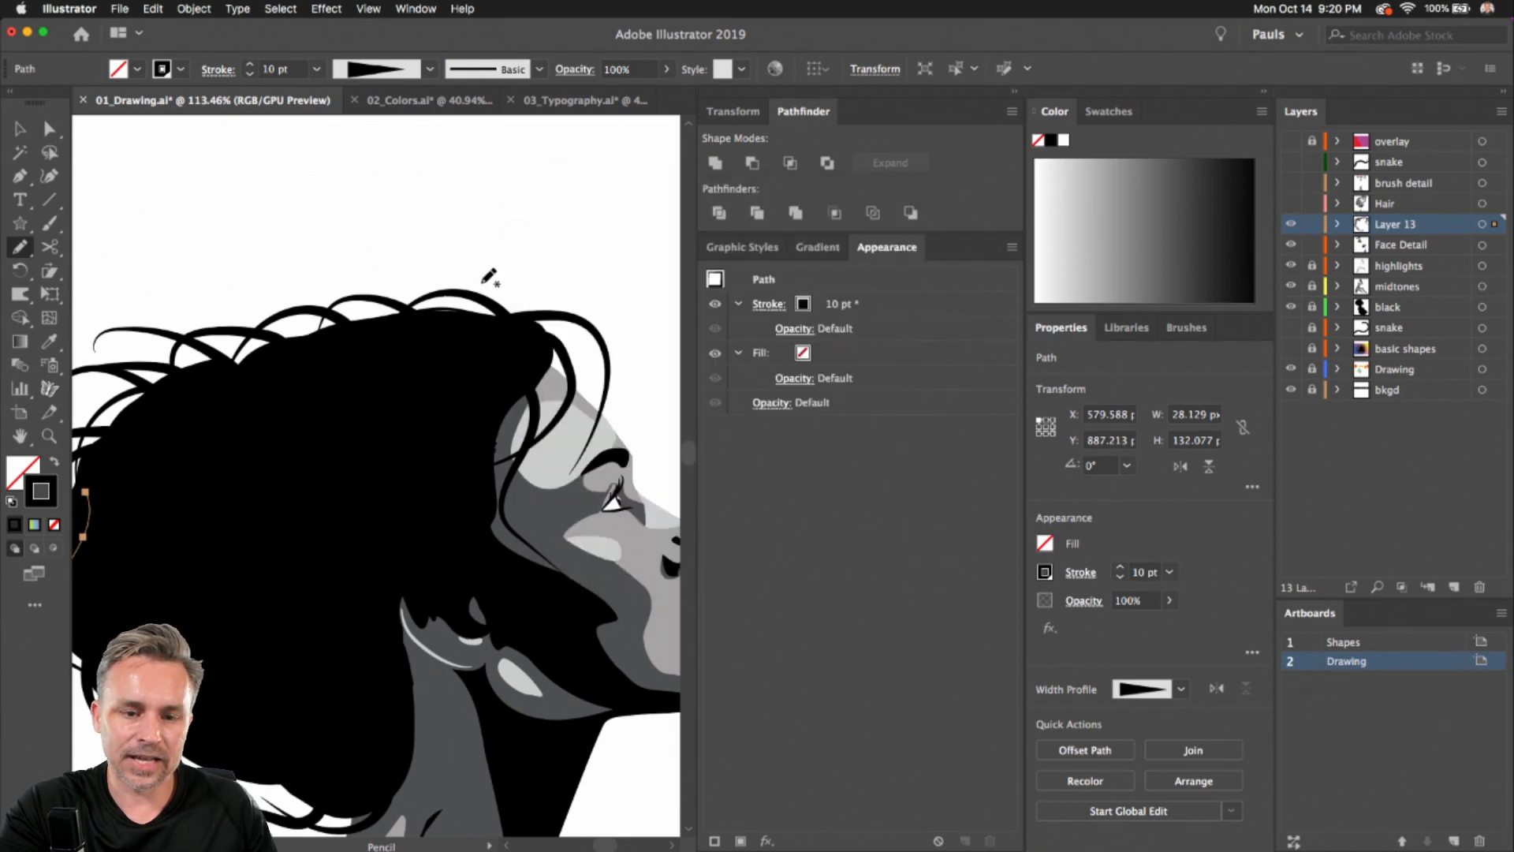
# Draw a tapered strand arching over the top of the hair, redrawing it several times to refine its curve
pyautogui.moveTo(533, 340)
pyautogui.mouseDown()
pyautogui.moveTo(477, 241)
pyautogui.moveTo(142, 194)
pyautogui.mouseUp()
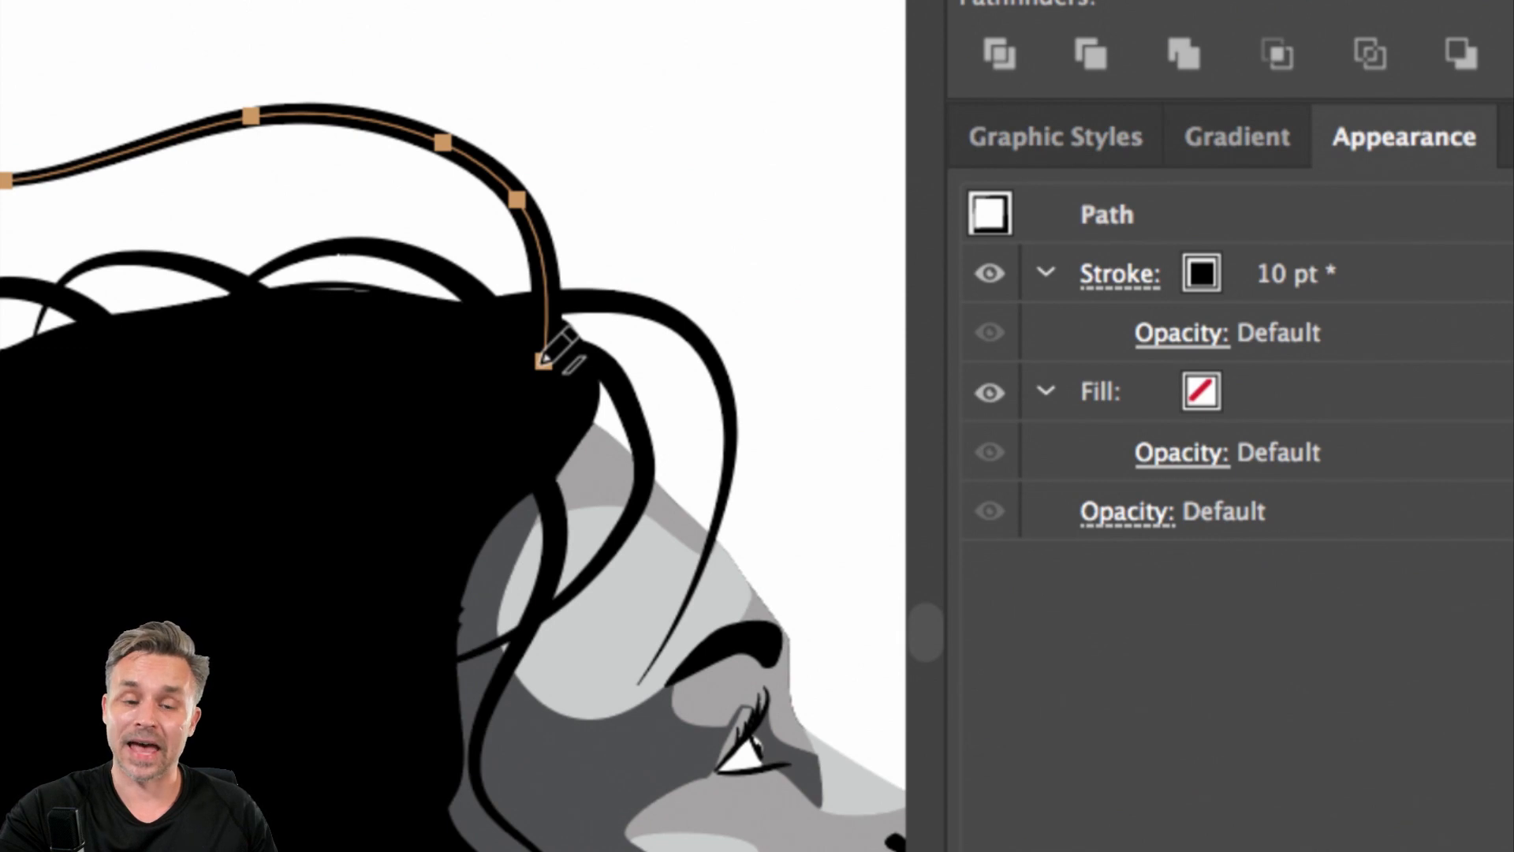
pyautogui.moveTo(544, 359)
pyautogui.mouseDown()
pyautogui.moveTo(542, 307)
pyautogui.moveTo(253, 196)
pyautogui.moveTo(138, 200)
pyautogui.mouseUp()
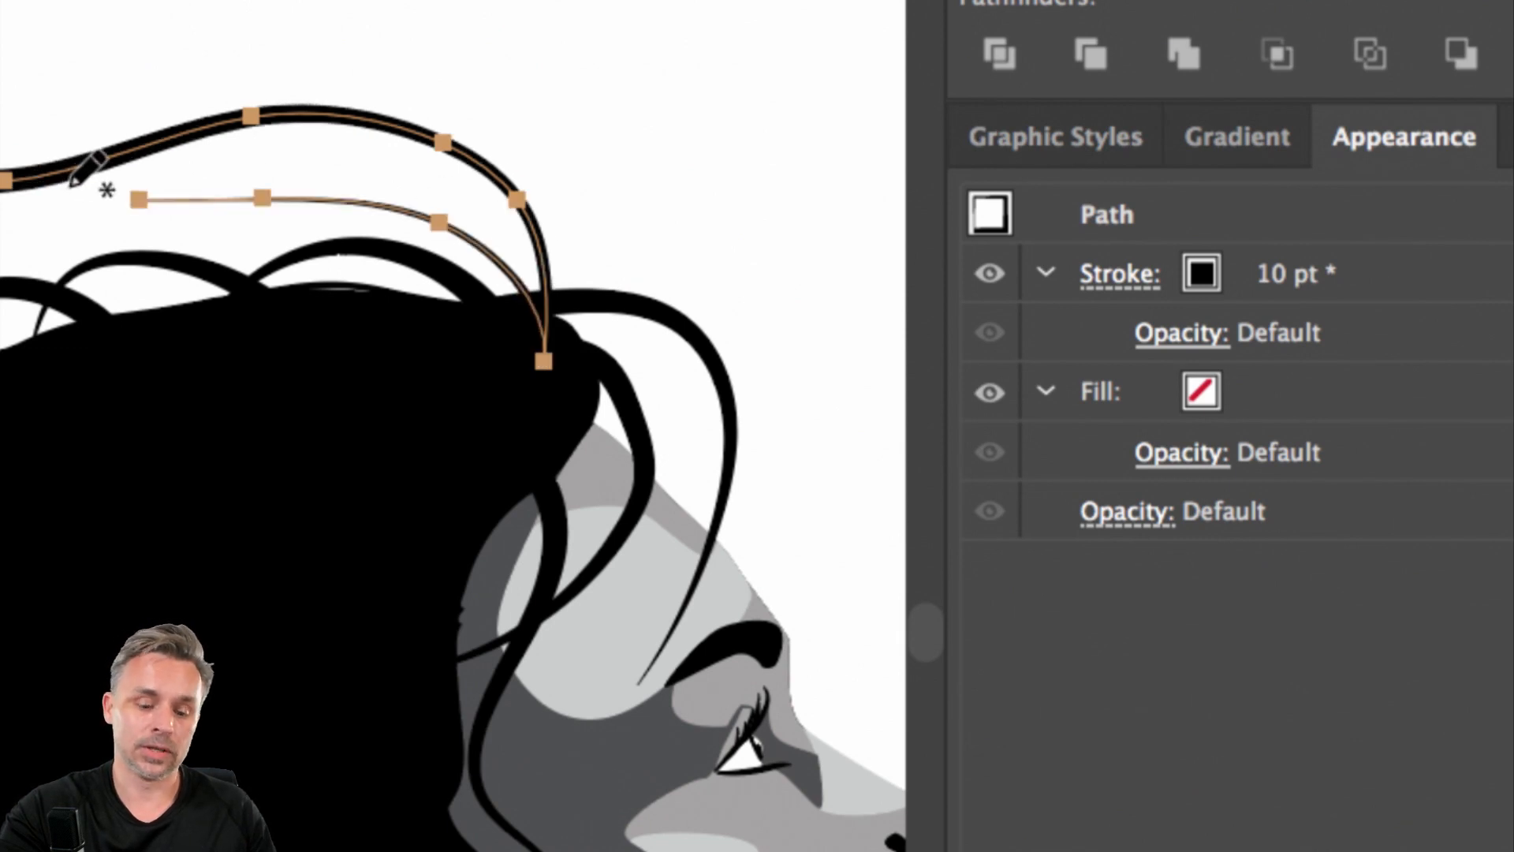
pyautogui.press('super+z')
pyautogui.moveTo(546, 348)
pyautogui.mouseDown()
pyautogui.moveTo(514, 276)
pyautogui.moveTo(365, 203)
pyautogui.moveTo(552, 230)
pyautogui.mouseUp()
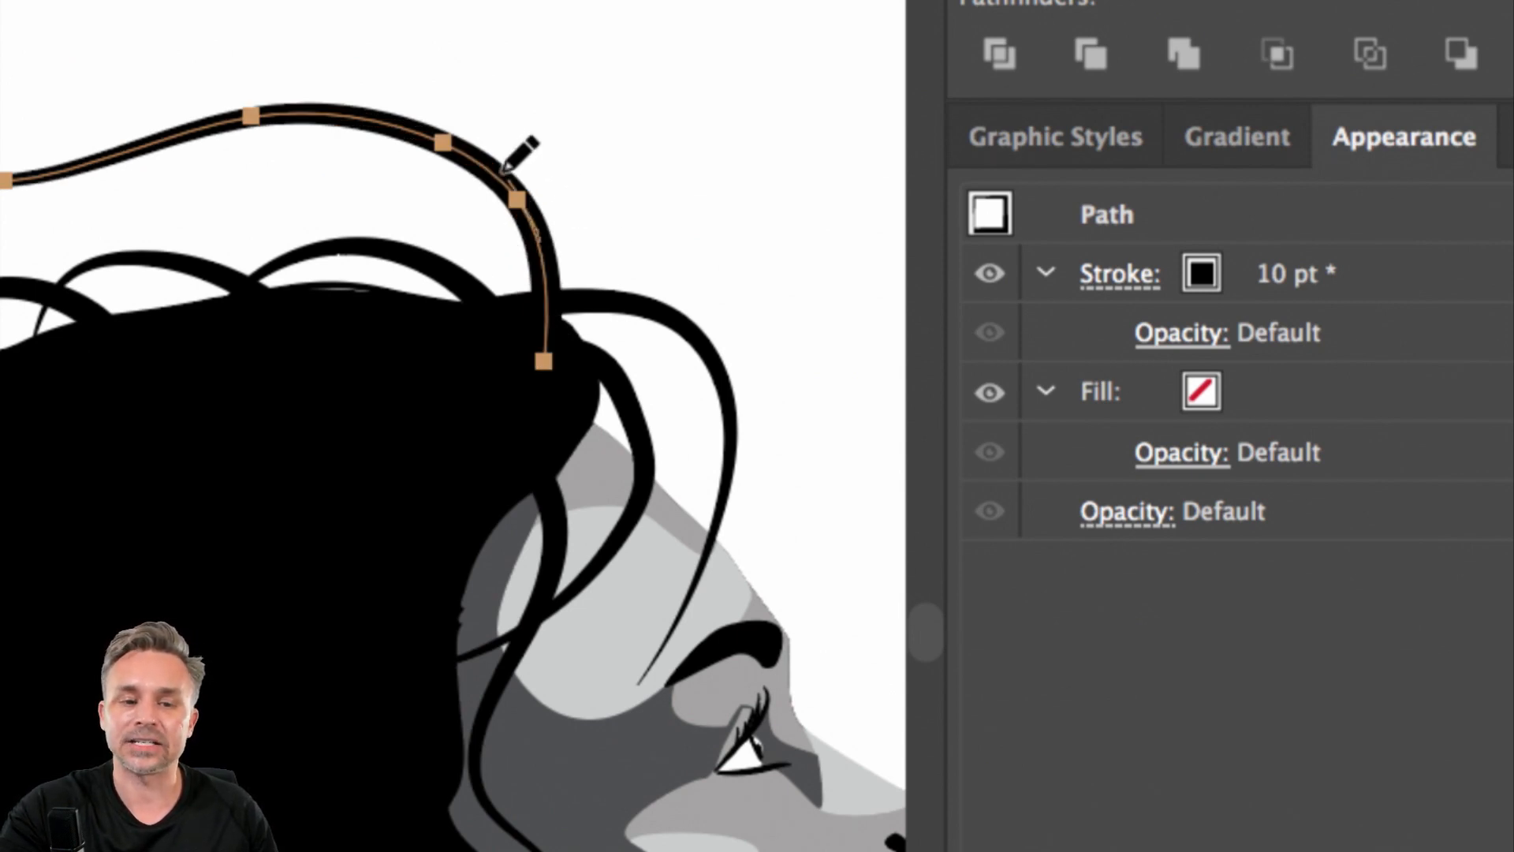
pyautogui.moveTo(511, 170); pyautogui.dragTo(108, 199)
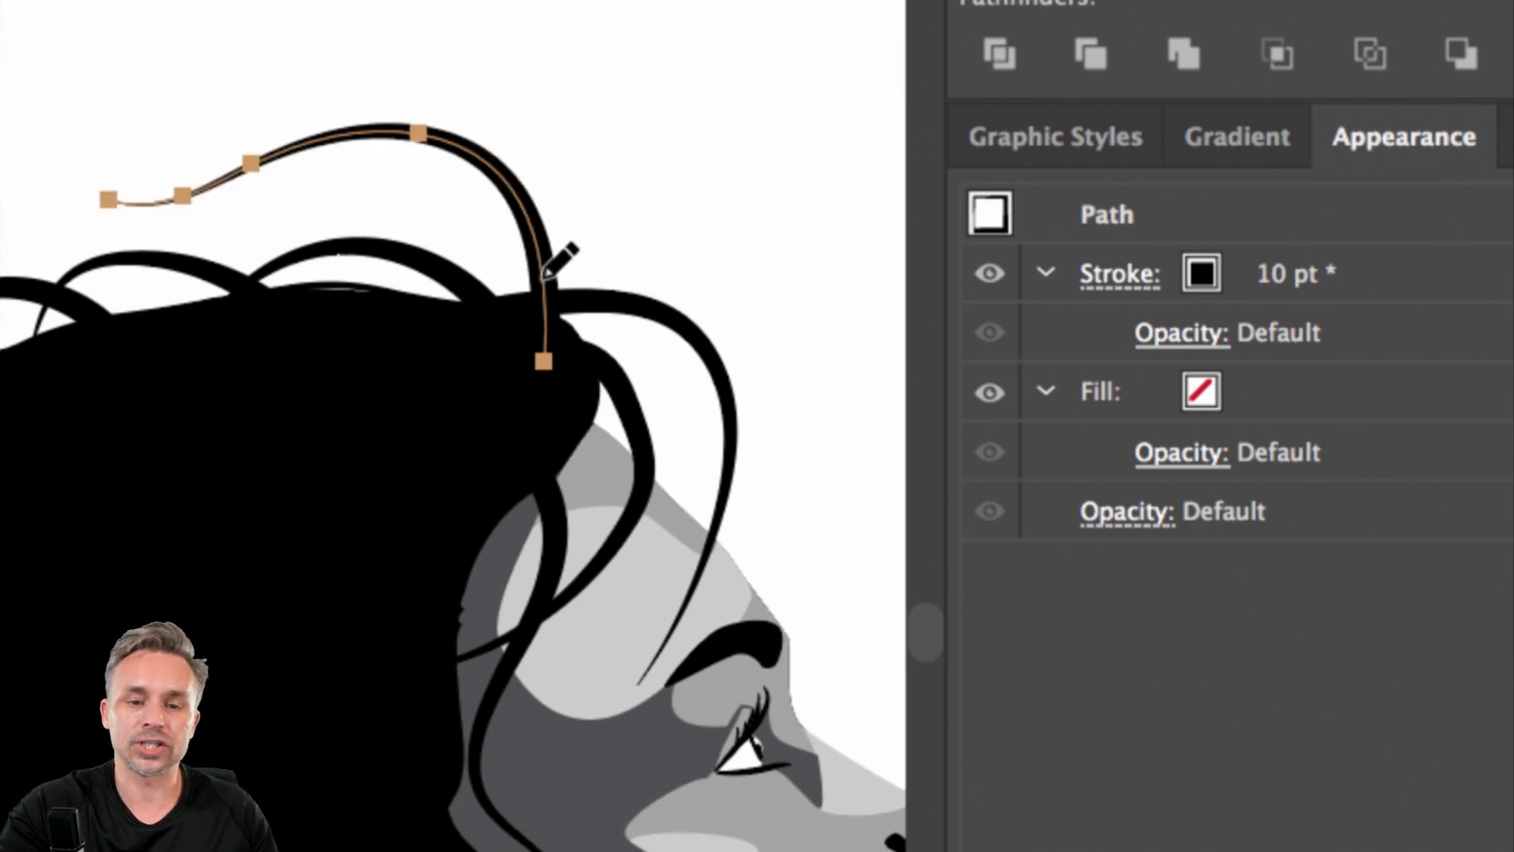
pyautogui.moveTo(556, 246); pyautogui.dragTo(116, 138)
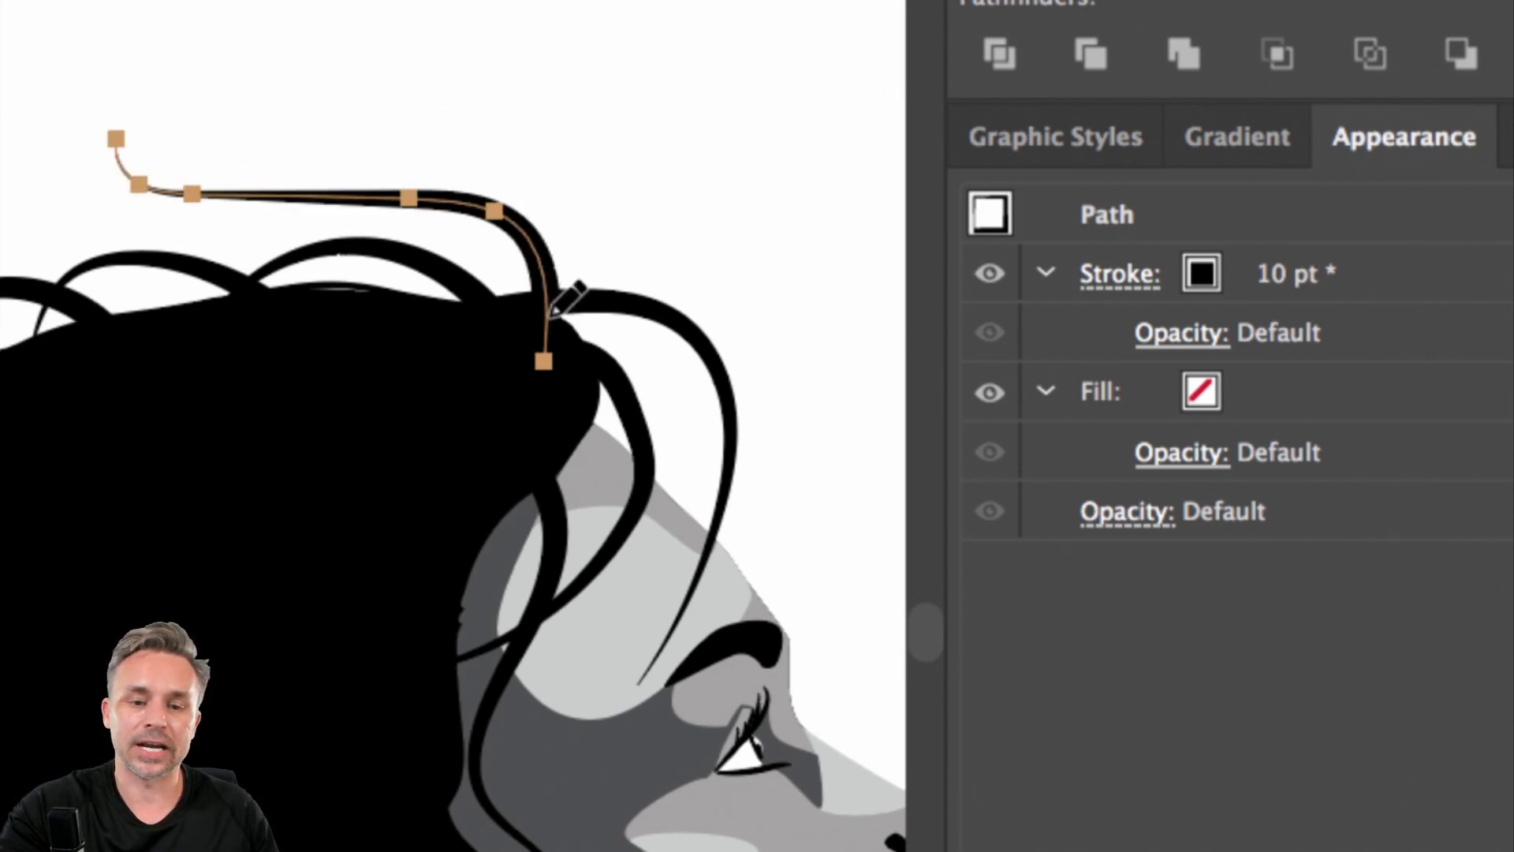
pyautogui.moveTo(564, 296)
pyautogui.mouseDown()
pyautogui.moveTo(504, 236)
pyautogui.moveTo(95, 209)
pyautogui.moveTo(46, 176)
pyautogui.mouseUp()
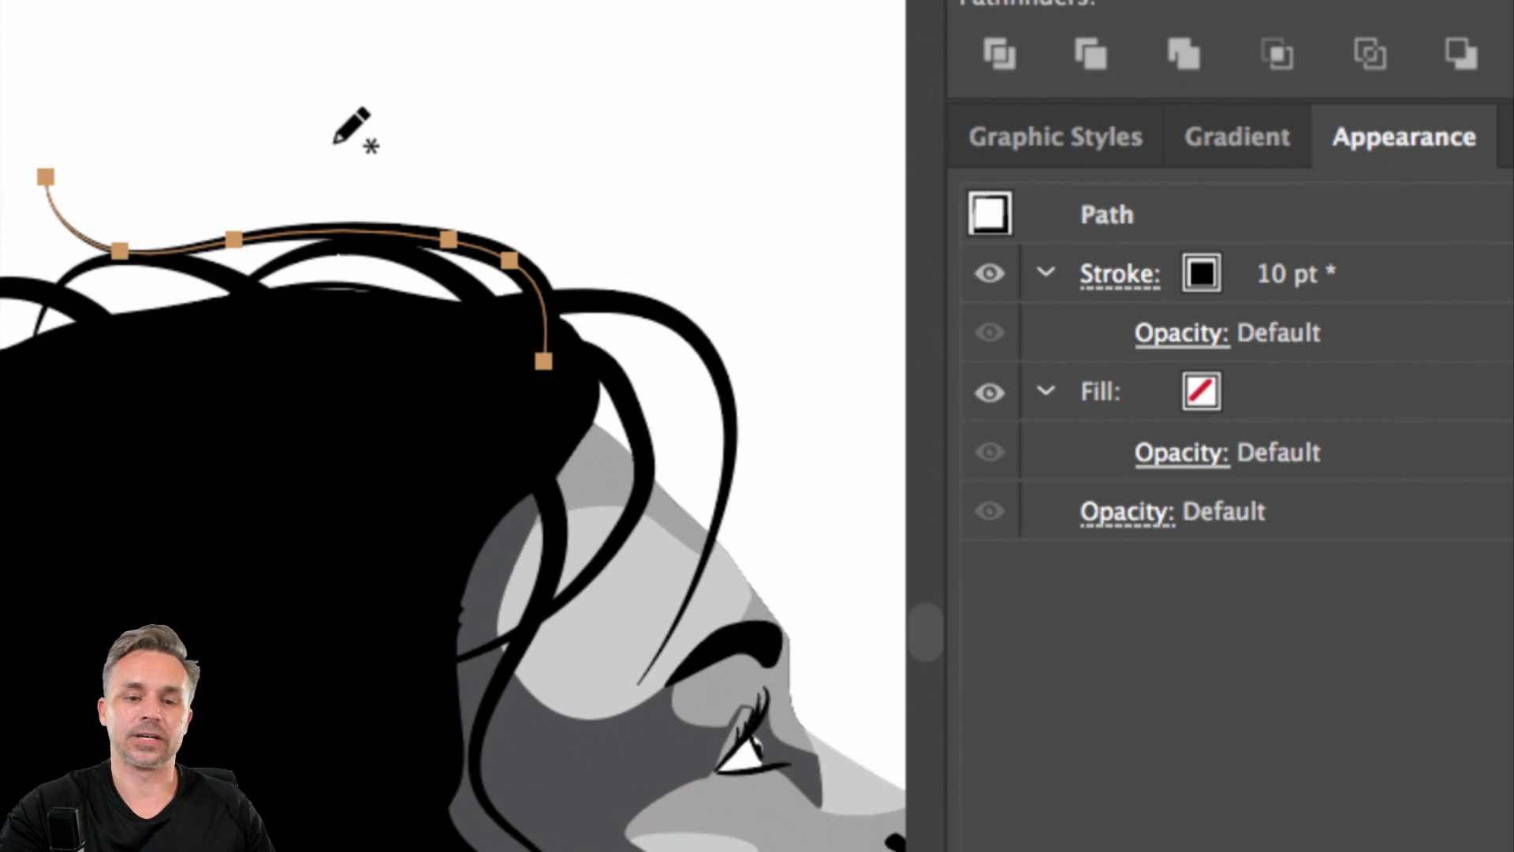
# Toggle the visibility of the Hair and brush detail layers to compare them with the hand-drawn strands
pyautogui.scroll(-3, 352, 125)
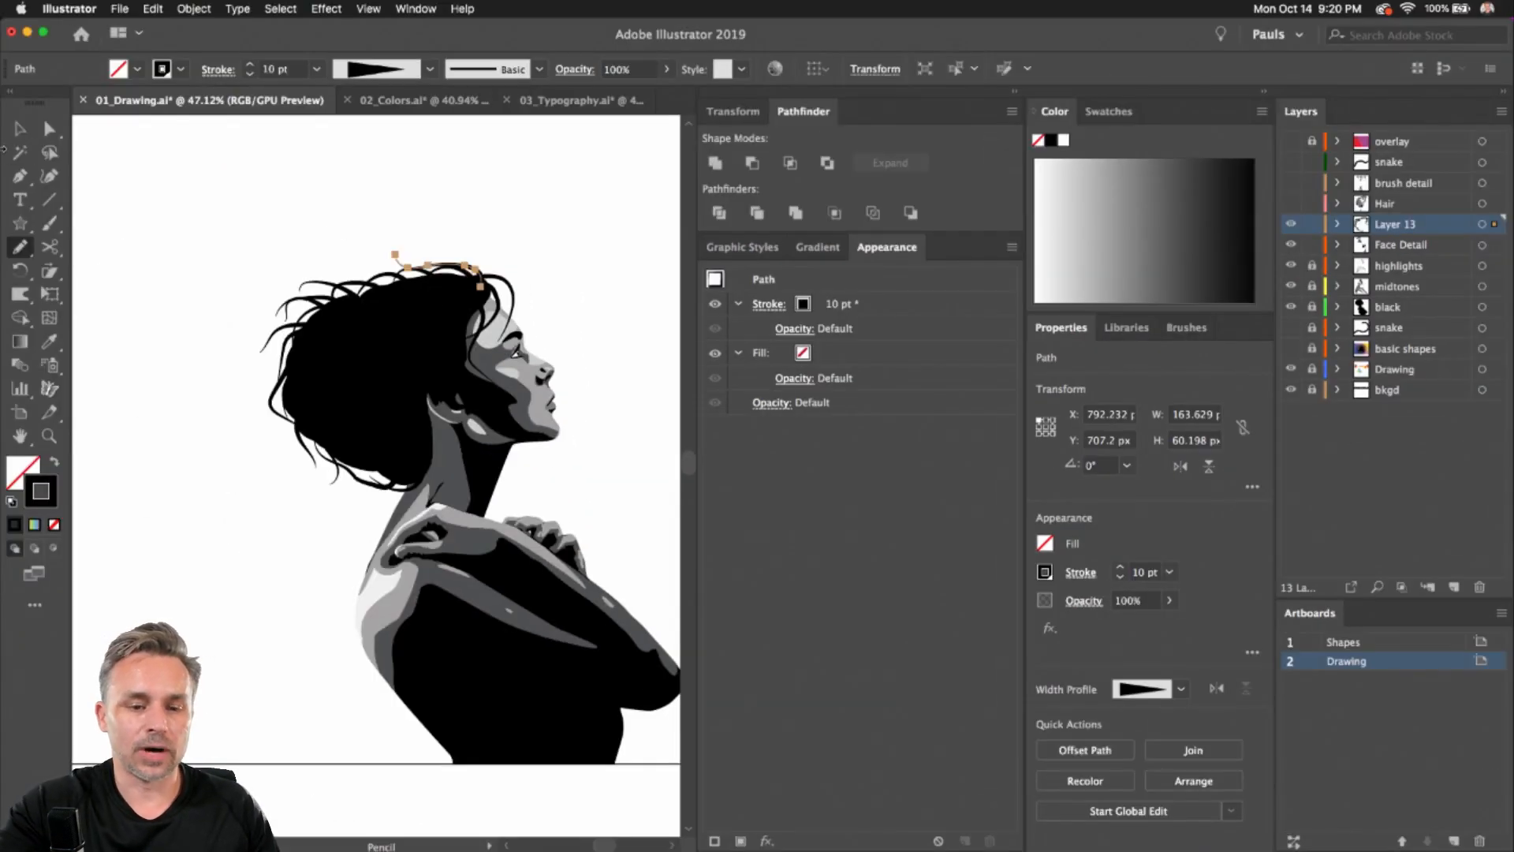
pyautogui.press('v')
pyautogui.click(201, 257)
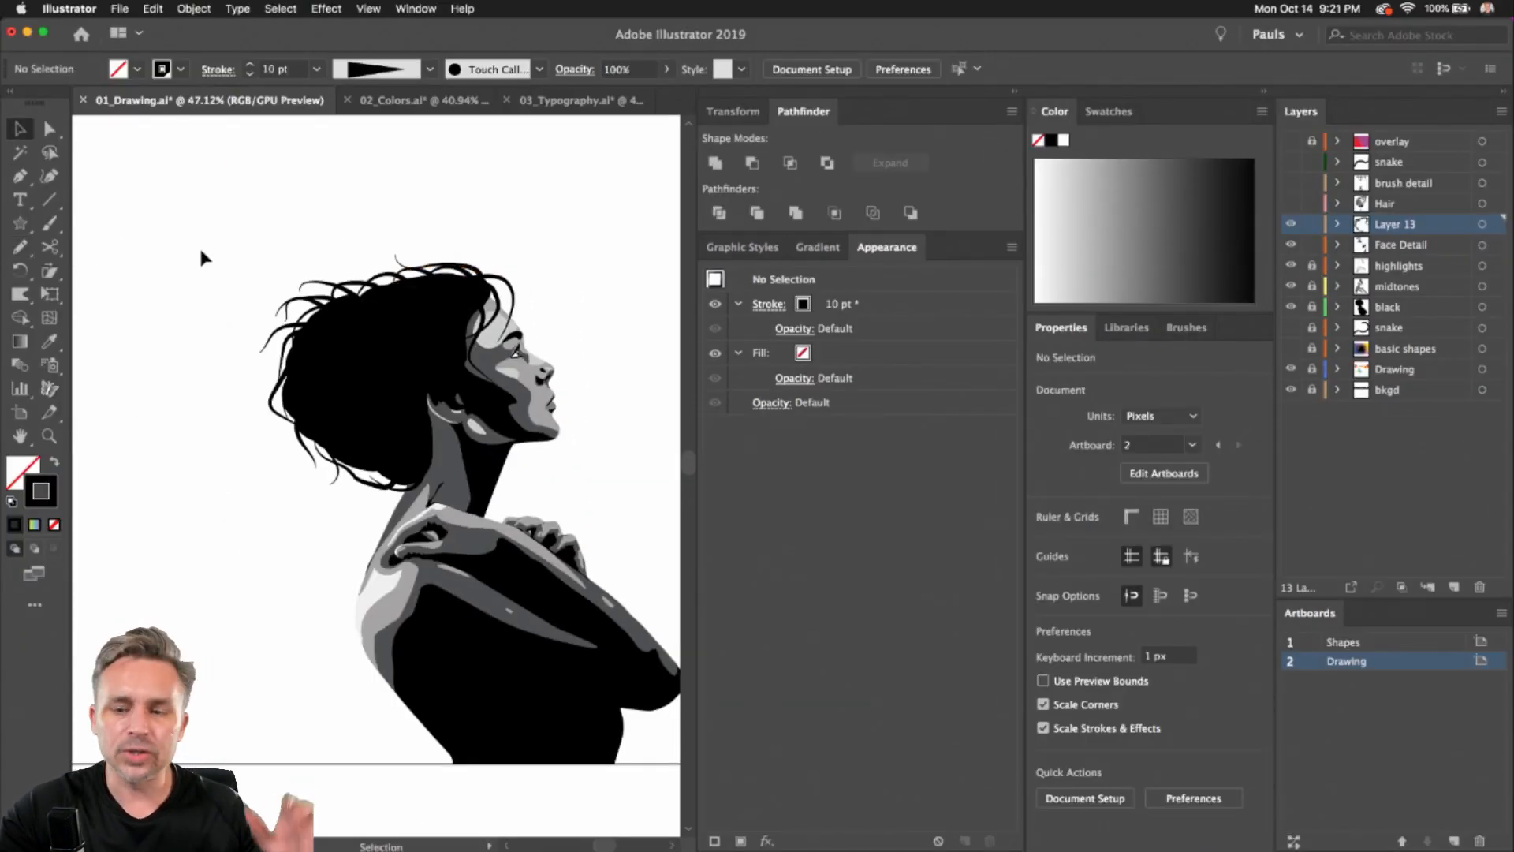
pyautogui.click(1291, 204)
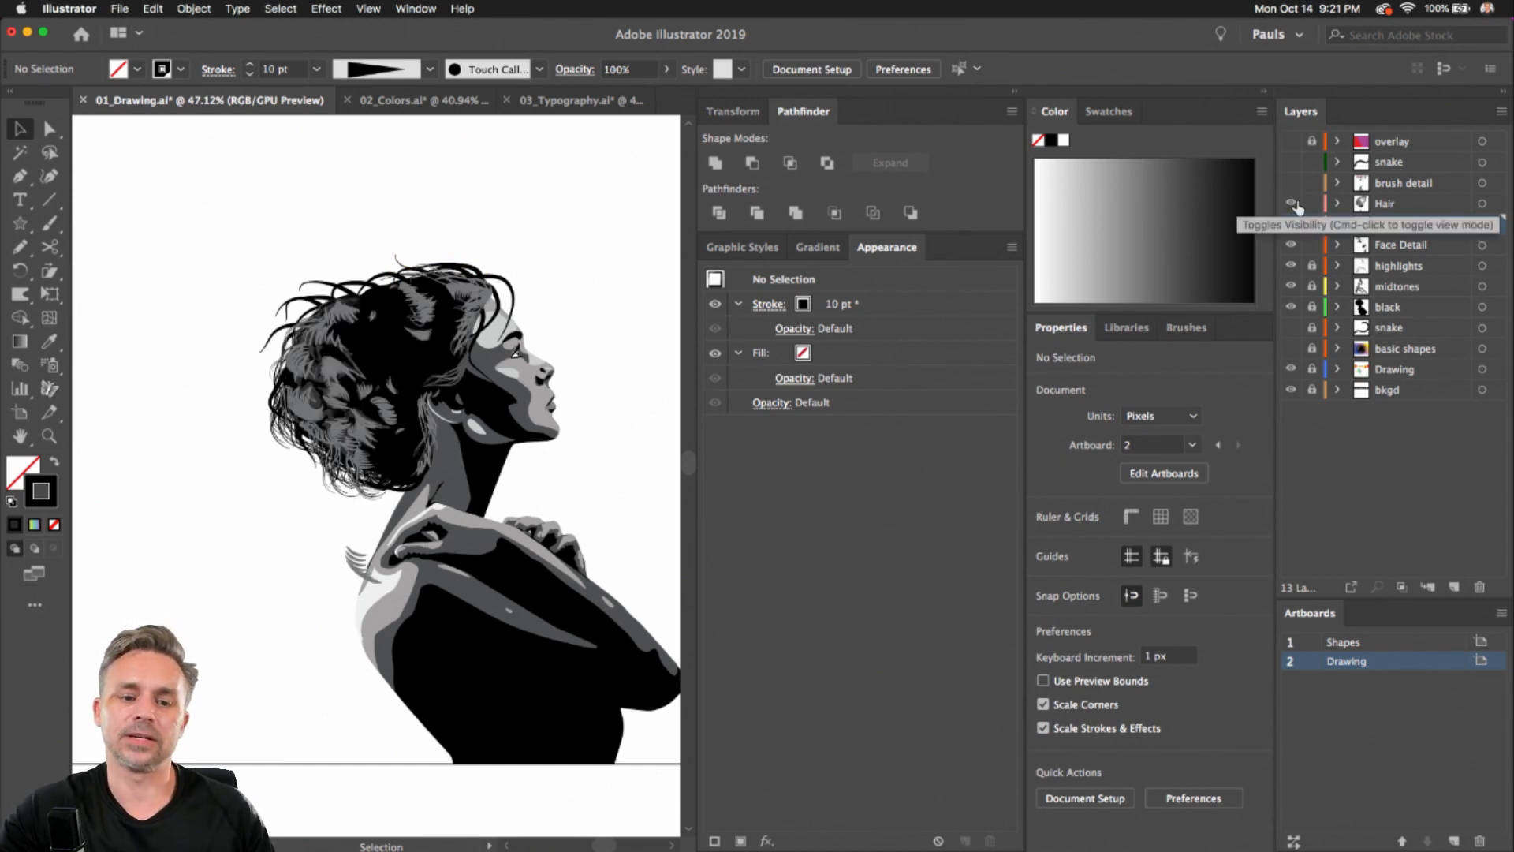
pyautogui.scroll(4, 323, 298)
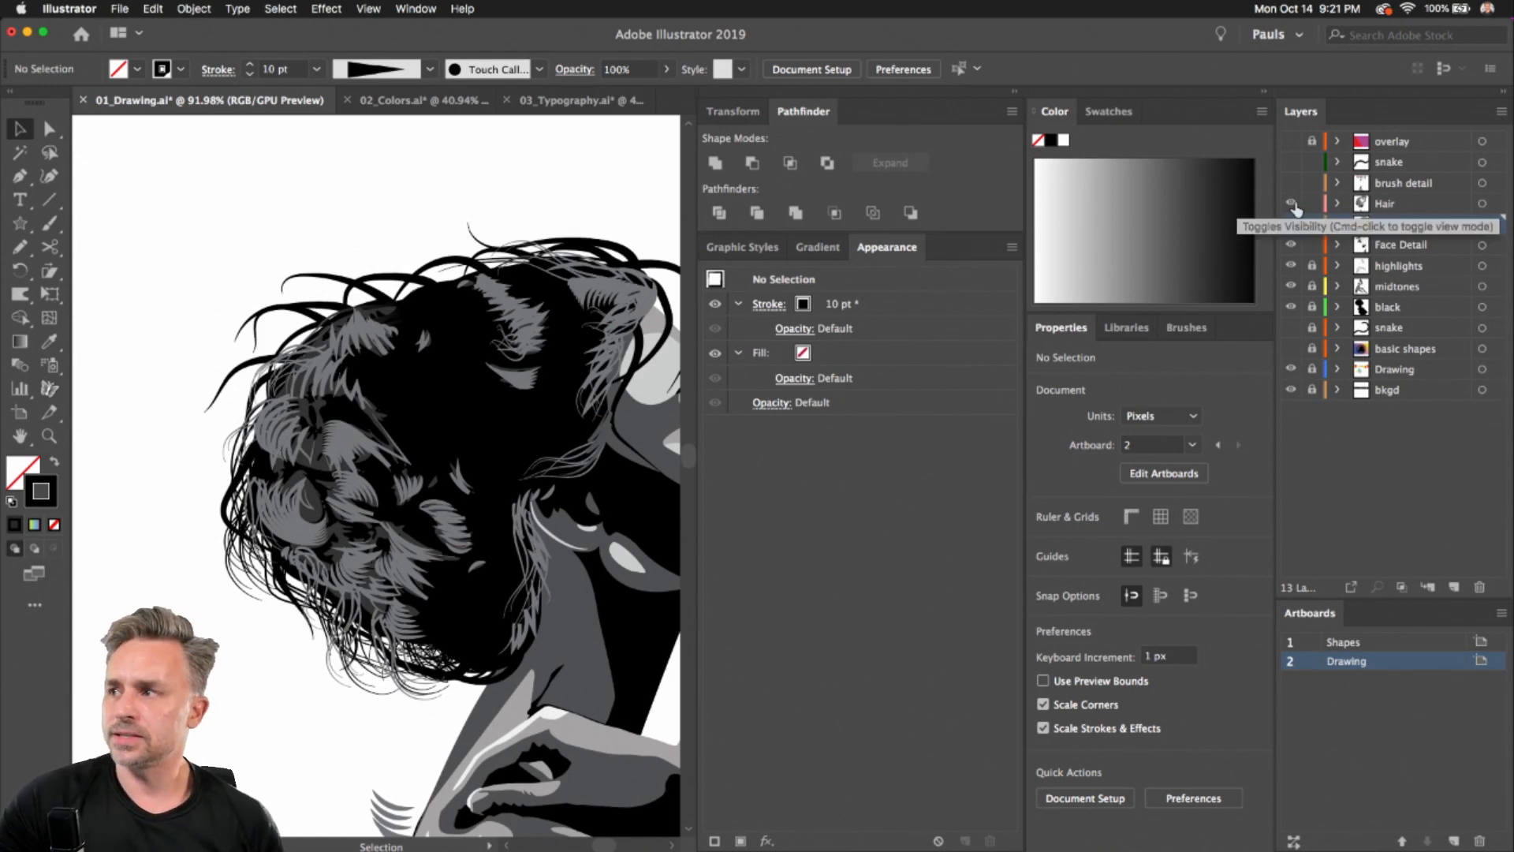
pyautogui.click(1291, 204)
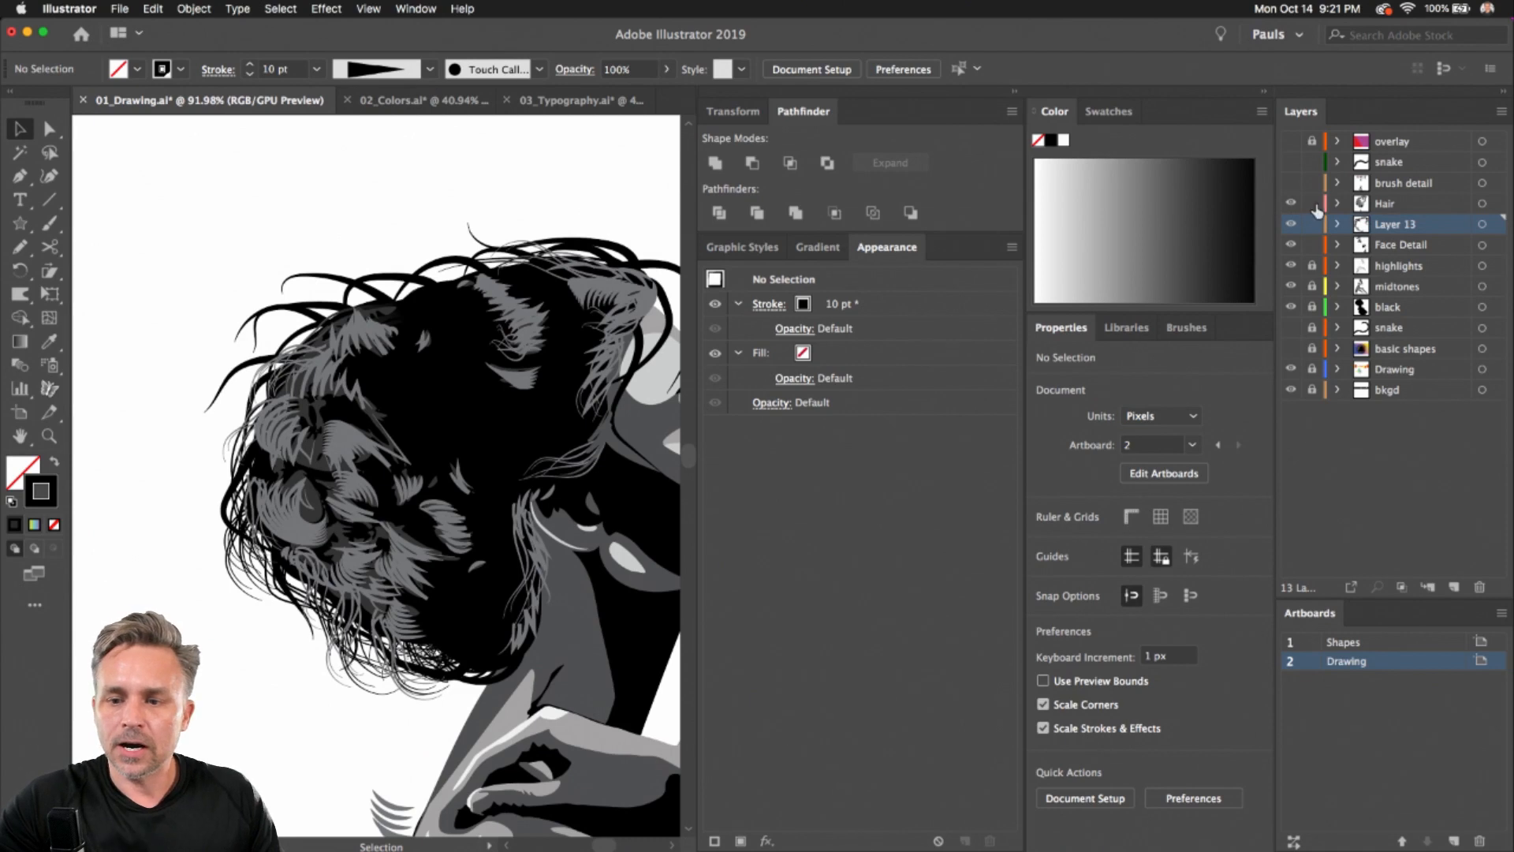
pyautogui.click(1291, 204)
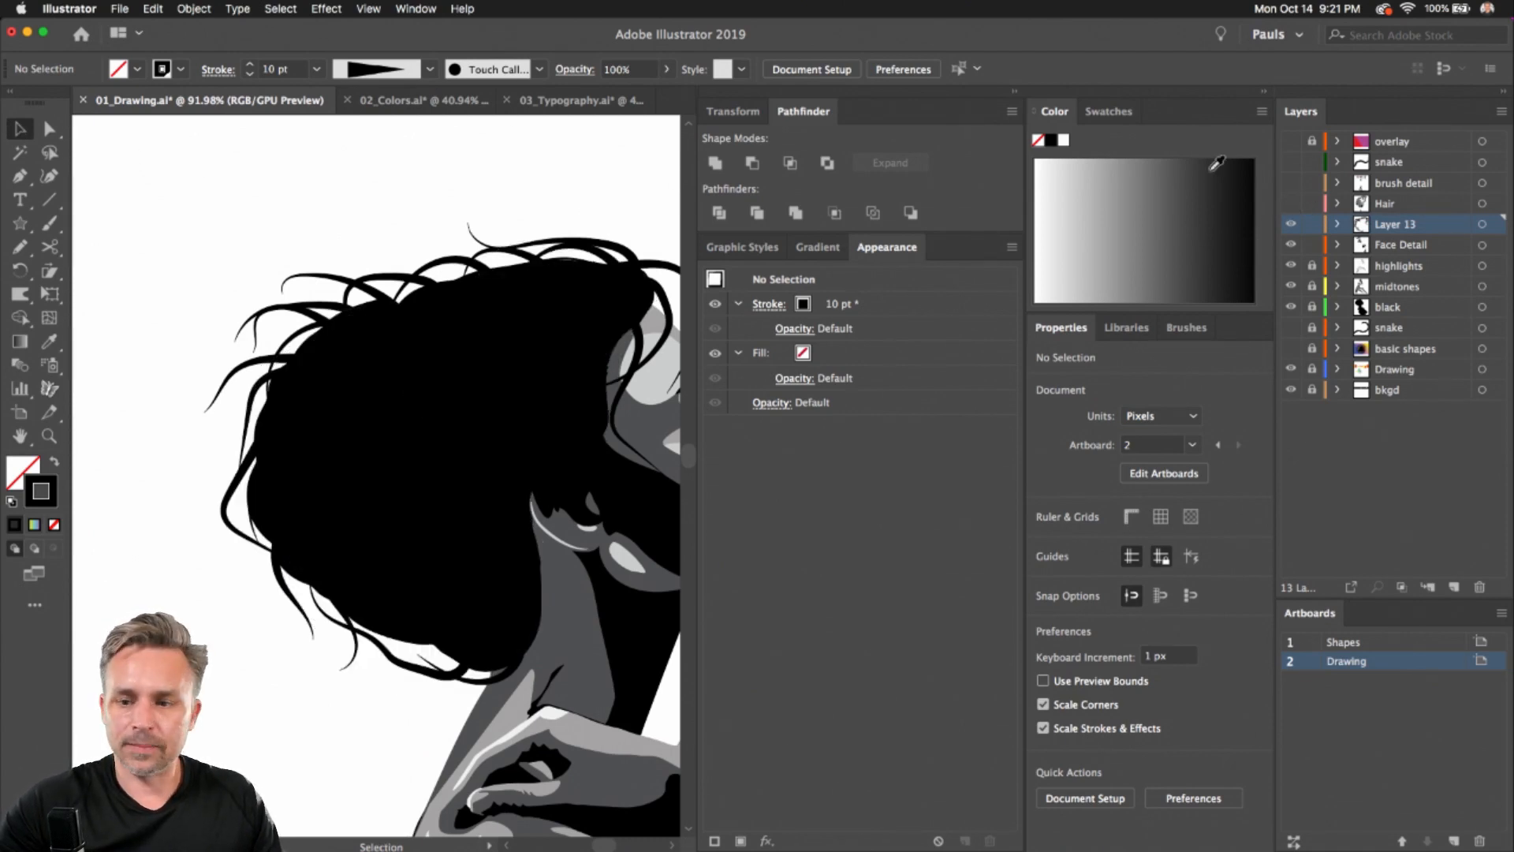
pyautogui.click(1291, 182)
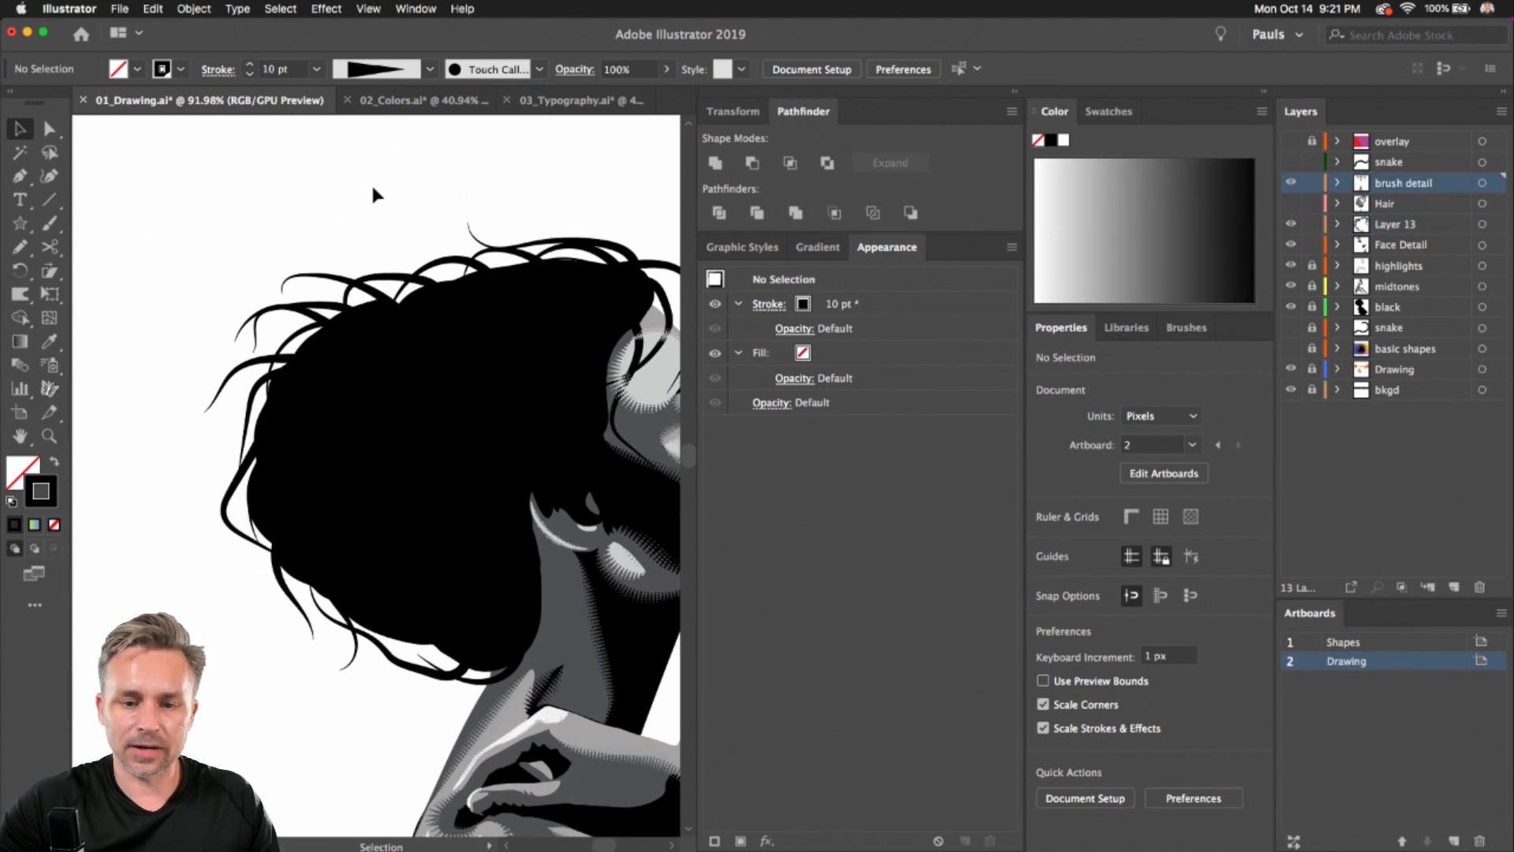
pyautogui.click(1291, 183)
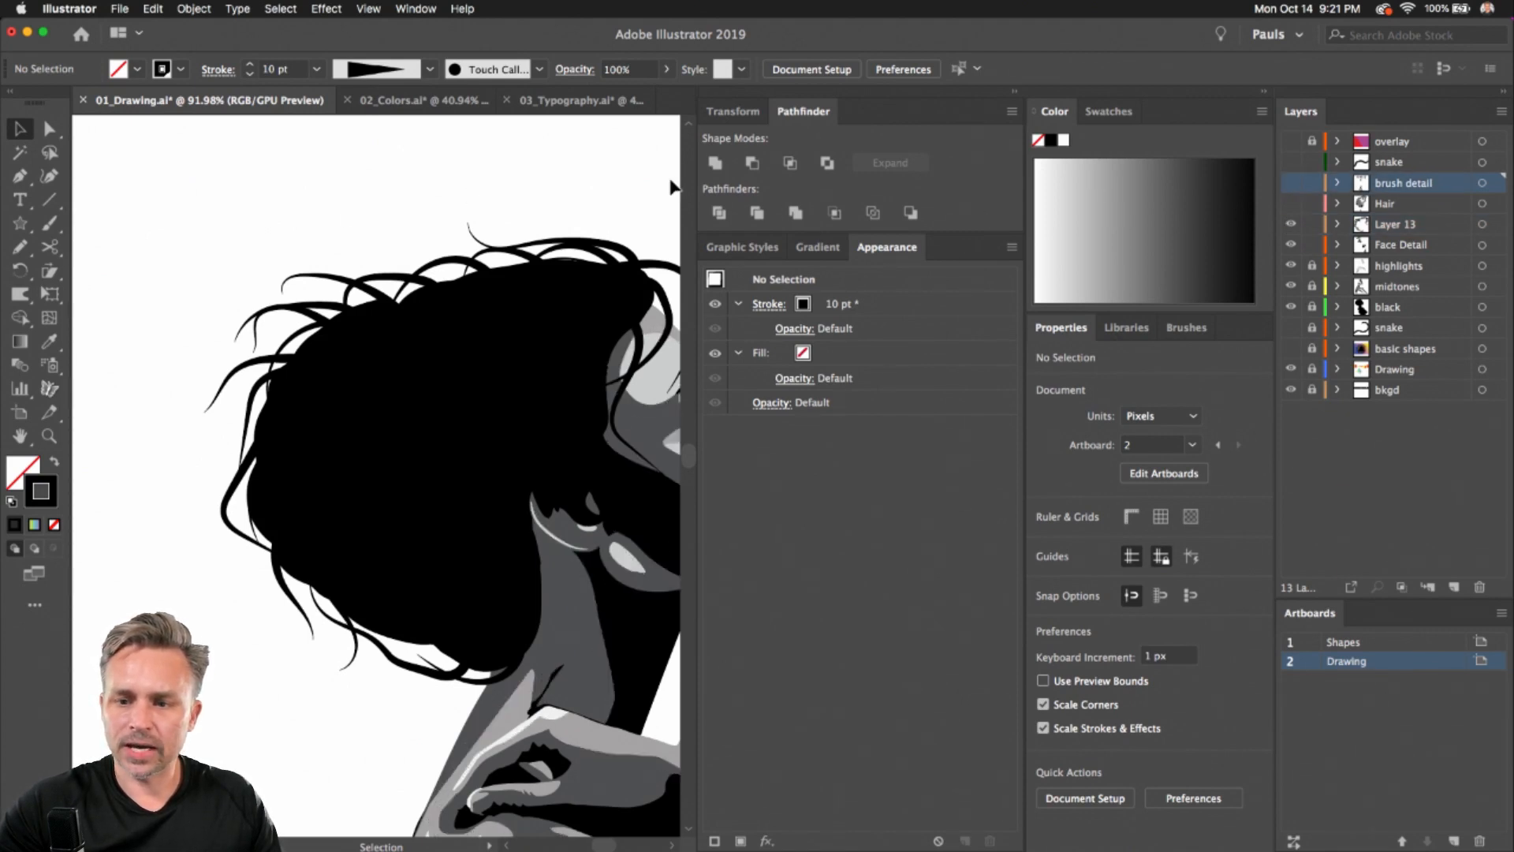
# Show the brush detail layer and zoom in on its sample hair strokes
pyautogui.press('super+0')
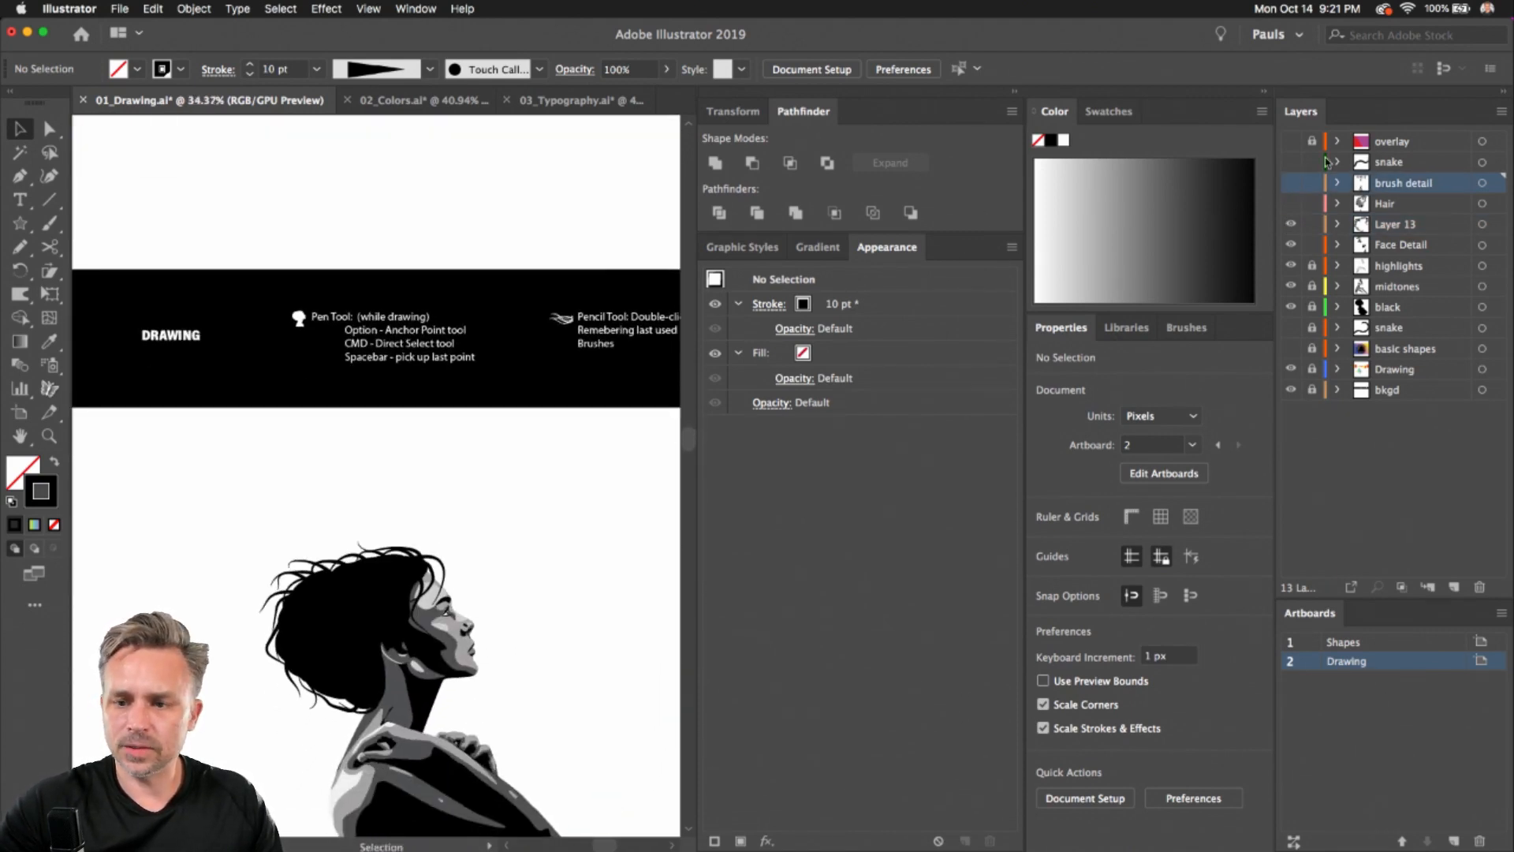
pyautogui.click(1291, 183)
pyautogui.scroll(5, 391, 207)
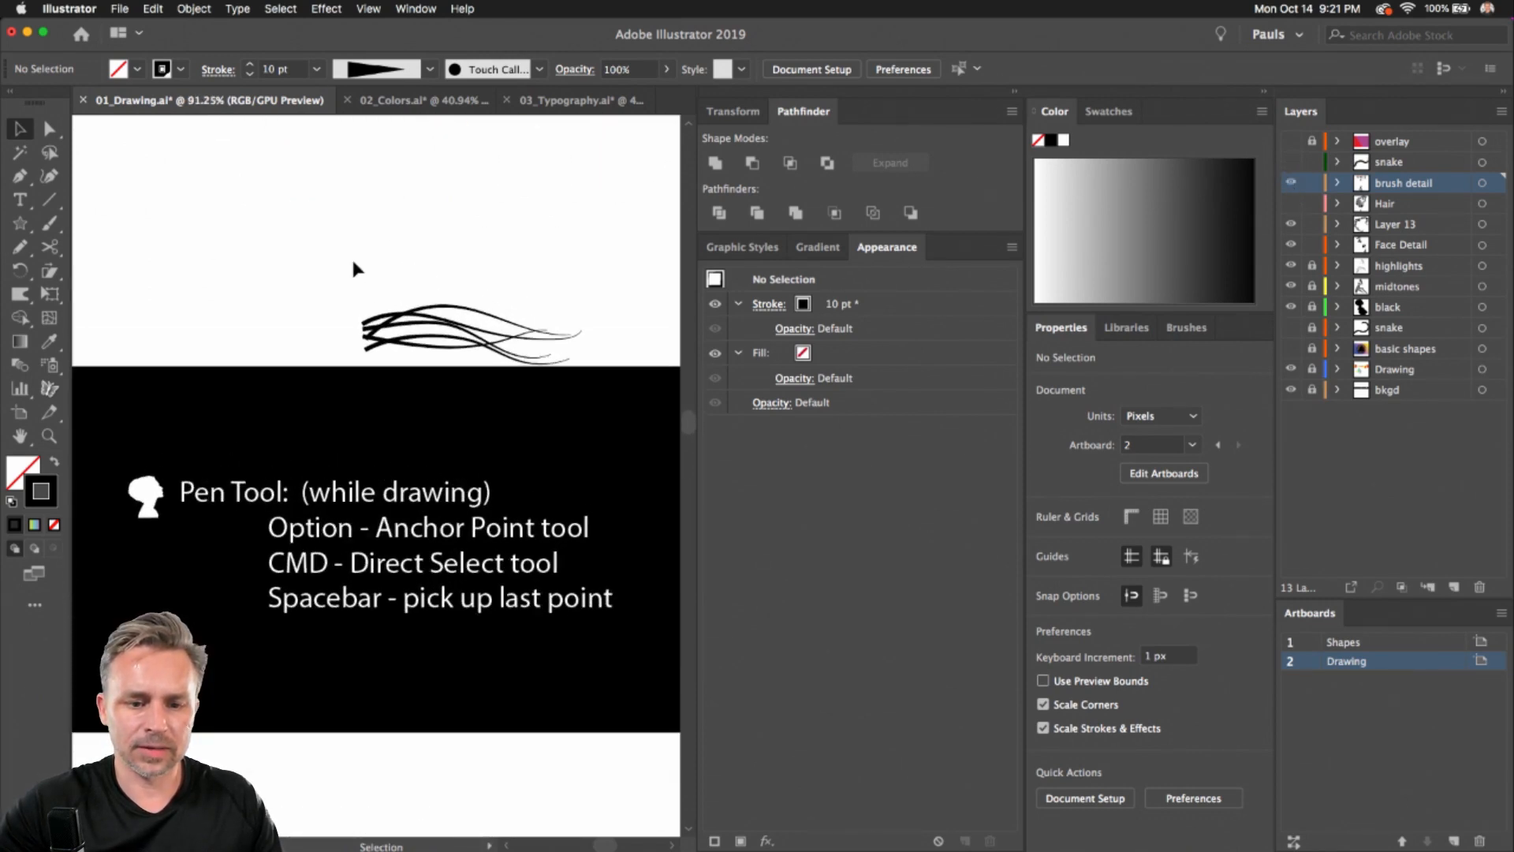
# Select the group of sample hair strokes and save it as a new Art Brush with default options
pyautogui.moveTo(328, 258)
pyautogui.mouseDown()
pyautogui.moveTo(418, 351)
pyautogui.moveTo(401, 341)
pyautogui.moveTo(398, 280)
pyautogui.moveTo(394, 300)
pyautogui.mouseUp()
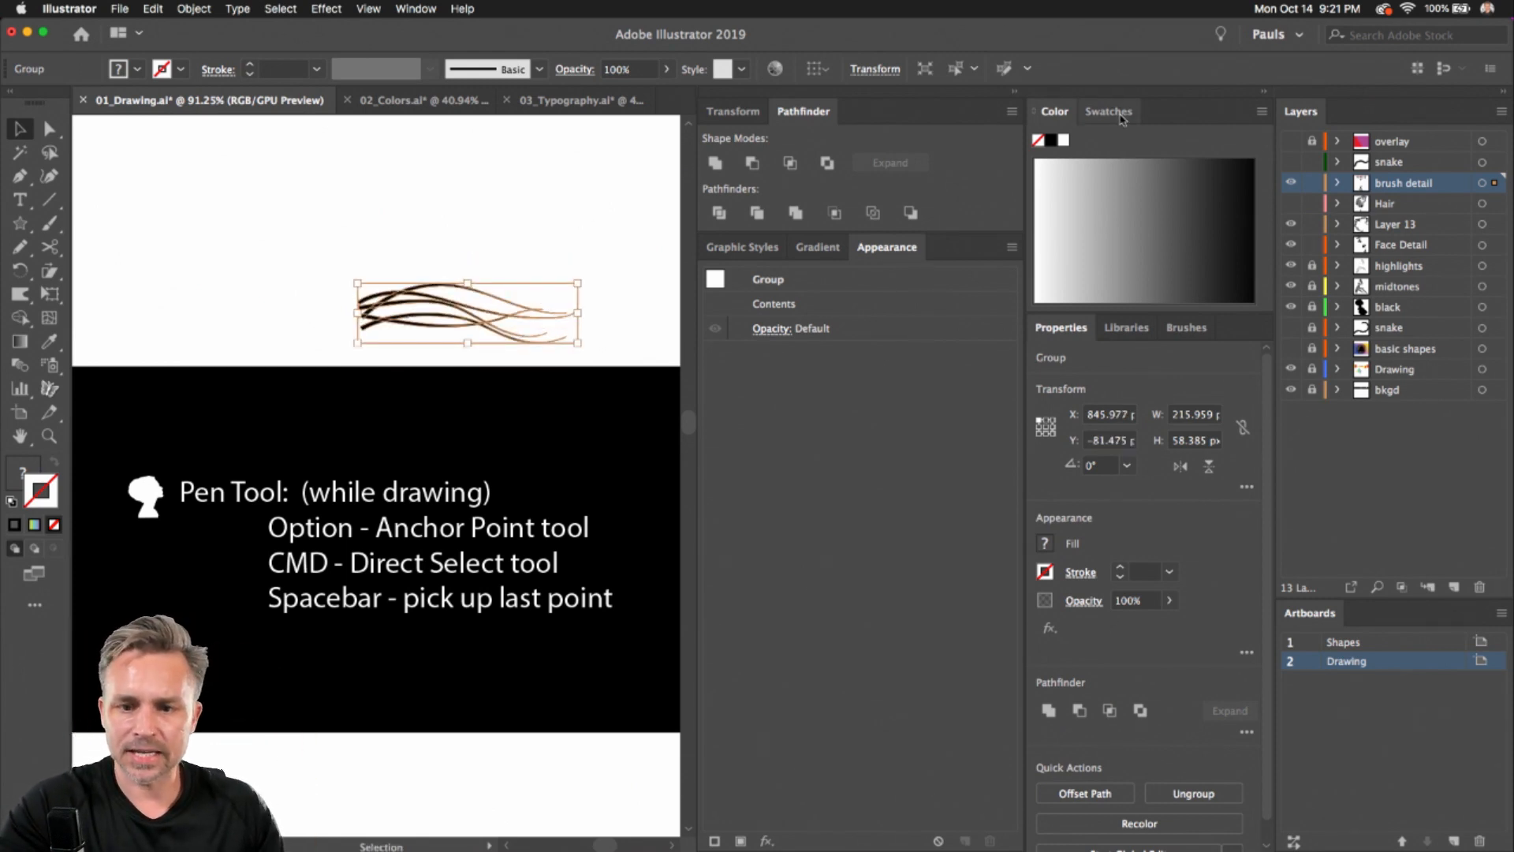
pyautogui.click(410, 9)
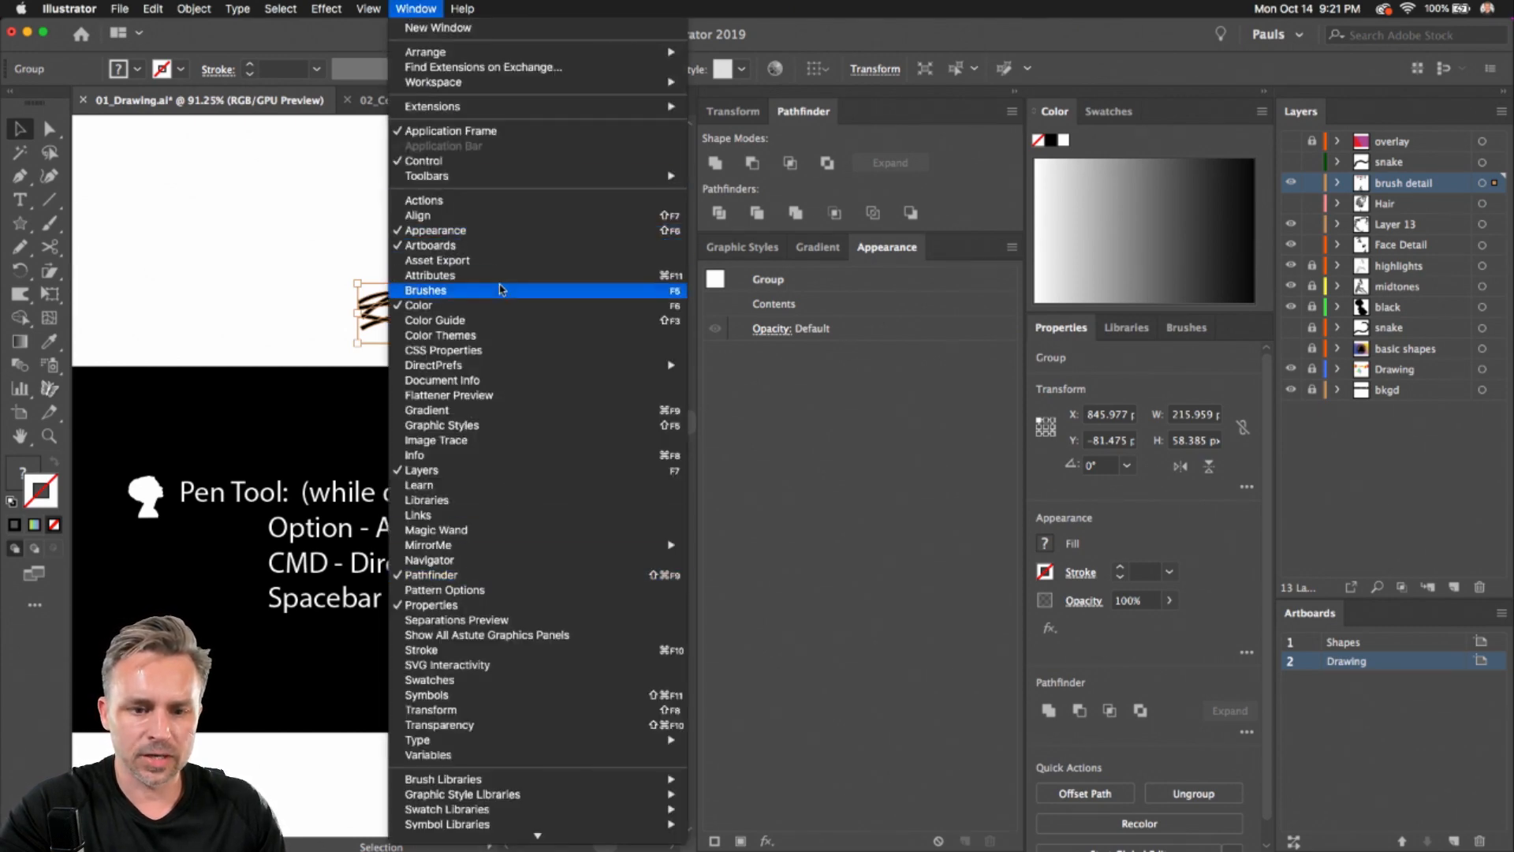
pyautogui.click(502, 292)
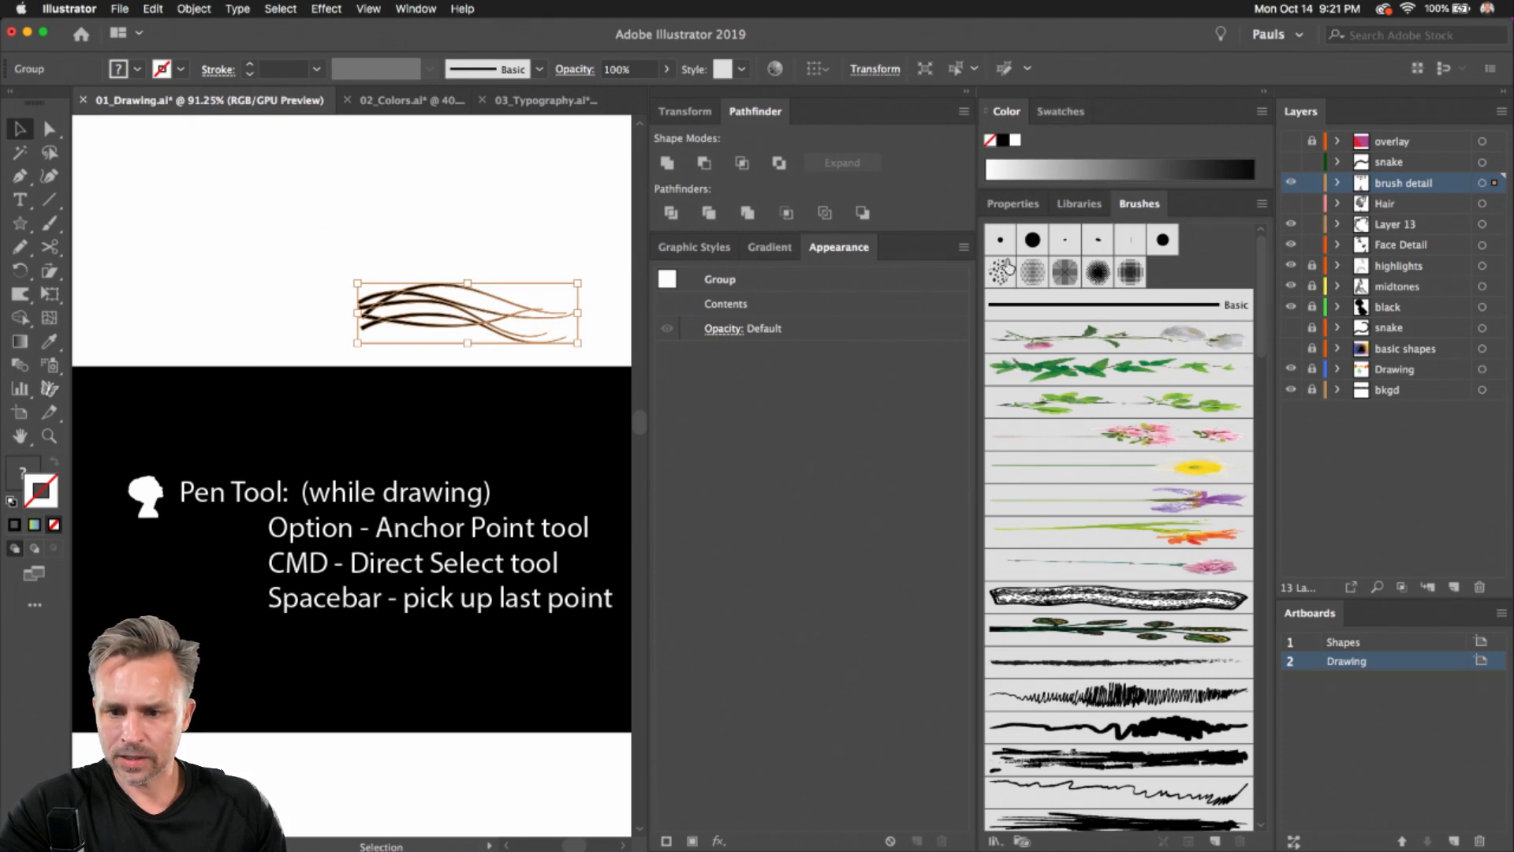
pyautogui.click(969, 93)
pyautogui.hscroll(5, 426, 297)
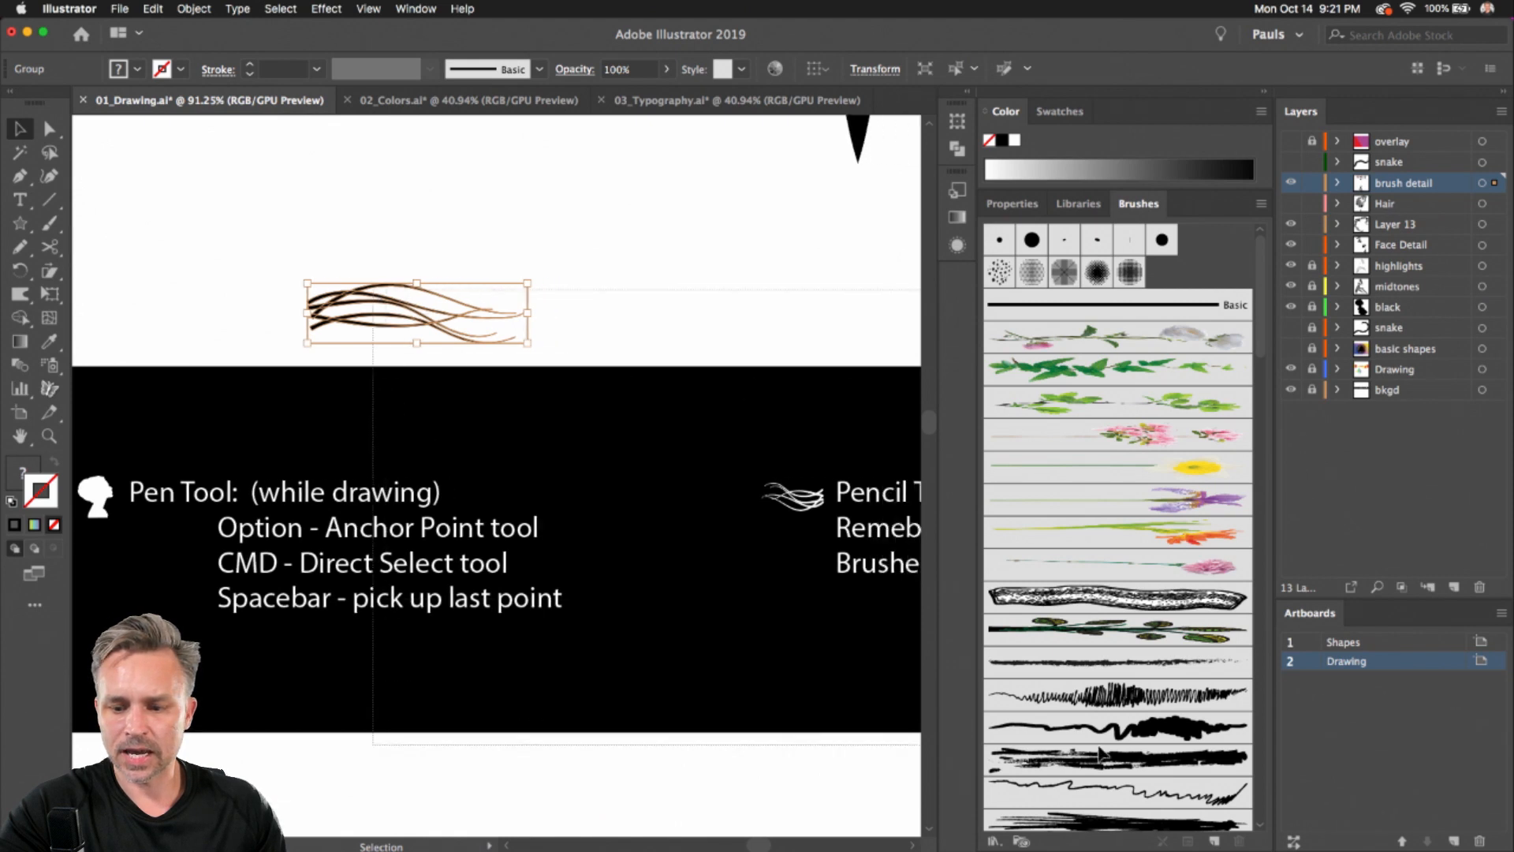
pyautogui.moveTo(223, 298); pyautogui.dragTo(1105, 661)
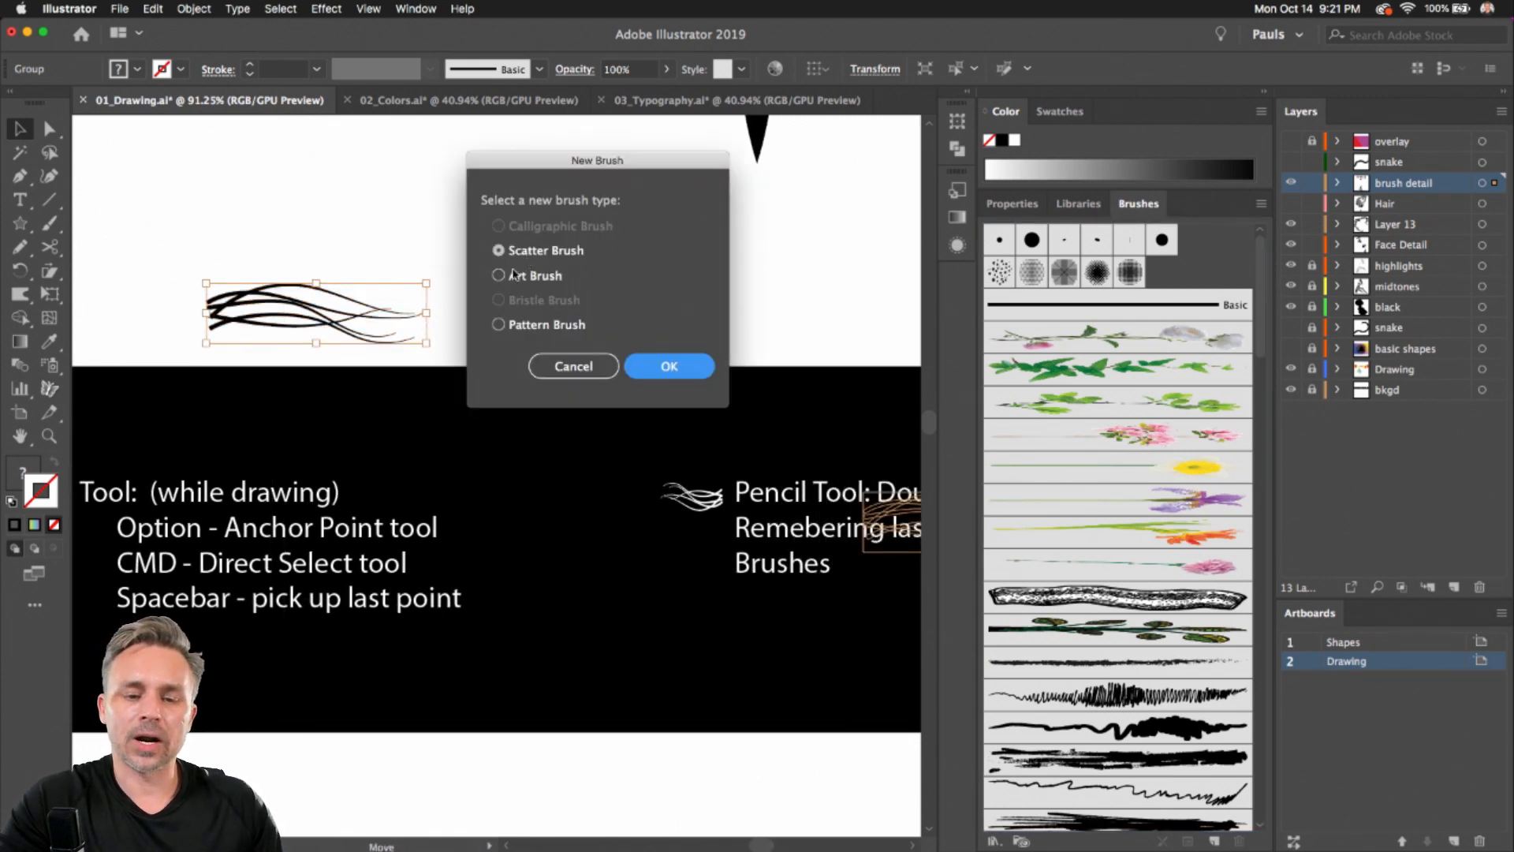
pyautogui.click(499, 275)
pyautogui.click(668, 366)
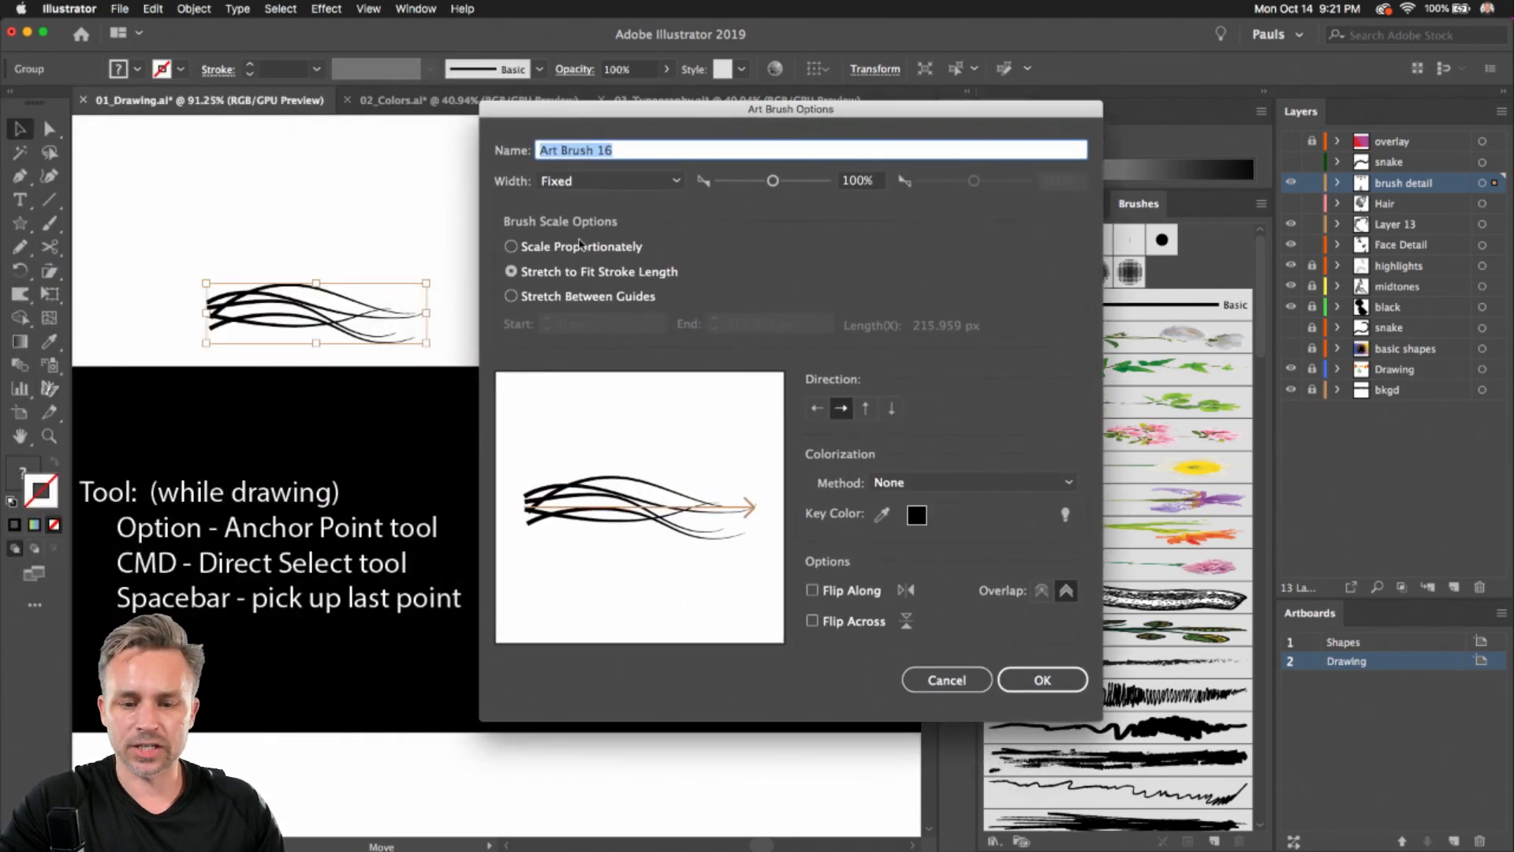
pyautogui.click(1041, 679)
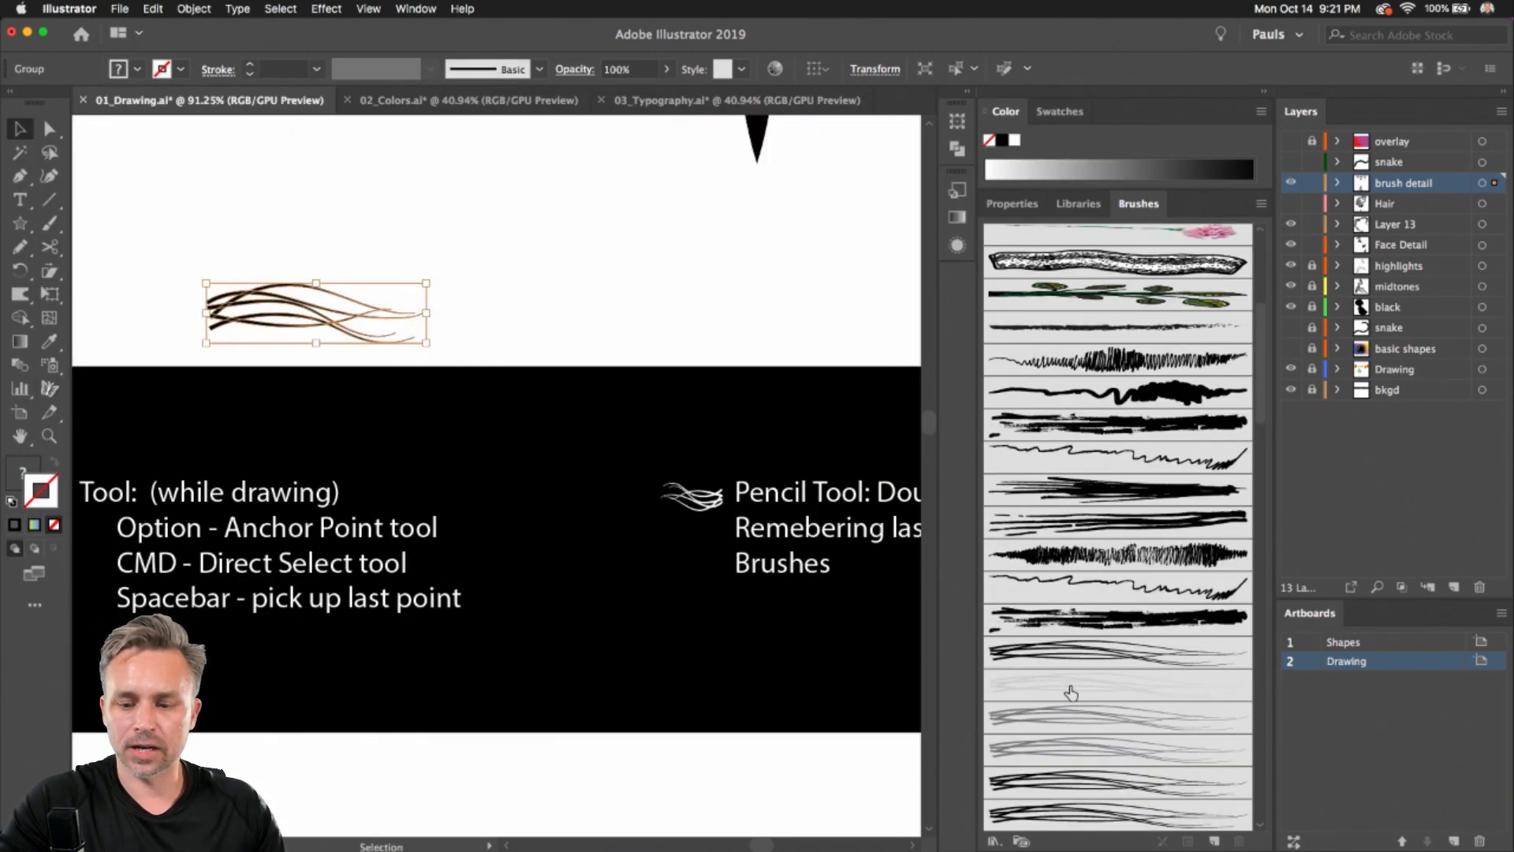
# Apply the new art brush to the selected stroke group, then undo it and deselect
pyautogui.click(1092, 821)
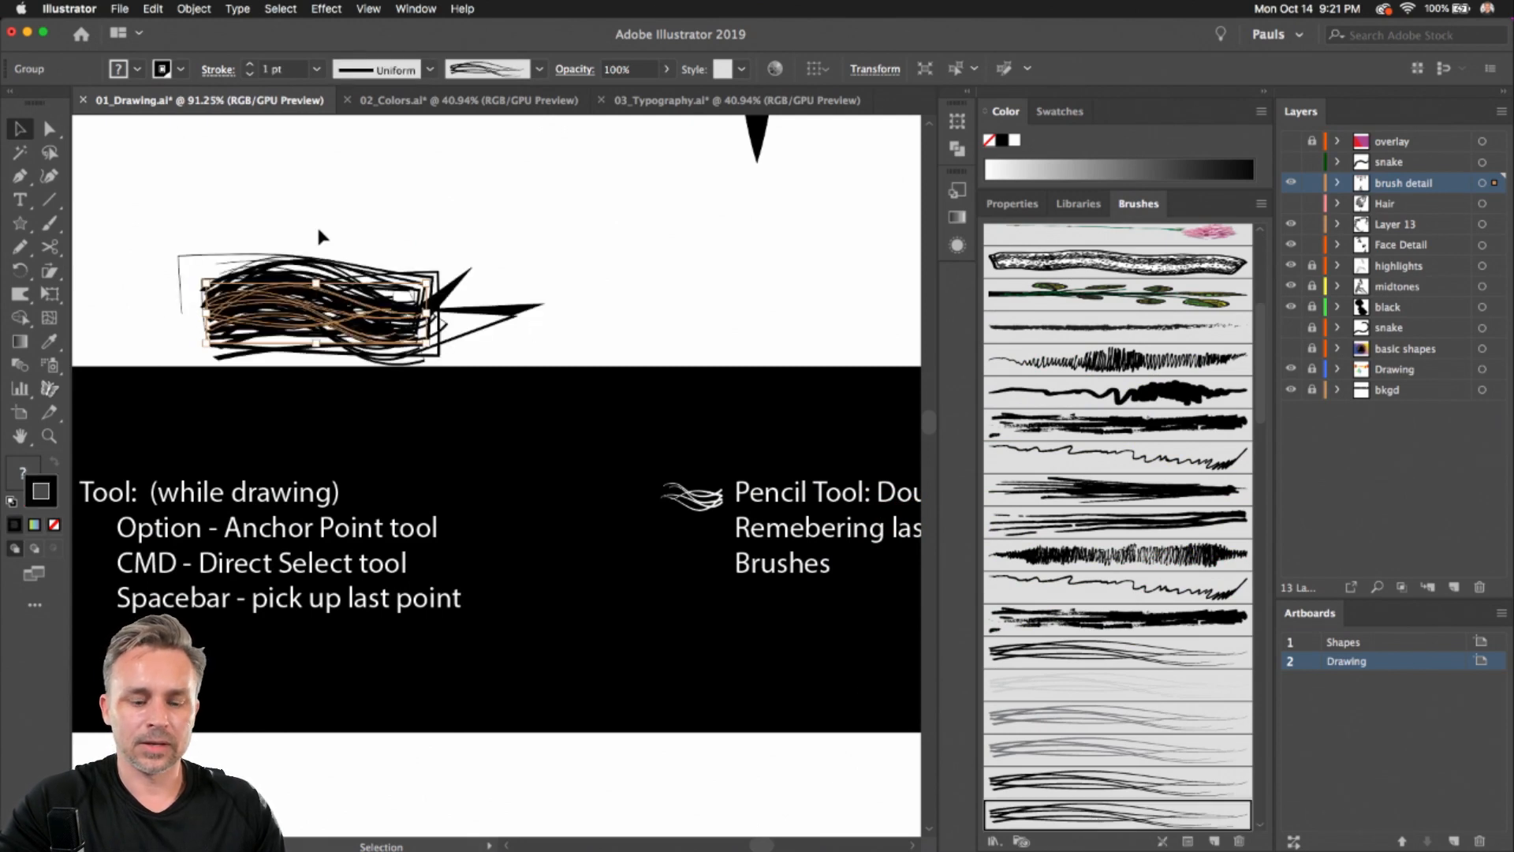
pyautogui.press('super+z')
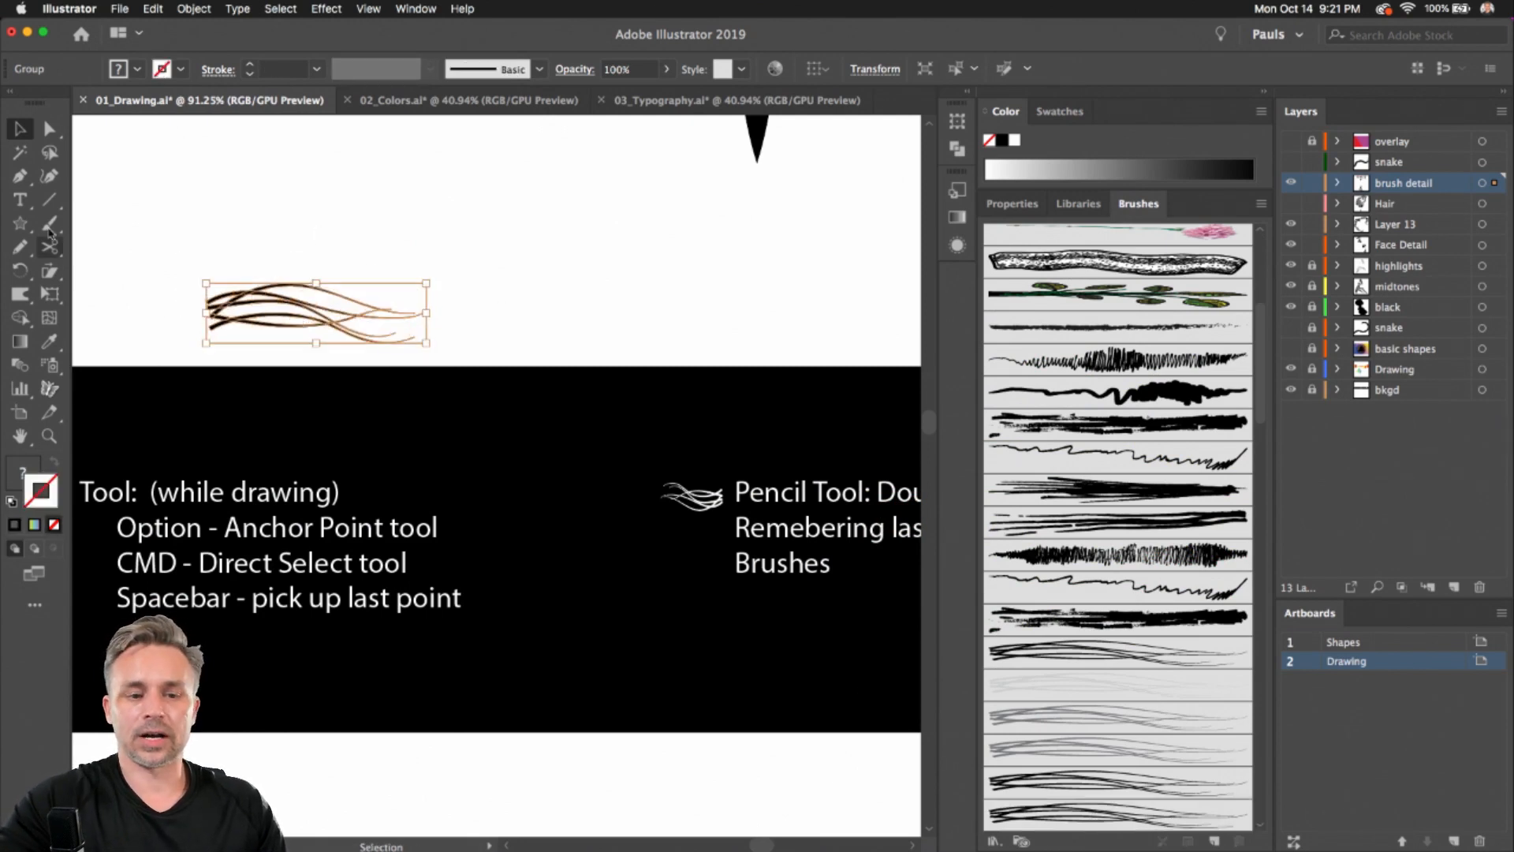
pyautogui.click(194, 207)
# Draw a test Pencil stroke with the new art brush, then delete it
pyautogui.press('n')
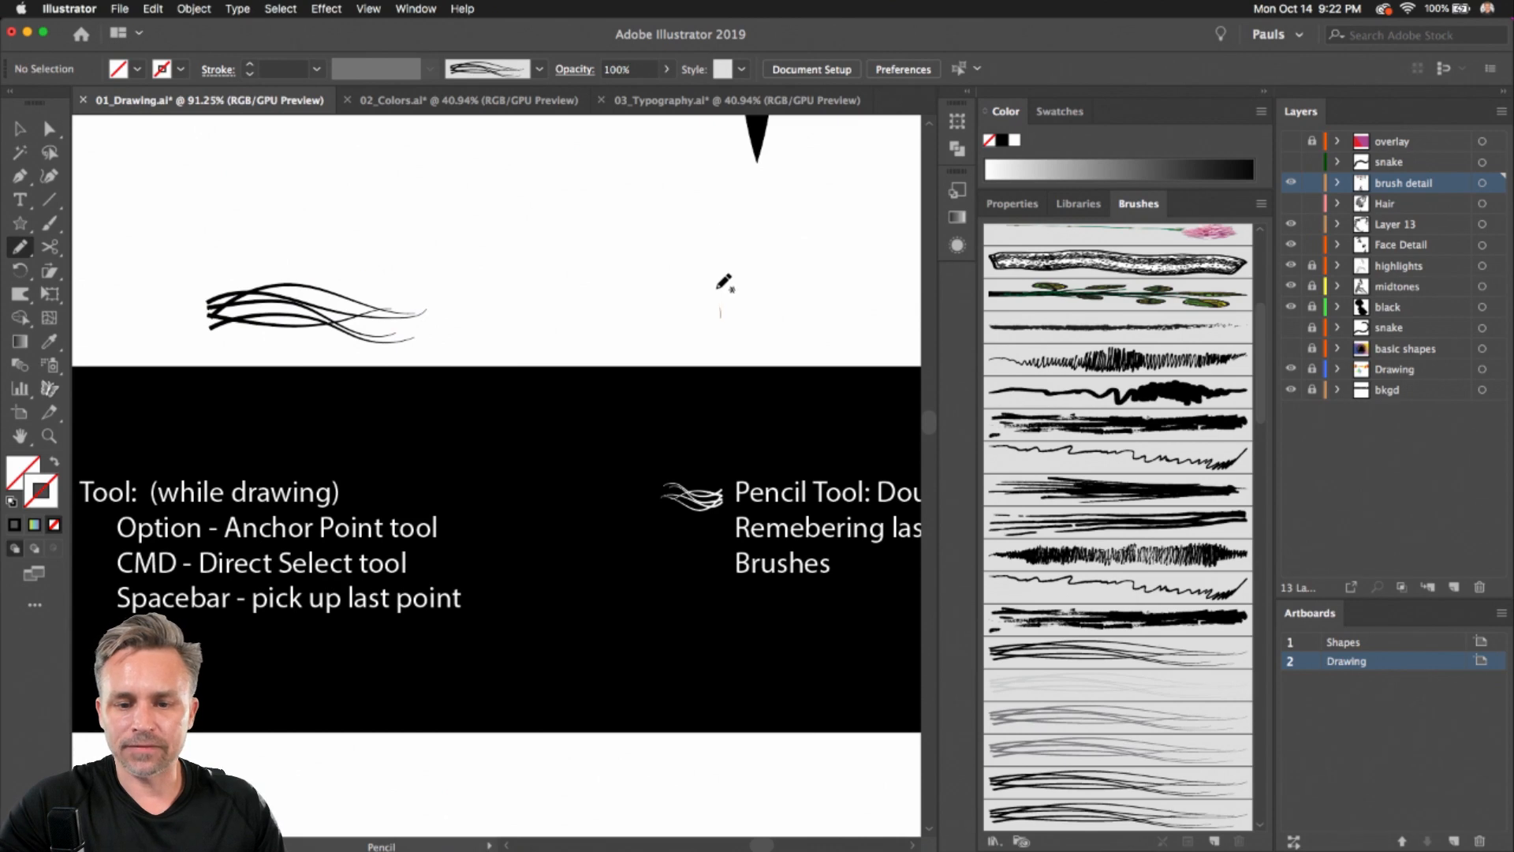
pyautogui.moveTo(719, 315); pyautogui.dragTo(403, 222)
pyautogui.click(1092, 820)
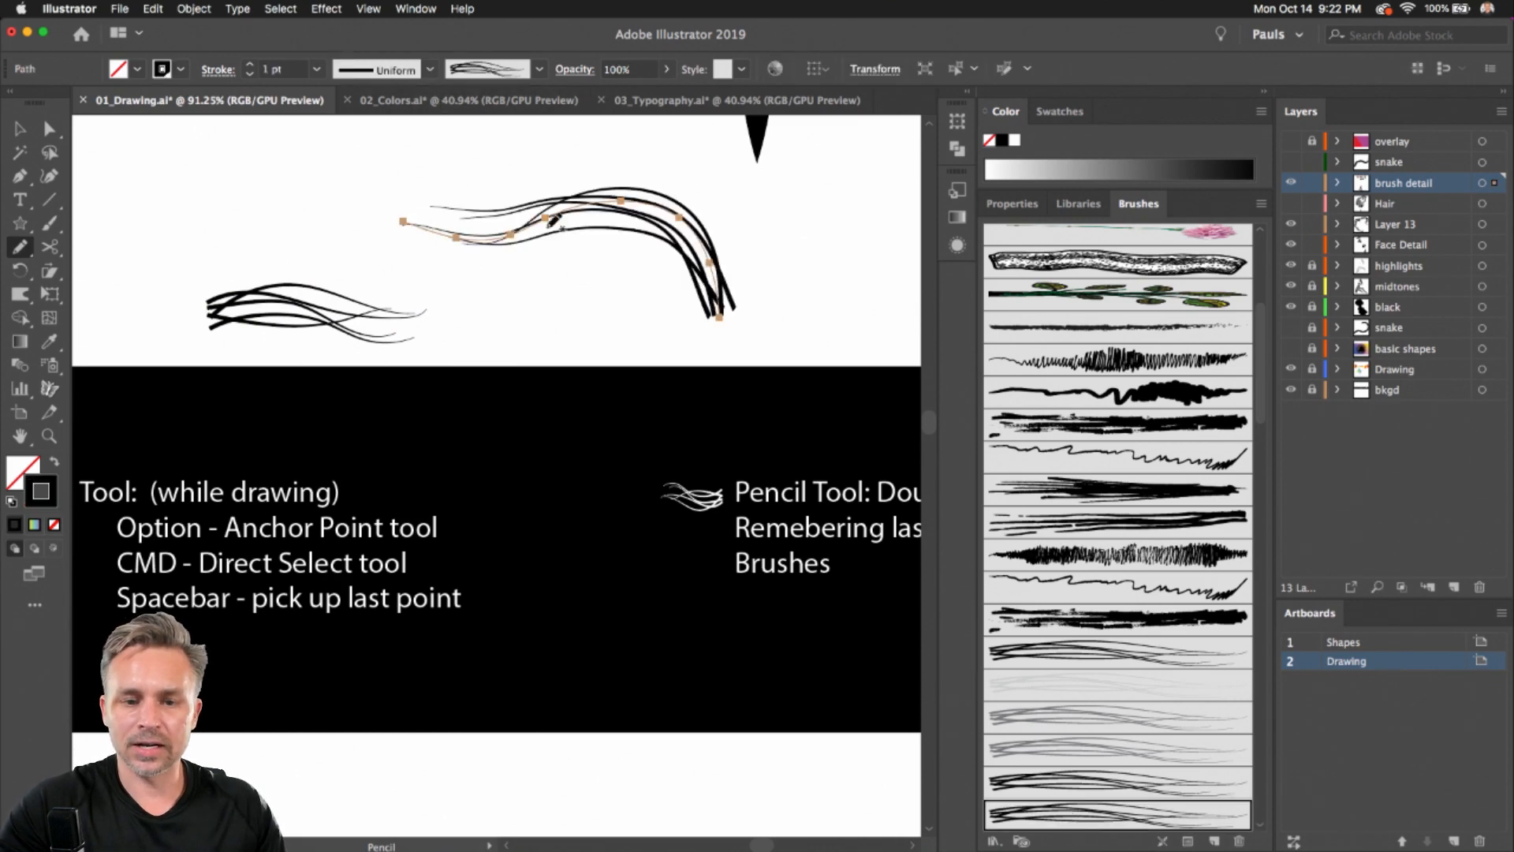
pyautogui.moveTo(642, 328)
pyautogui.mouseDown()
pyautogui.moveTo(517, 216)
pyautogui.moveTo(430, 235)
pyautogui.mouseUp()
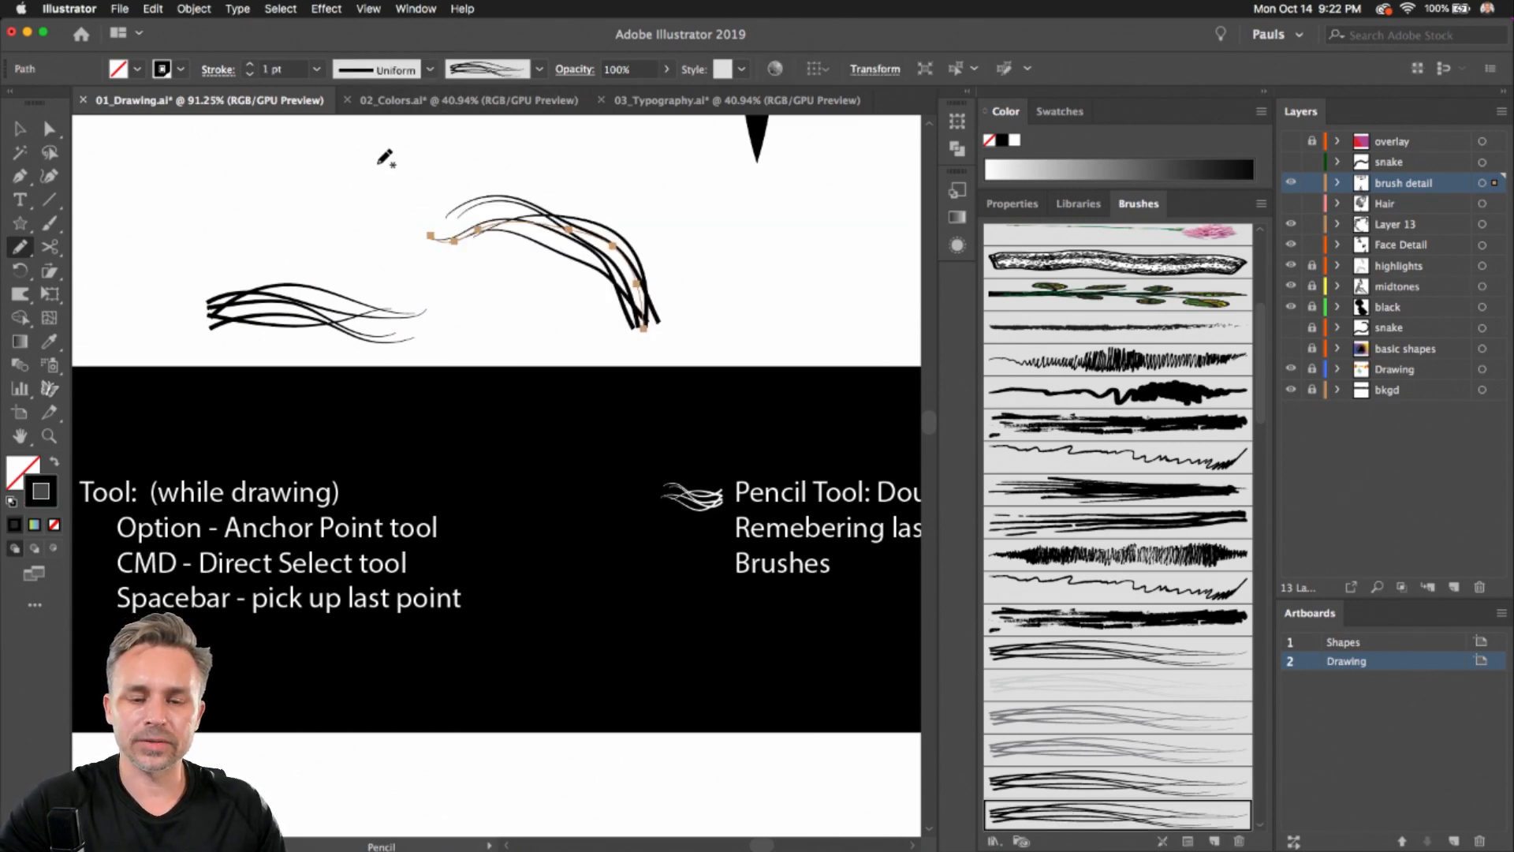
pyautogui.scroll(-1, 385, 158)
pyautogui.press('Delete')
# Draw hair strands with the new art brush around the top and left side of the hair
pyautogui.moveTo(408, 433)
pyautogui.mouseDown()
pyautogui.moveTo(436, 419)
pyautogui.moveTo(711, 33)
pyautogui.mouseUp()
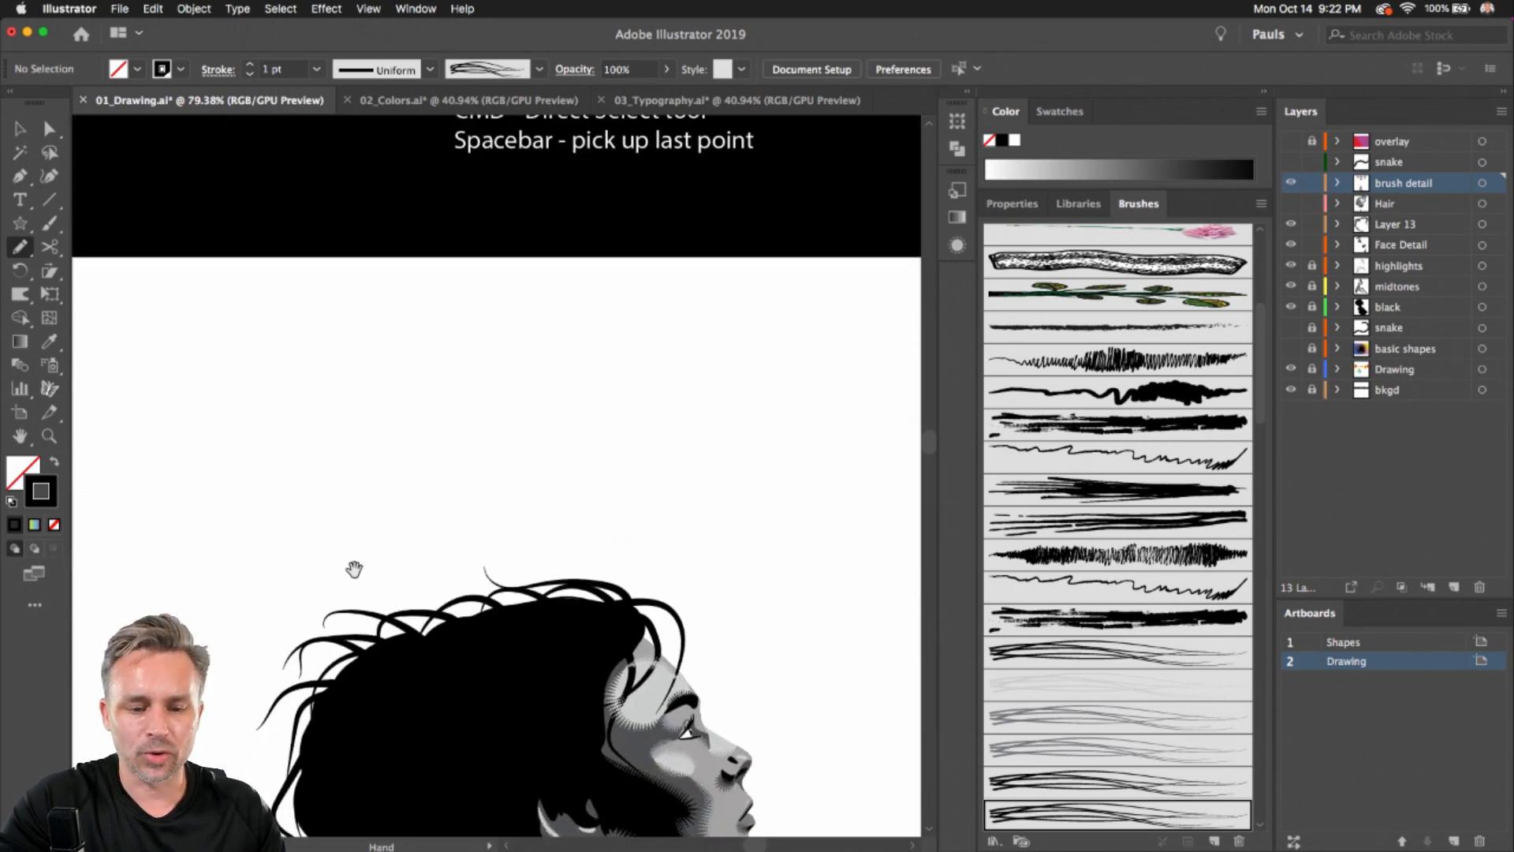
pyautogui.moveTo(383, 622); pyautogui.dragTo(404, 303)
pyautogui.moveTo(622, 307)
pyautogui.mouseDown()
pyautogui.moveTo(533, 265)
pyautogui.moveTo(510, 294)
pyautogui.moveTo(440, 312)
pyautogui.mouseUp()
pyautogui.press('super+z')
pyautogui.press('super+z')
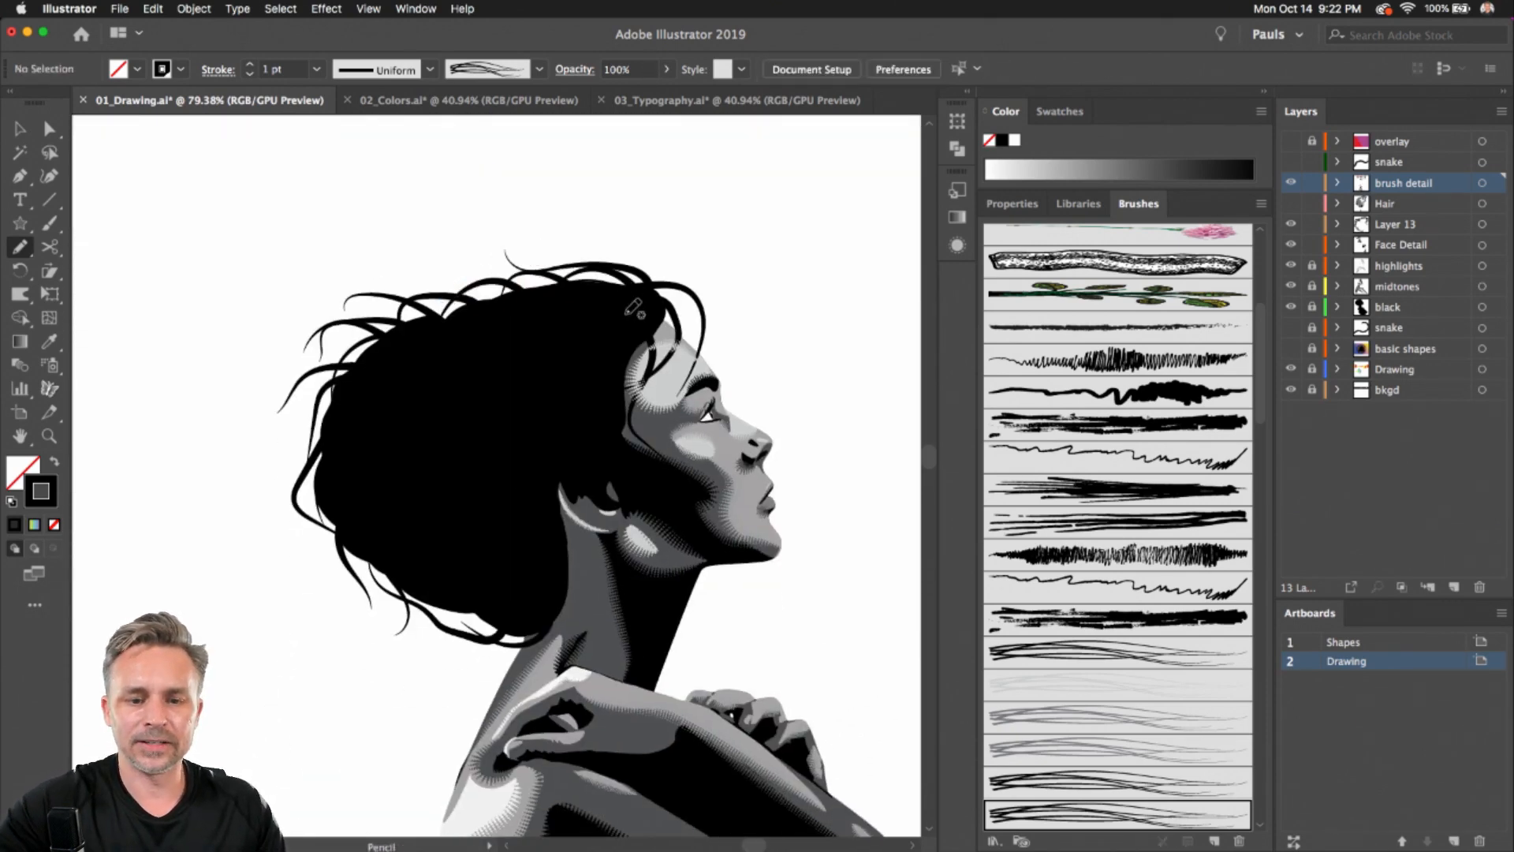
pyautogui.moveTo(627, 314); pyautogui.dragTo(506, 275)
pyautogui.moveTo(520, 332); pyautogui.dragTo(373, 309)
pyautogui.moveTo(452, 347); pyautogui.dragTo(263, 429)
pyautogui.moveTo(373, 397); pyautogui.dragTo(312, 550)
pyautogui.moveTo(319, 421); pyautogui.dragTo(337, 546)
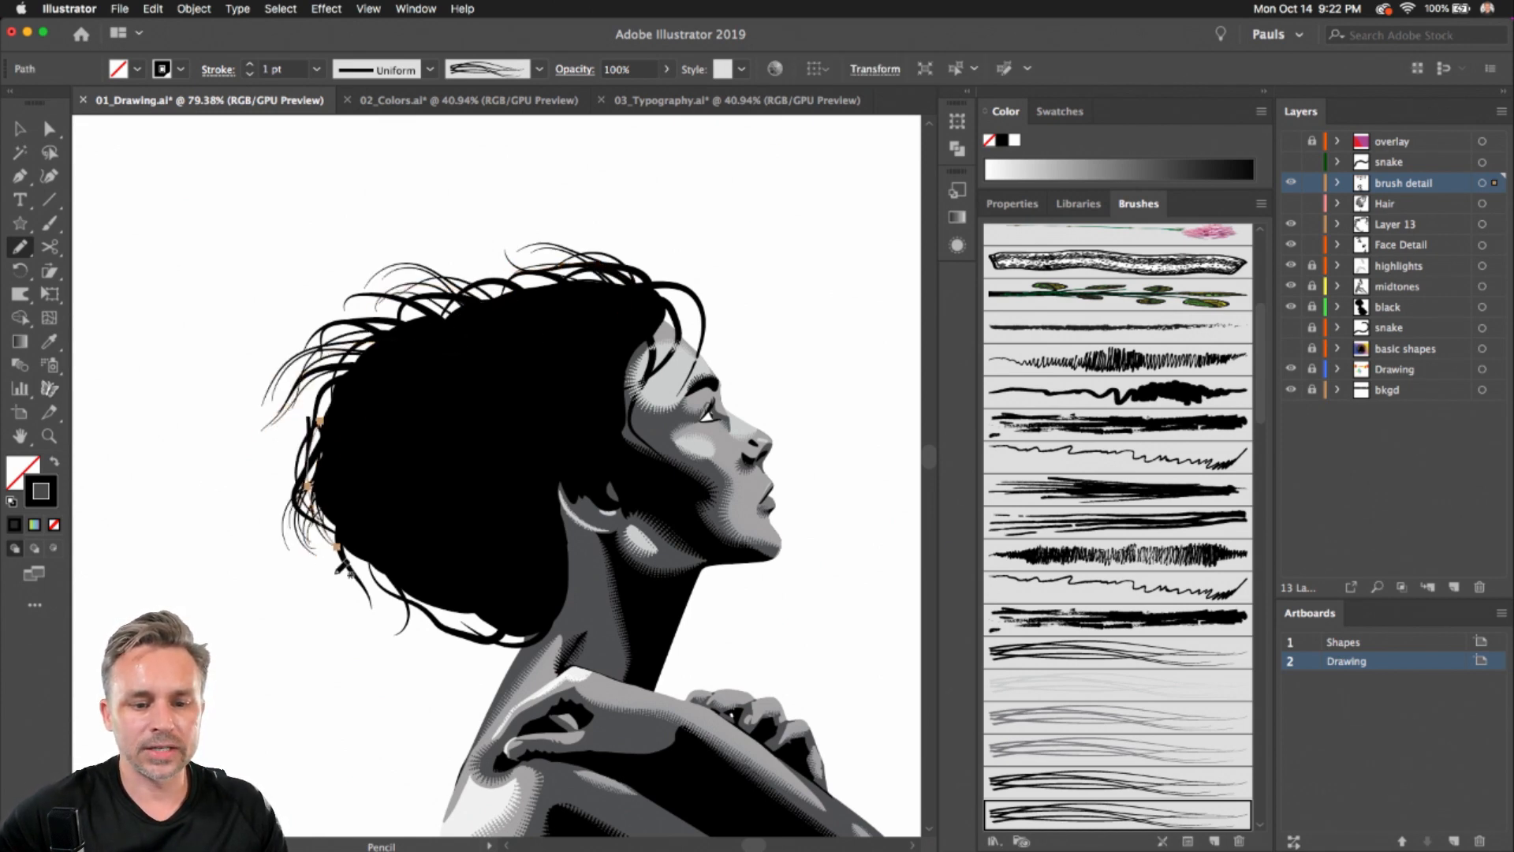
pyautogui.moveTo(353, 489); pyautogui.dragTo(391, 589)
pyautogui.moveTo(358, 356); pyautogui.dragTo(303, 489)
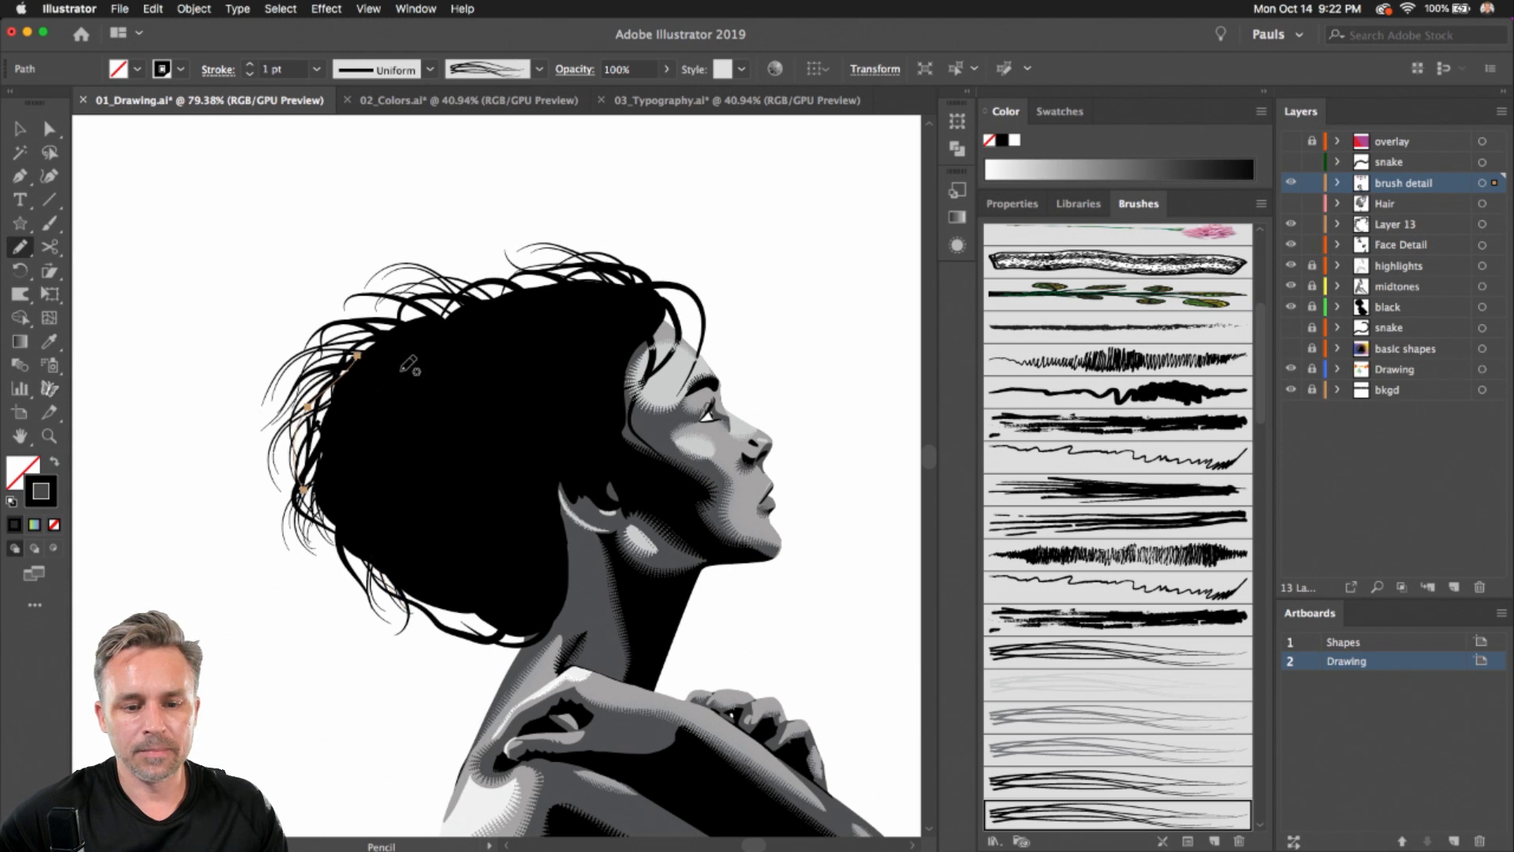
# Draw more art-brush strands across the top of the hair near the forehead
pyautogui.moveTo(612, 305)
pyautogui.mouseDown()
pyautogui.moveTo(692, 332)
pyautogui.moveTo(666, 390)
pyautogui.mouseUp()
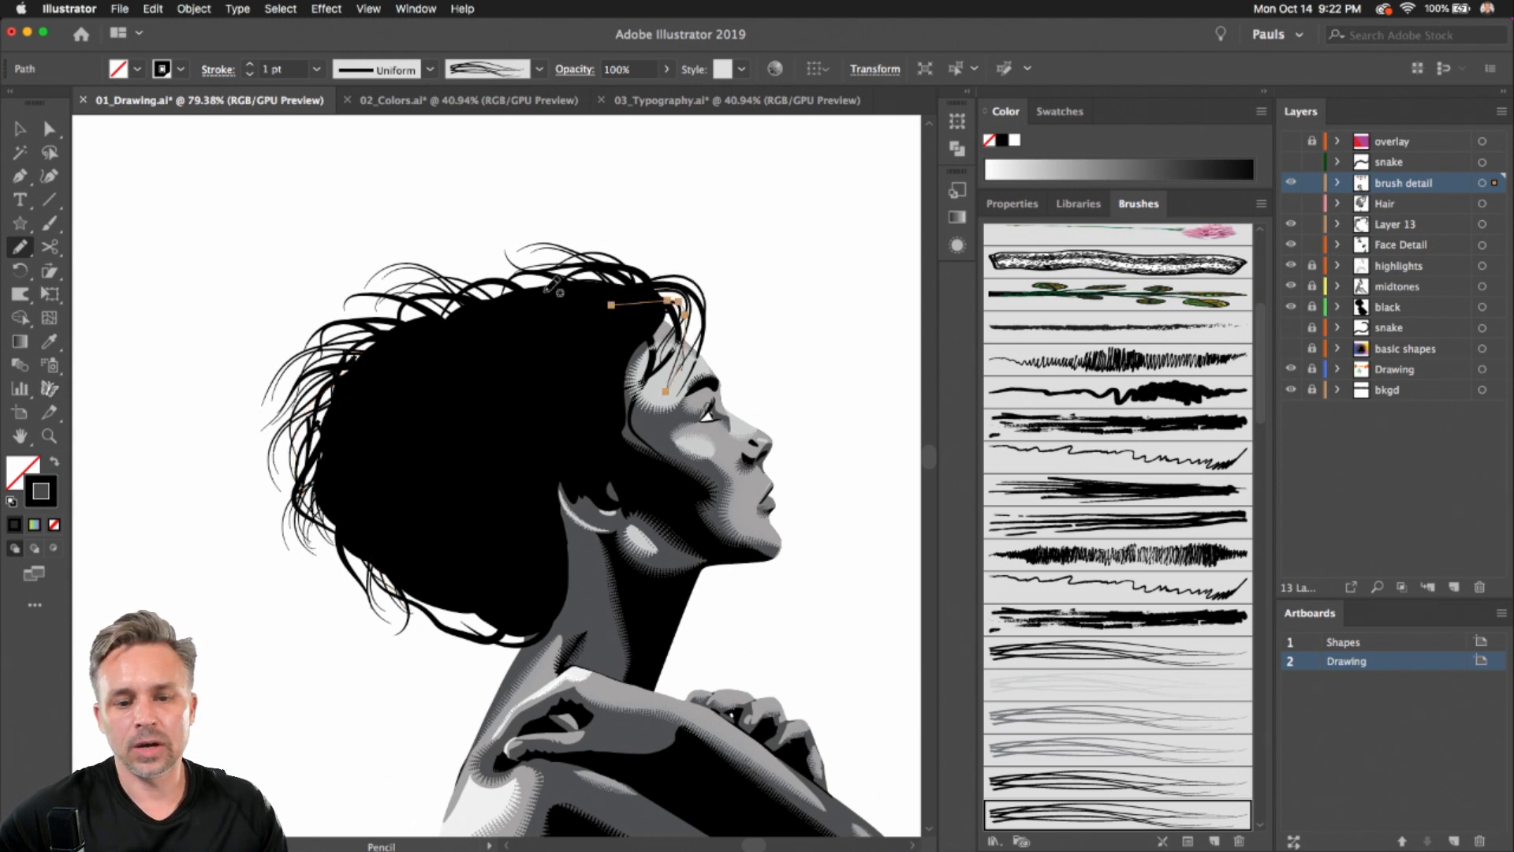
pyautogui.moveTo(545, 292); pyautogui.dragTo(682, 340)
pyautogui.moveTo(557, 309); pyautogui.dragTo(692, 297)
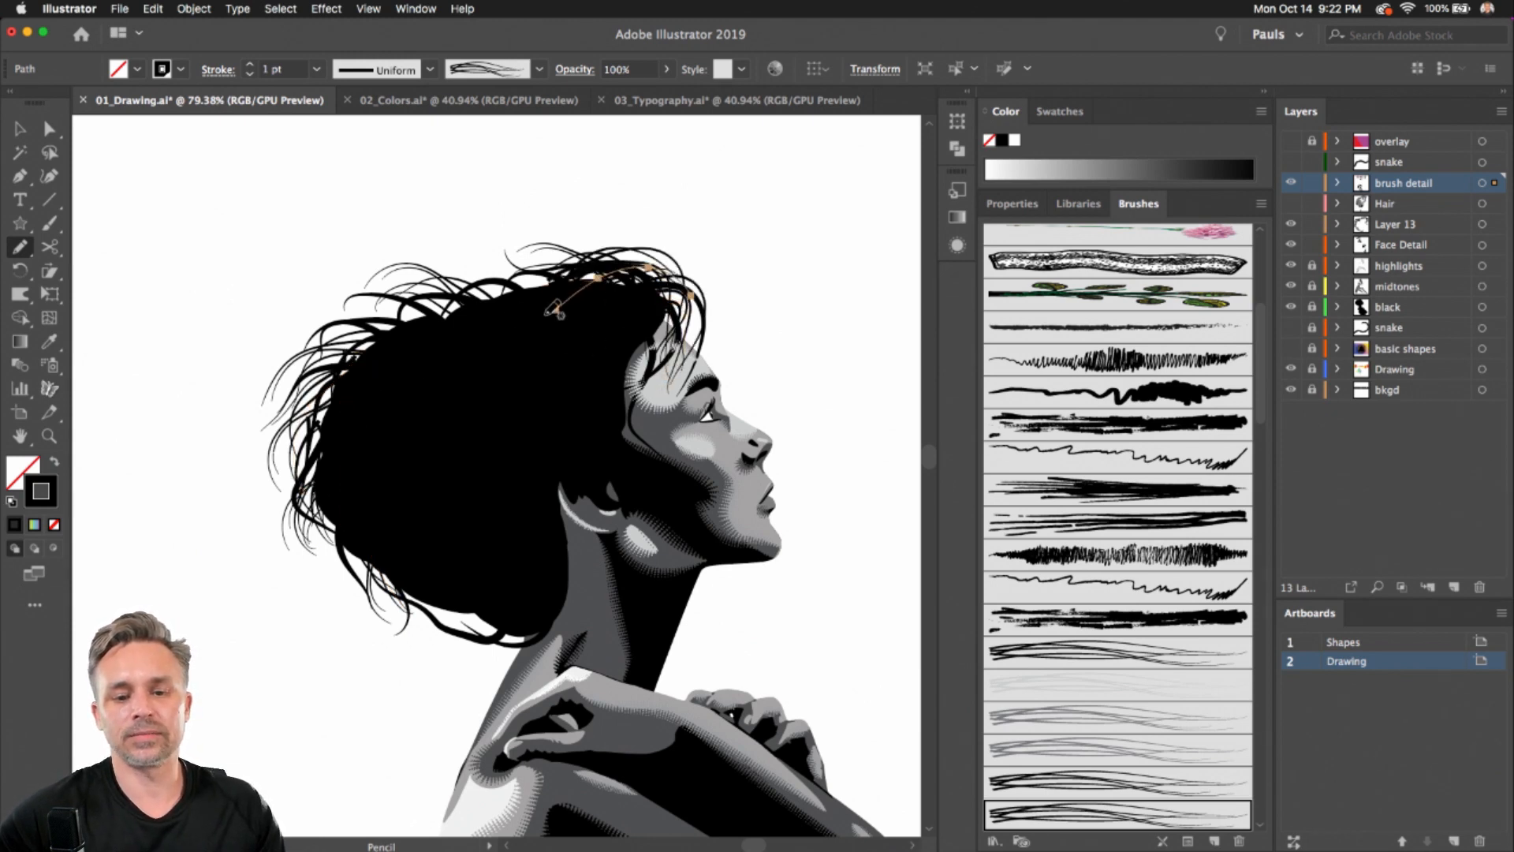
pyautogui.moveTo(547, 314); pyautogui.dragTo(705, 361)
pyautogui.press('v')
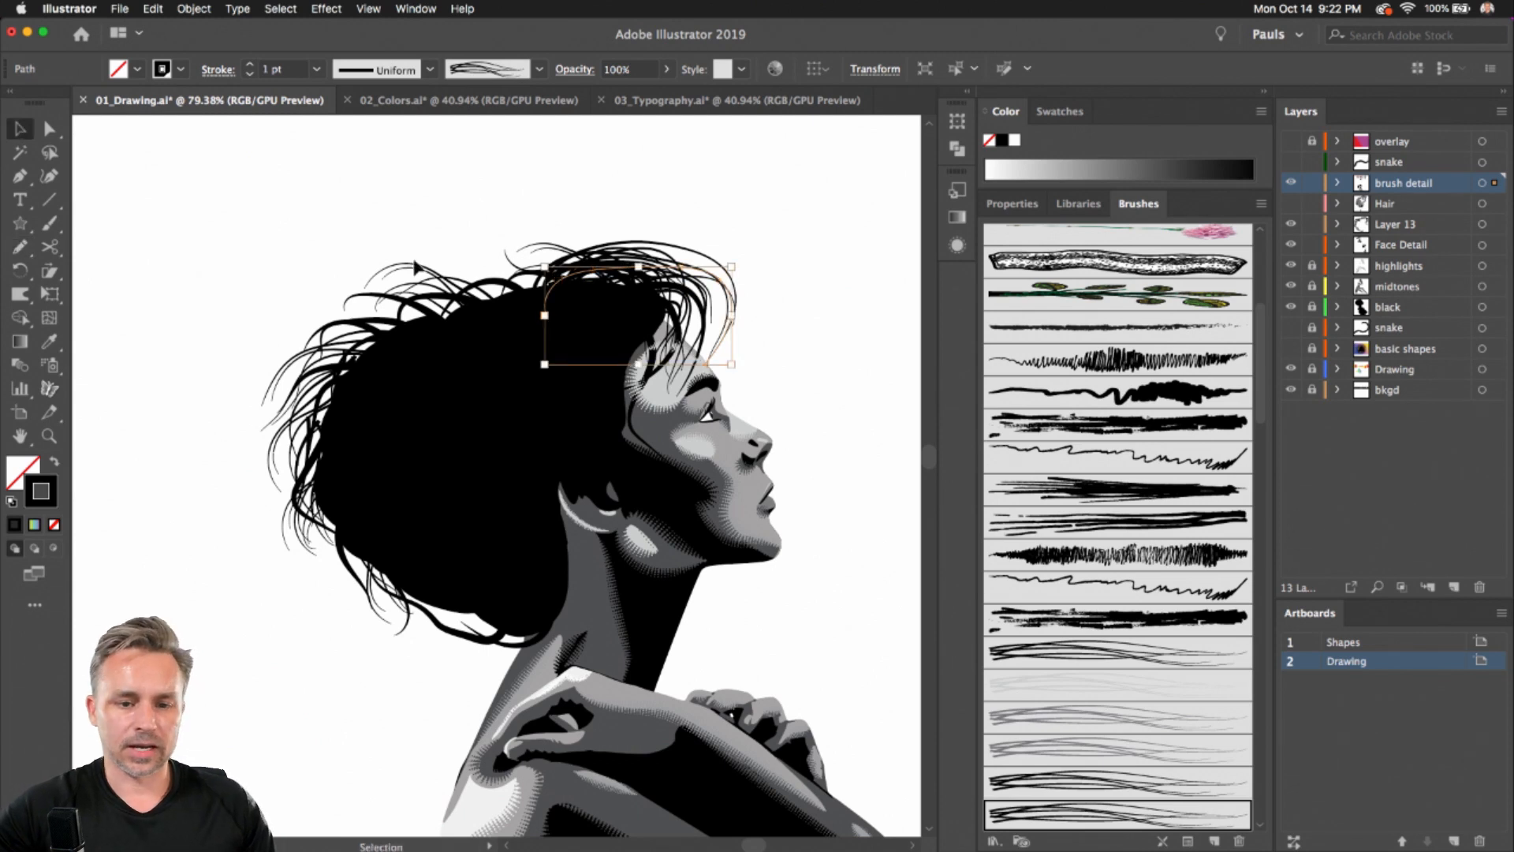
# Select the halftone shading stroke along the jaw, move it aside to show it is a brush stroke, and undo the move
pyautogui.click(226, 304)
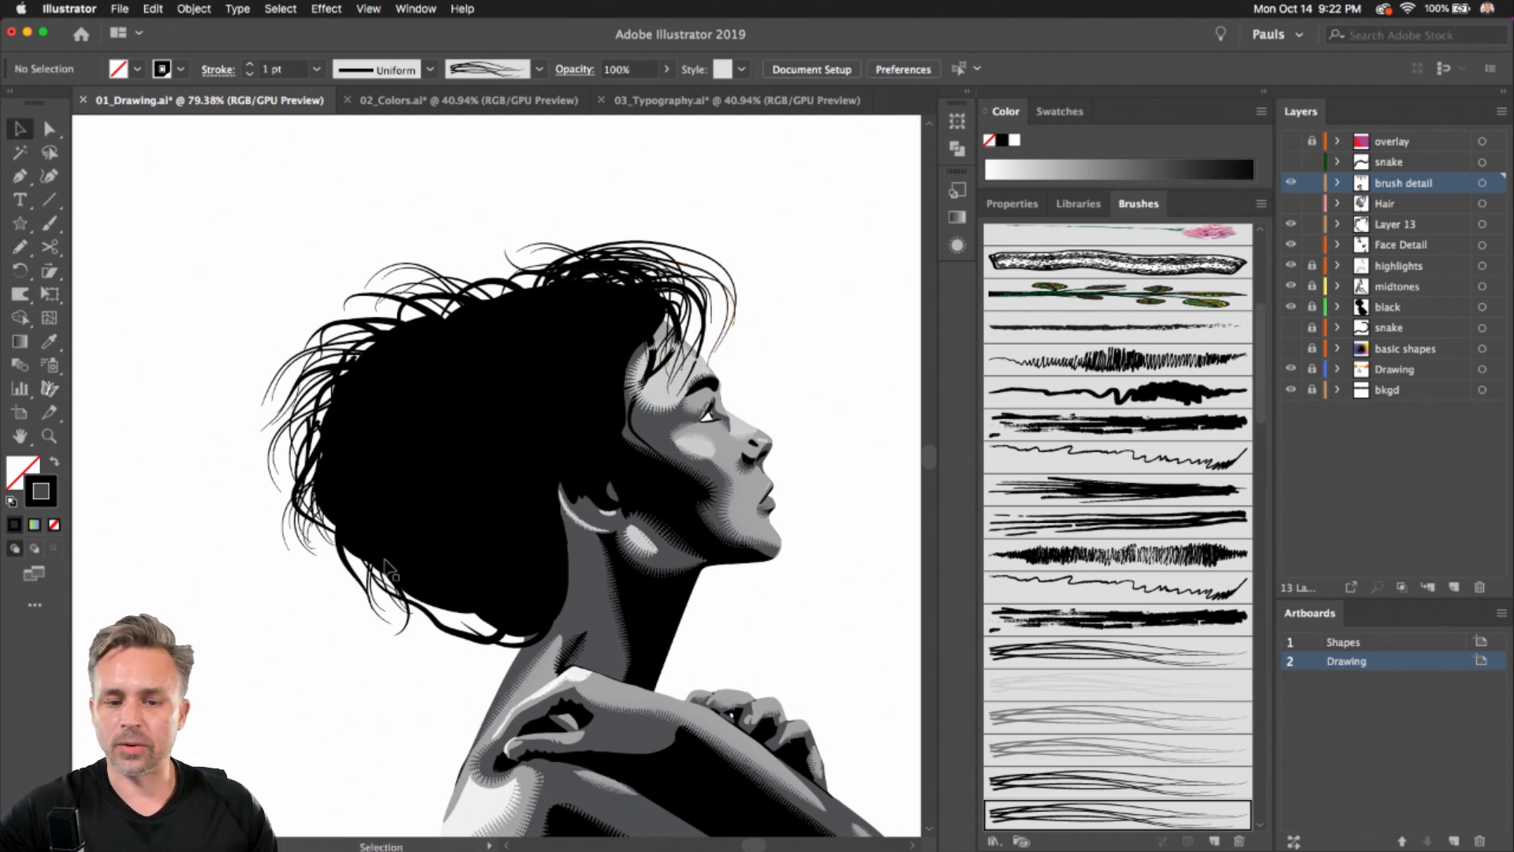
pyautogui.scroll(-5, 333, 271)
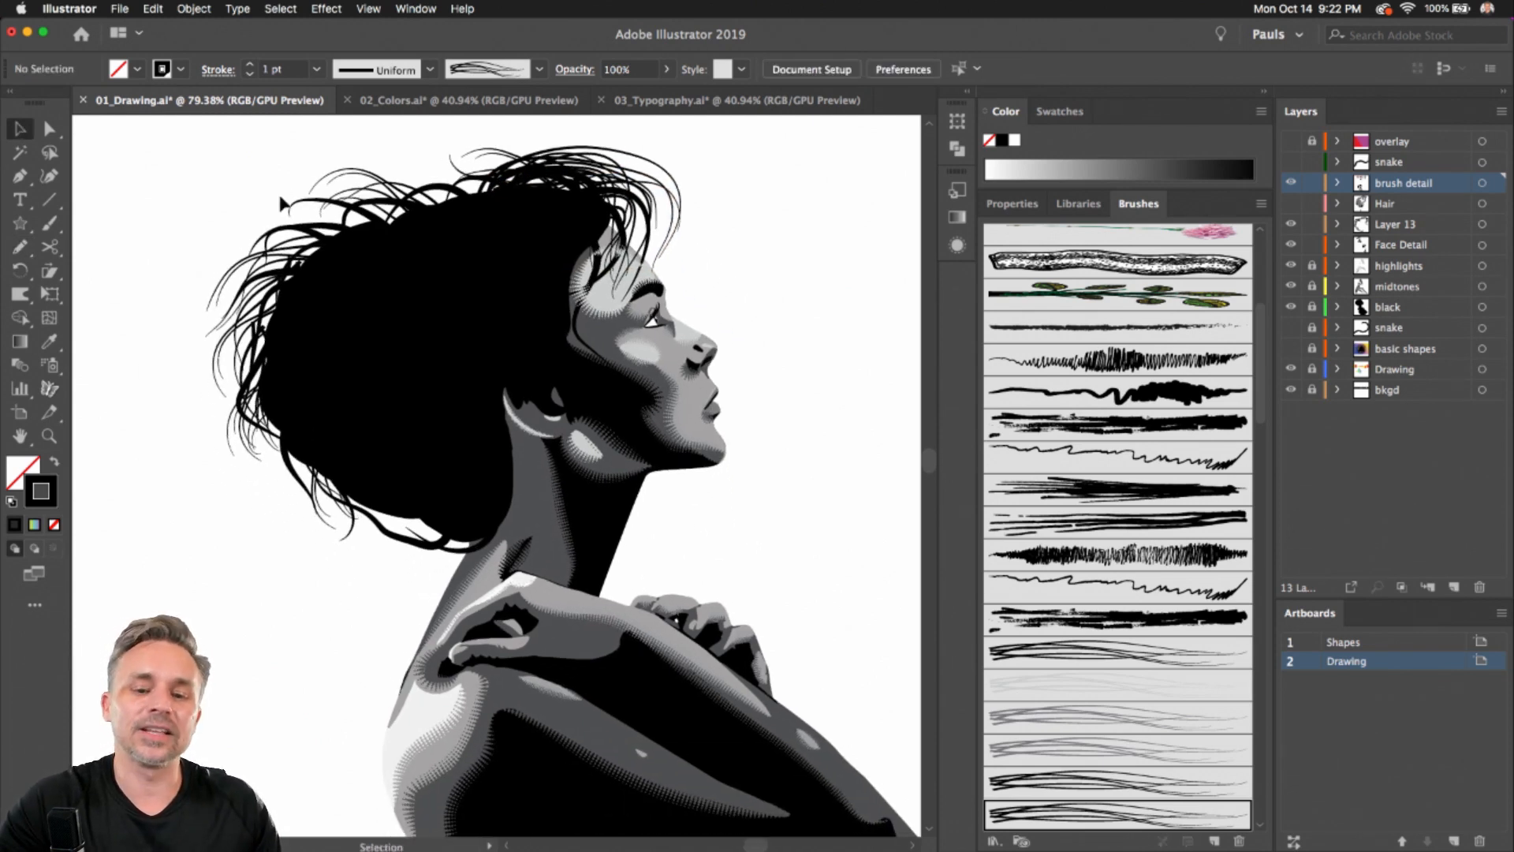
pyautogui.scroll(6, 746, 381)
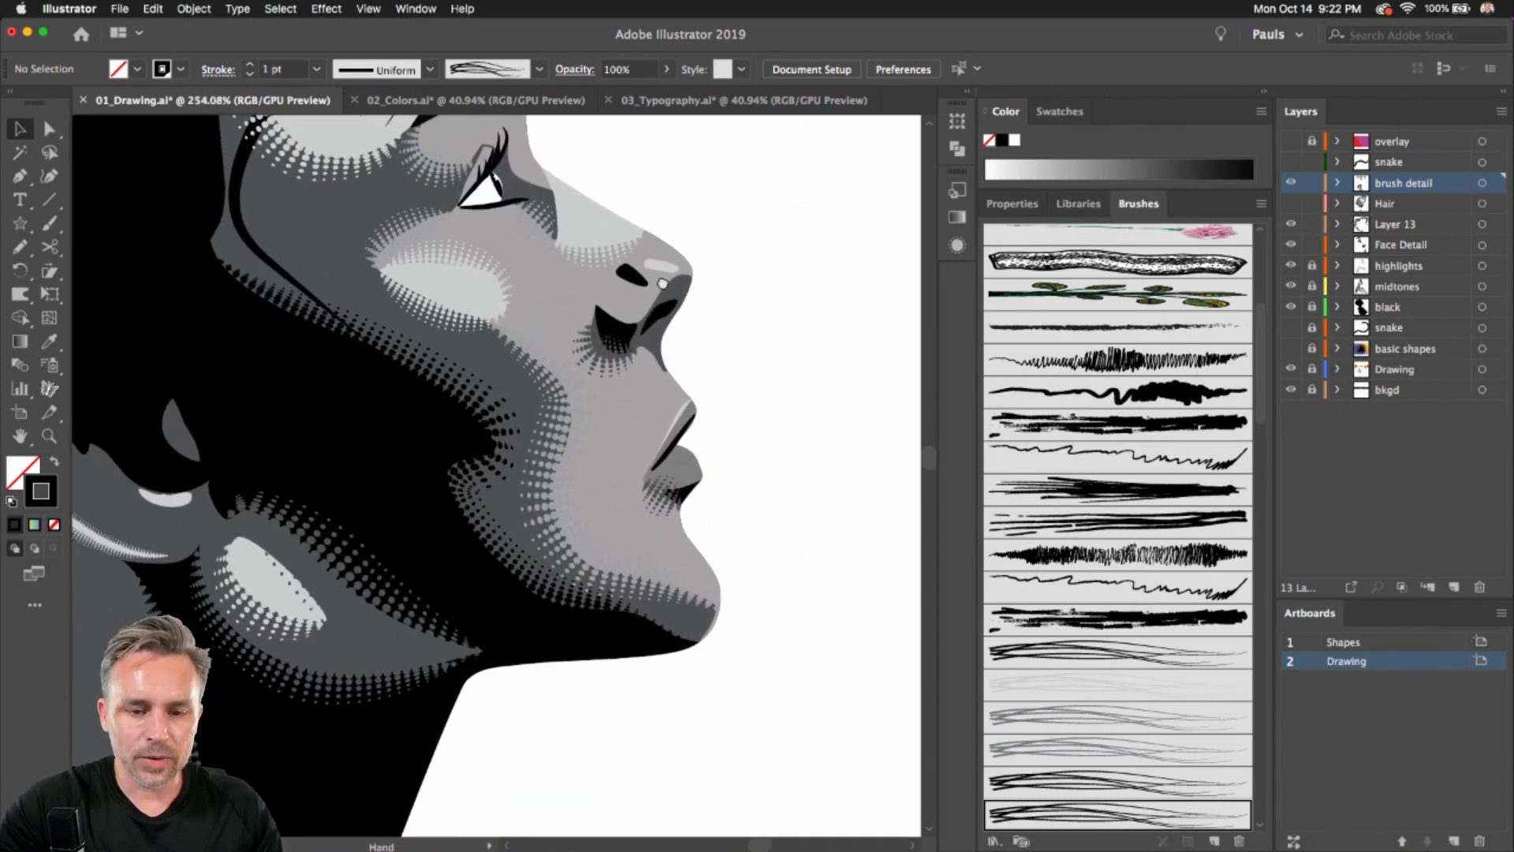
pyautogui.click(545, 411)
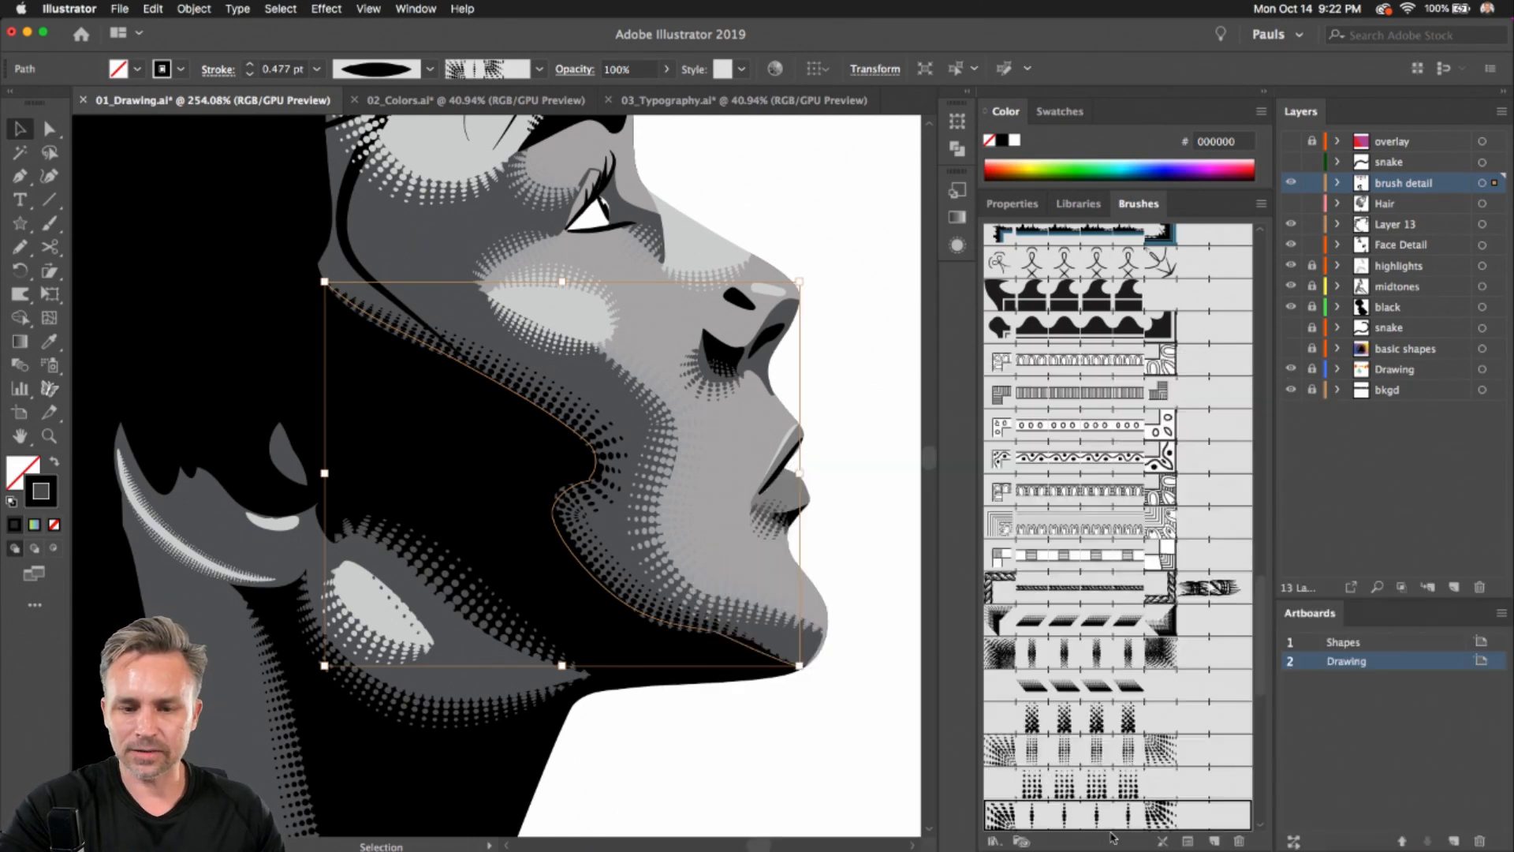
pyautogui.moveTo(406, 338); pyautogui.dragTo(738, 227)
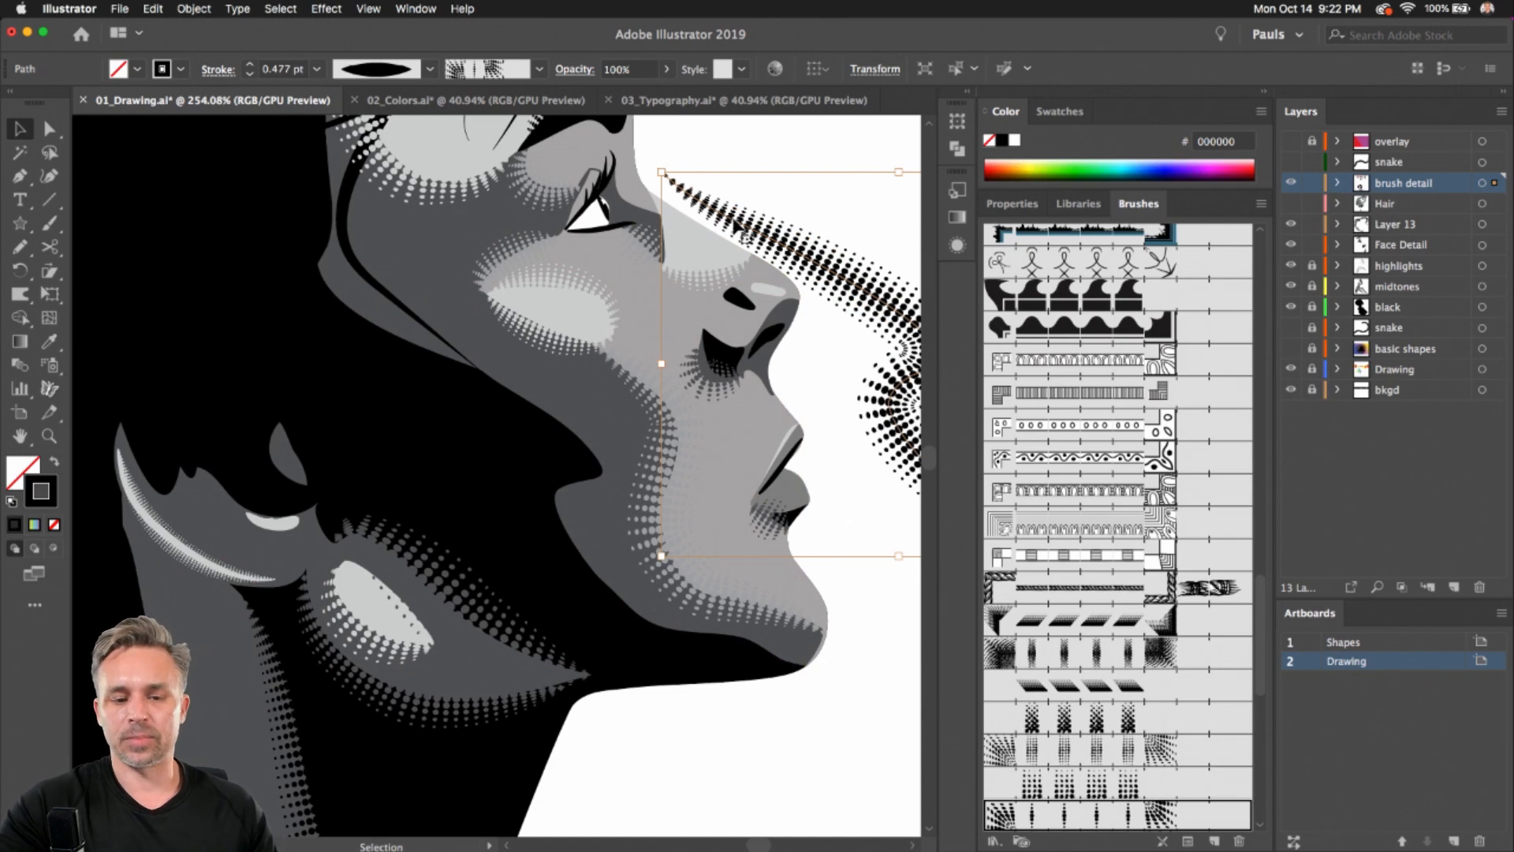
pyautogui.press('a')
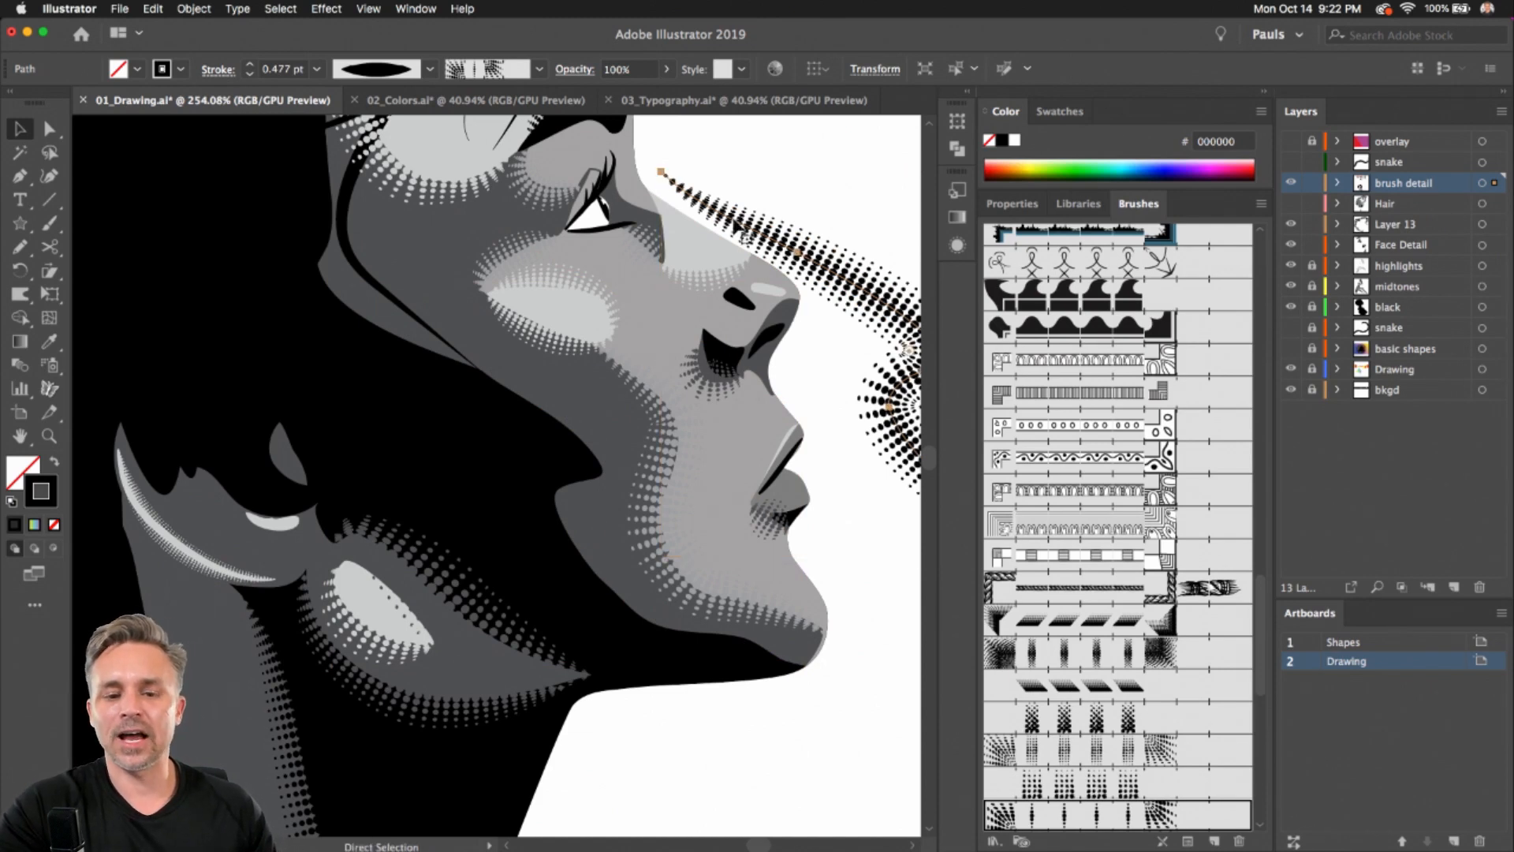
pyautogui.press('v')
pyautogui.press('z')
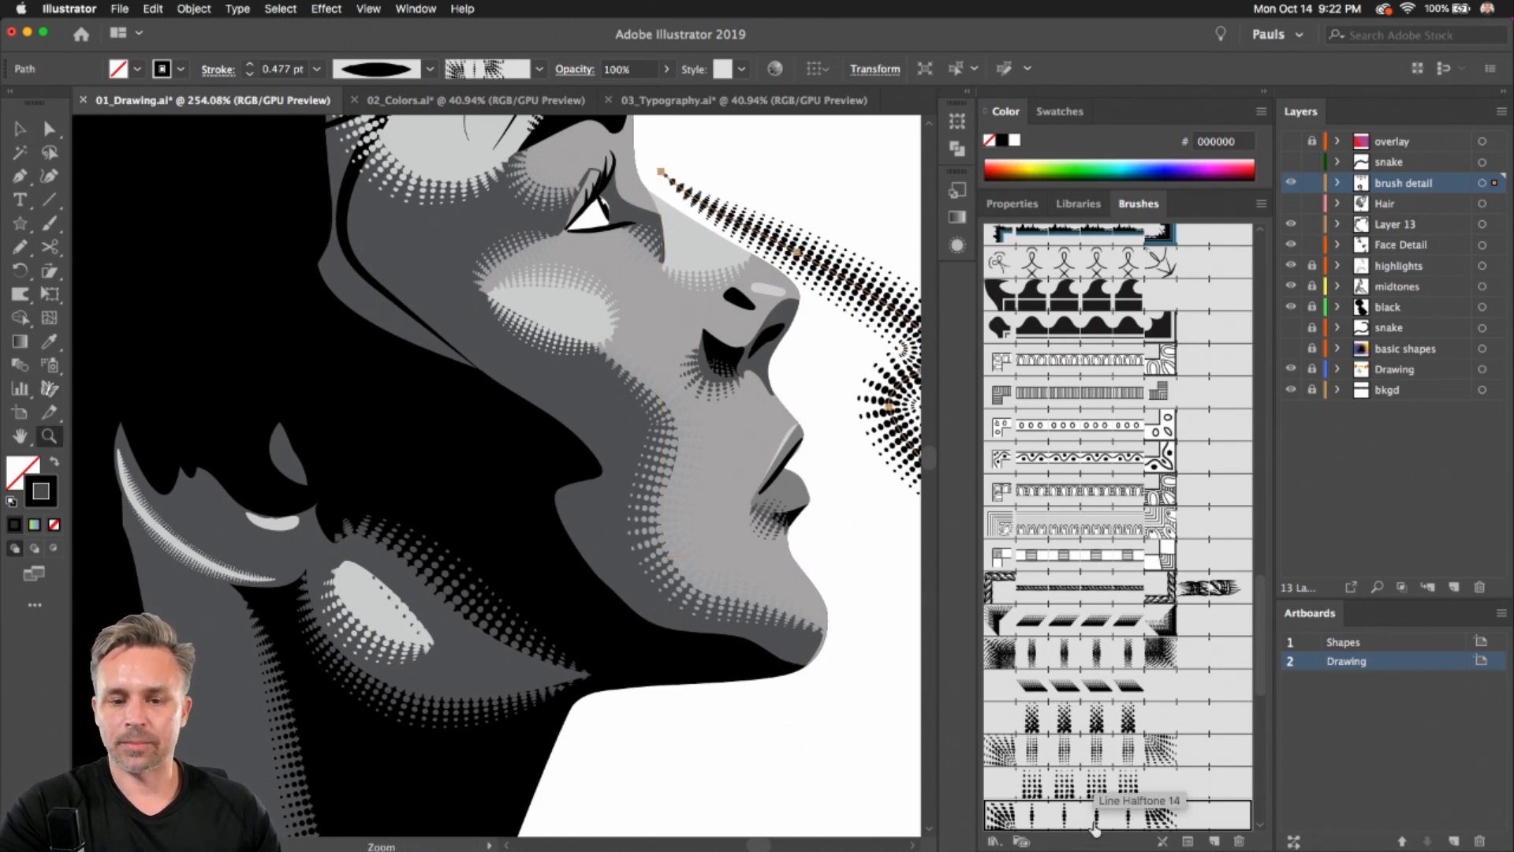
pyautogui.click(16, 133)
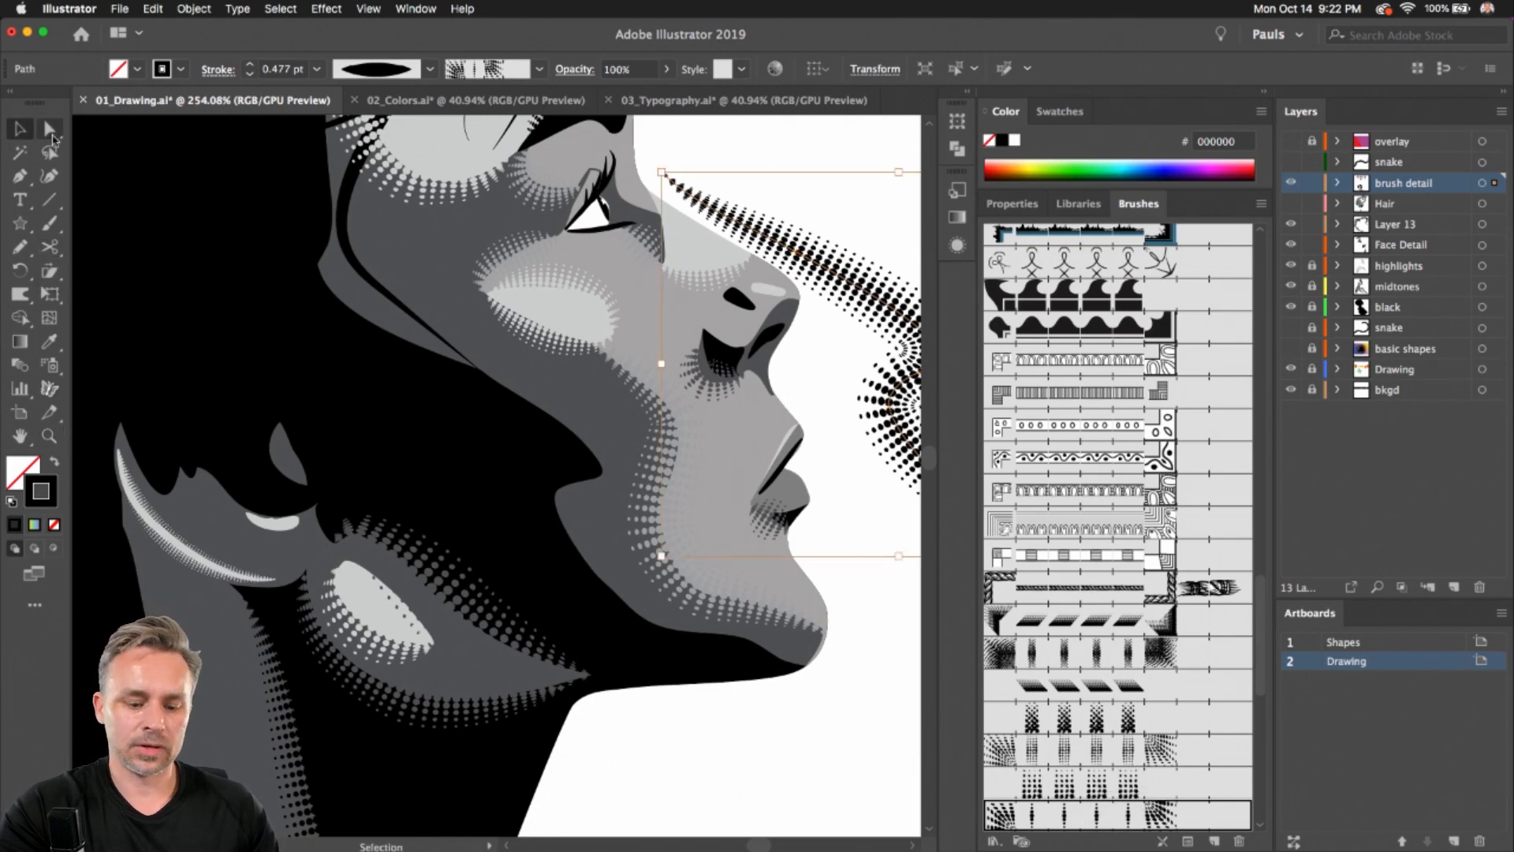
pyautogui.press('super+z')
pyautogui.click(697, 745)
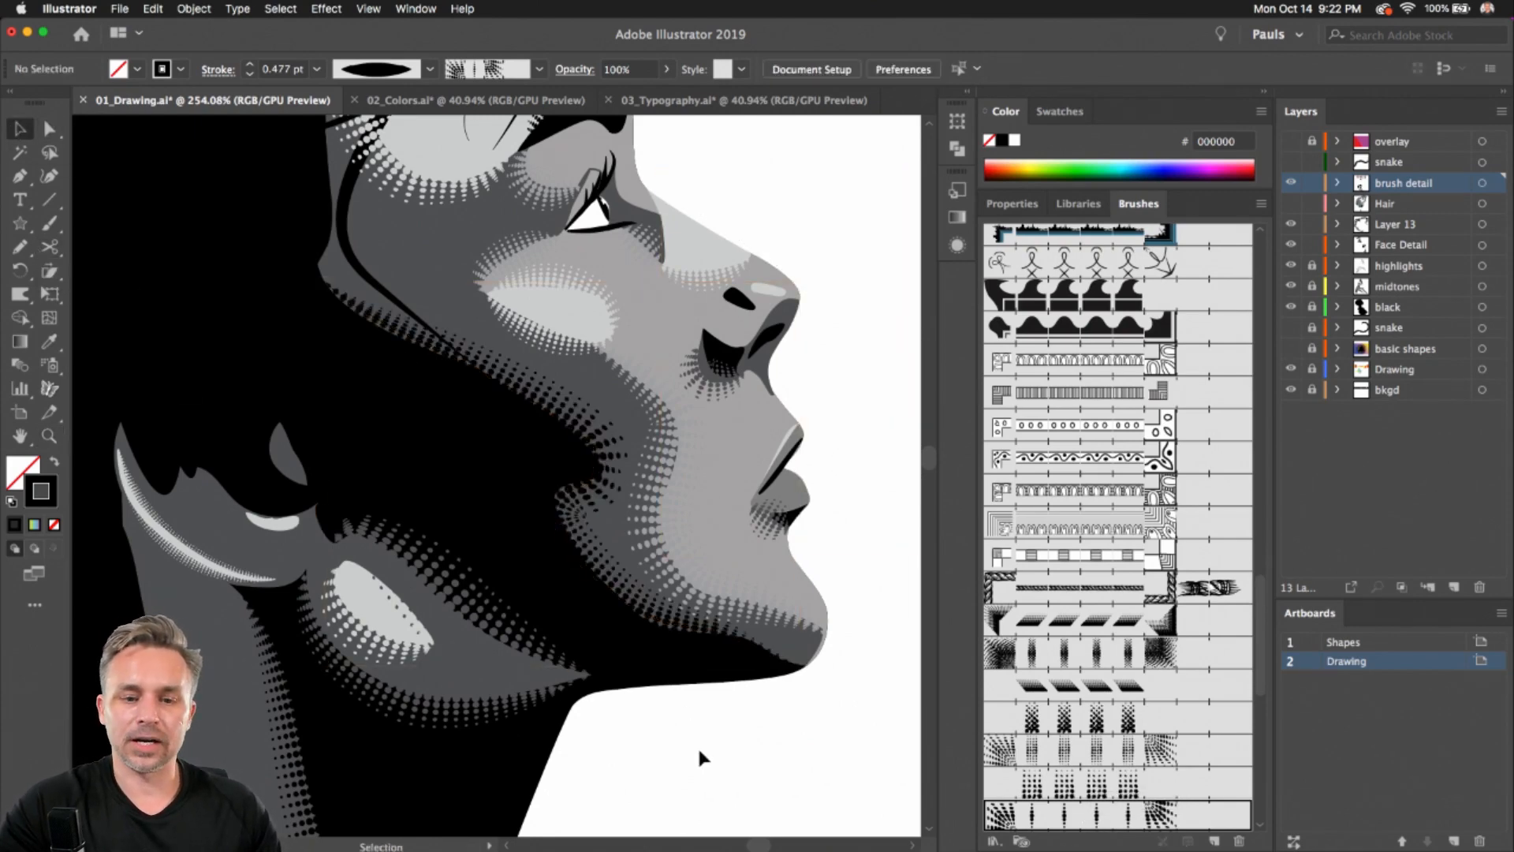
# Turn on visibility of the Hair layer and both snake layers to reveal the finished hair and the snake
pyautogui.scroll(-10, 699, 743)
pyautogui.moveTo(697, 744); pyautogui.dragTo(658, 472)
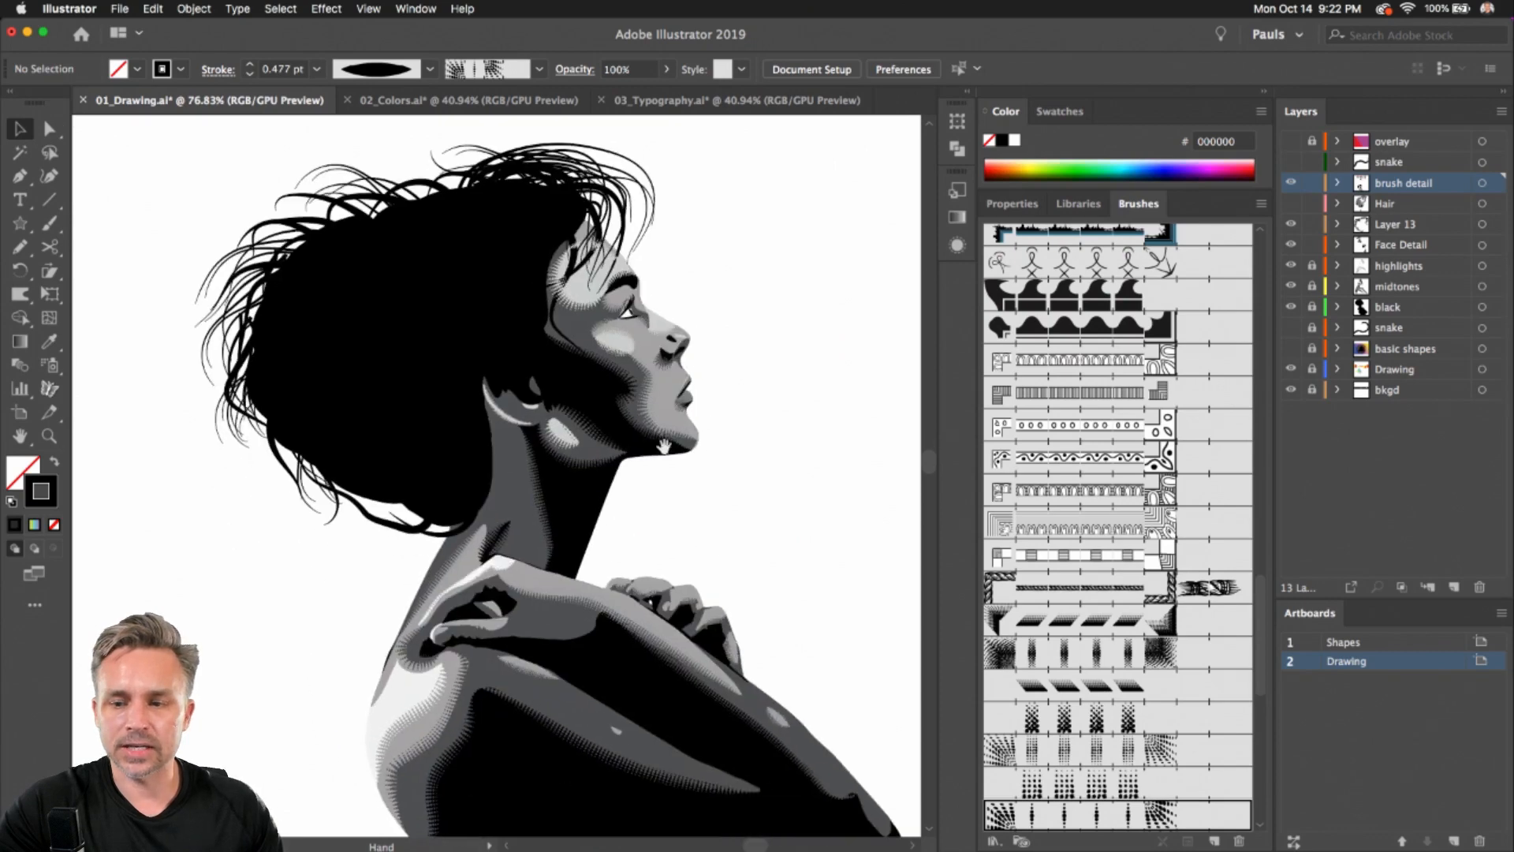
pyautogui.click(1290, 204)
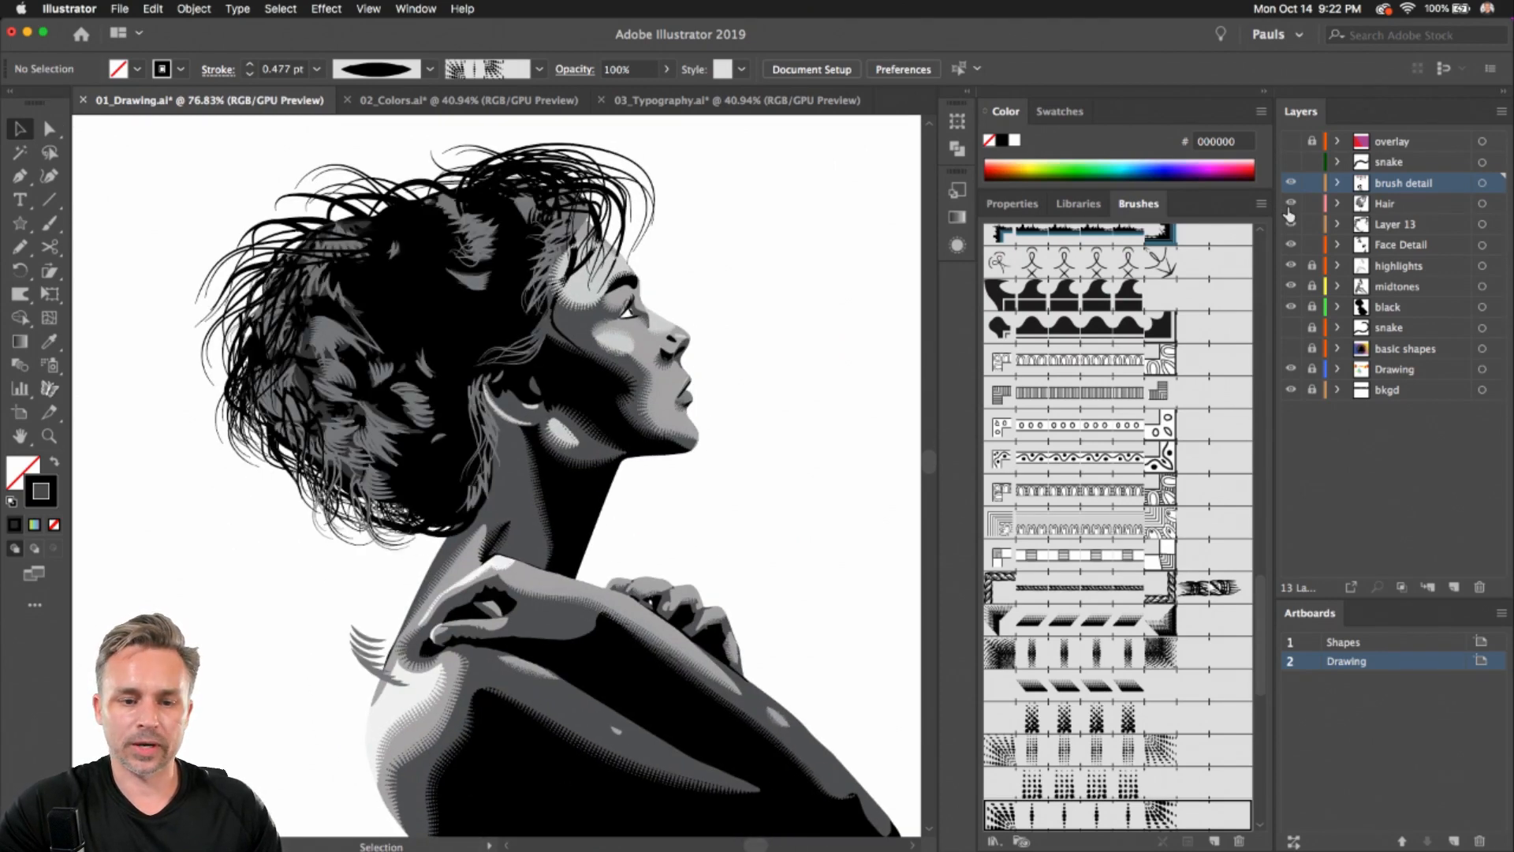
pyautogui.scroll(-3, 246, 257)
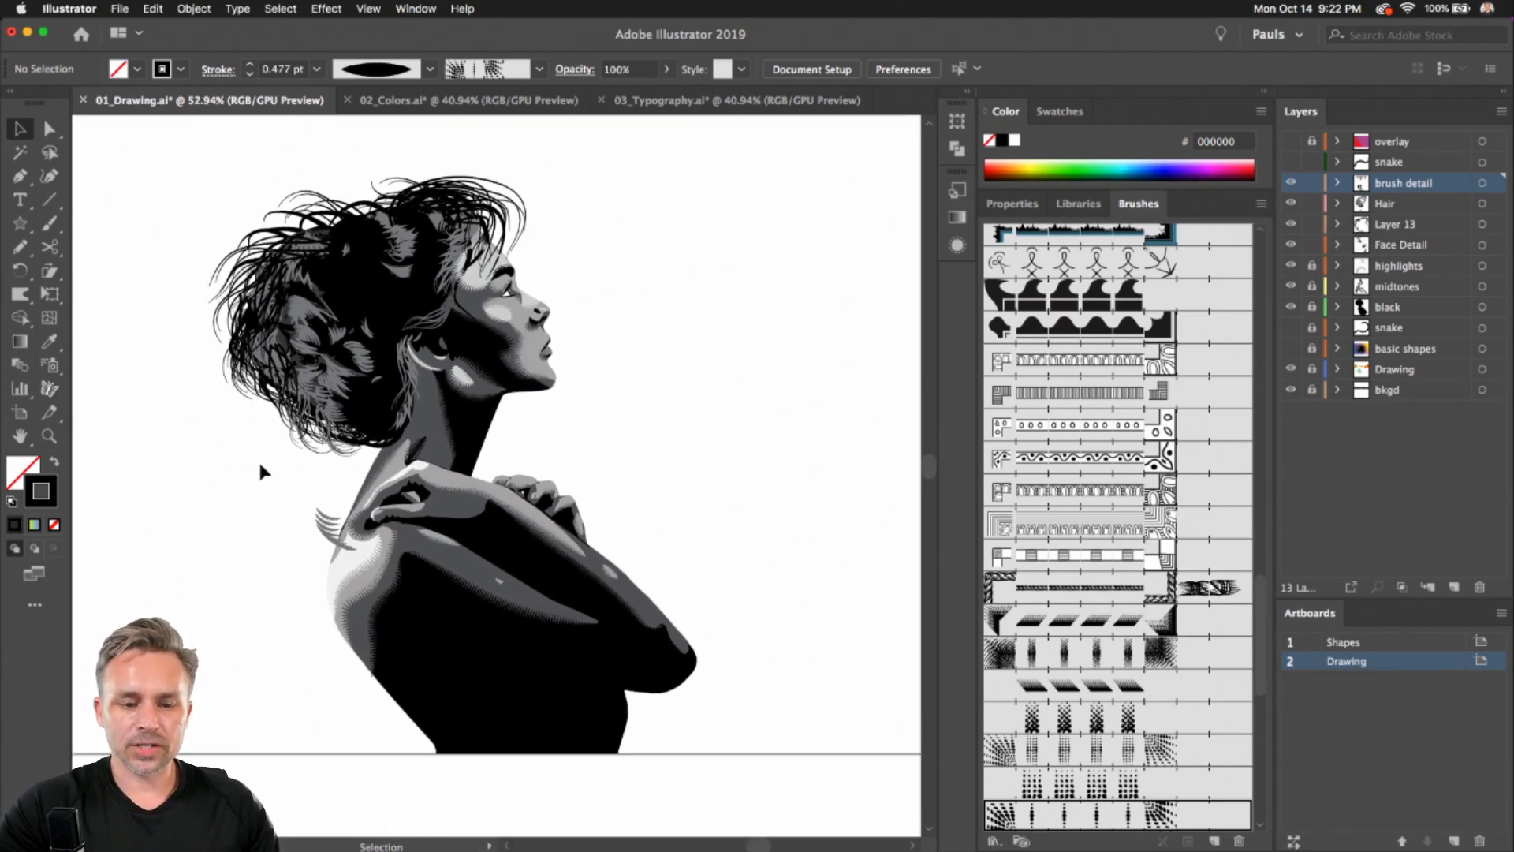
pyautogui.click(1291, 328)
pyautogui.click(1291, 349)
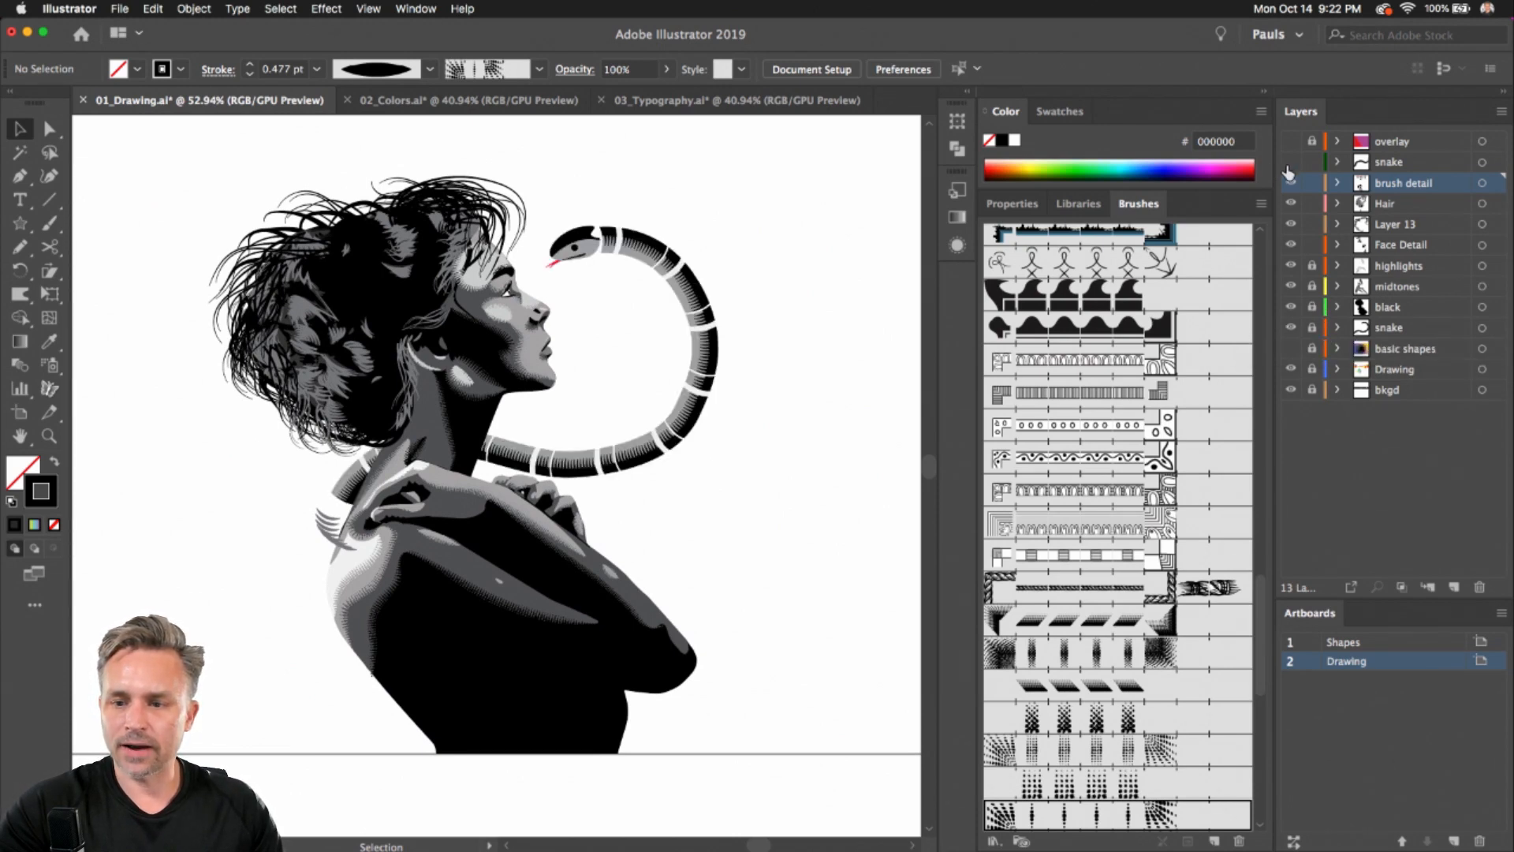
pyautogui.click(1292, 163)
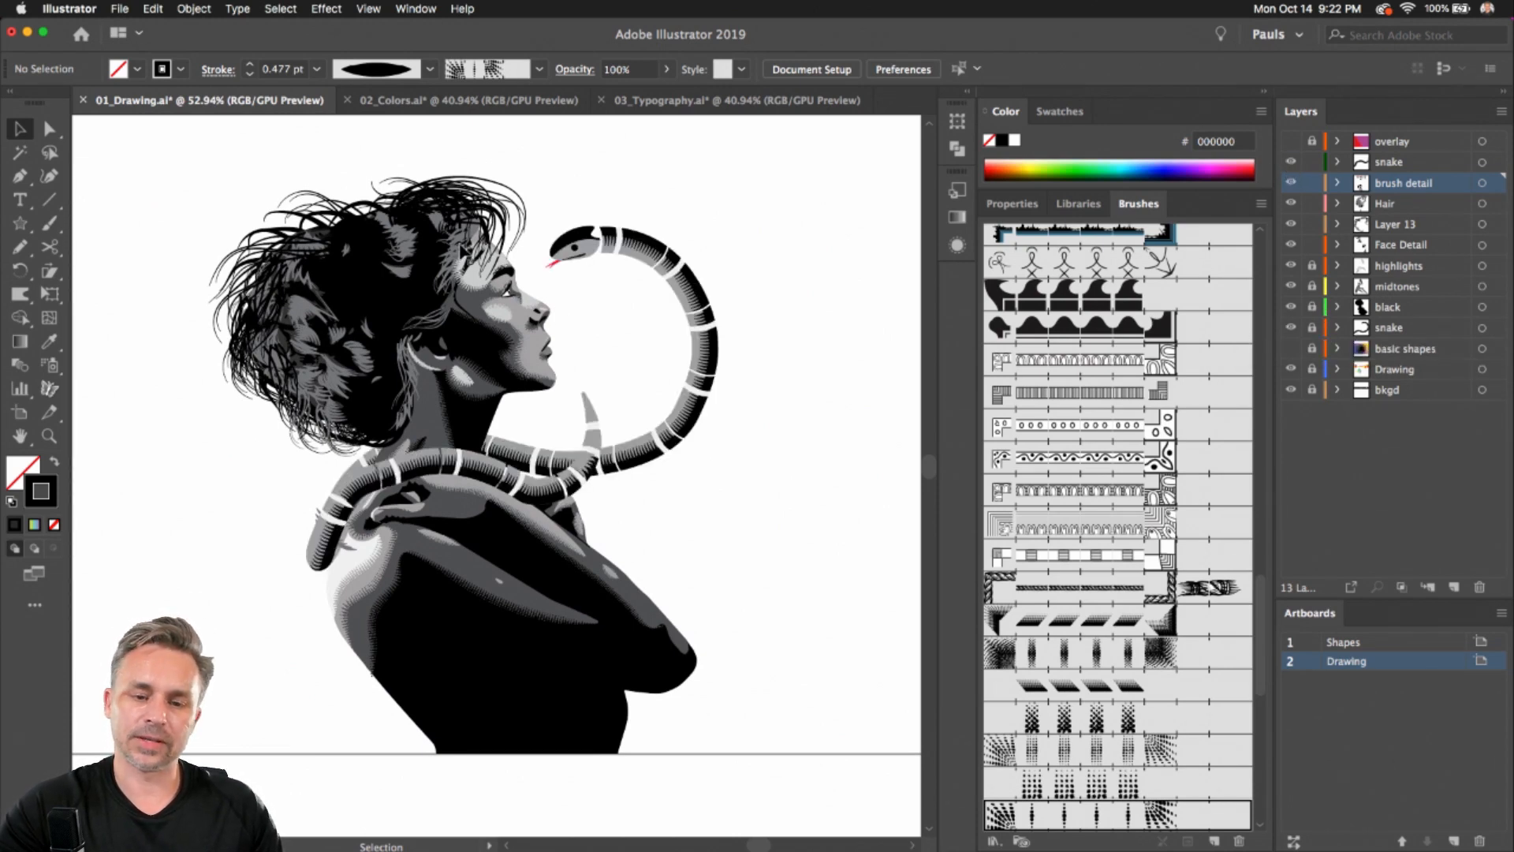
# Sample the snake's pattern-brush stroke with the Eyedropper, draw a test snake stroke with the Pencil, and undo it
pyautogui.scroll(3, 464, 252)
pyautogui.press('n')
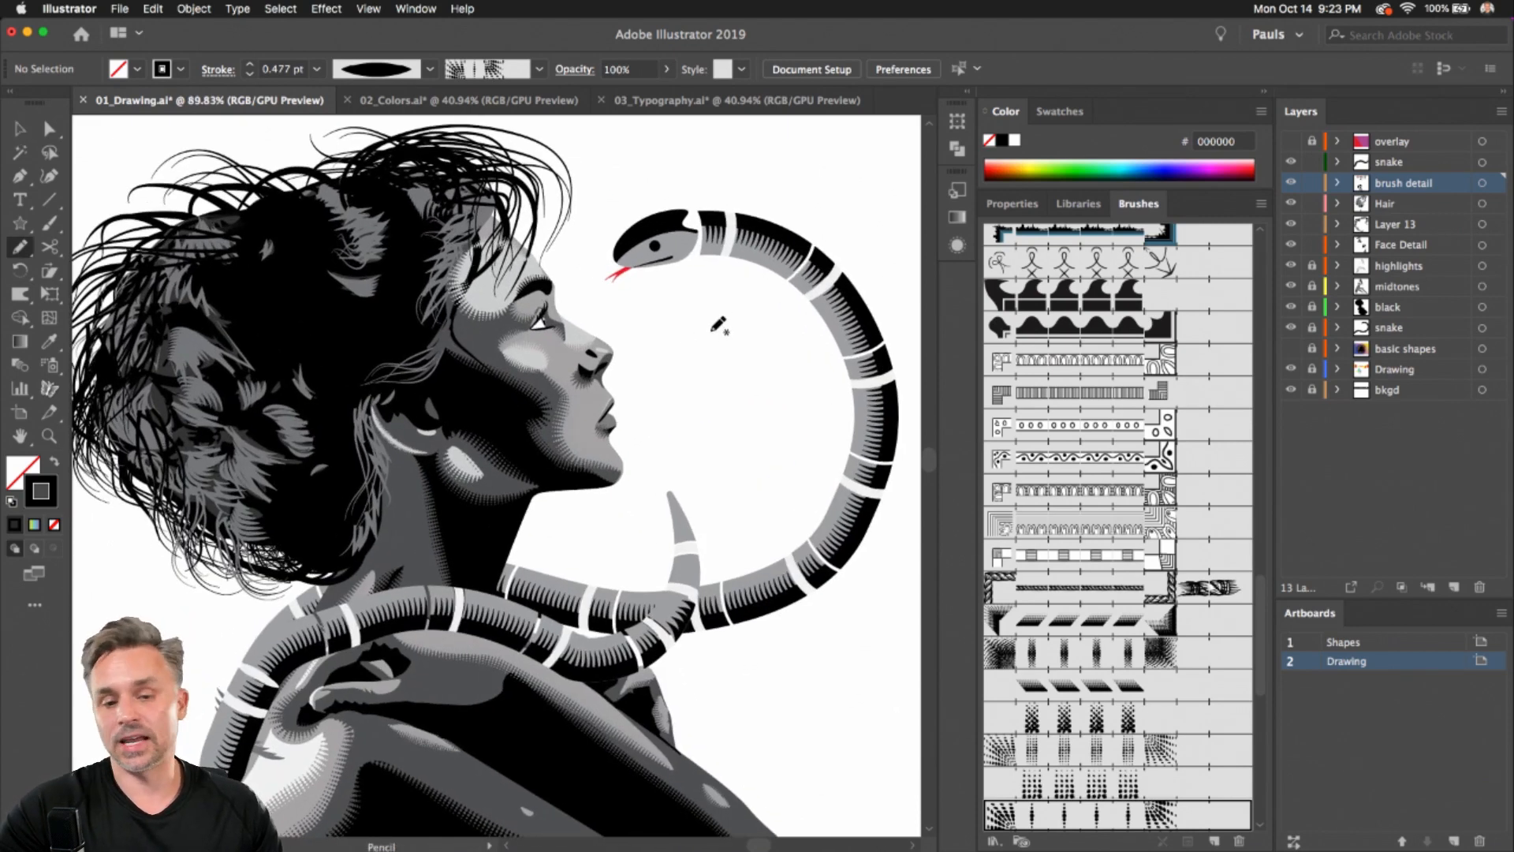
pyautogui.hscroll(5, 717, 325)
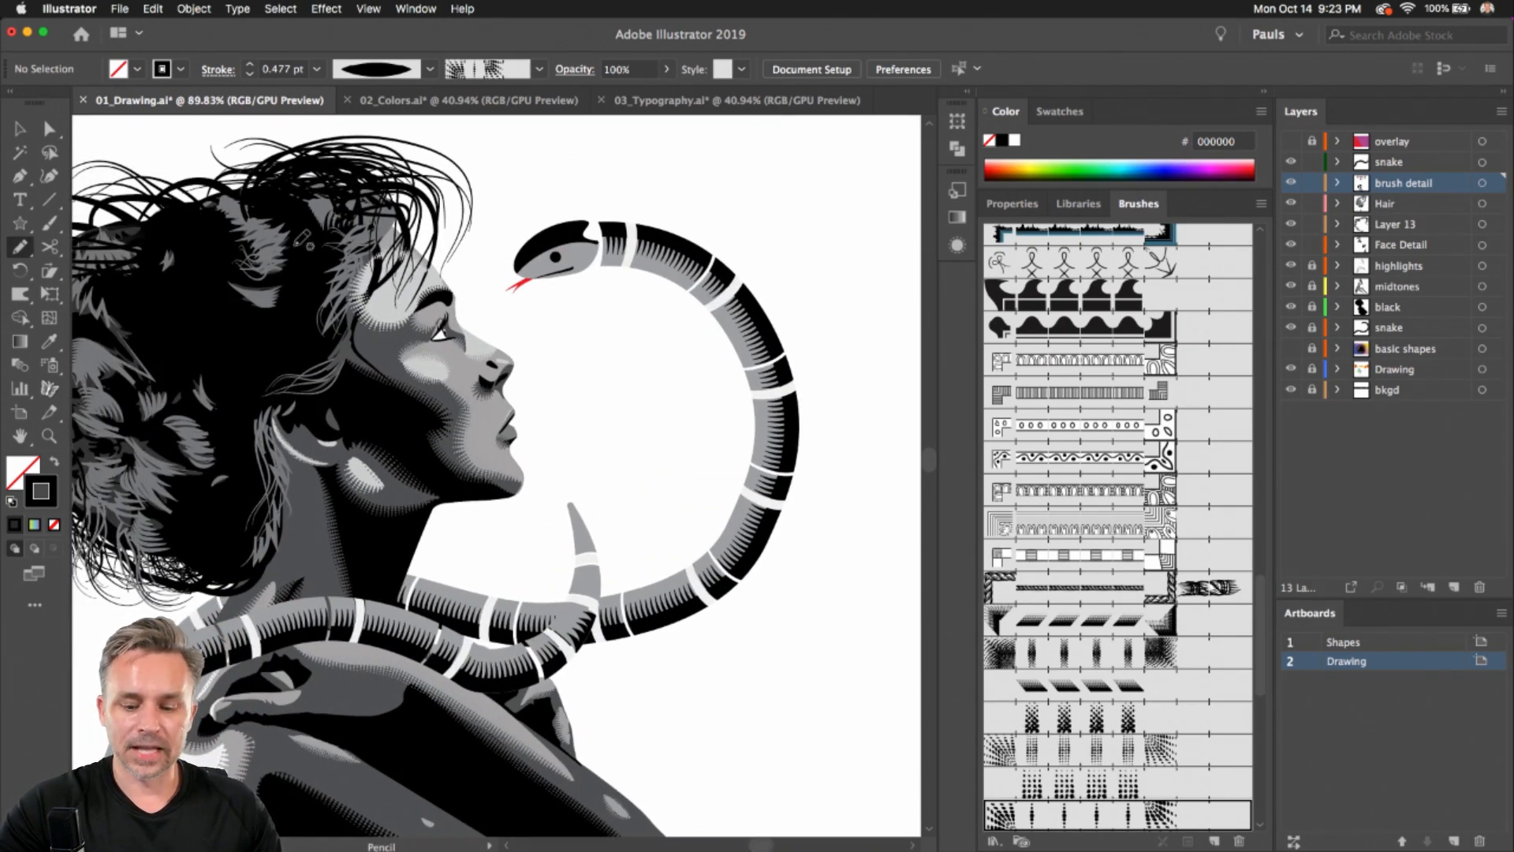
pyautogui.press('i')
pyautogui.click(700, 254)
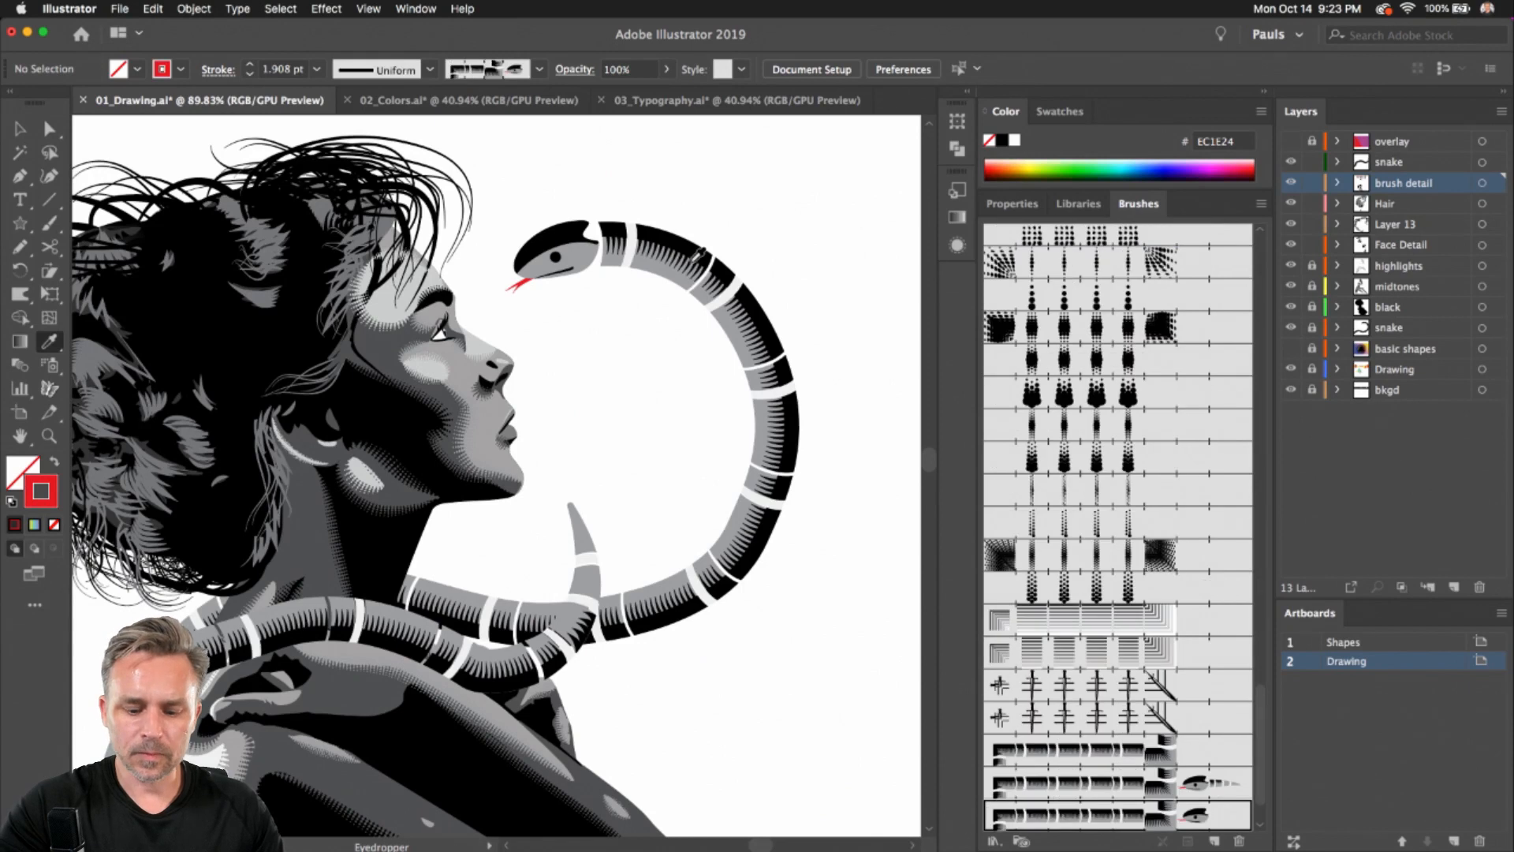
pyautogui.press('n')
pyautogui.moveTo(755, 184)
pyautogui.mouseDown()
pyautogui.moveTo(868, 390)
pyautogui.moveTo(860, 519)
pyautogui.mouseUp()
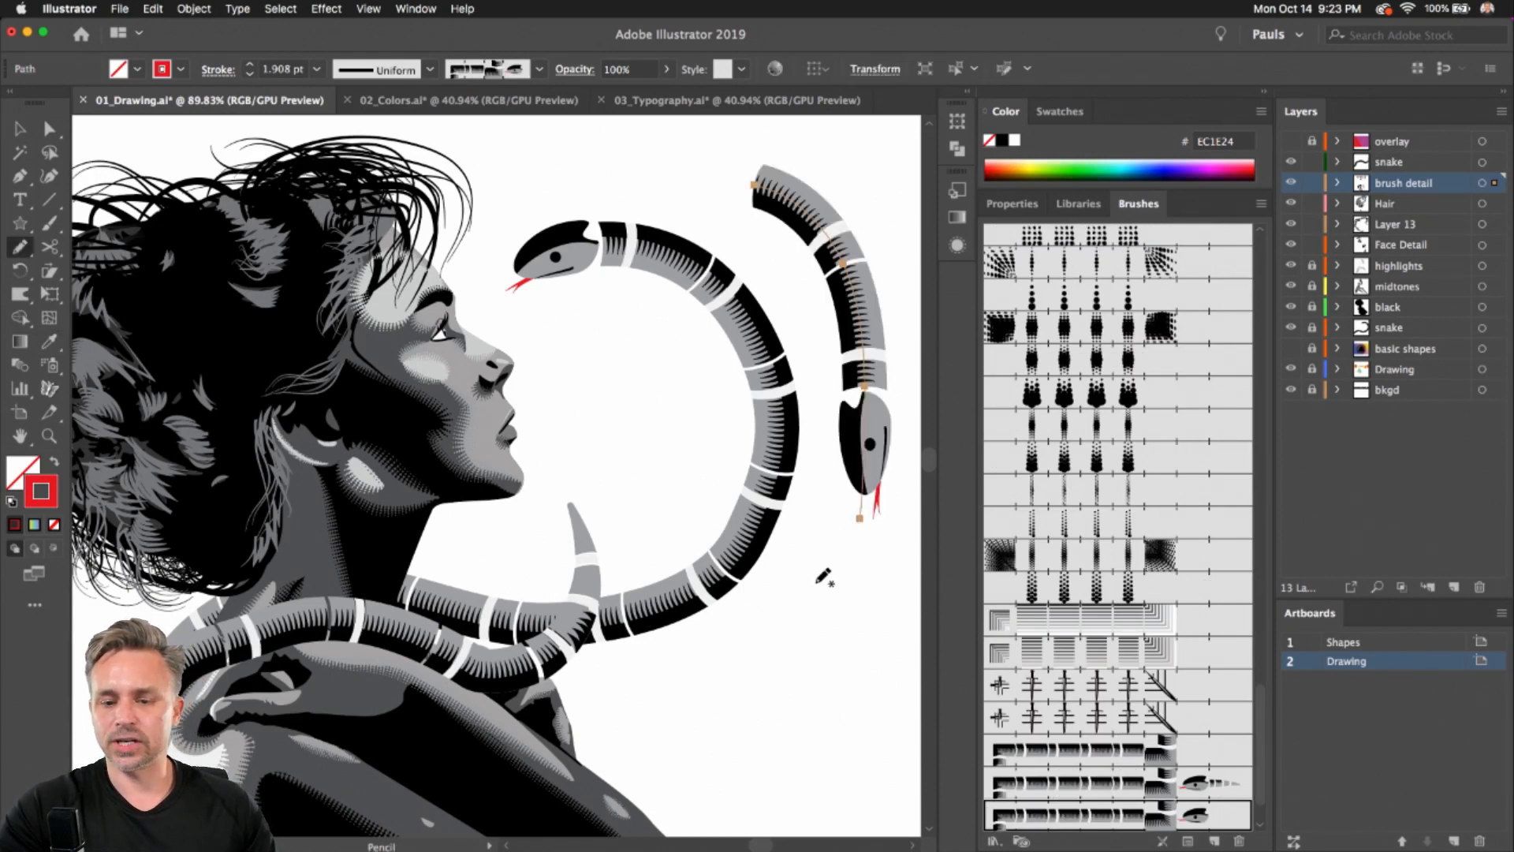
pyautogui.press('super+z')
# Draw an S-shaped snake stroke with the Pencil, switch it to the other snake pattern brush, then delete it
pyautogui.moveTo(748, 654)
pyautogui.mouseDown()
pyautogui.moveTo(961, 507)
pyautogui.moveTo(891, 264)
pyautogui.mouseUp()
pyautogui.moveTo(757, 389)
pyautogui.mouseDown()
pyautogui.moveTo(561, 289)
pyautogui.moveTo(625, 348)
pyautogui.mouseUp()
pyautogui.press('super+z')
pyautogui.moveTo(688, 225)
pyautogui.mouseDown()
pyautogui.moveTo(789, 348)
pyautogui.moveTo(779, 675)
pyautogui.moveTo(541, 629)
pyautogui.mouseUp()
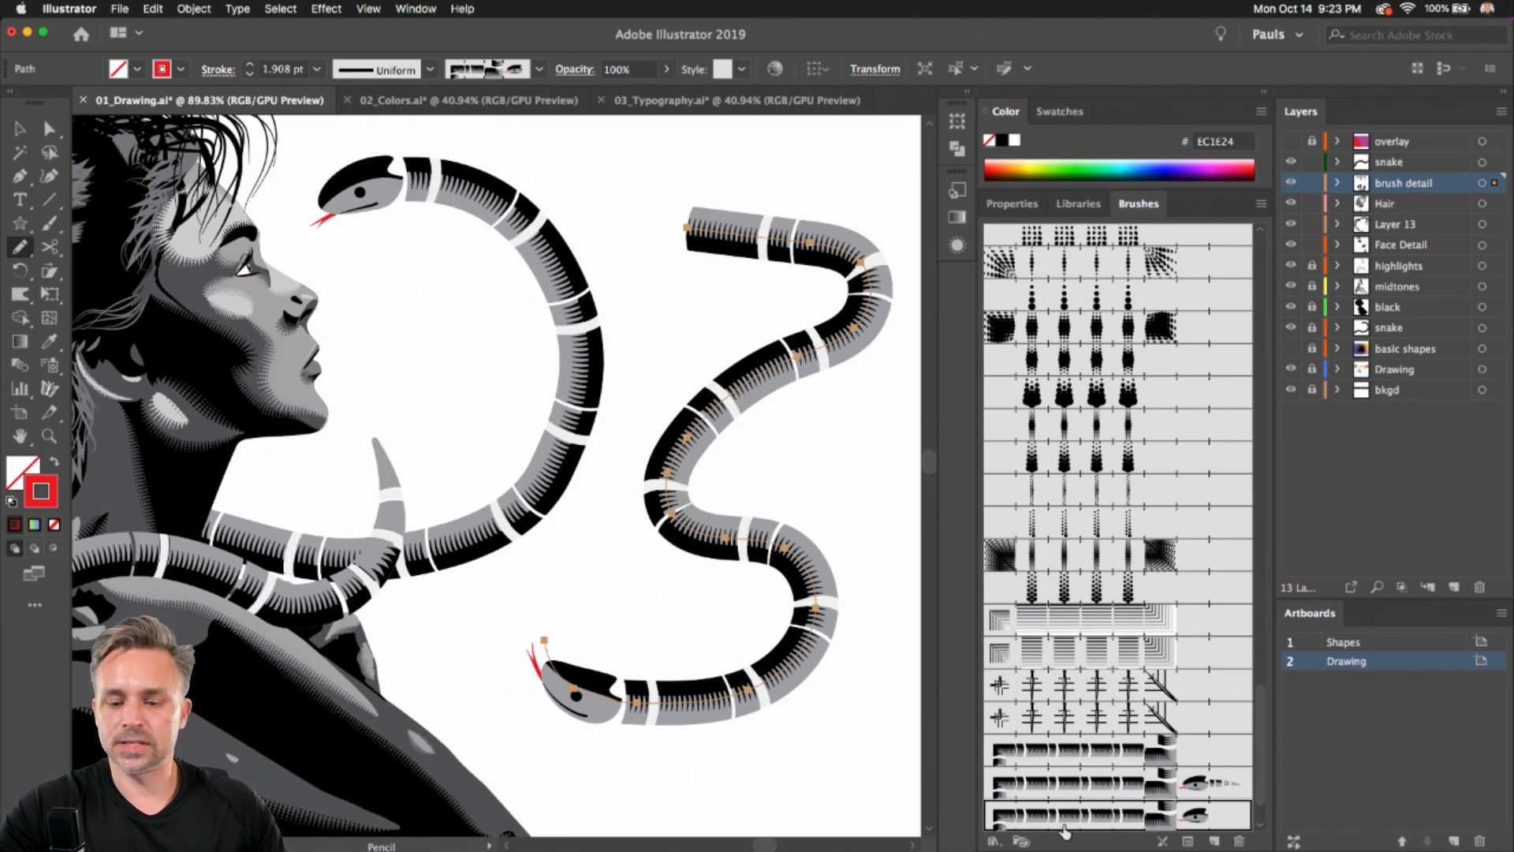
pyautogui.click(1091, 788)
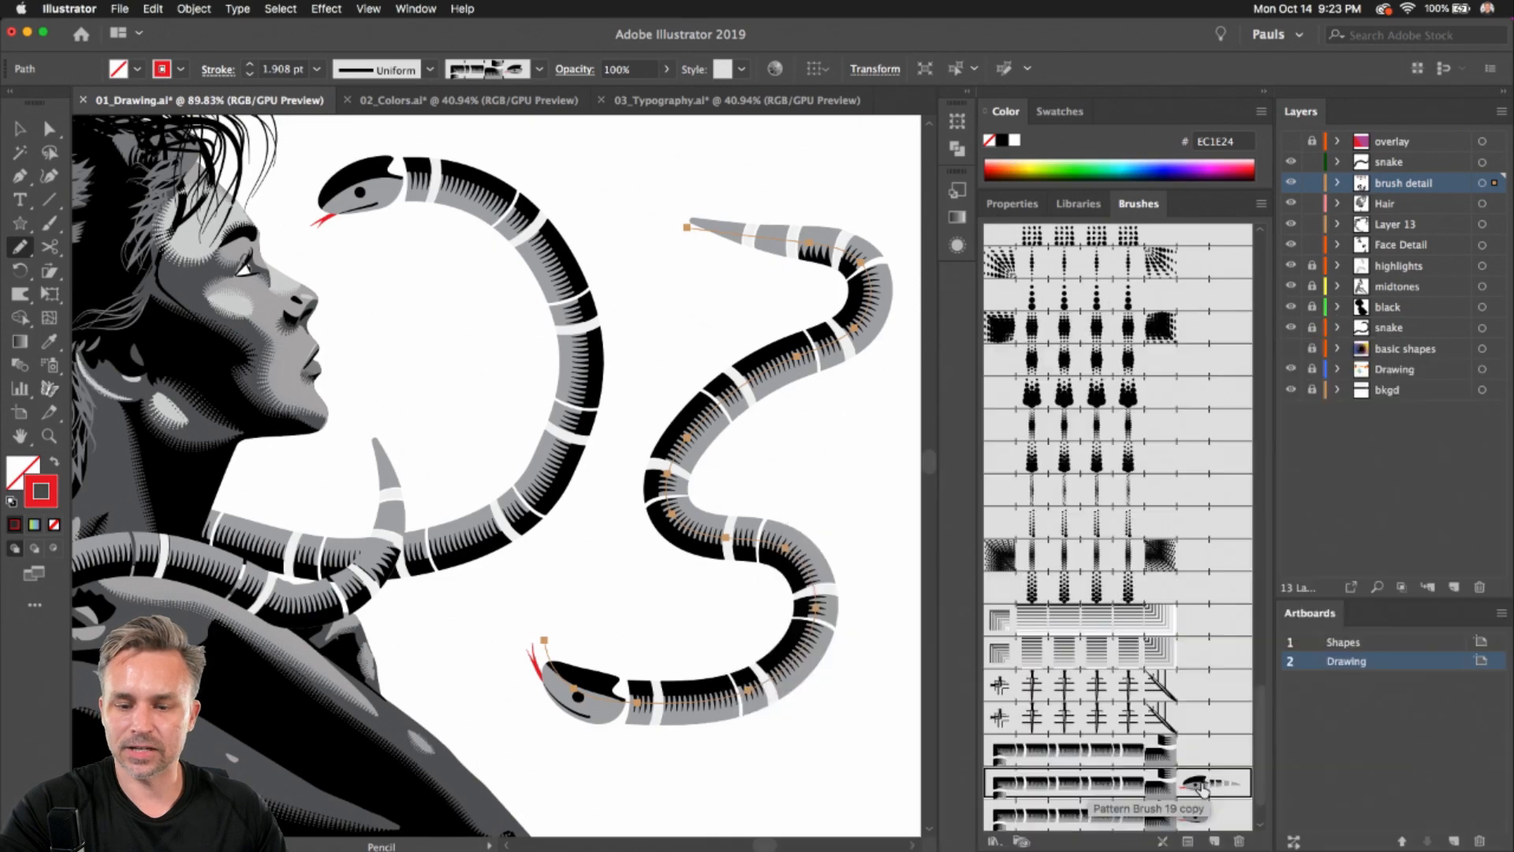
pyautogui.click(15, 127)
pyautogui.press('Delete')
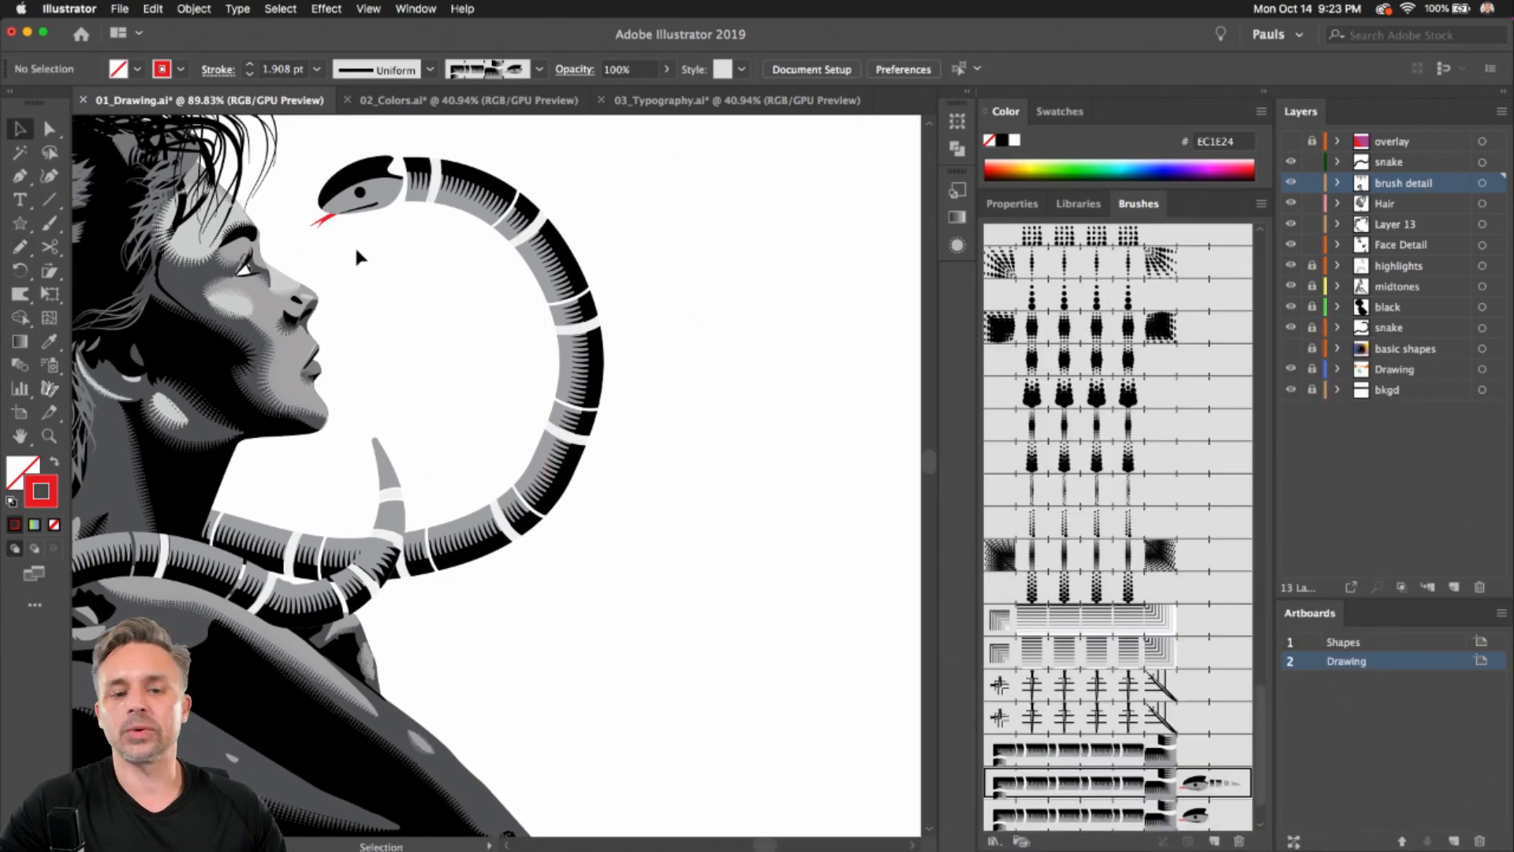
# Turn on the basic shapes and overlay layers to reveal the finished background behind the illustration
pyautogui.hscroll(-10, 396, 292)
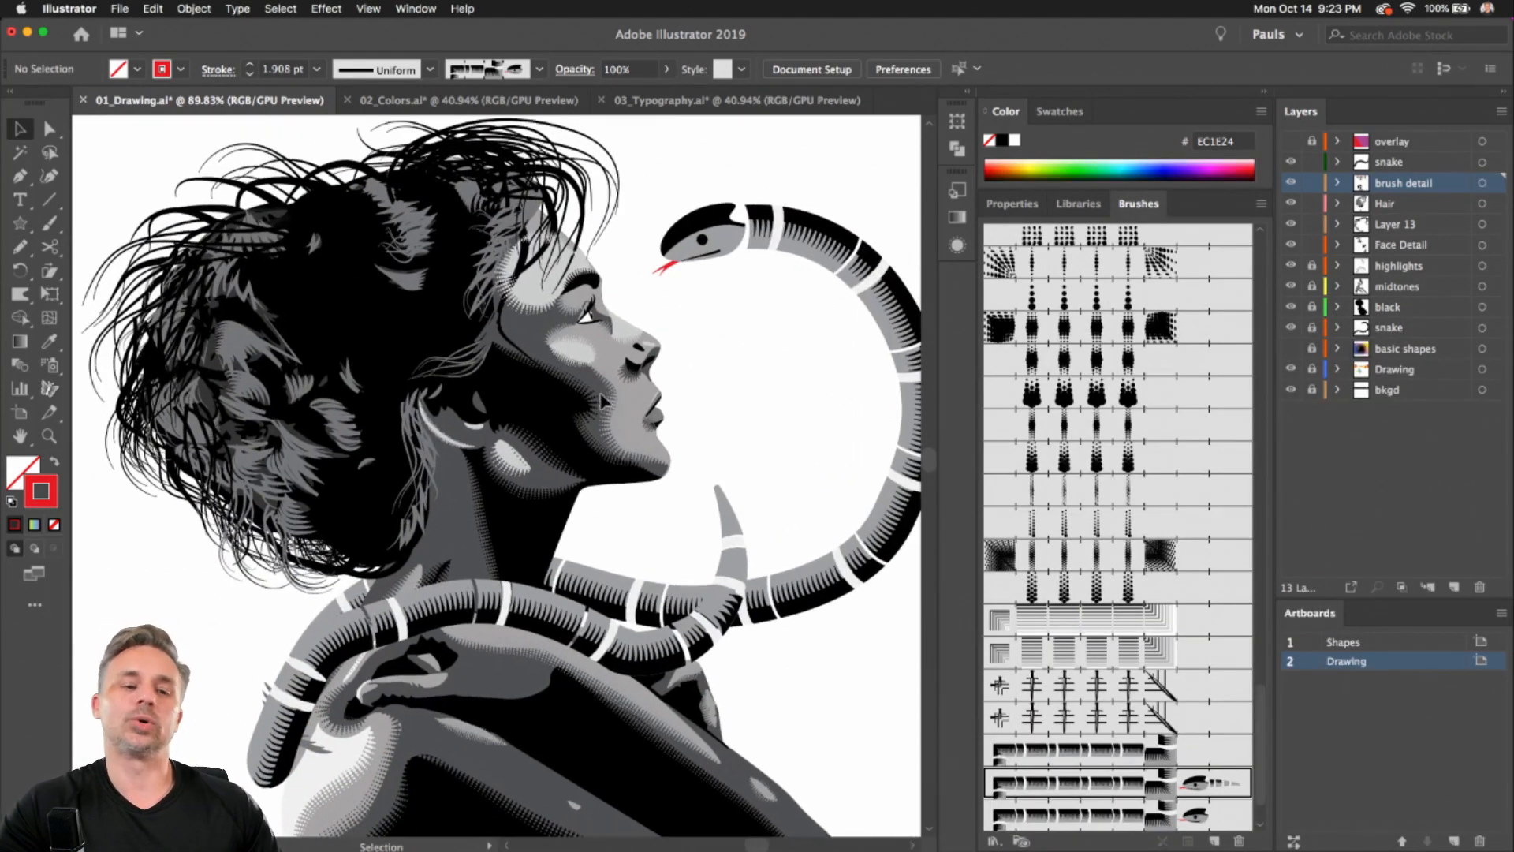
pyautogui.scroll(-10, 603, 393)
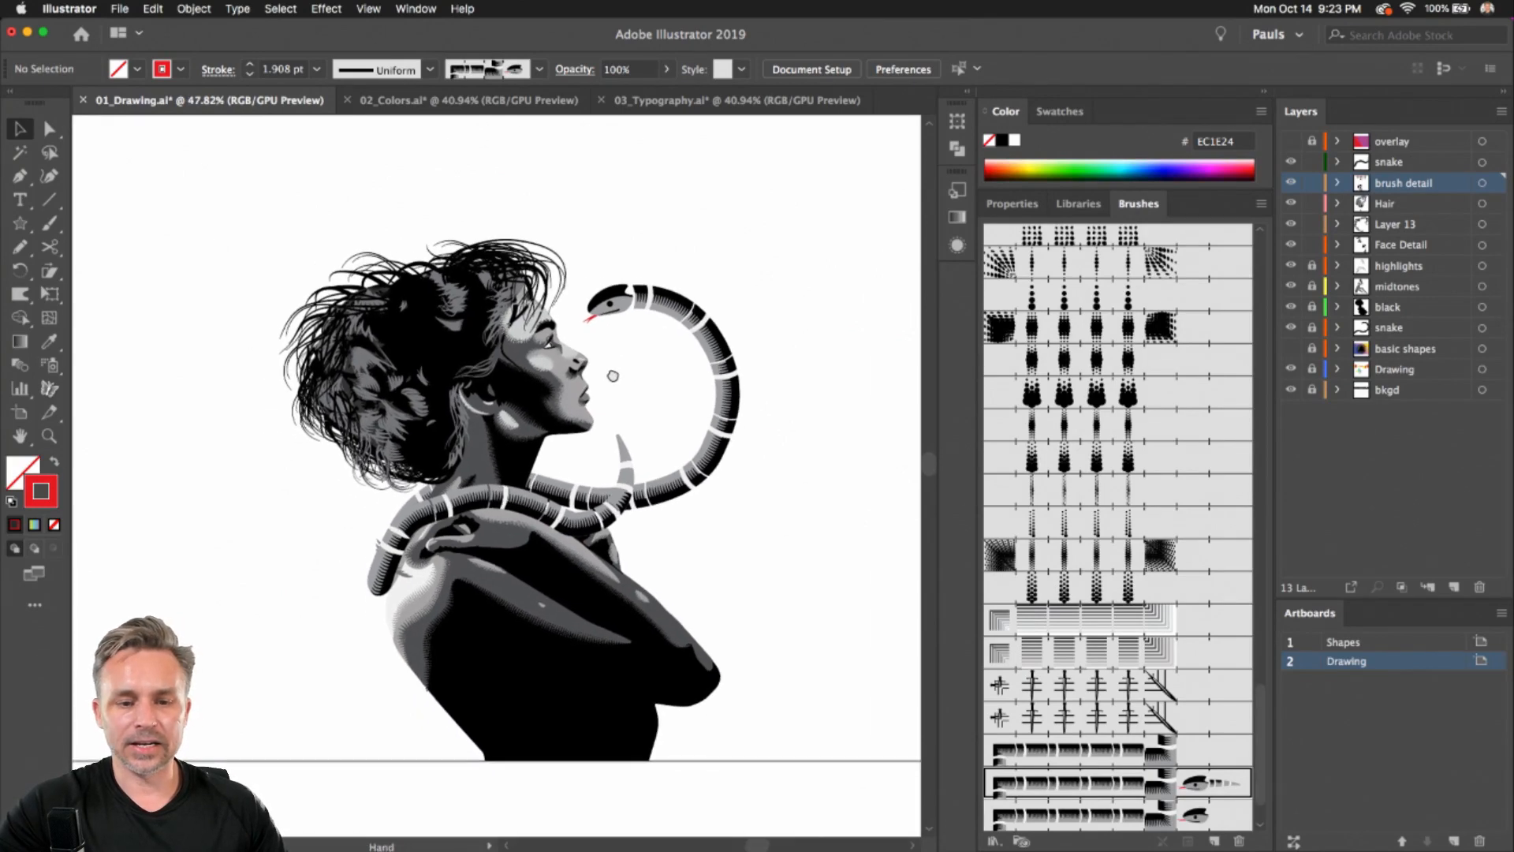
pyautogui.scroll(3, 441, 303)
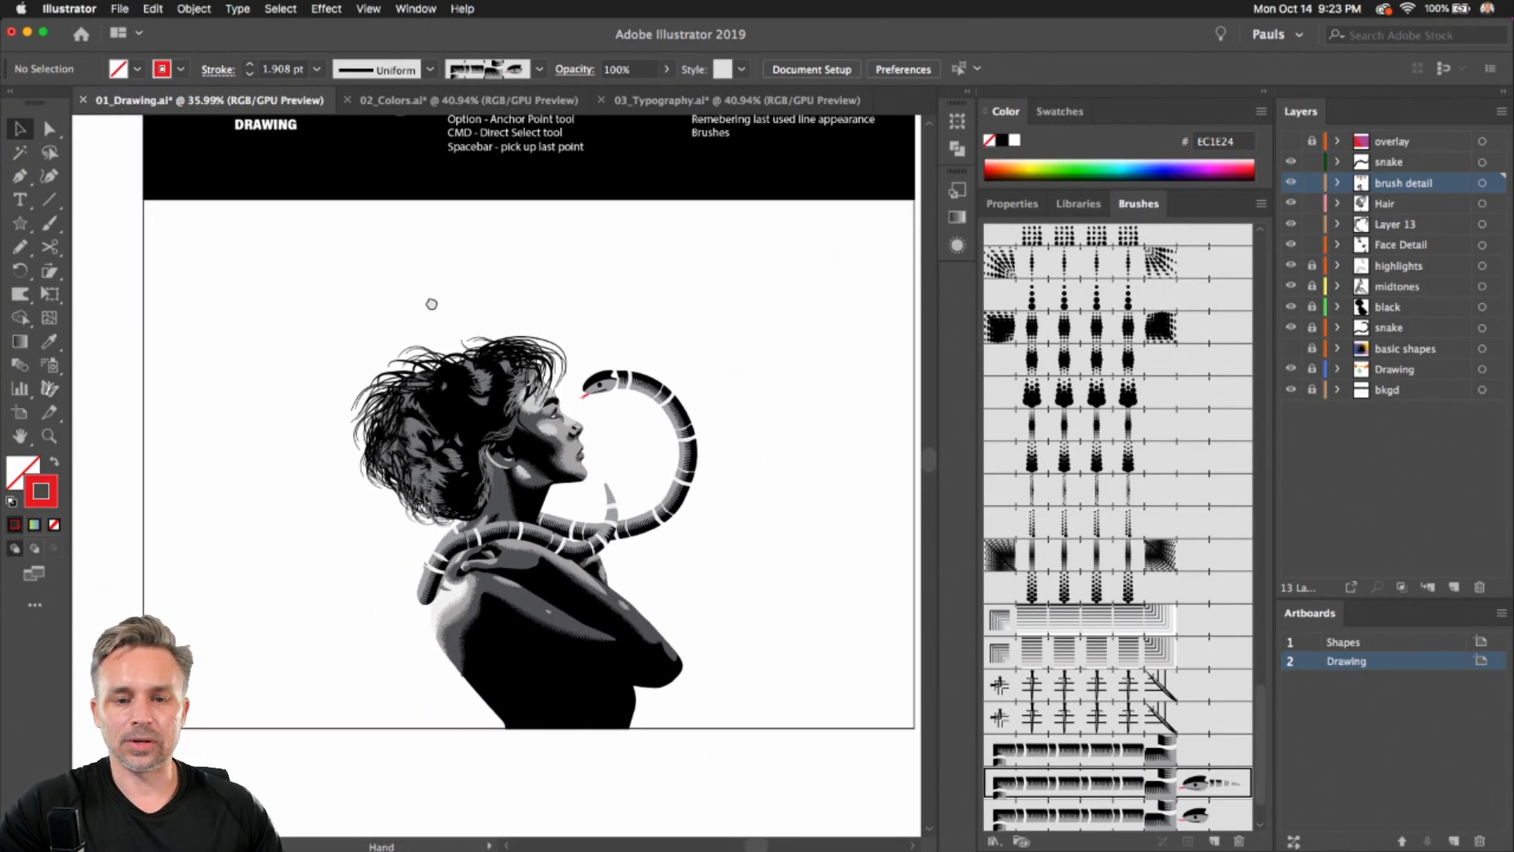
pyautogui.click(1290, 348)
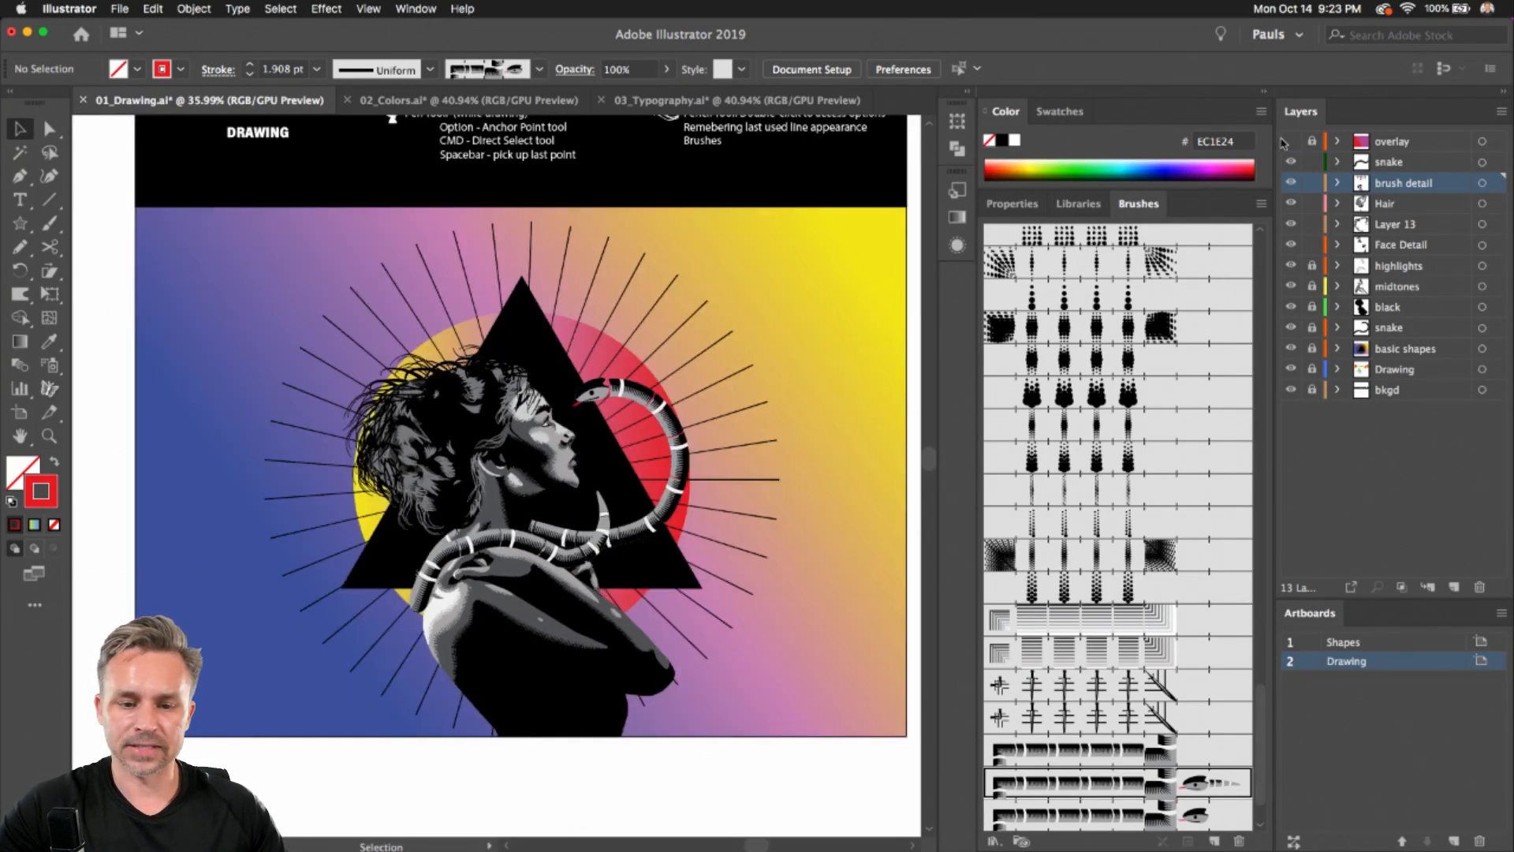
pyautogui.click(1291, 143)
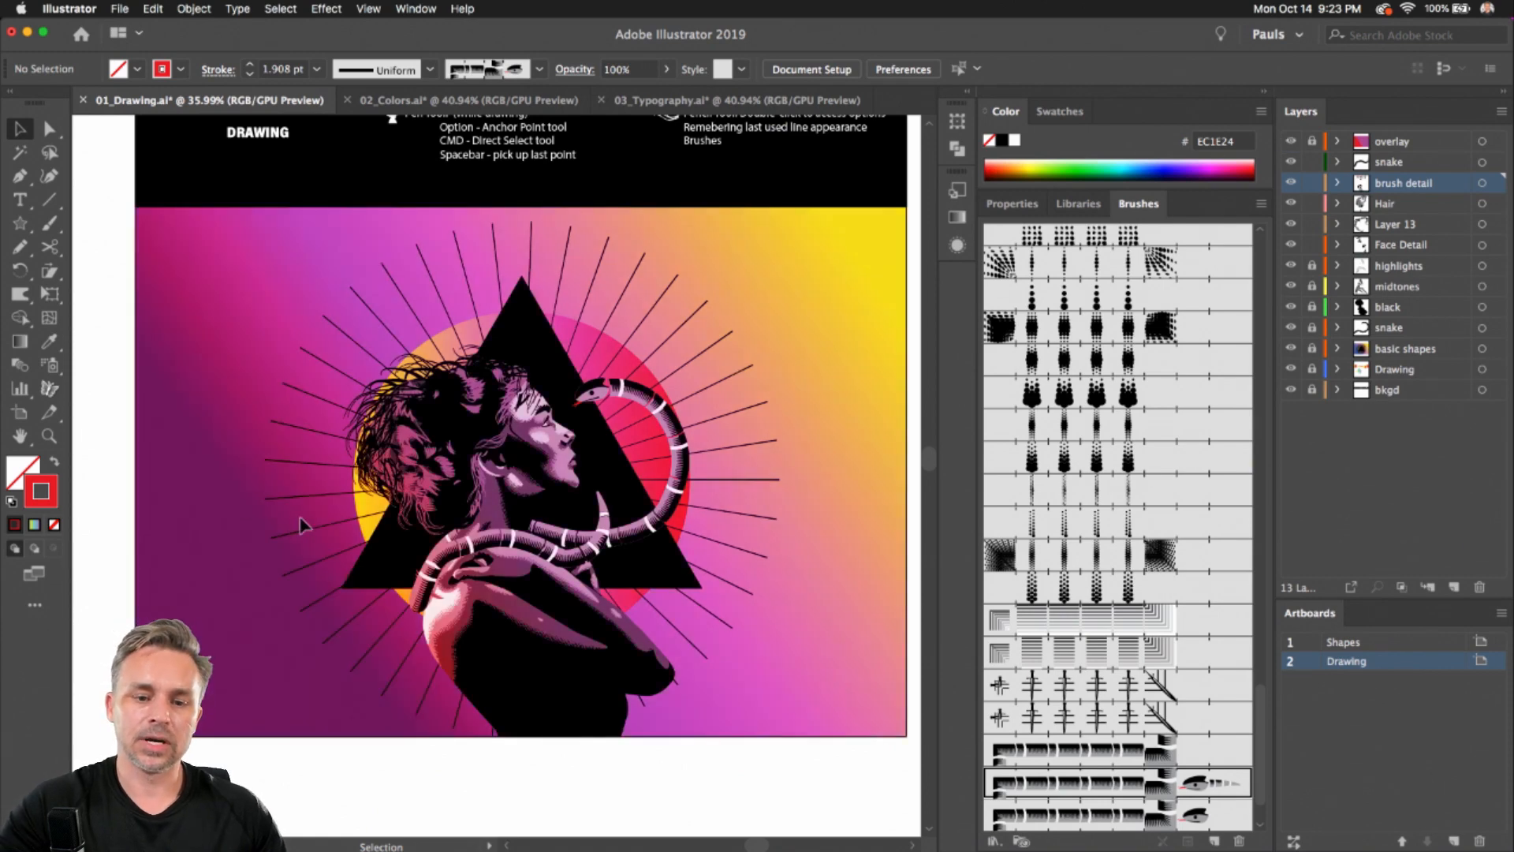